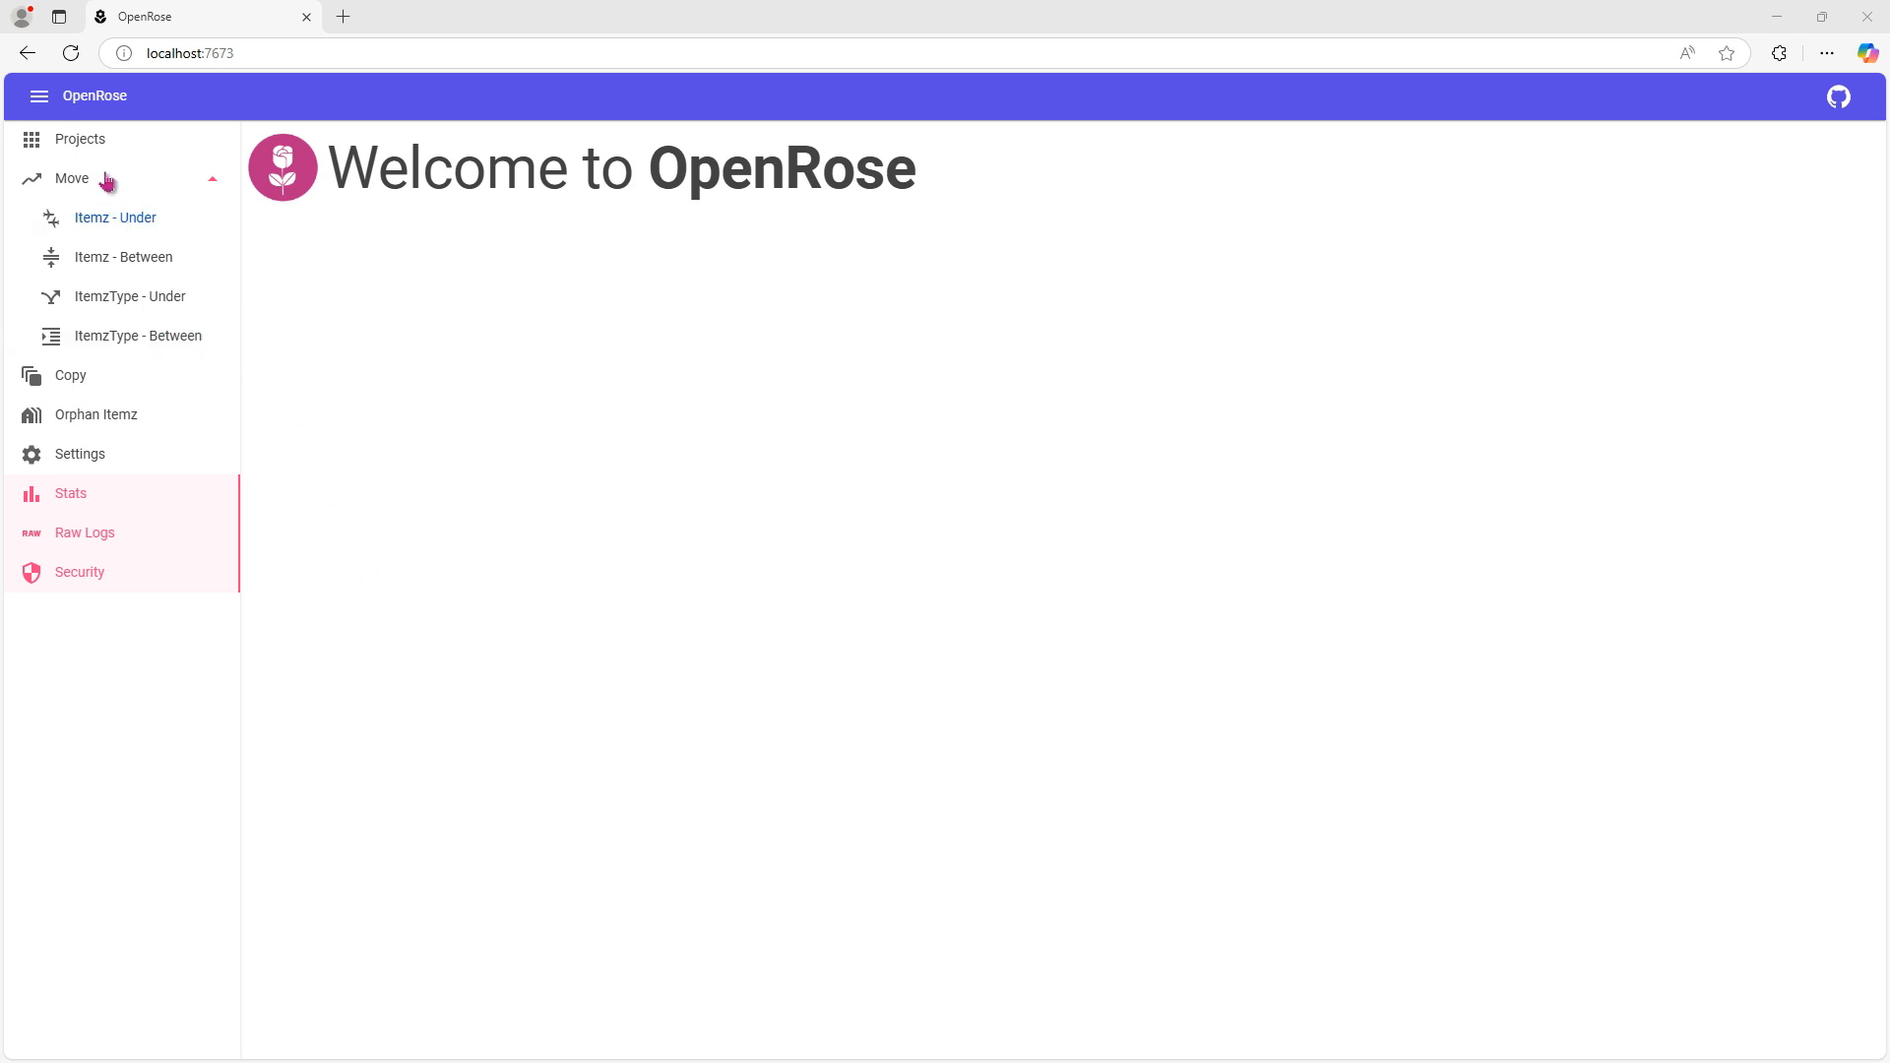
Step: Open the tree view of the Charity Fundraising project from the project list
click(87, 139)
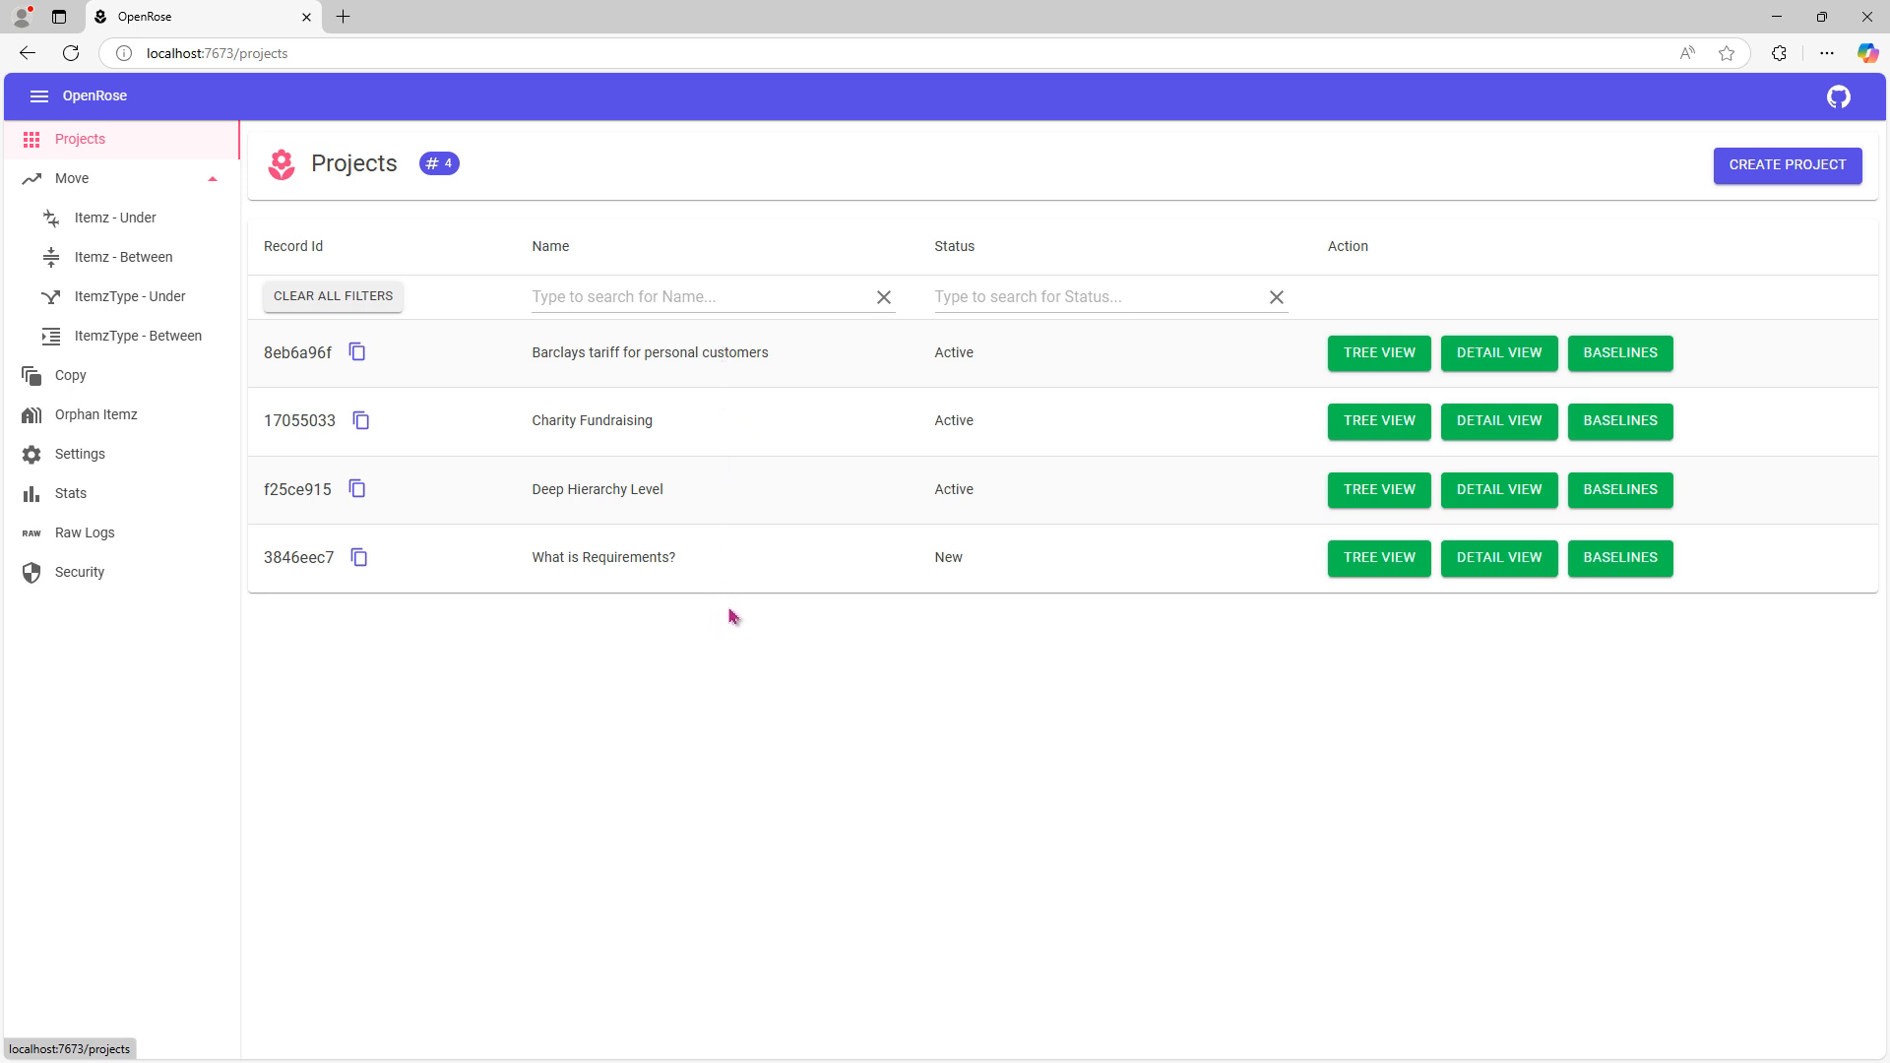
drag(504, 421, 709, 426)
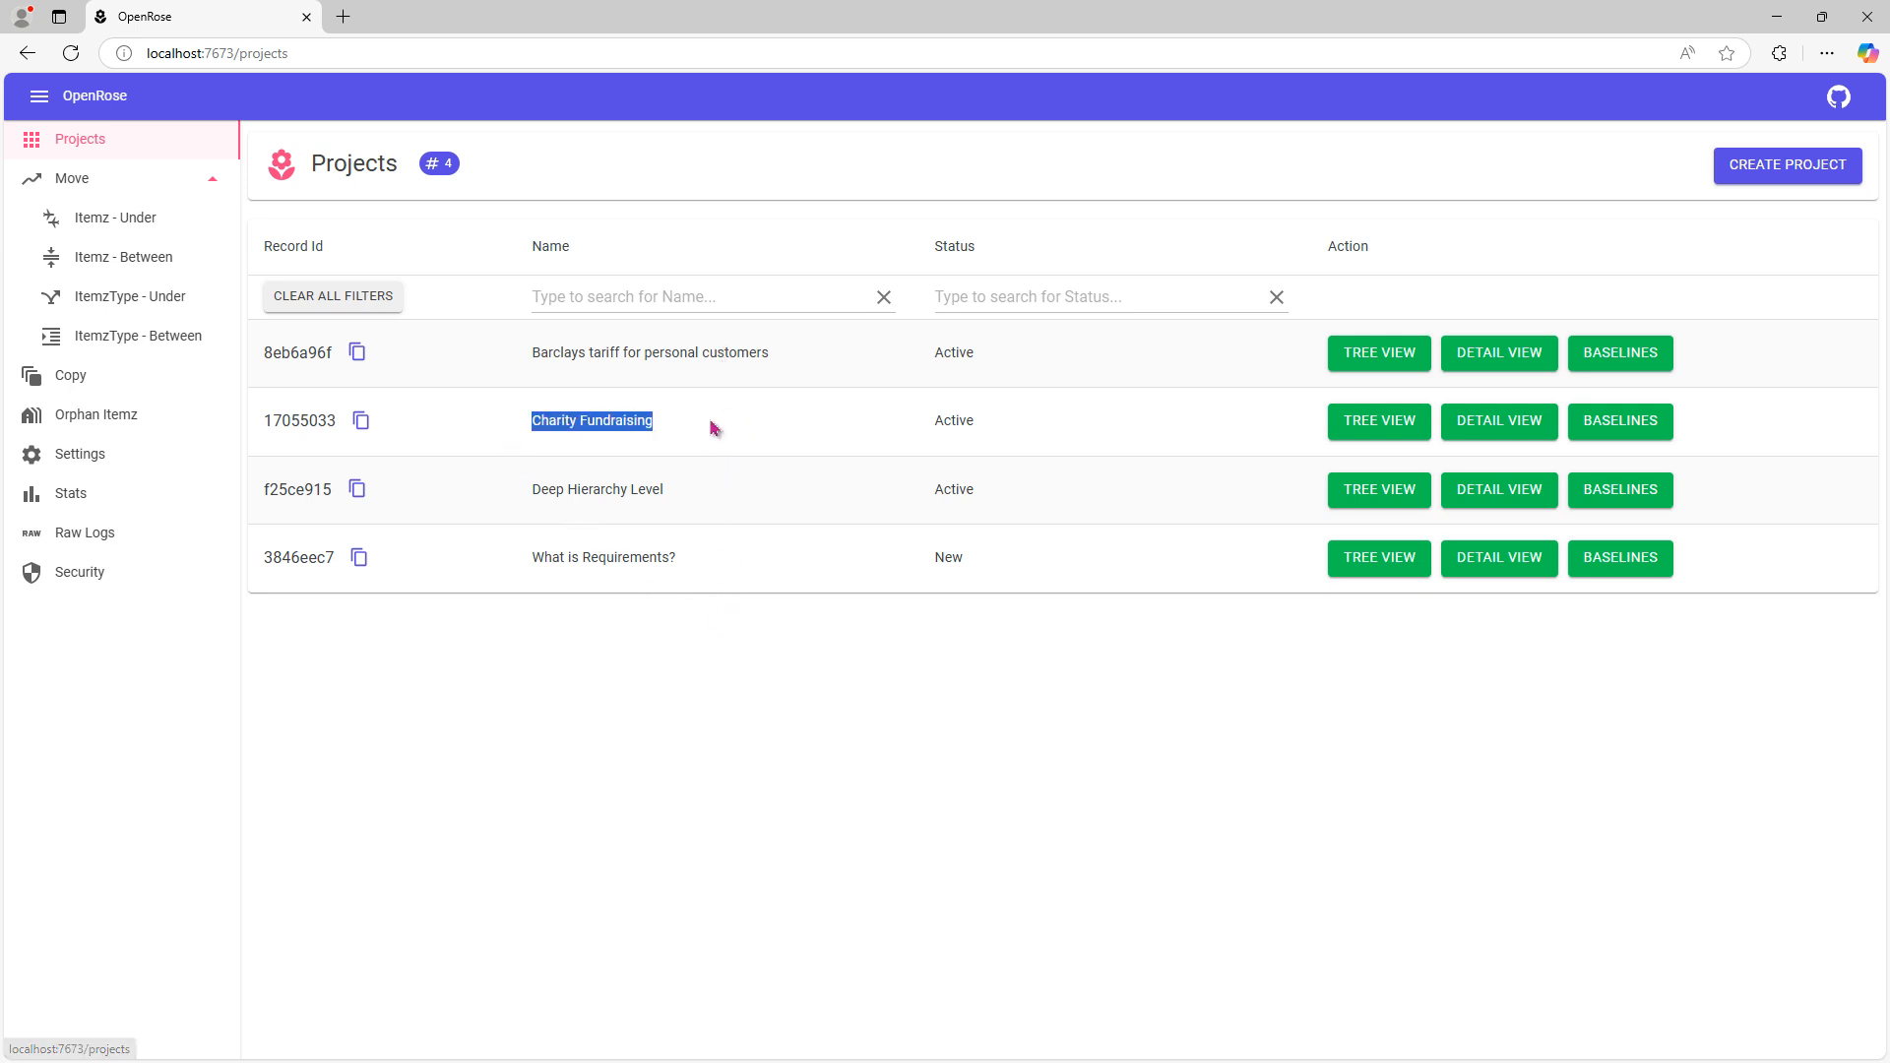
click(716, 429)
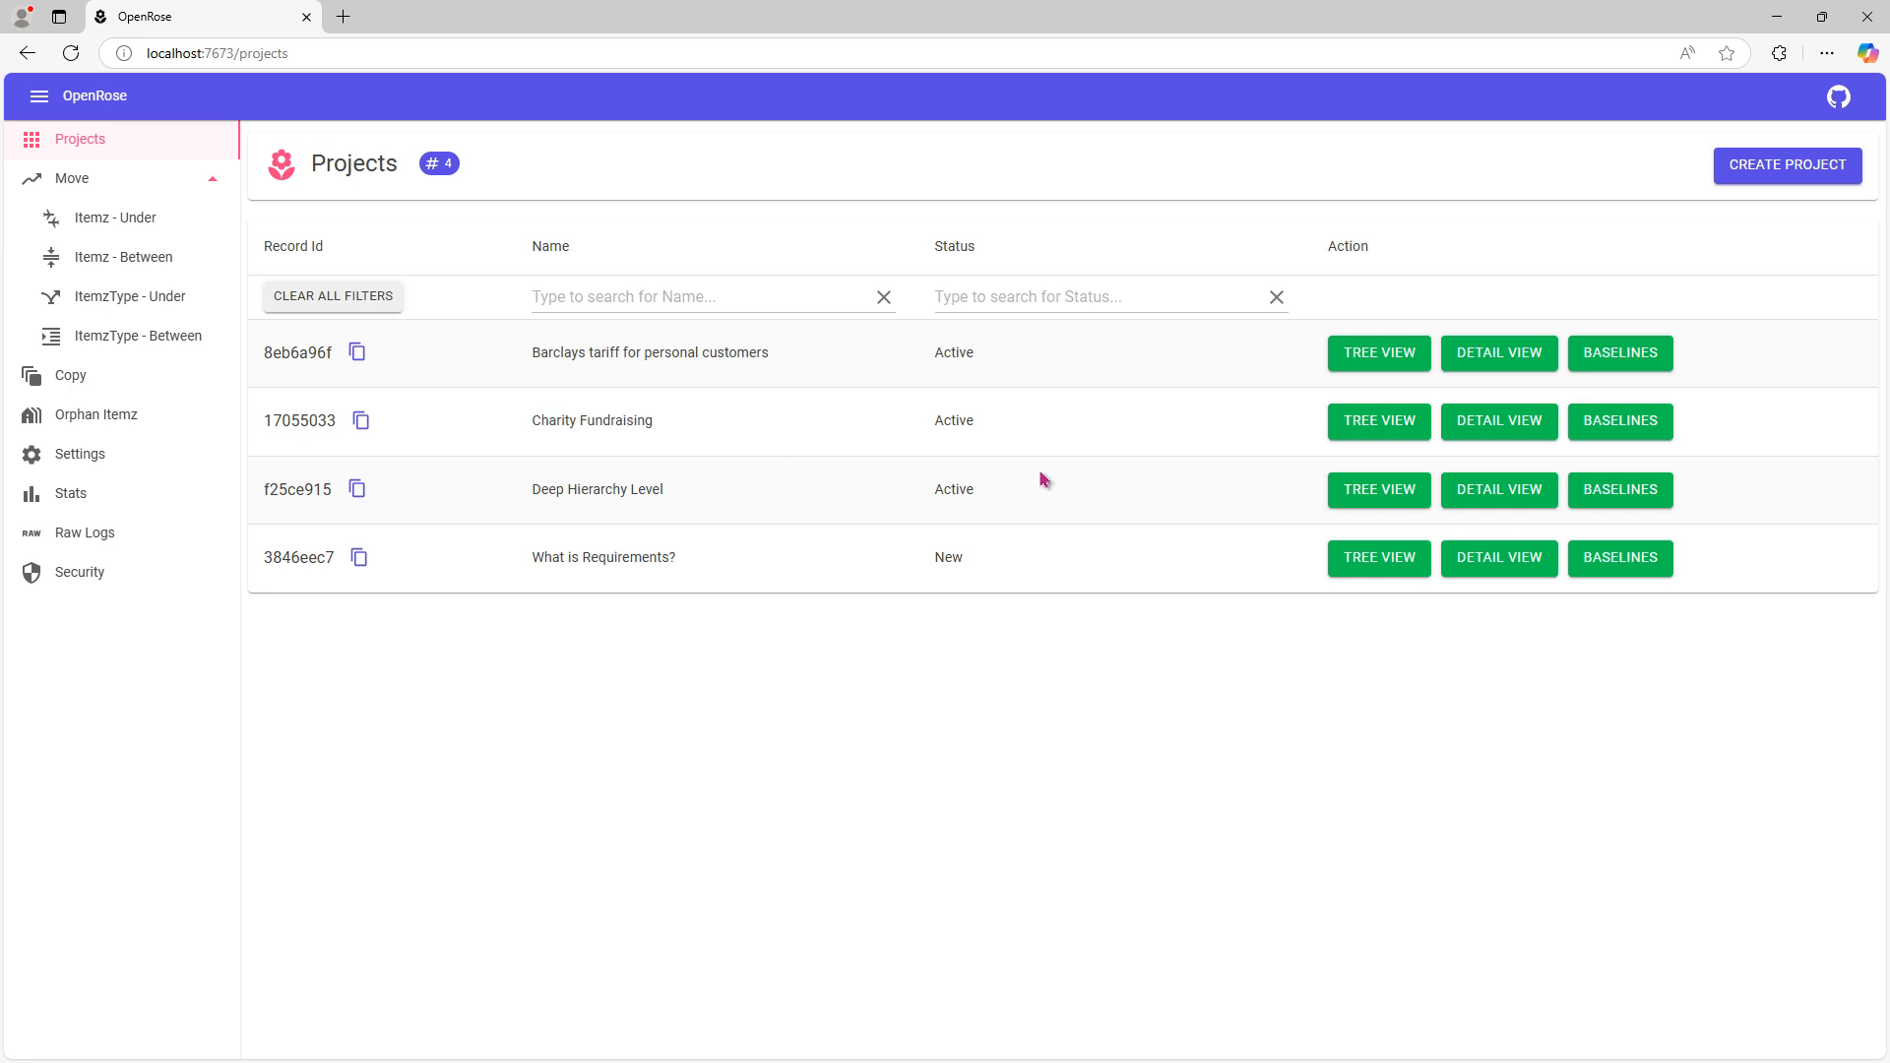
click(1369, 423)
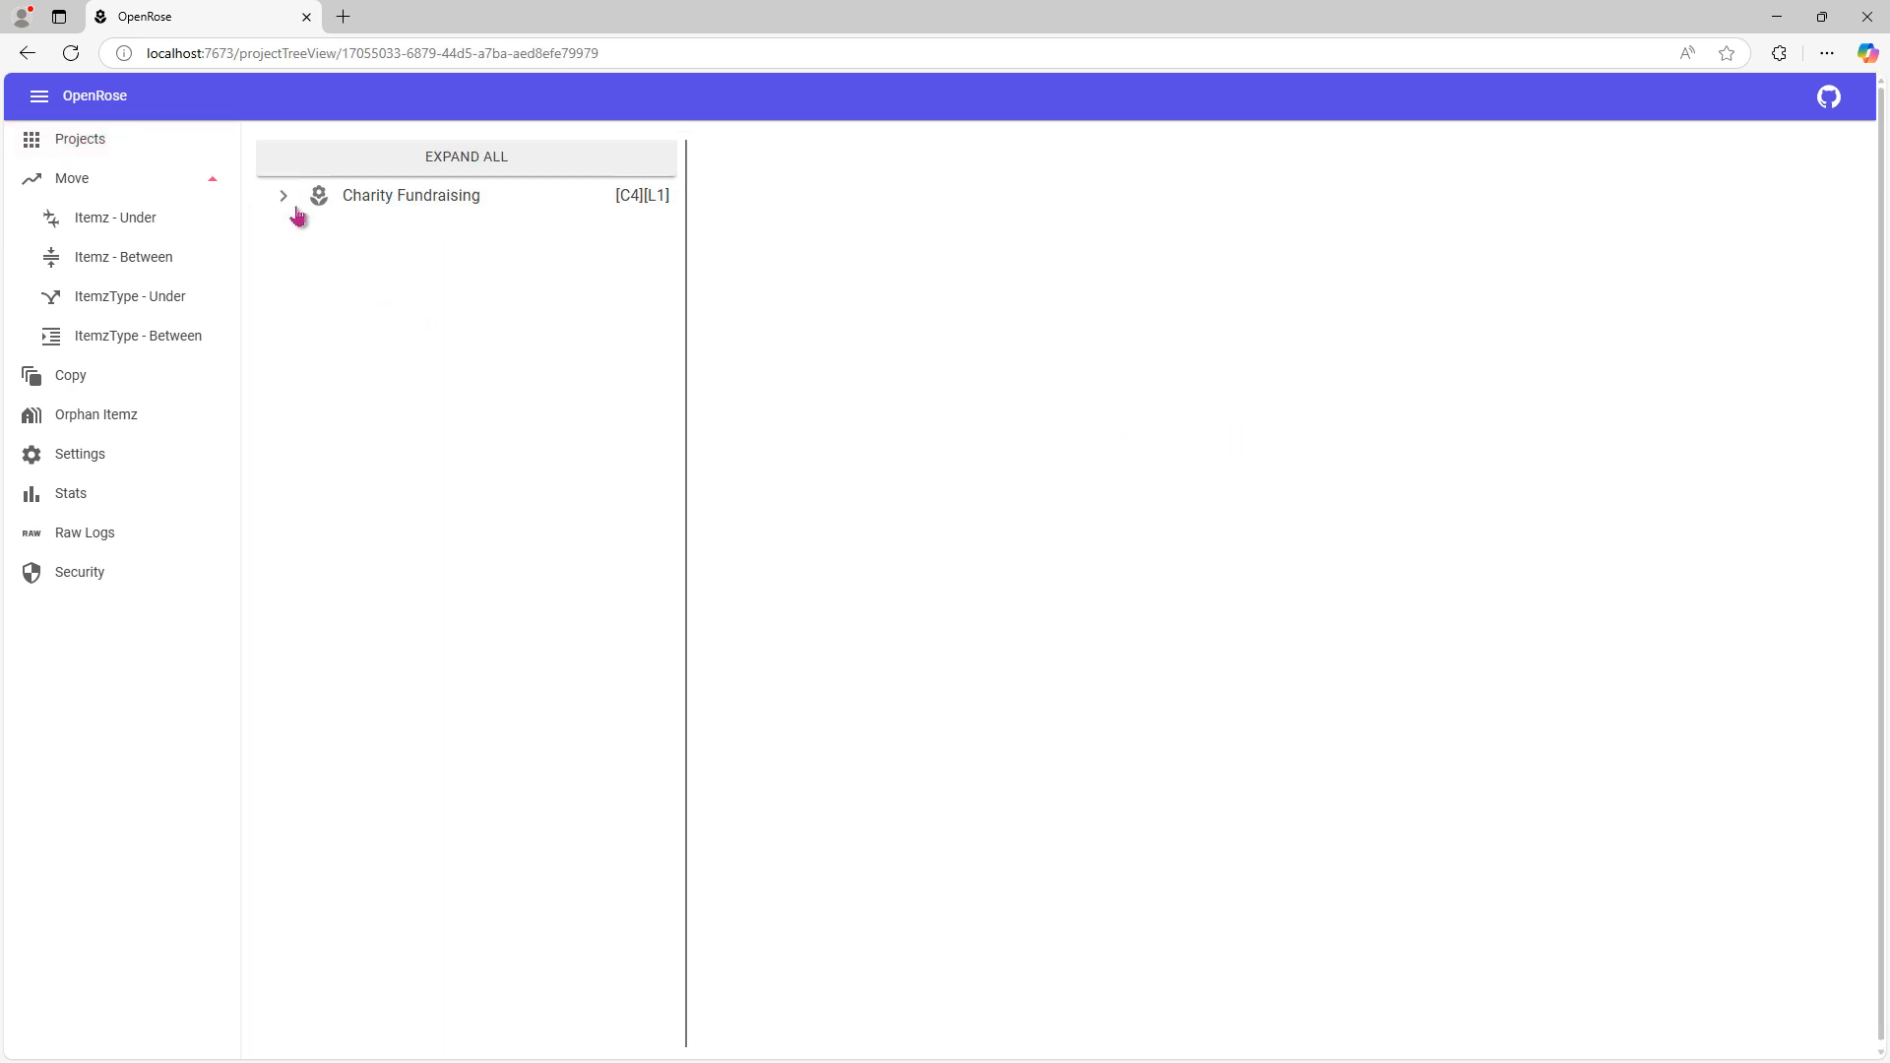
Step: Expand the Charity Fundraising project and its Pre-Fundraising Preparations, Fundraising Event Execution and Post-Fundraising Activities branches
click(284, 199)
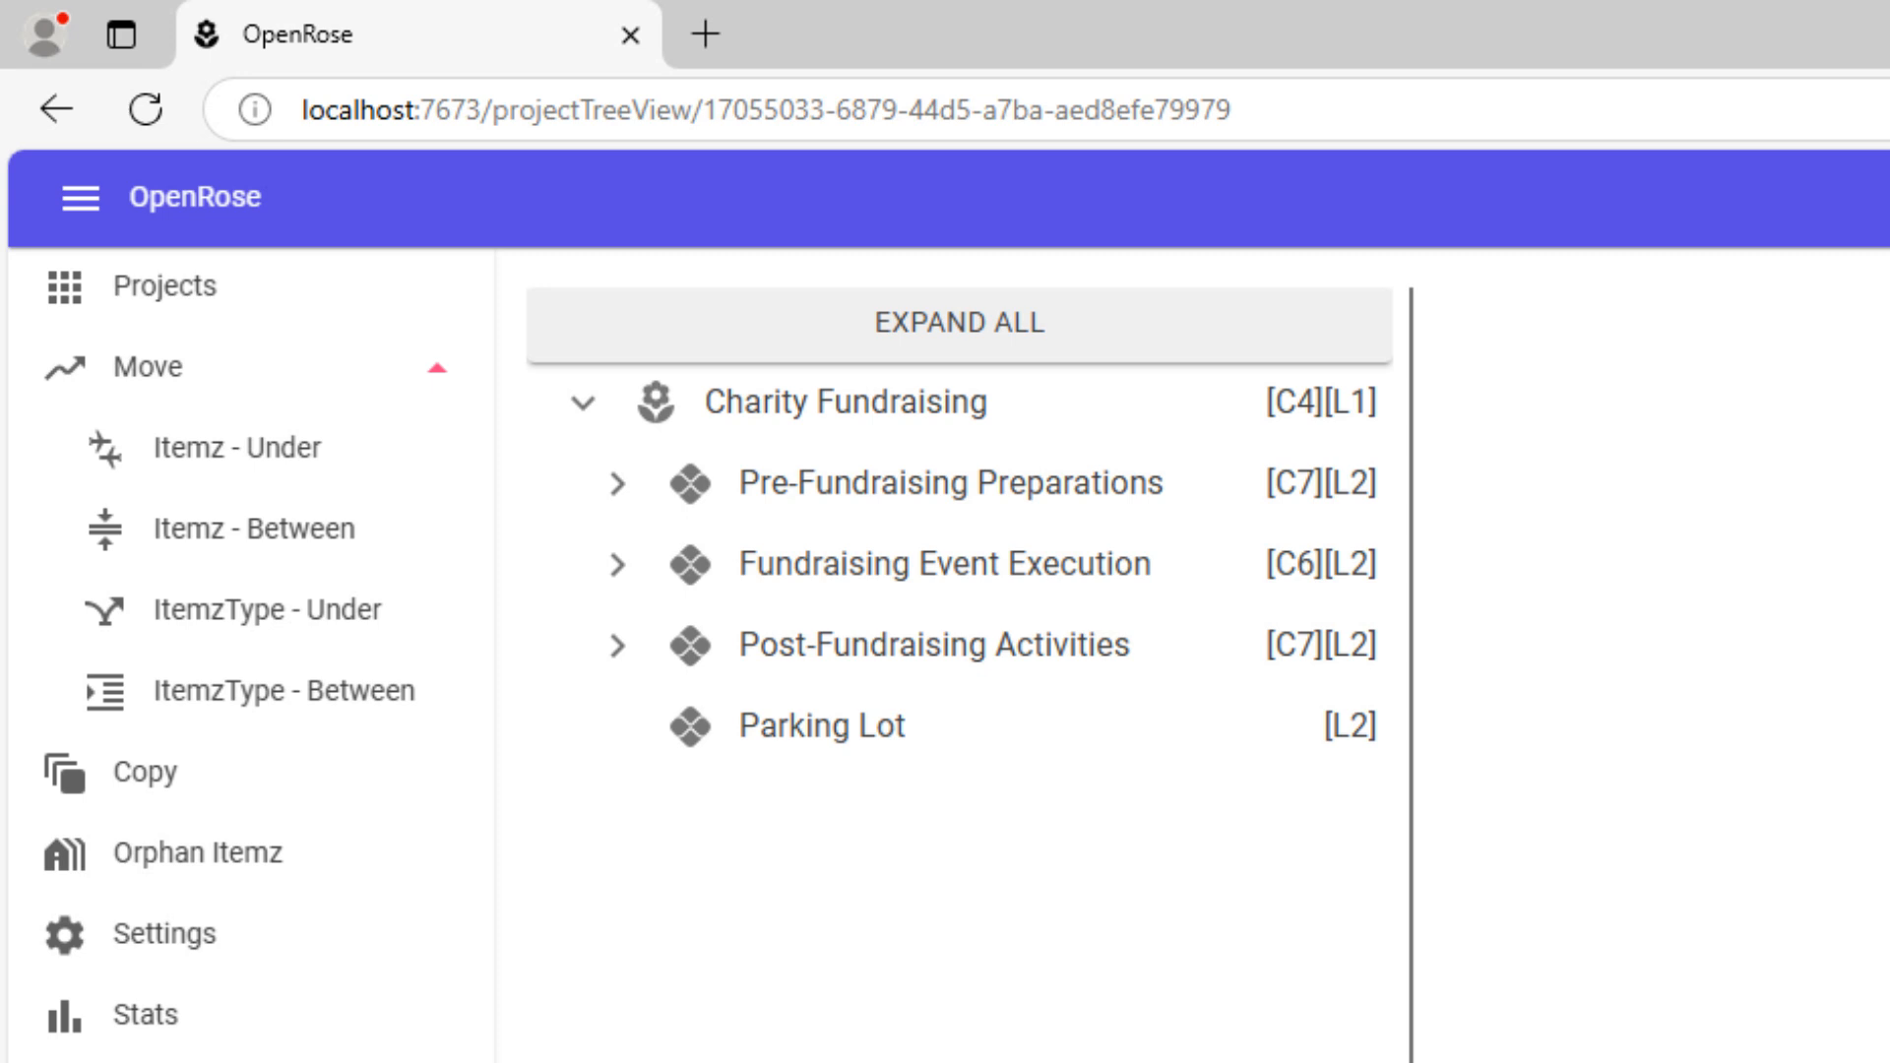
click(620, 492)
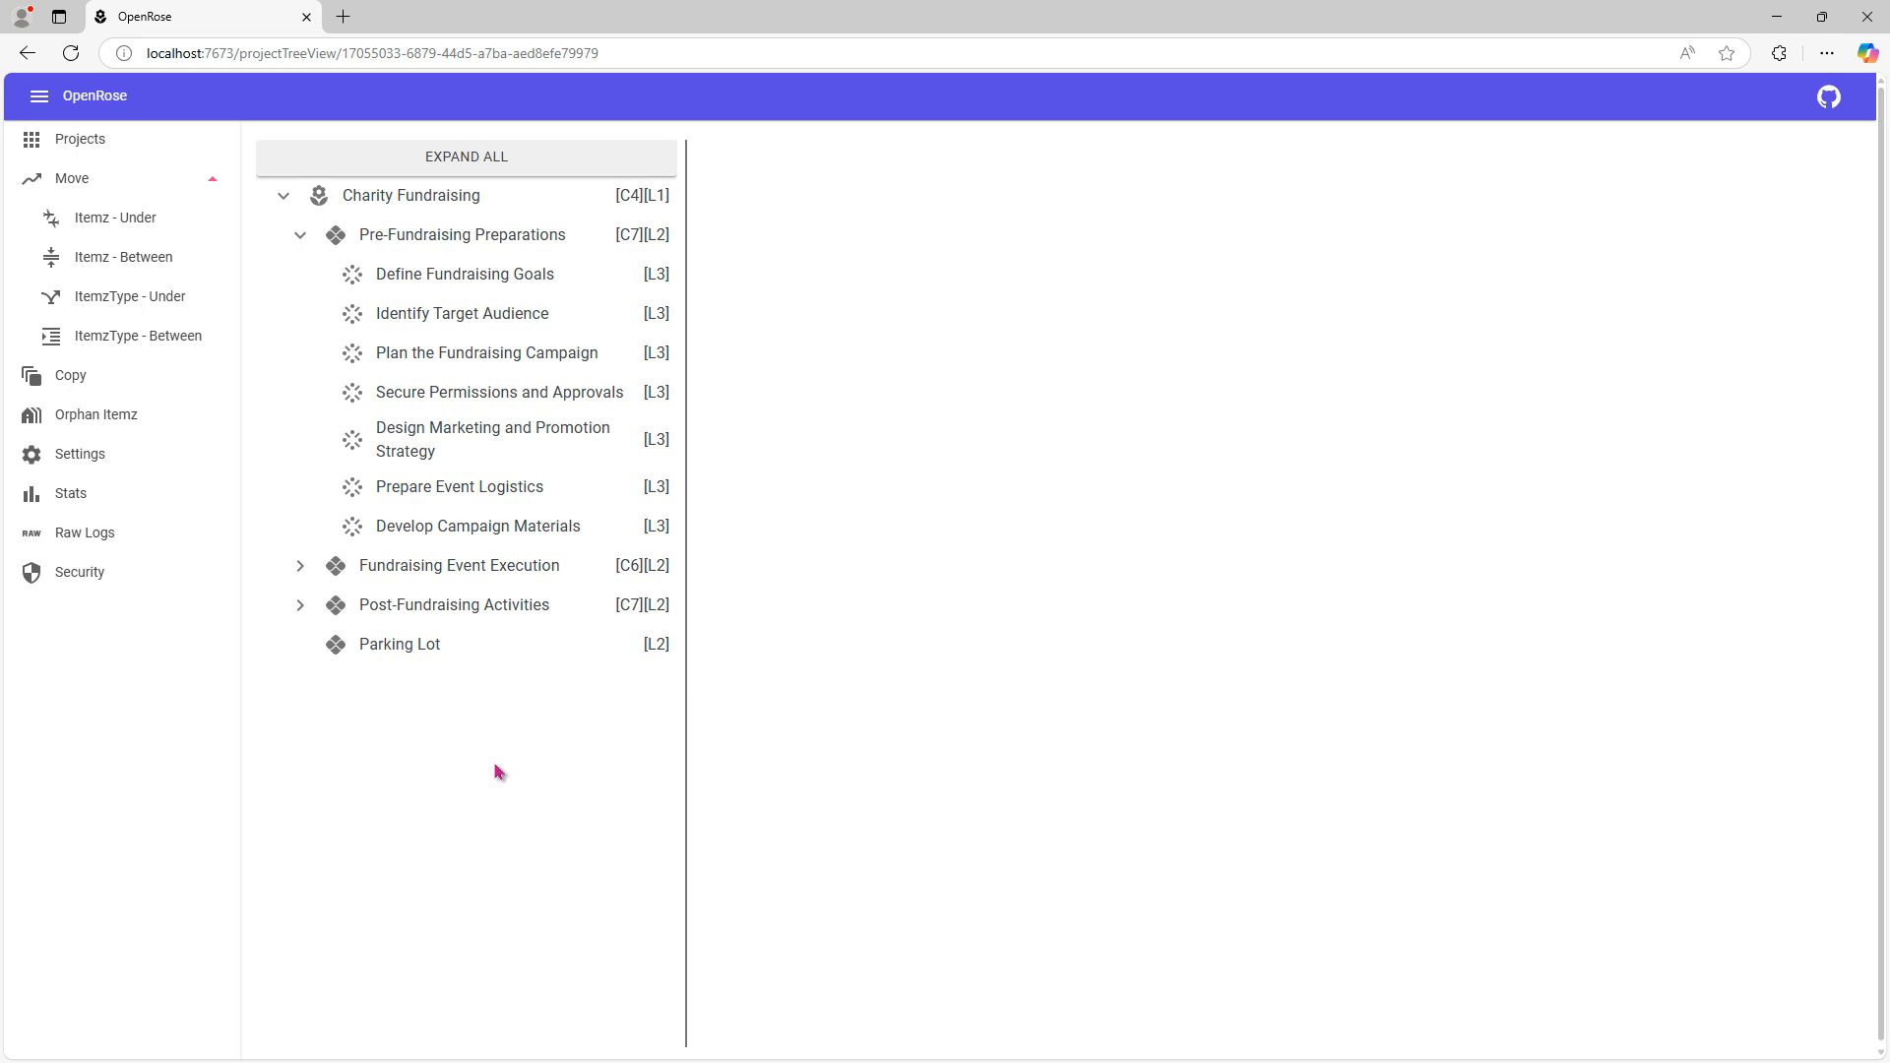
click(300, 566)
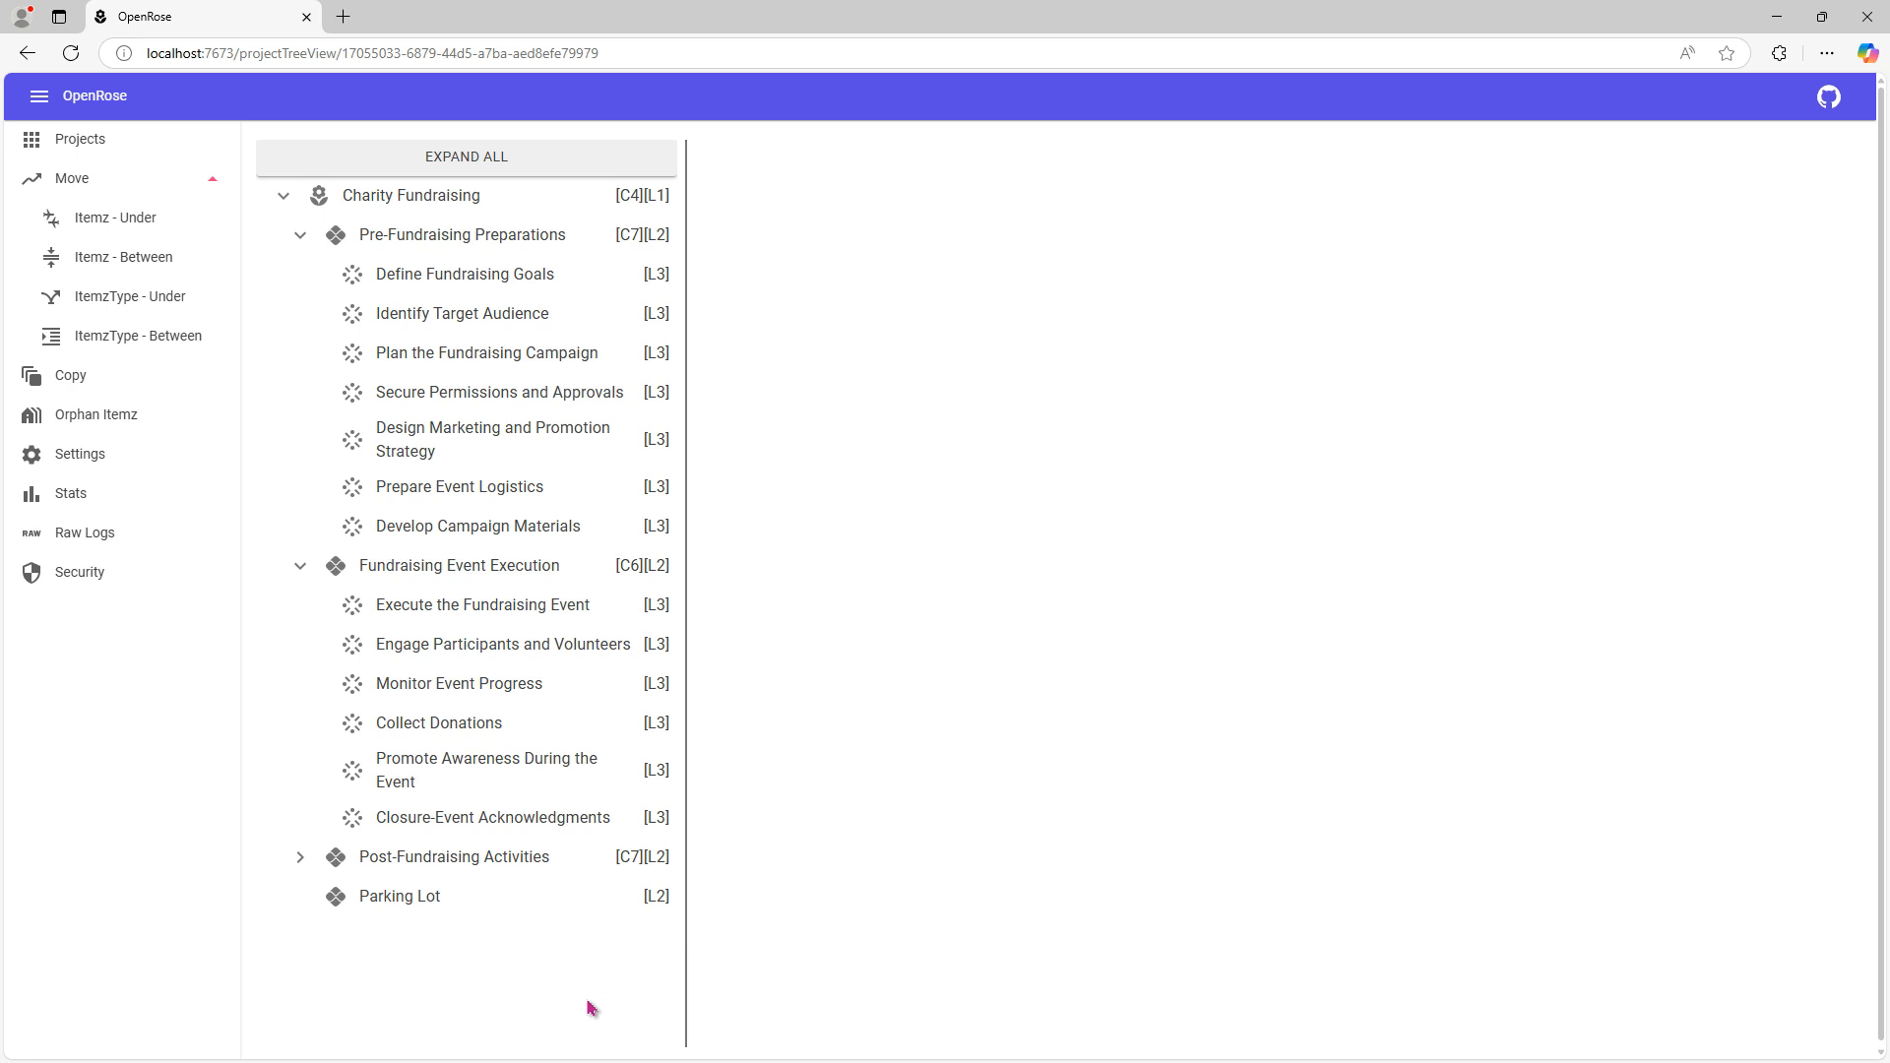
click(300, 856)
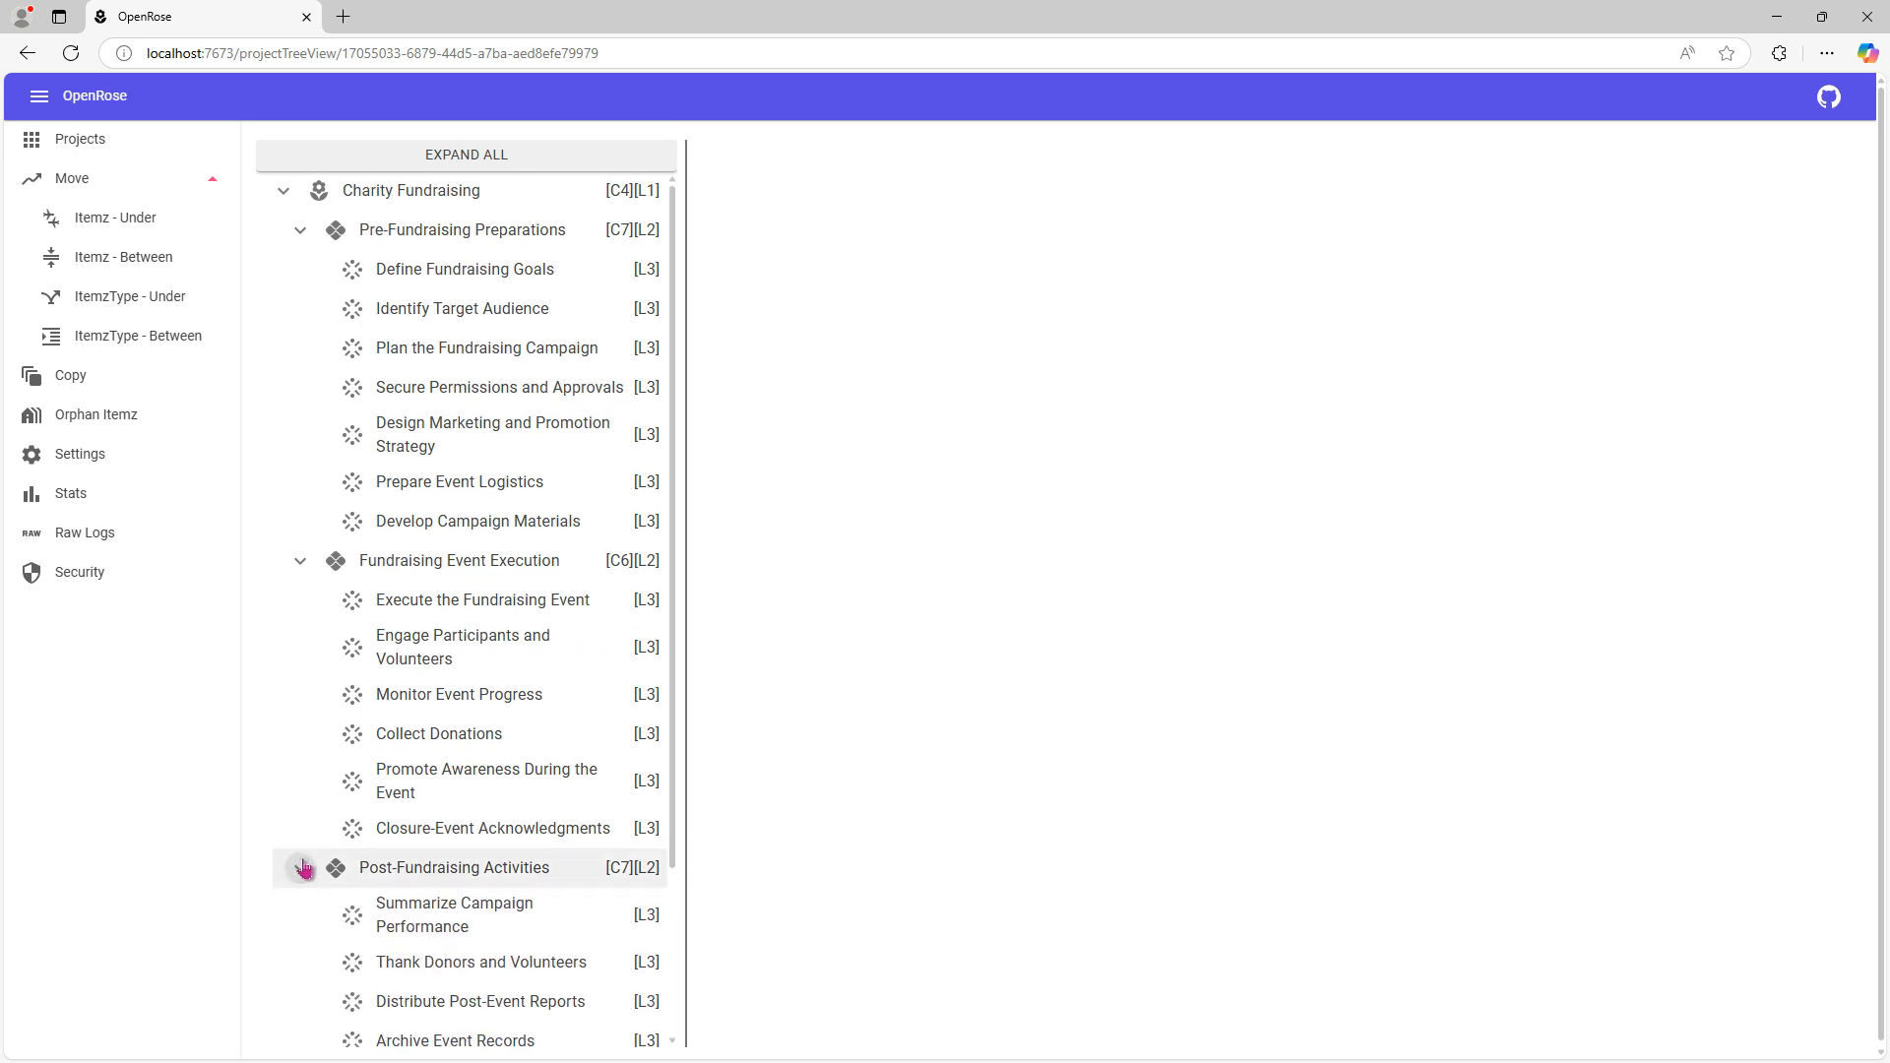
scroll(301, 908, down, 2)
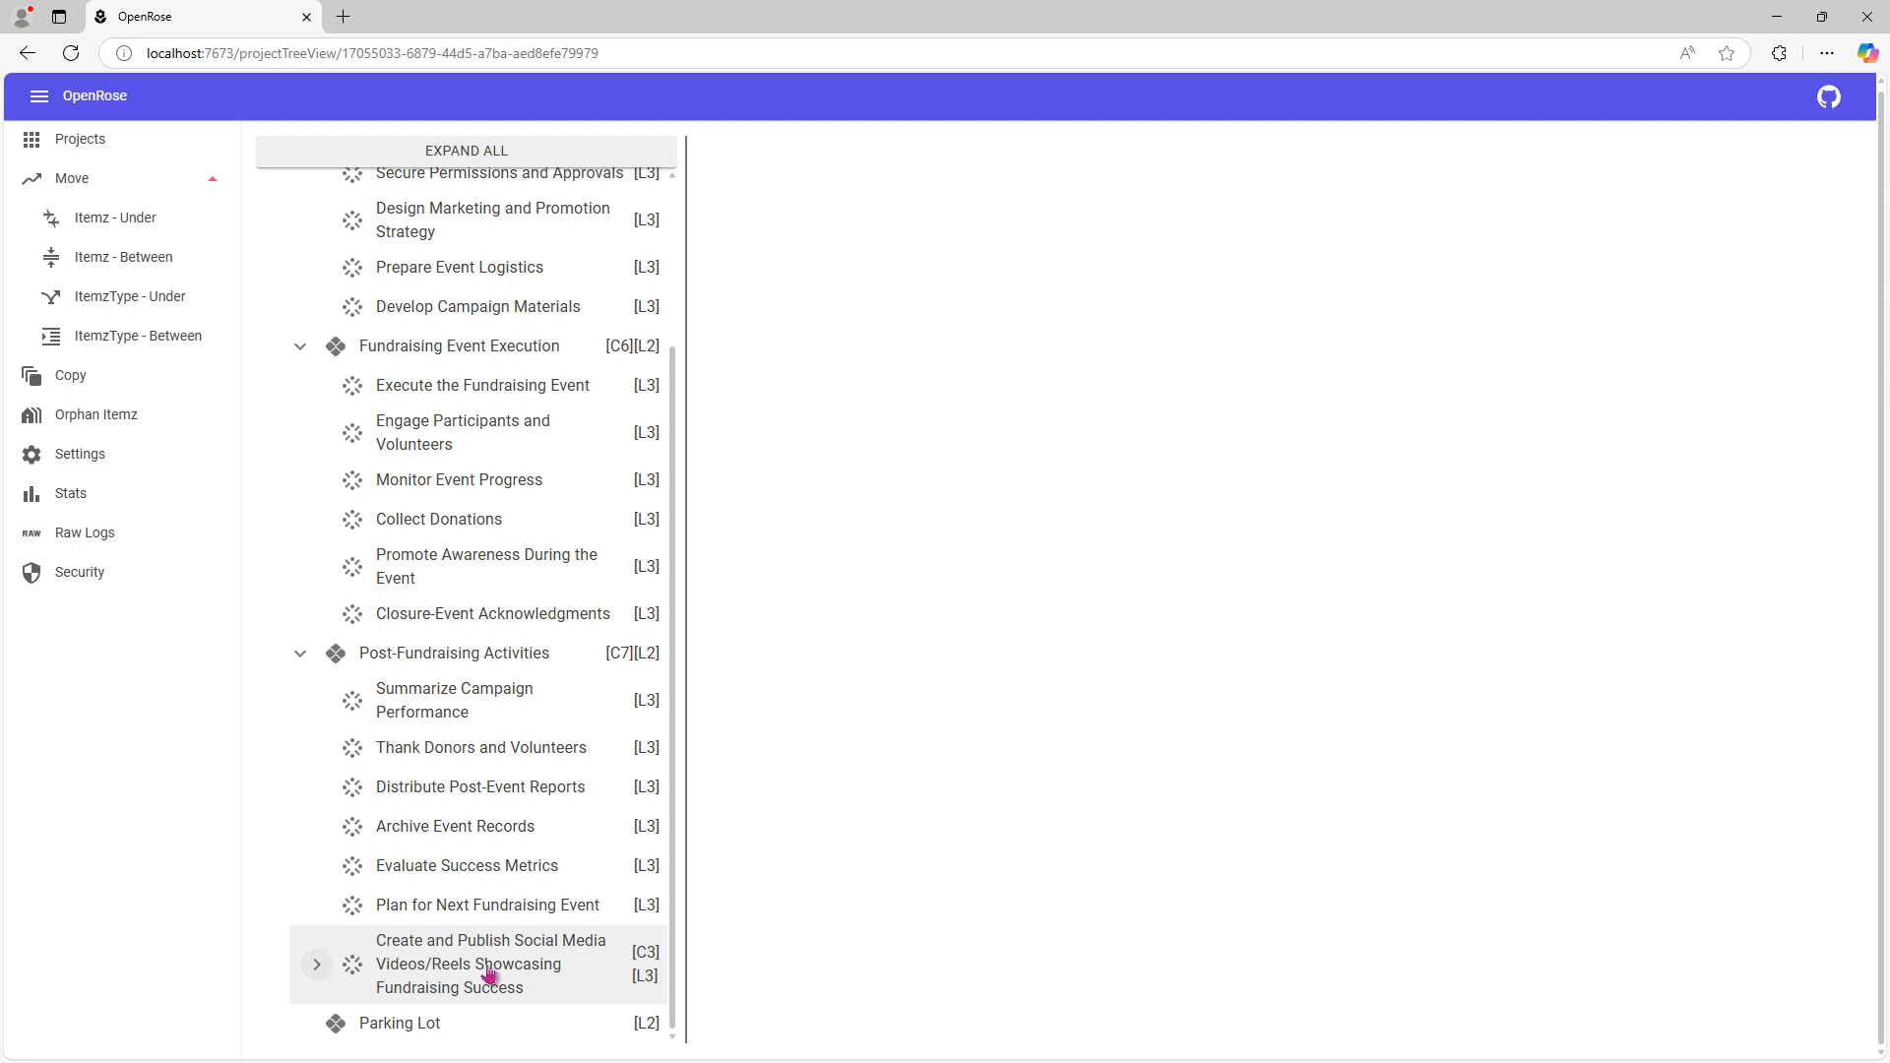
Step: Expand the social media videos/reels item under Post-Fundraising Activities, including Plan Video Content, Produce and Edit Videos/Reels, and Publish and Promote
click(317, 968)
scroll(379, 879, down, 2)
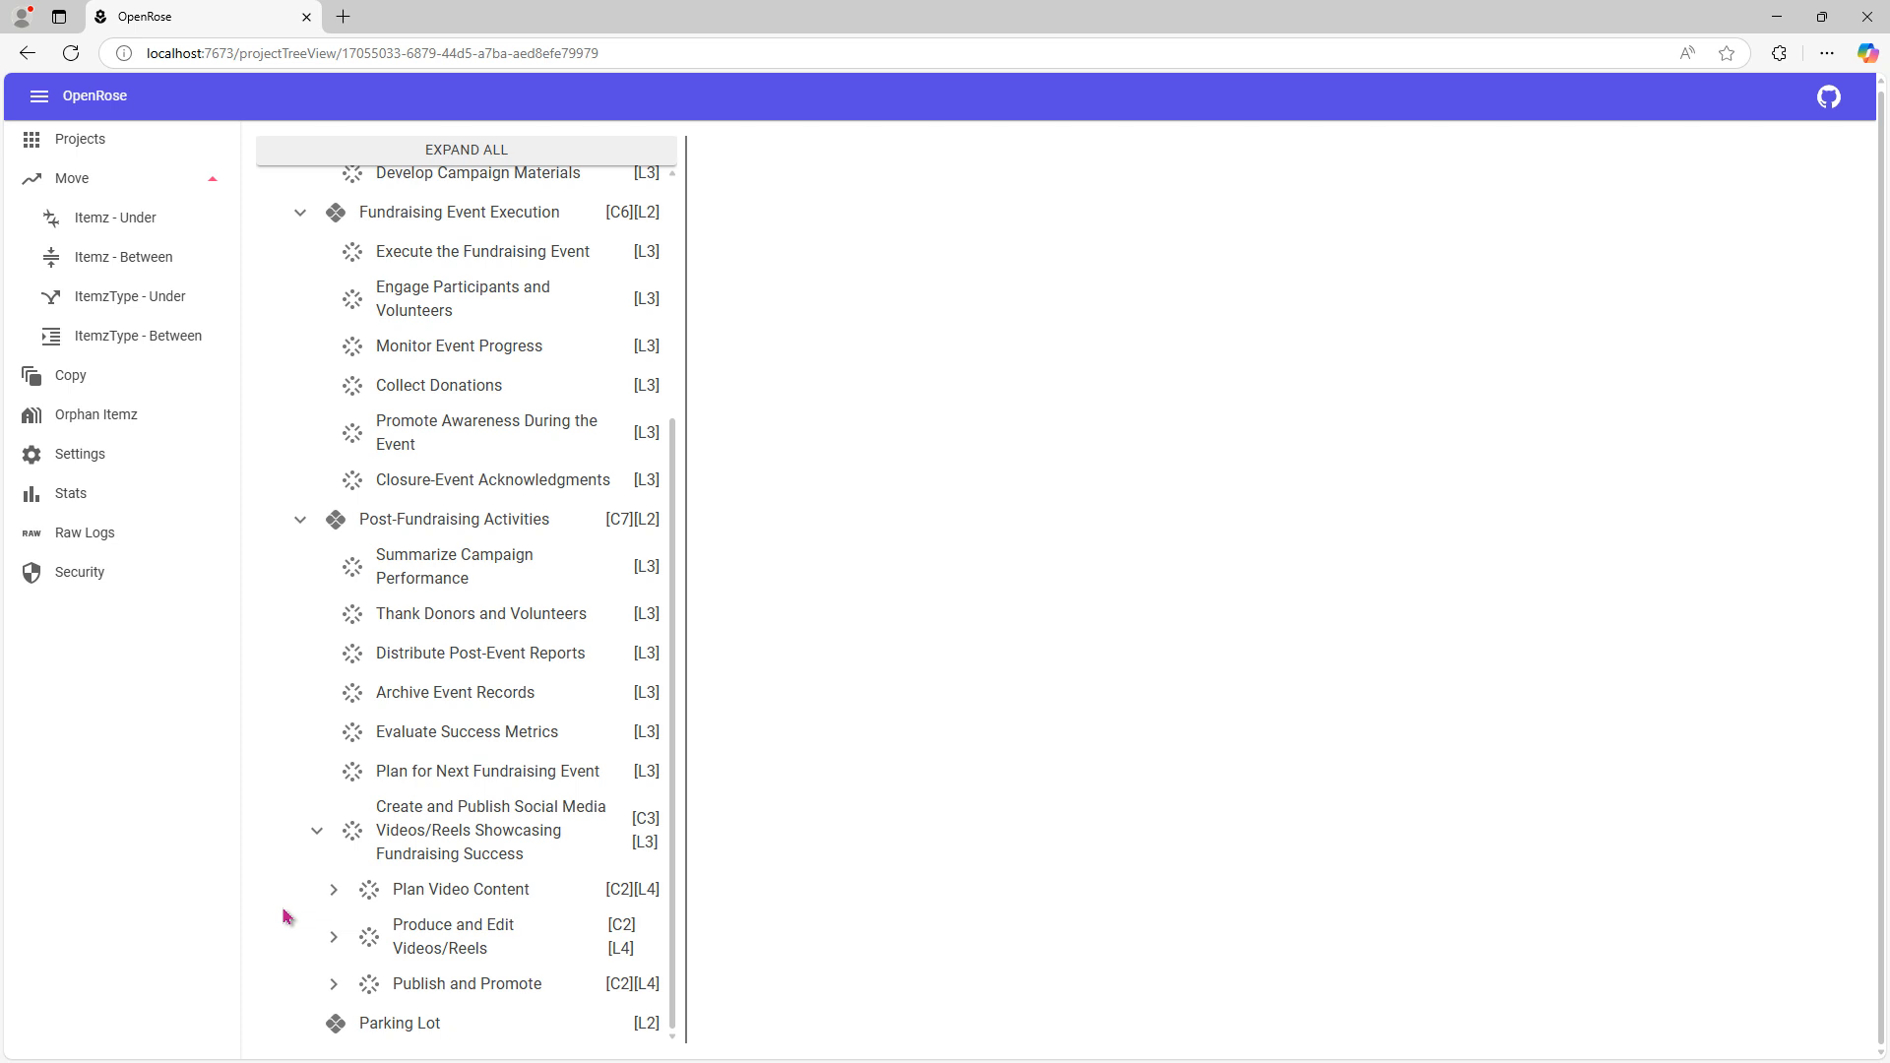
click(333, 889)
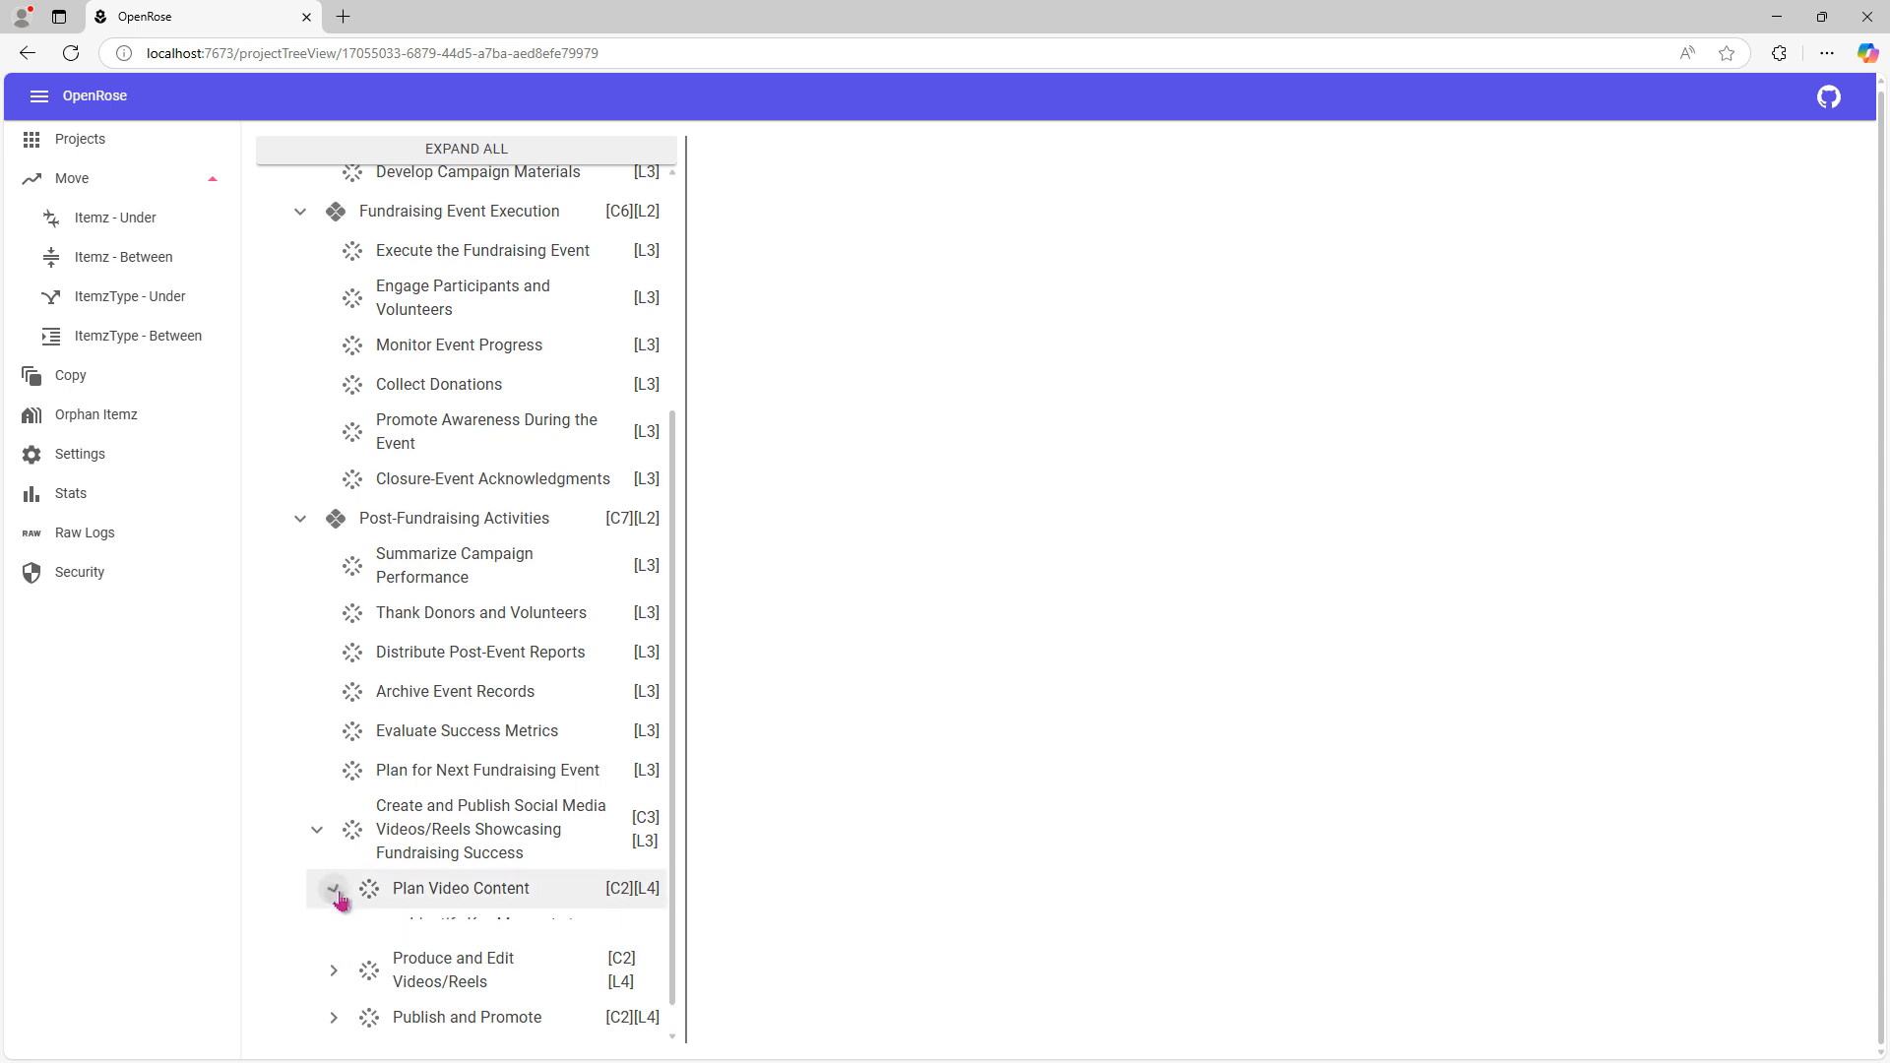
scroll(311, 935, down, 1)
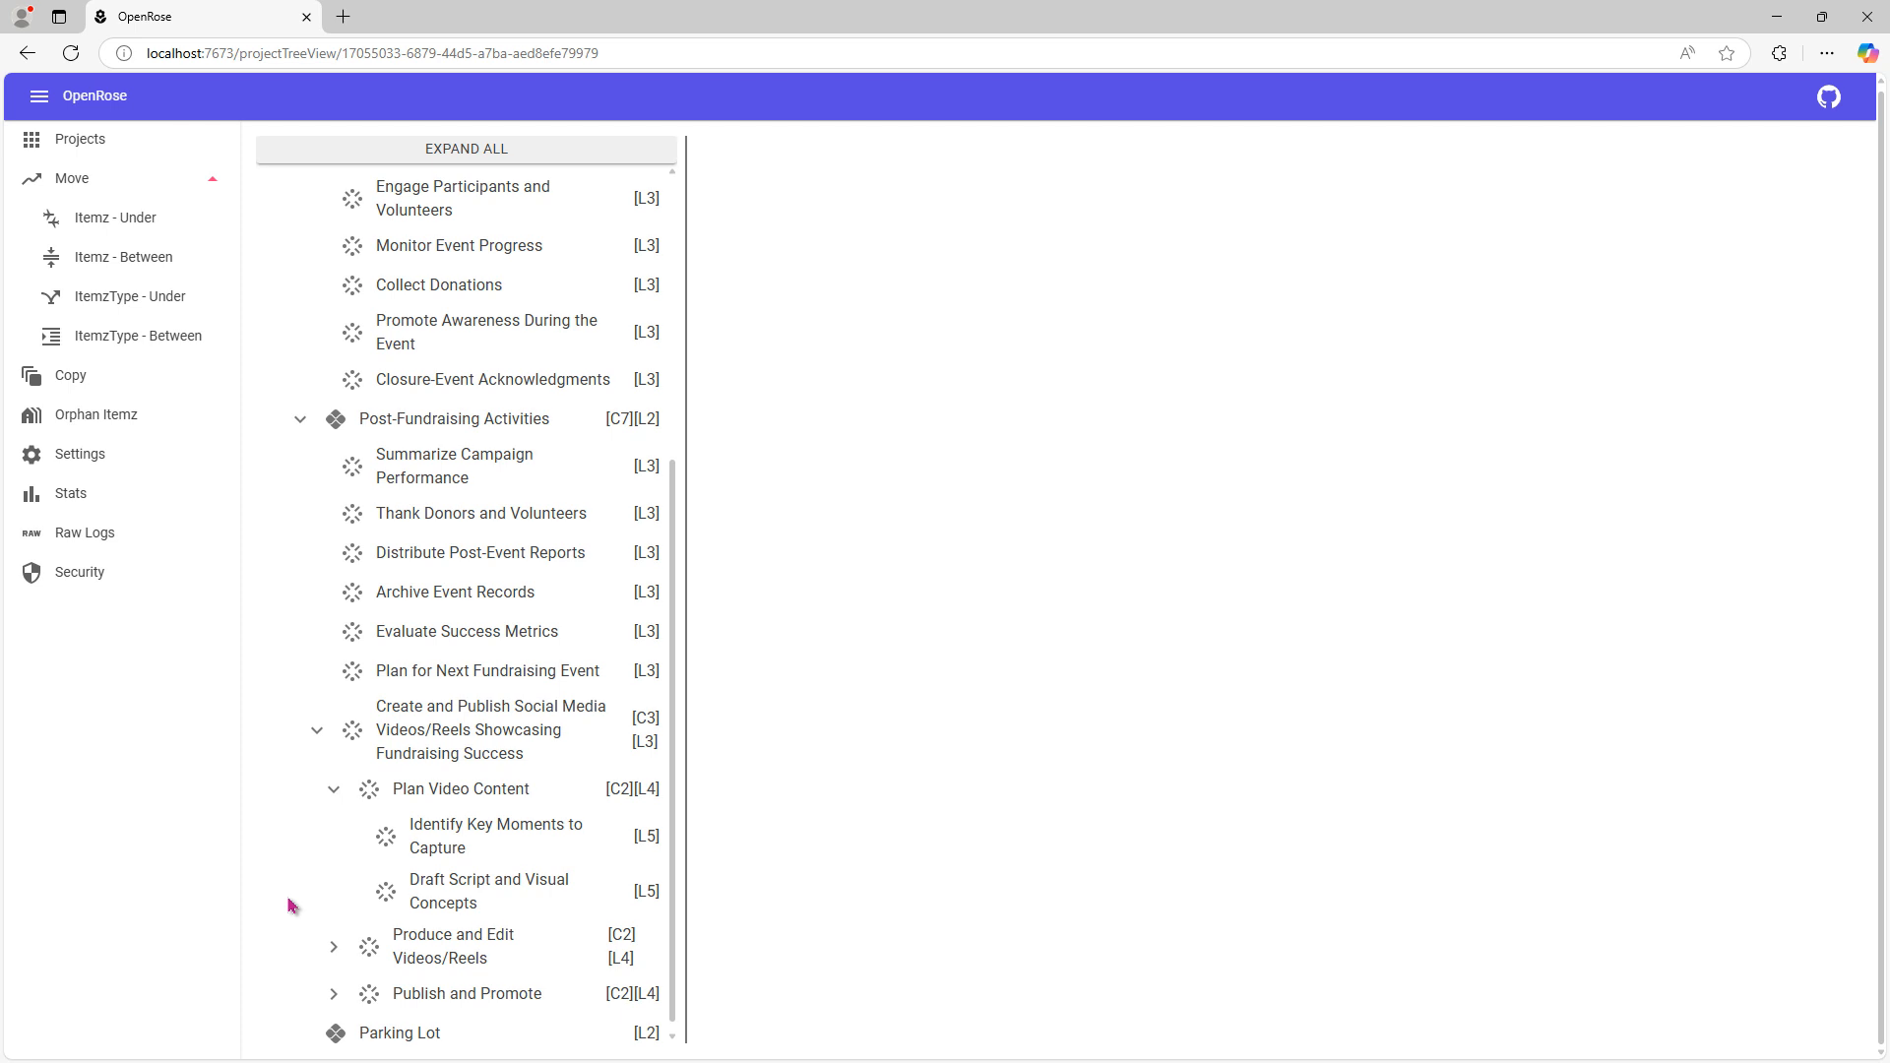
click(334, 947)
scroll(303, 865, down, 1)
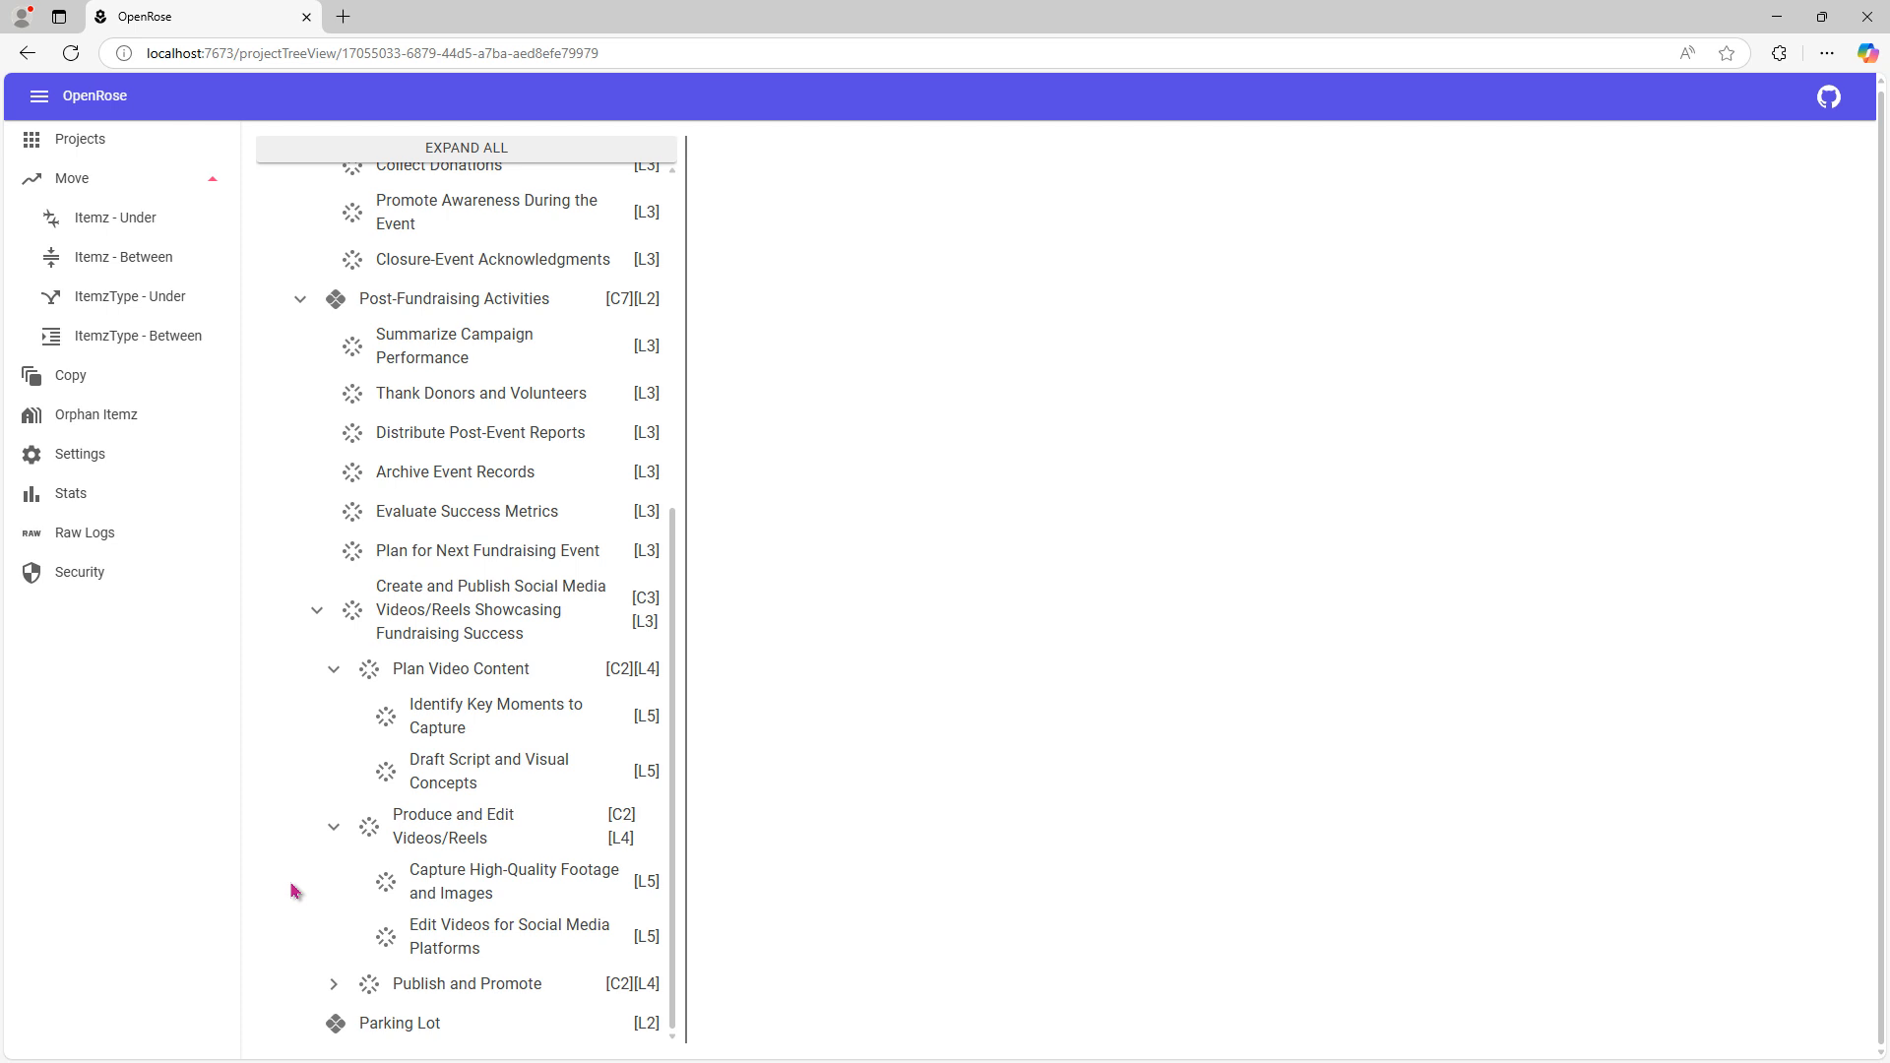
click(333, 983)
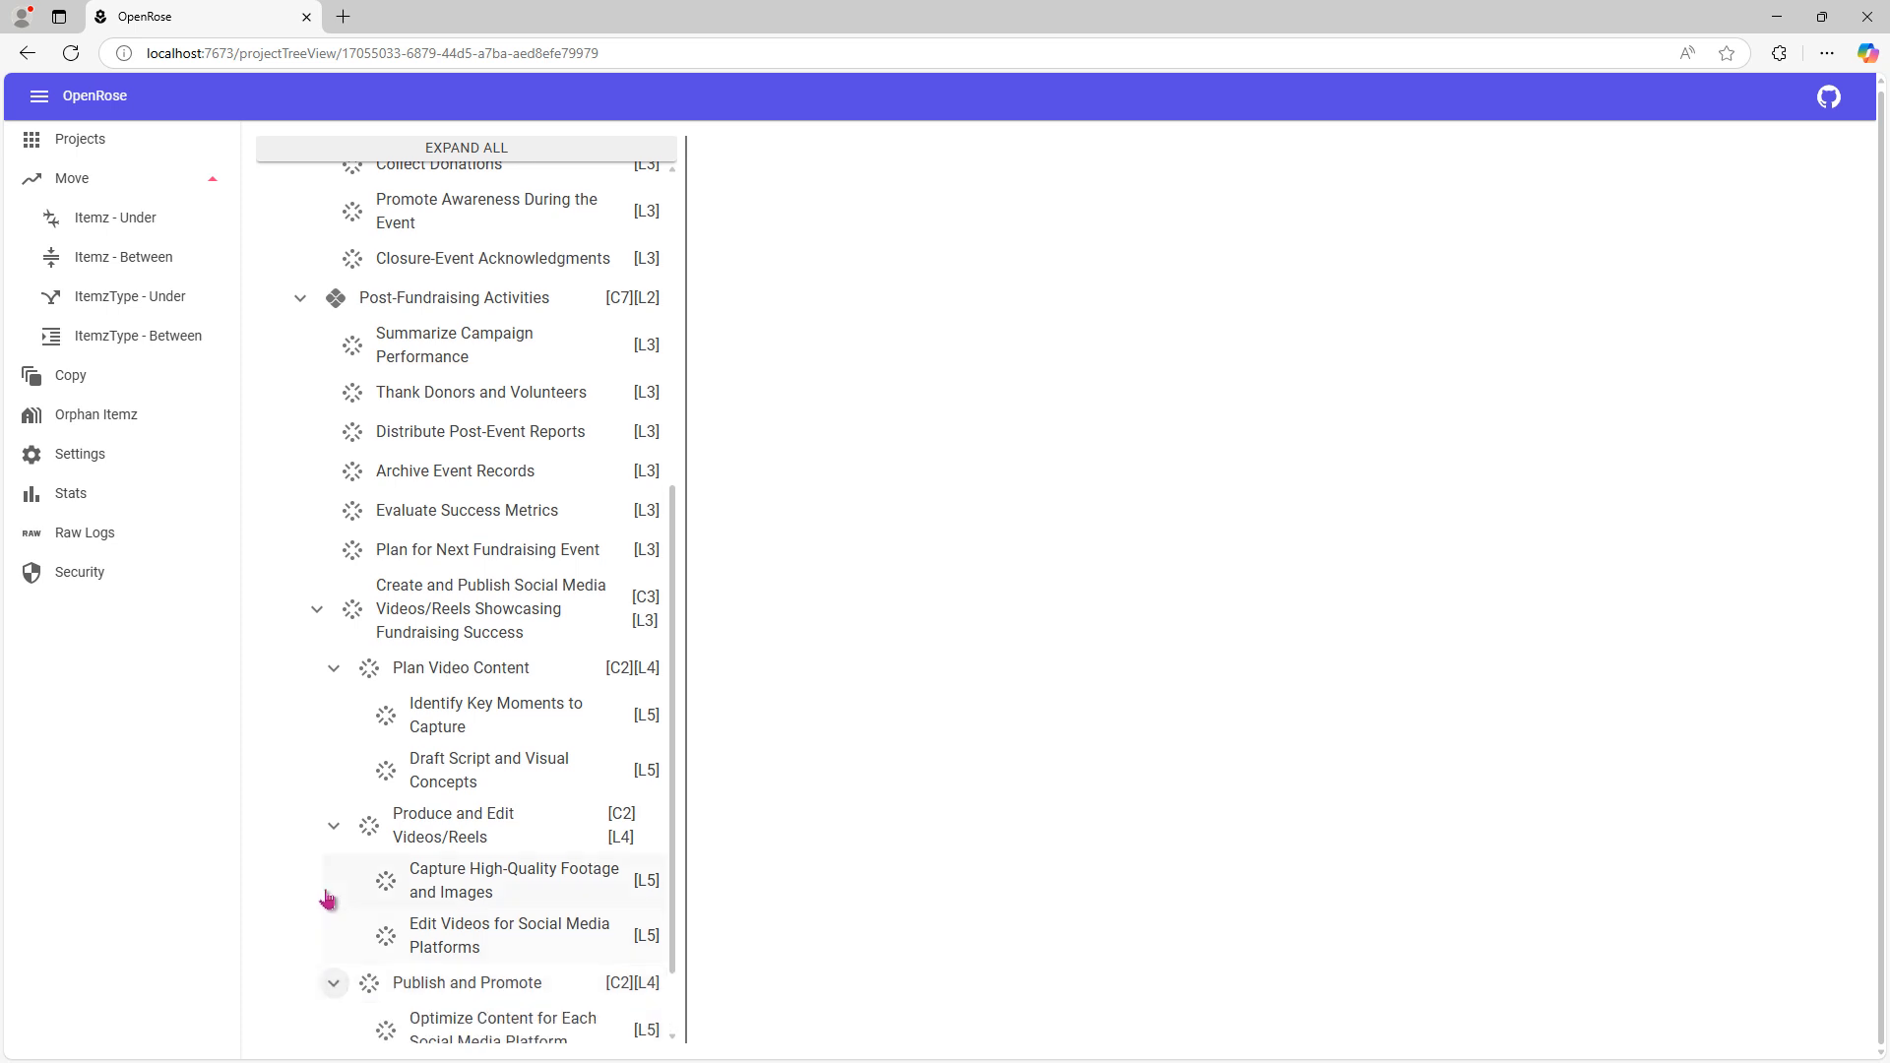
scroll(305, 899, down, 1)
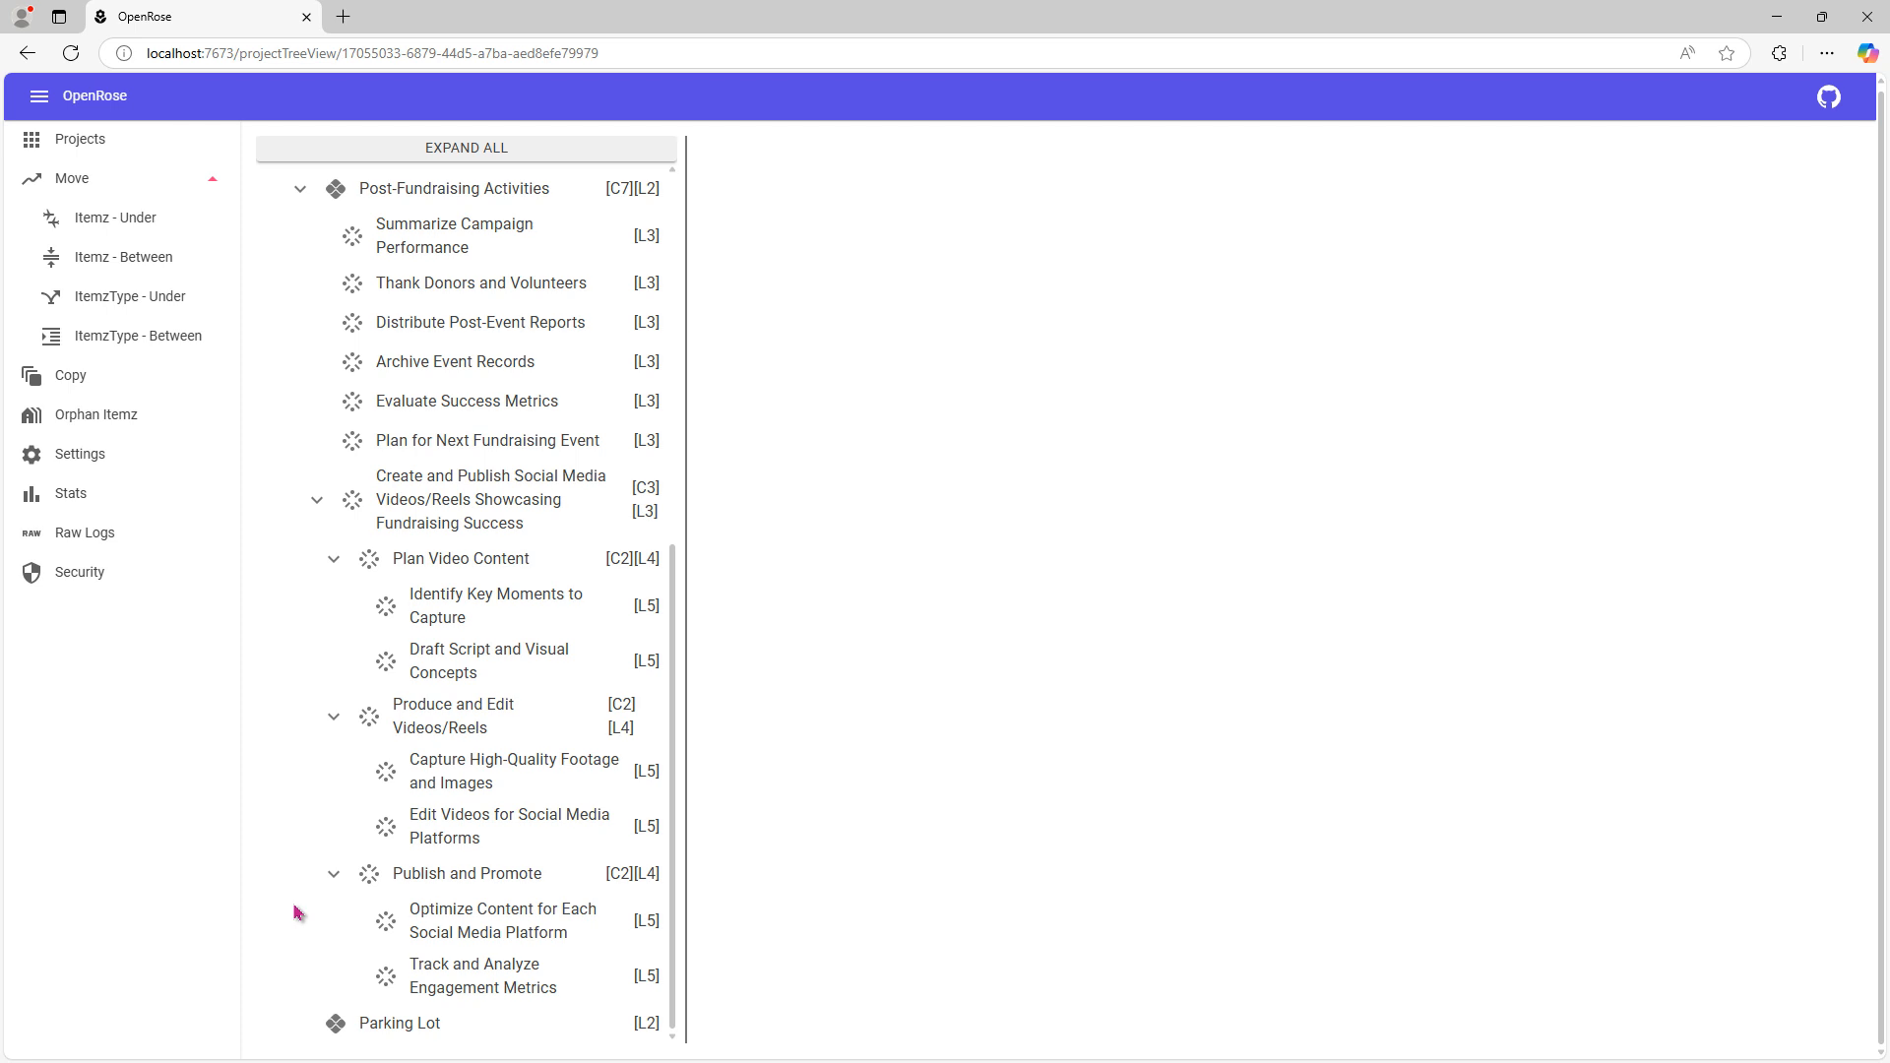
Step: Review the project hierarchy and view the details of the social media videos/reels item and of Draft Script and Visual Concepts
scroll(311, 794, up, 5)
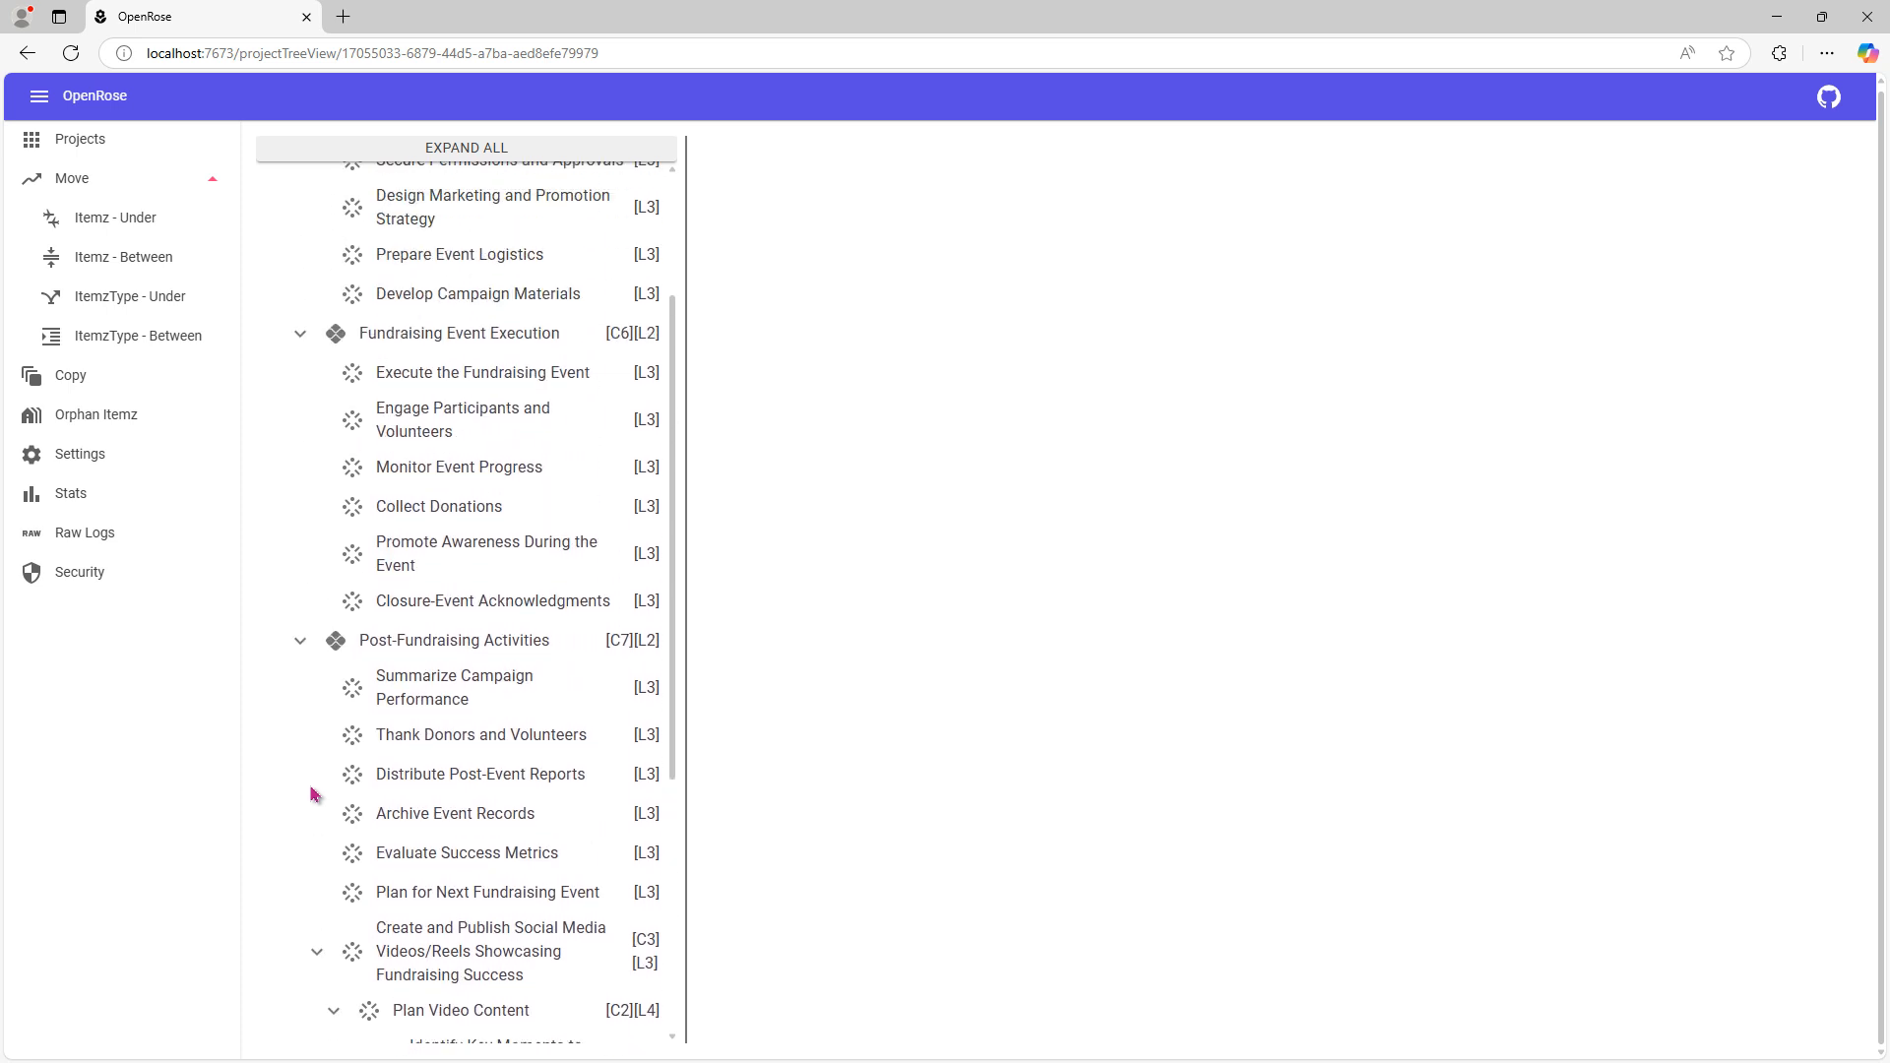
scroll(311, 793, up, 2)
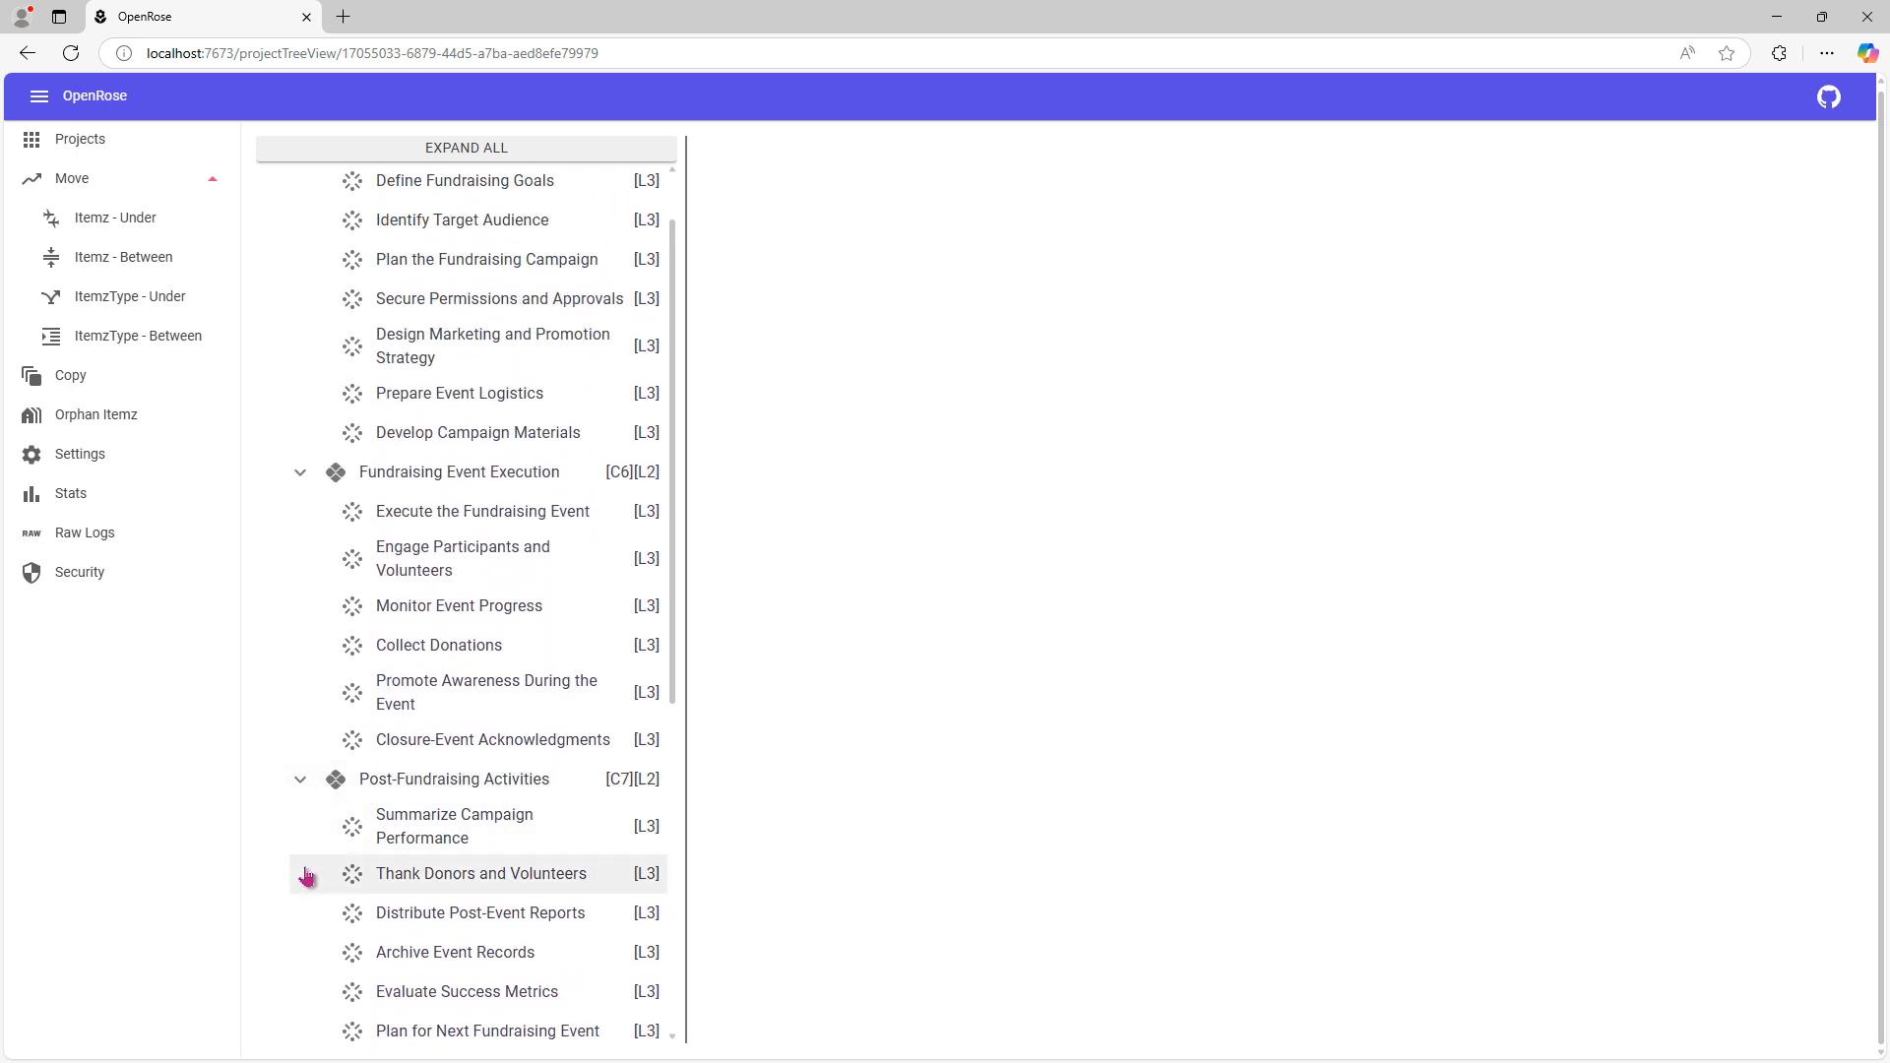
scroll(307, 875, up, 1)
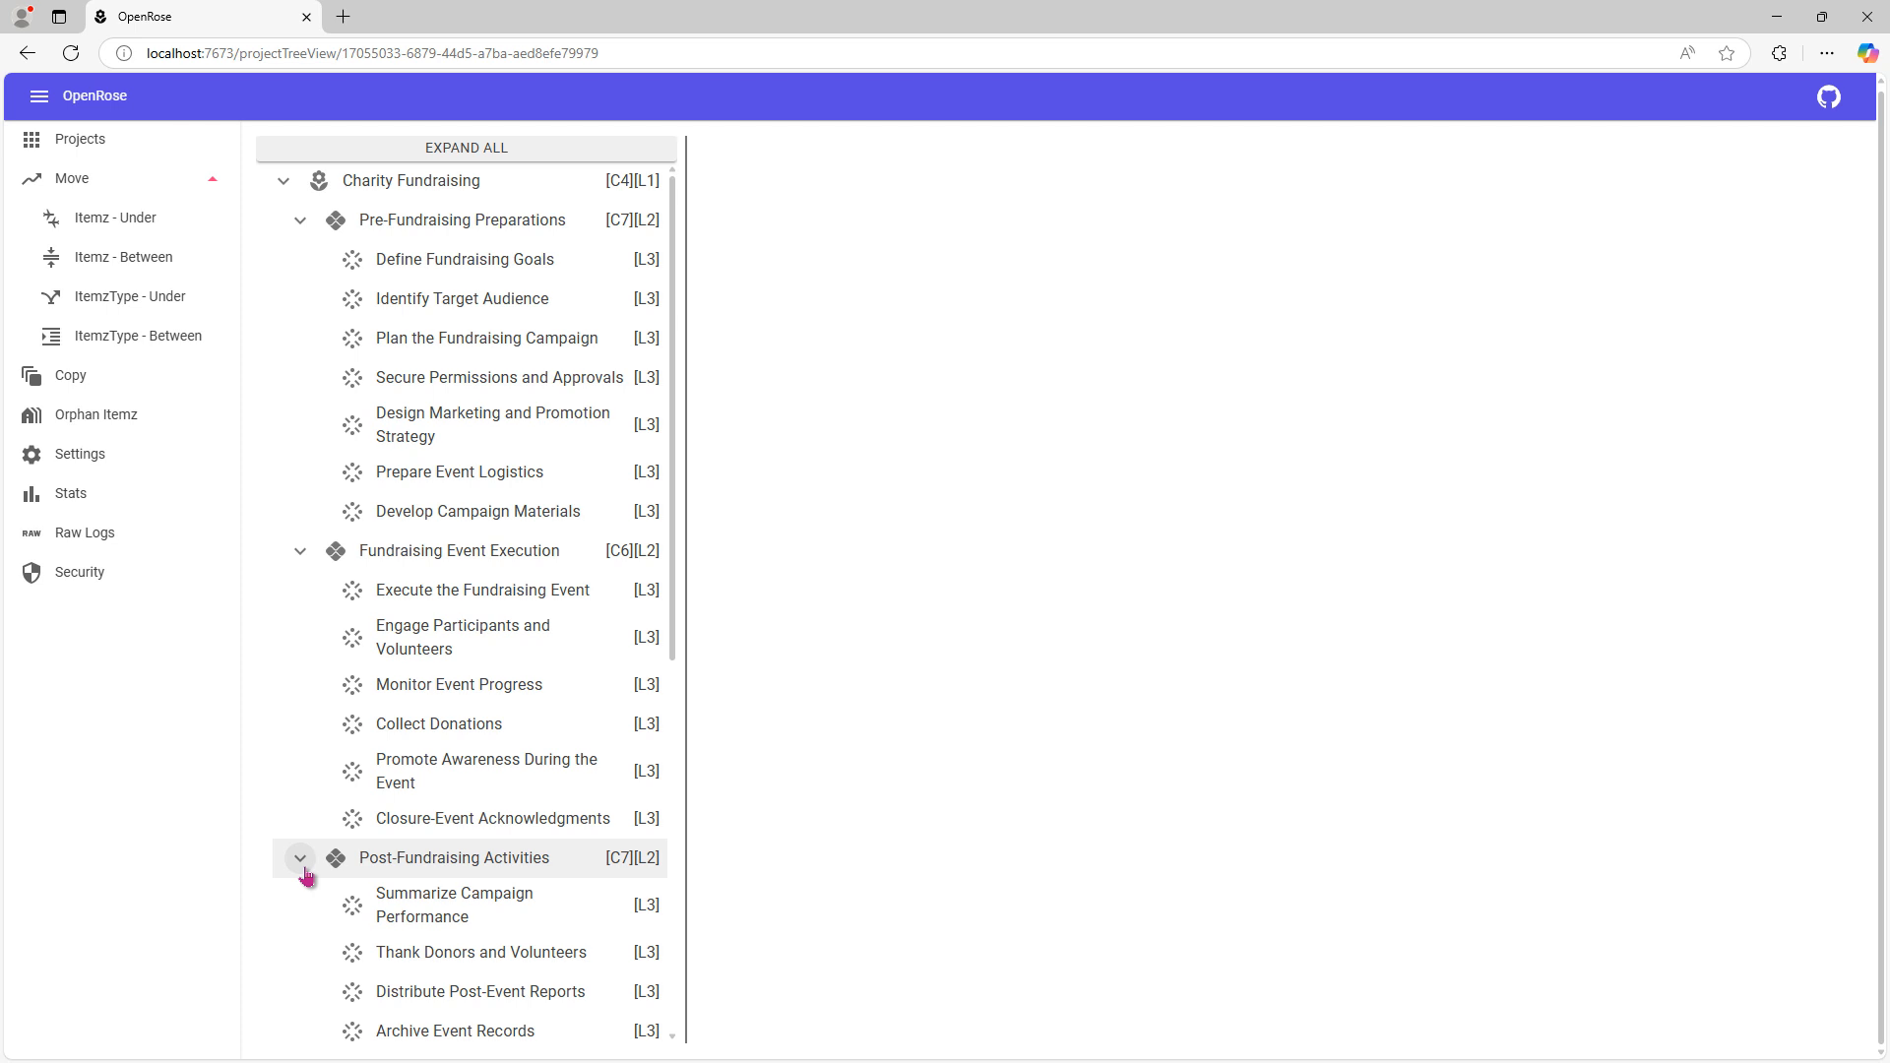
scroll(304, 875, down, 7)
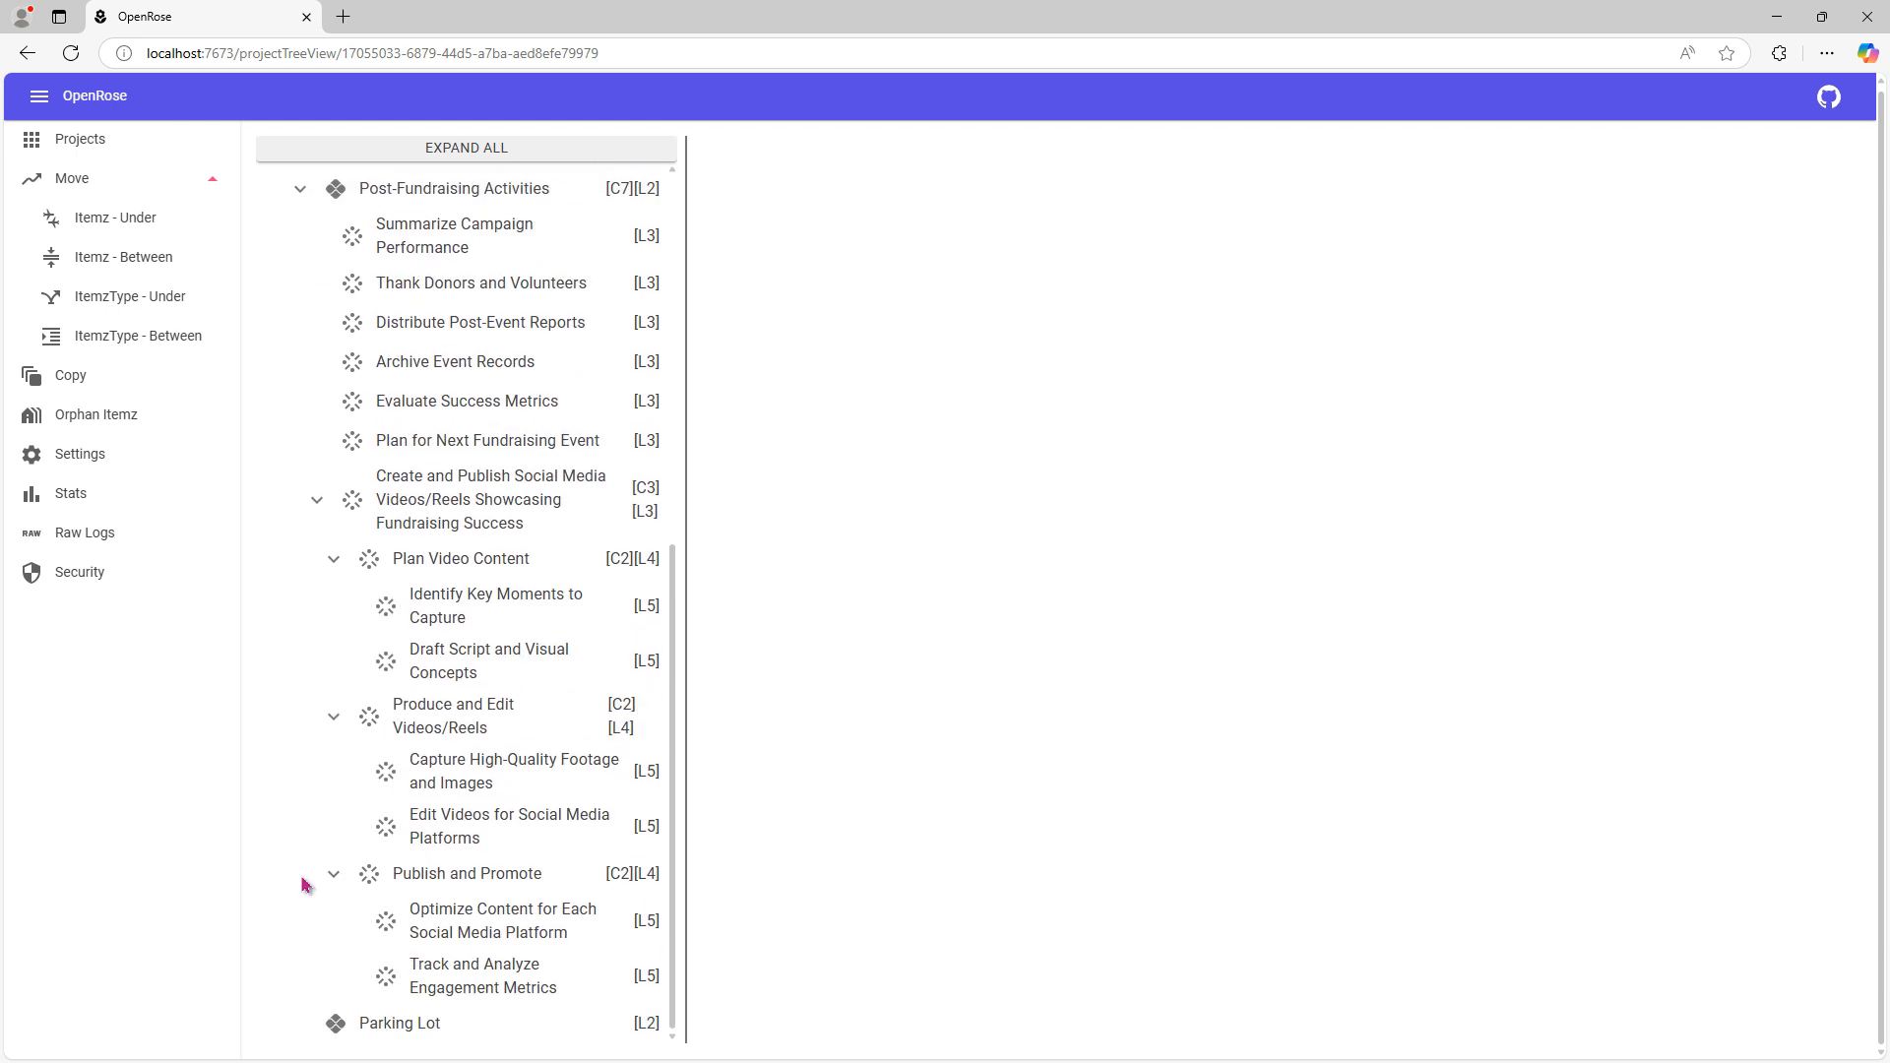
click(494, 516)
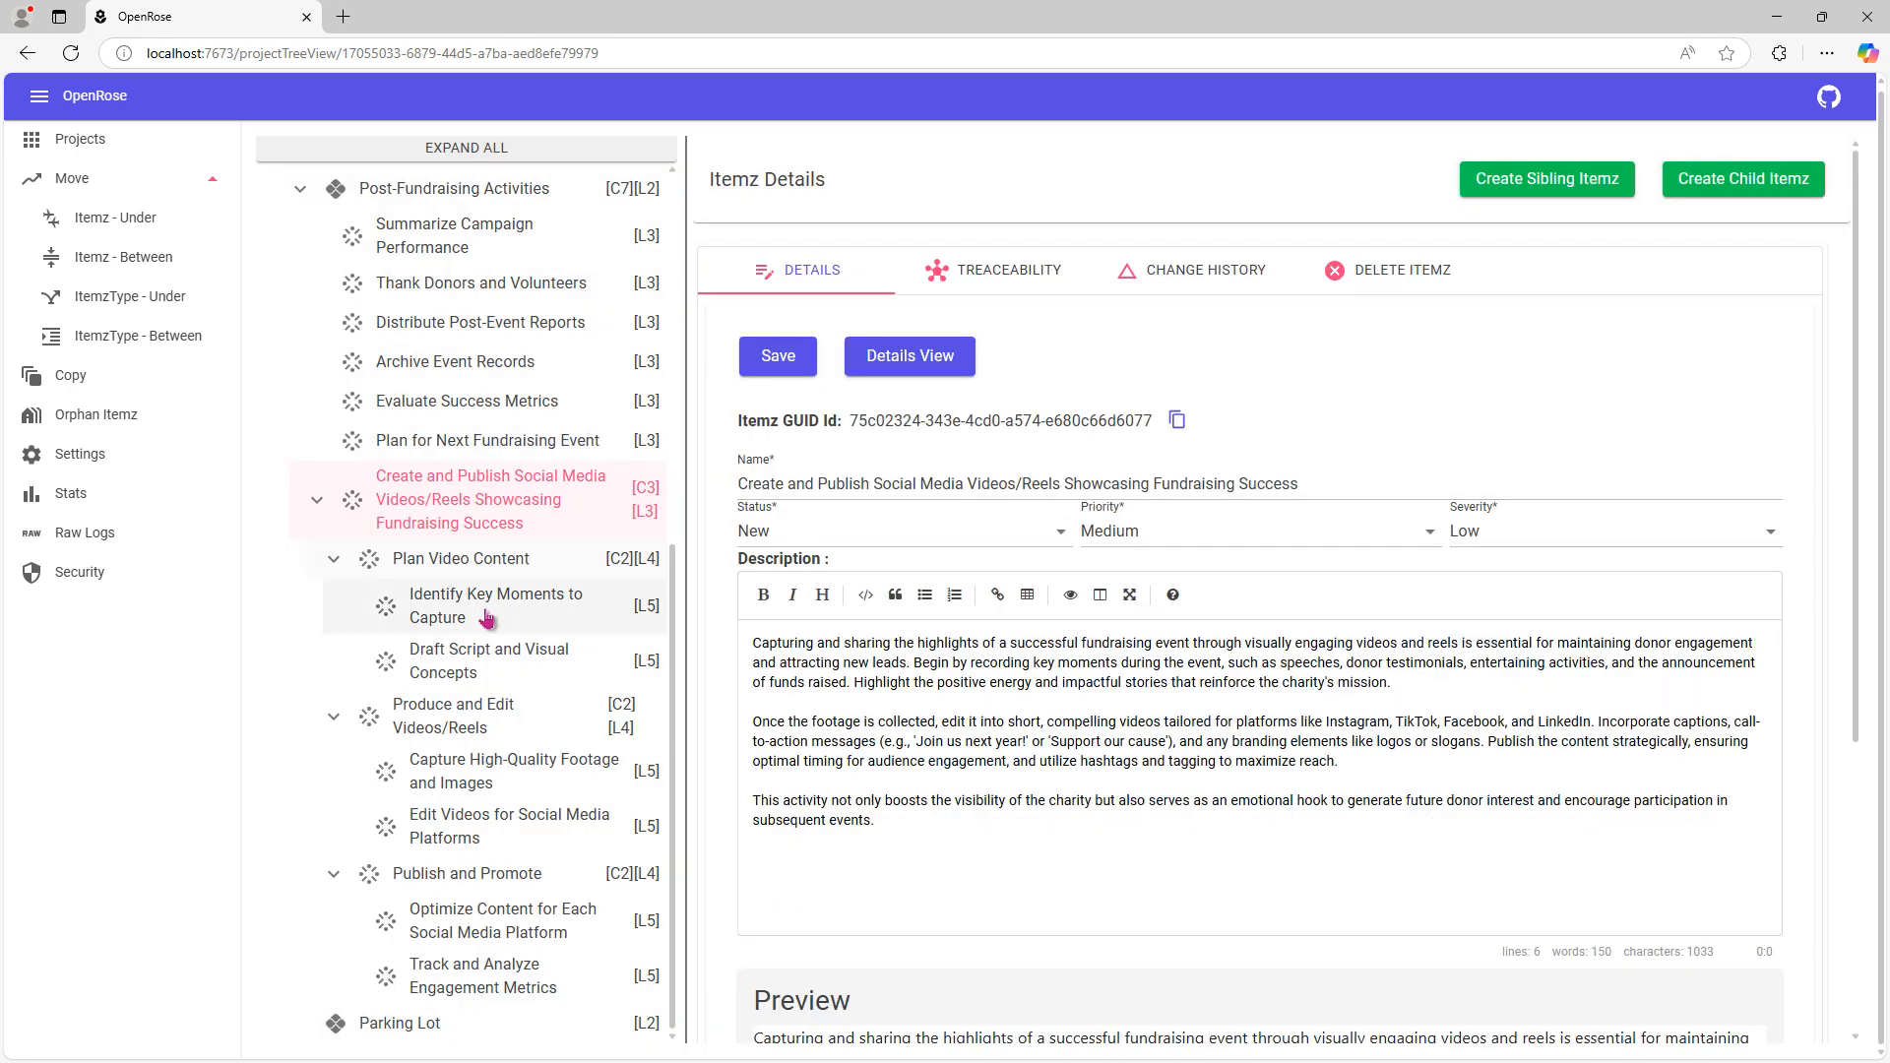
click(479, 669)
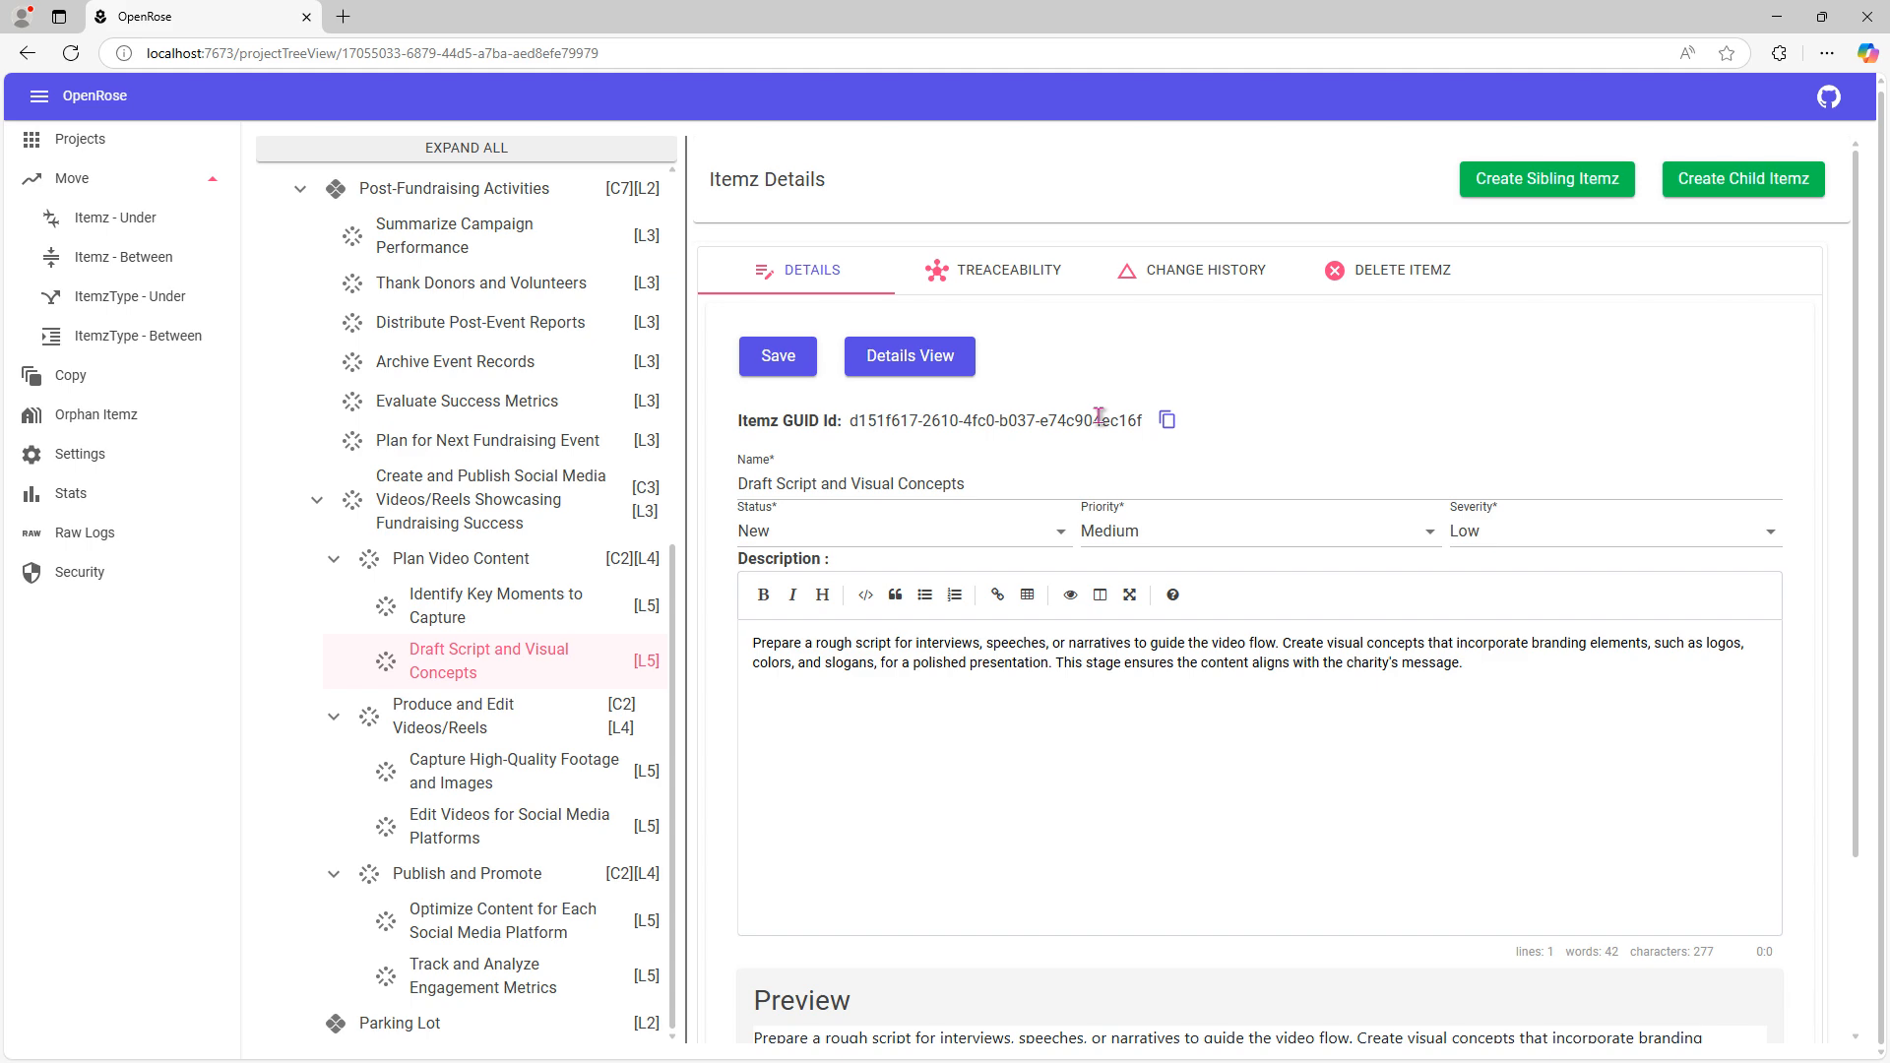
Step: Copy the GUID of Edit Videos for Social Media Platforms and open the Copy page in a new browser tab
click(490, 839)
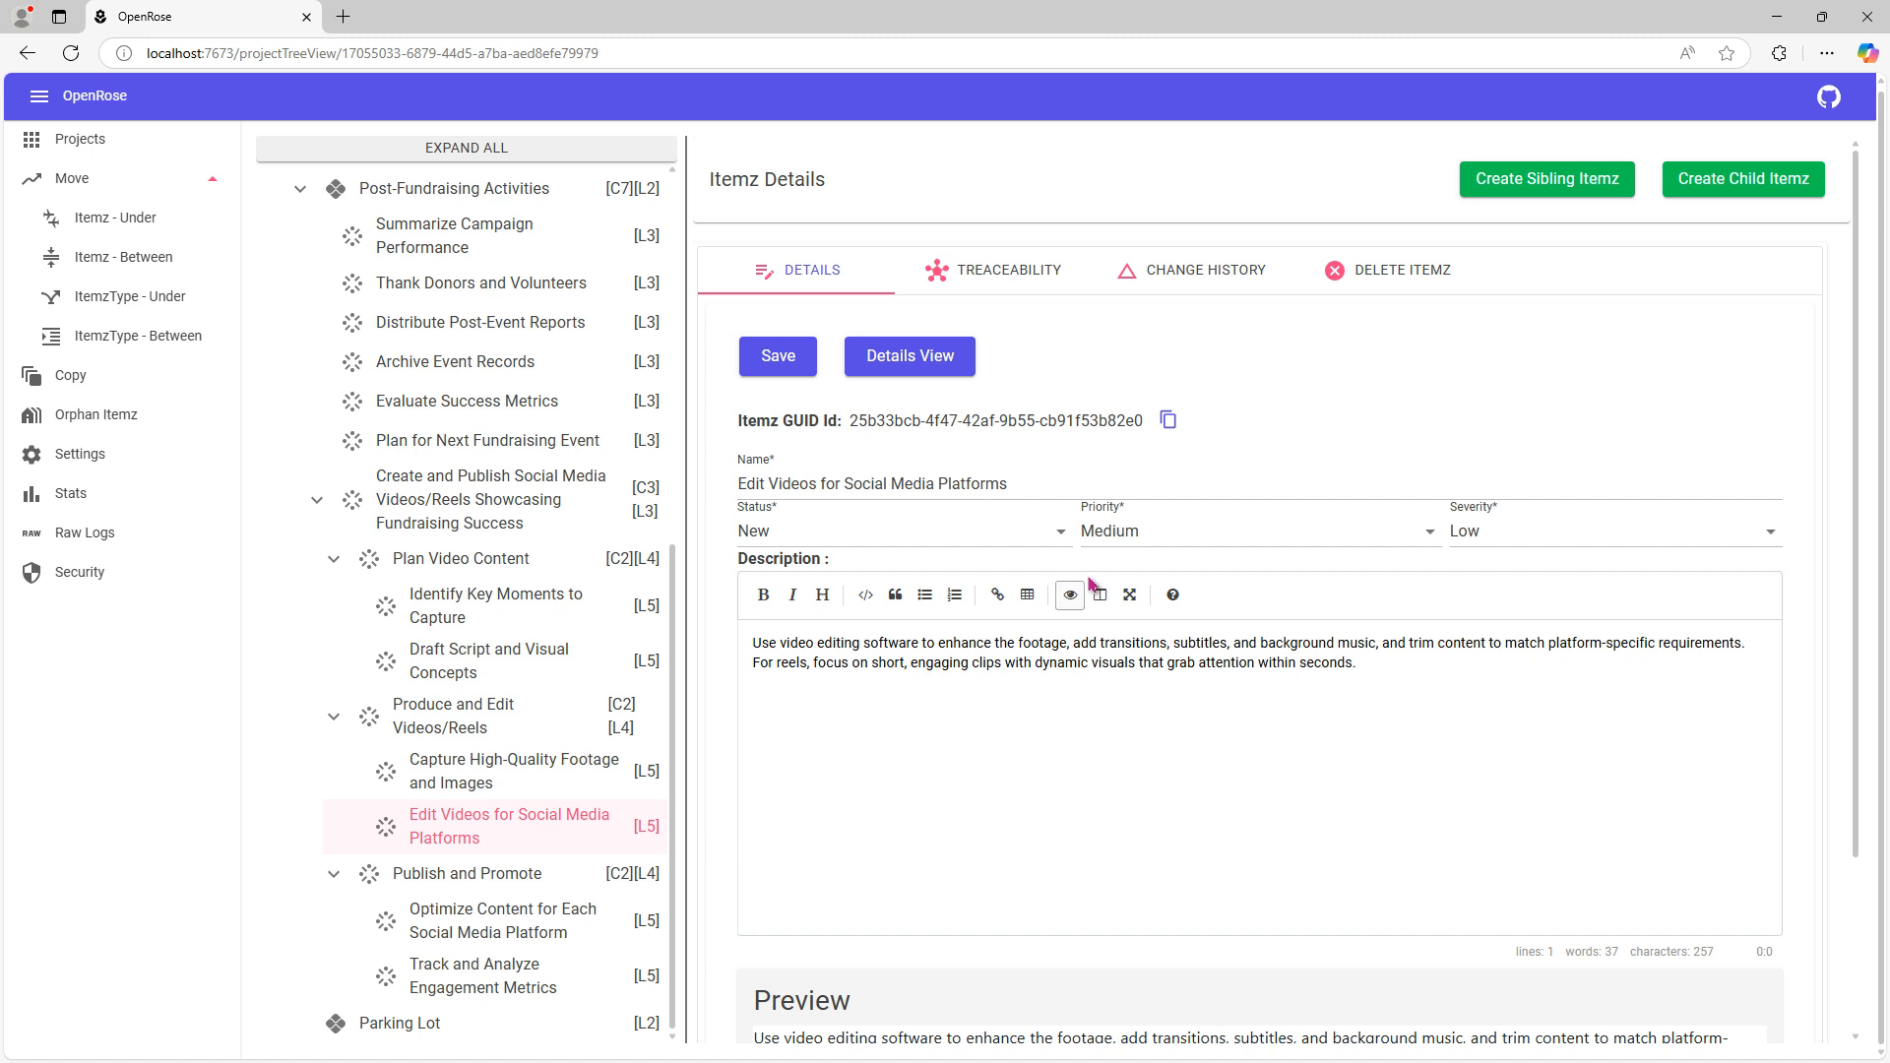
click(1169, 422)
middle_click(61, 390)
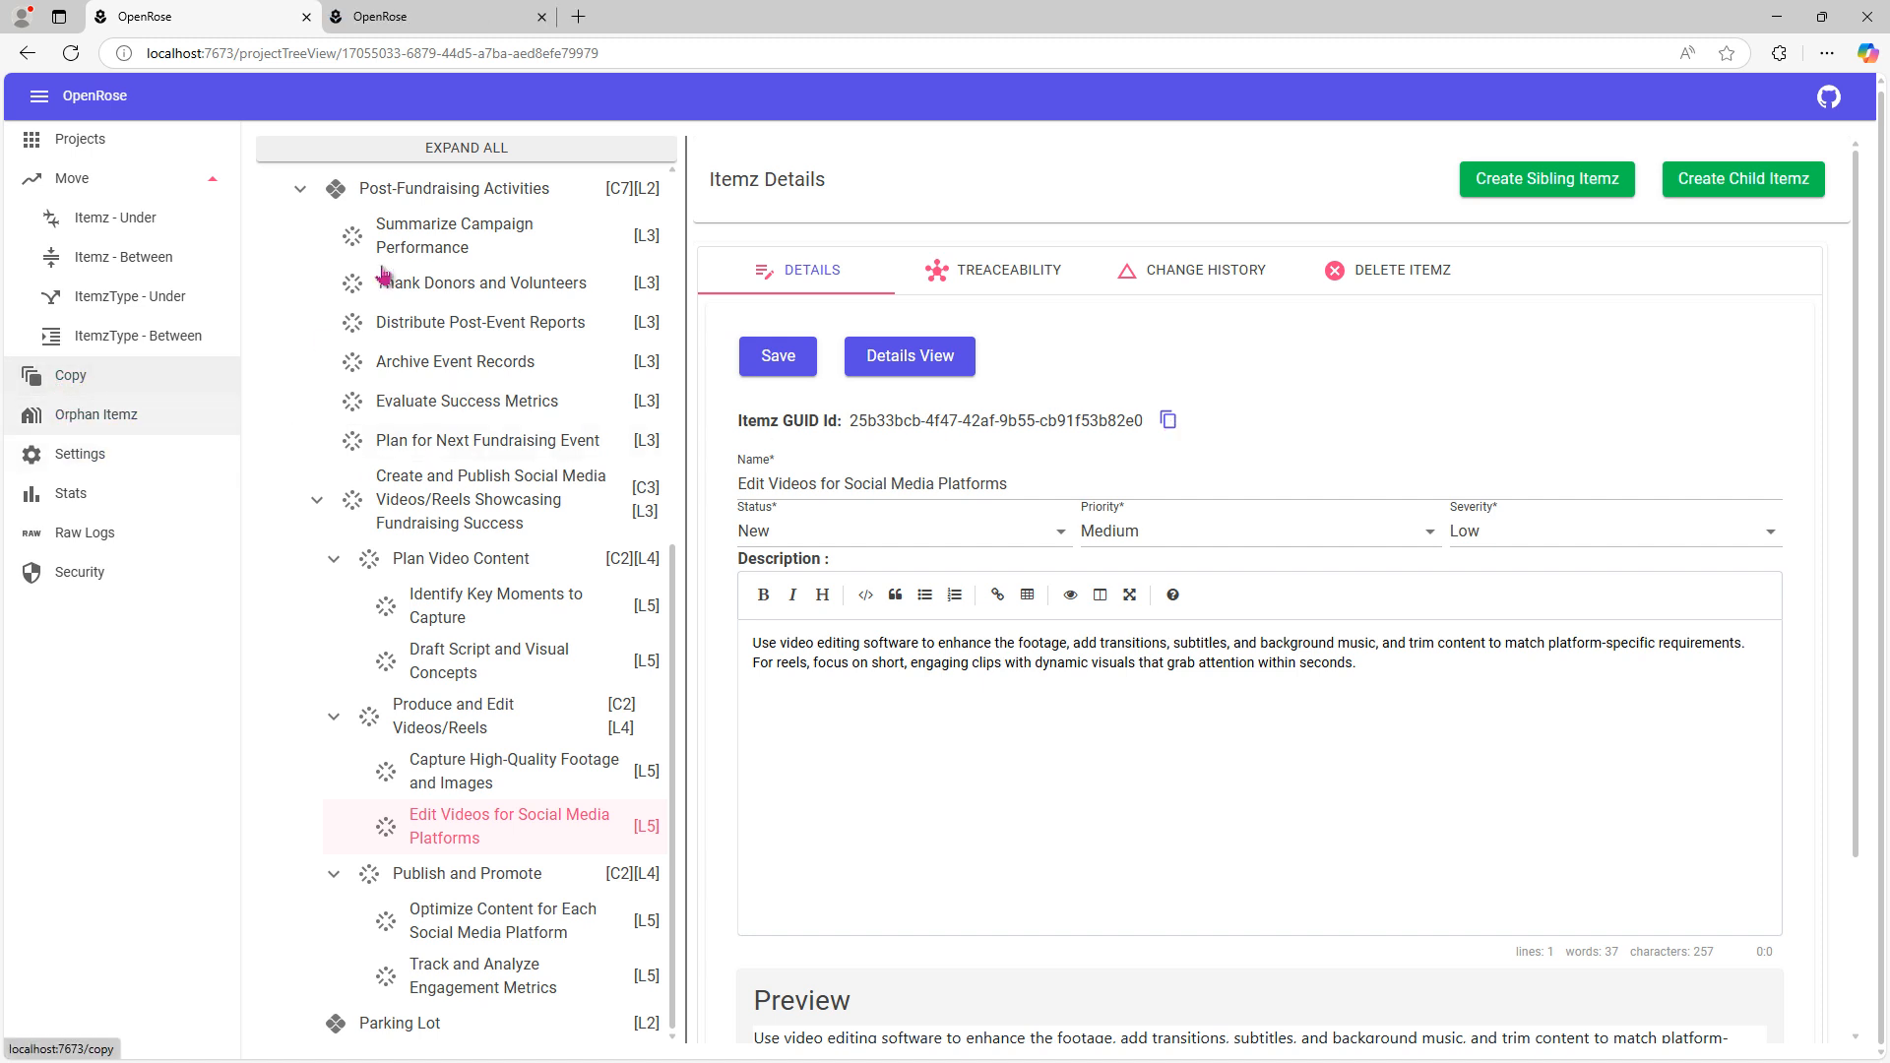
click(413, 21)
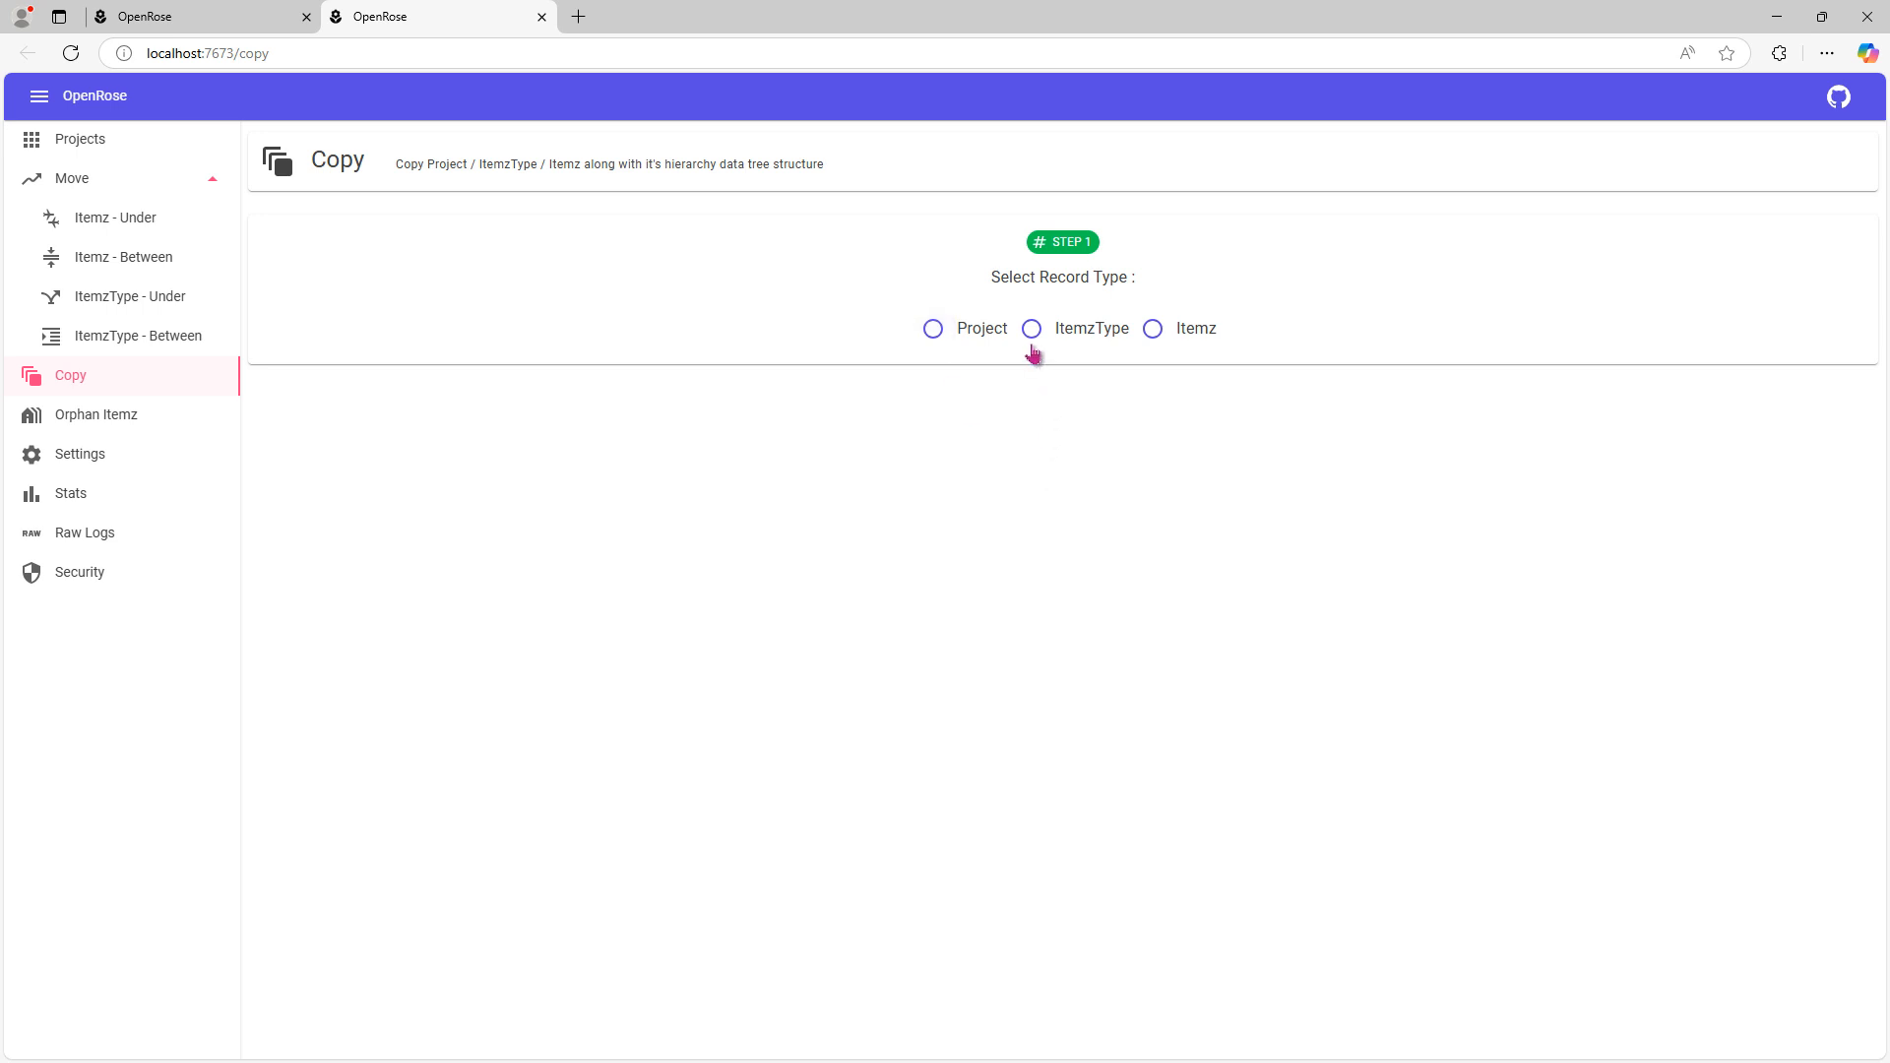
Step: Choose Itemz as the record type and submit the copied GUID as the source Itemz
click(1156, 335)
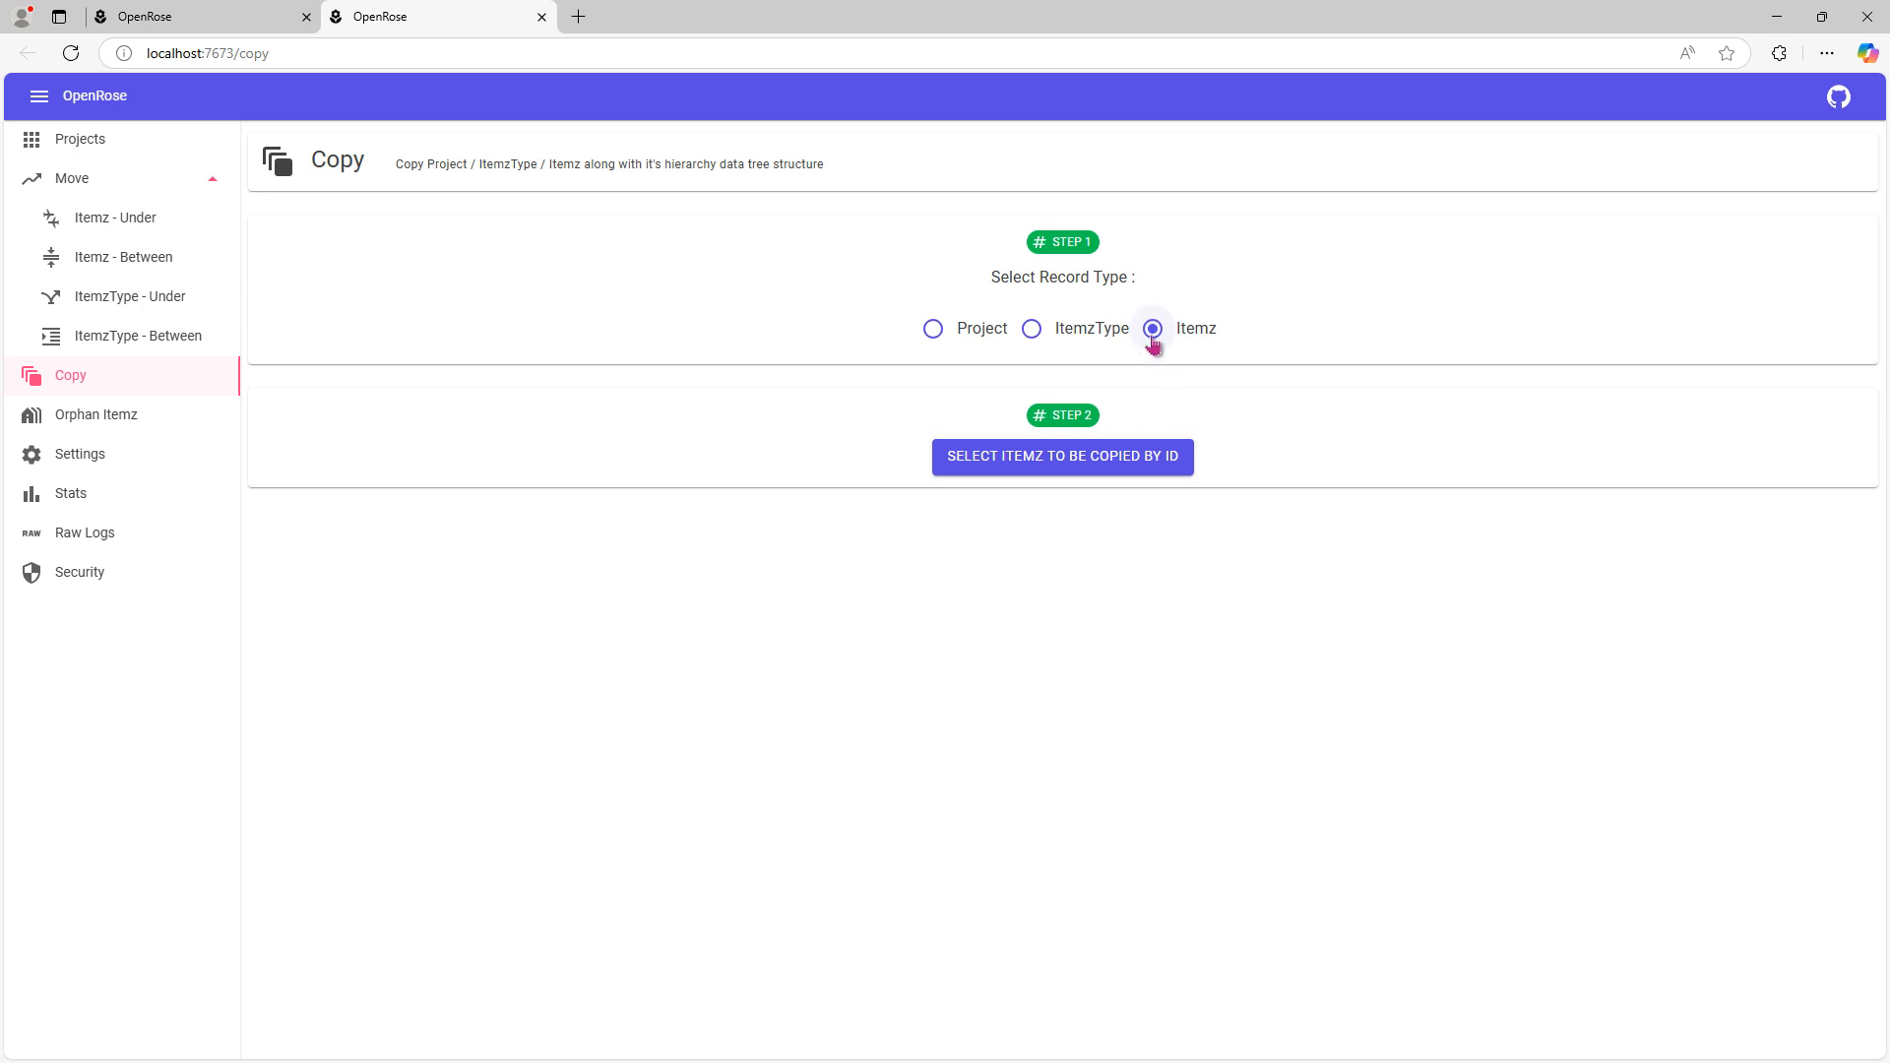
click(1056, 470)
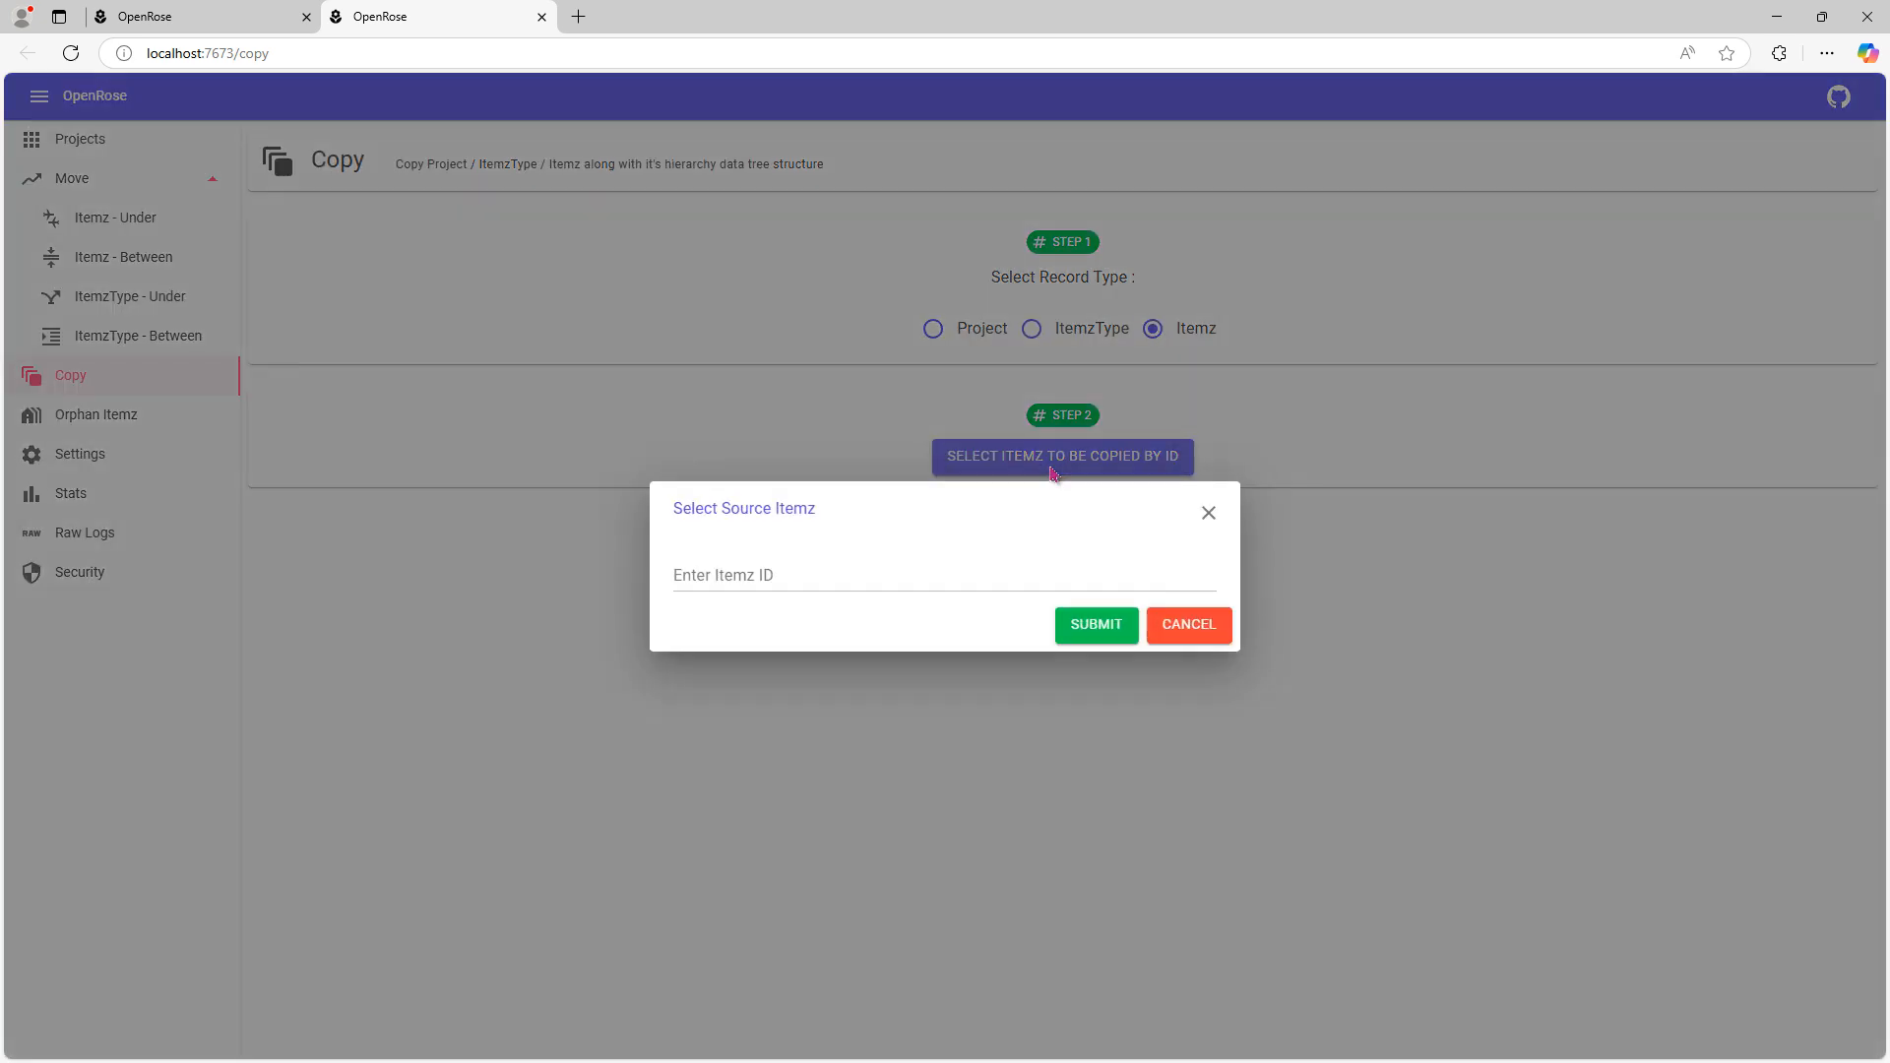
click(934, 569)
key(ctrl+v)
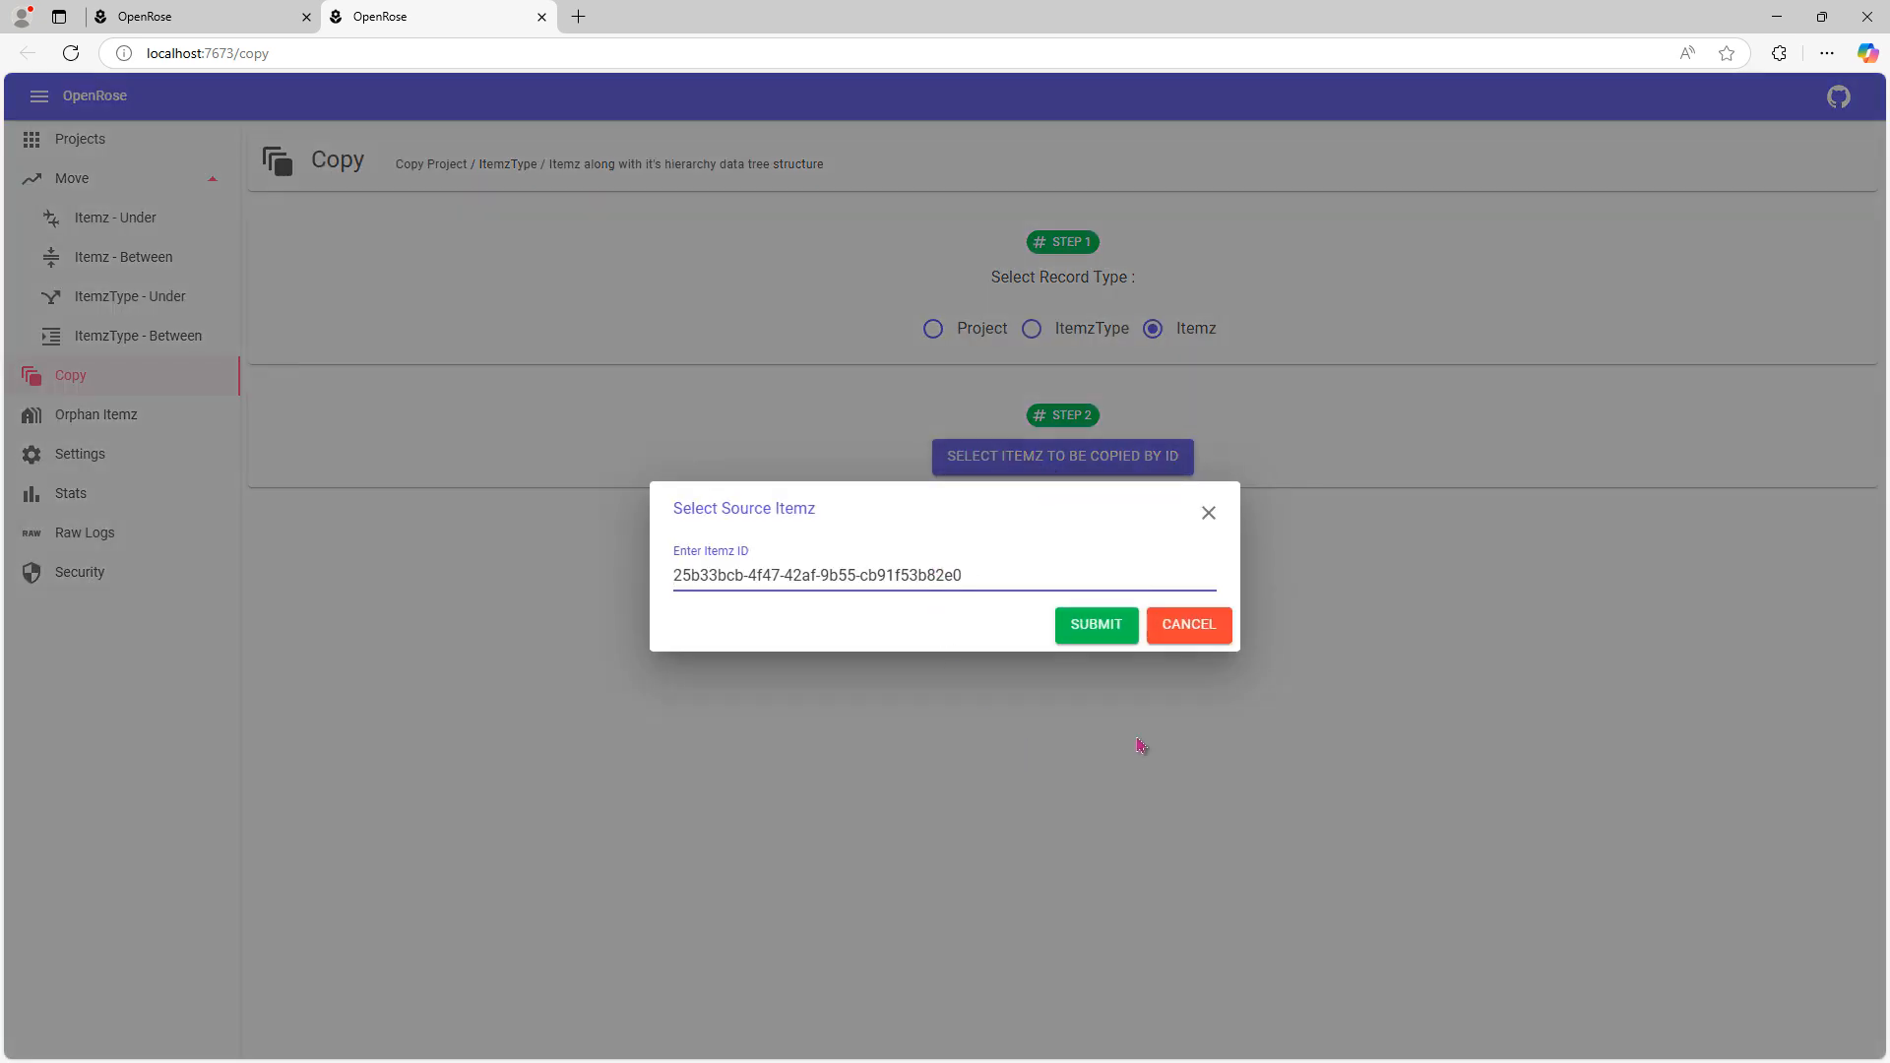
click(1104, 634)
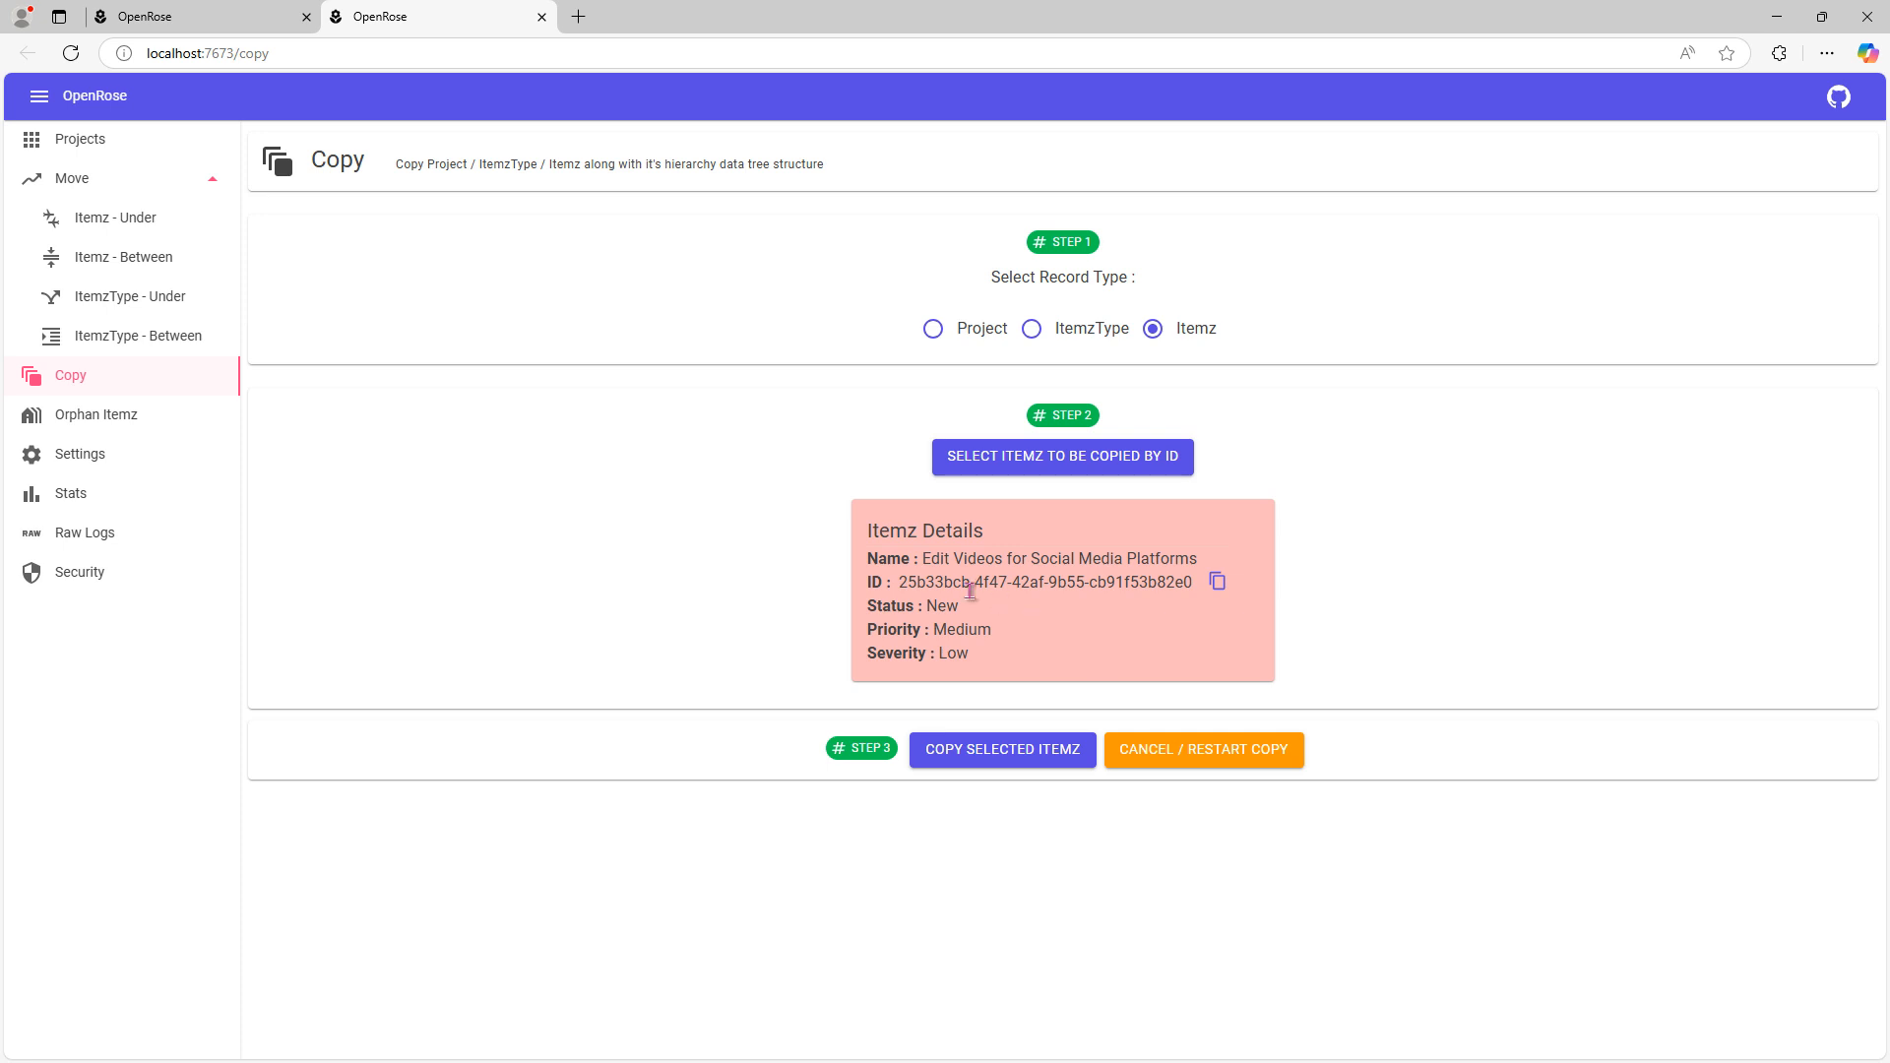
Step: Check the name in the source details, copy the selected Itemz and dismiss the completion dialog
drag(922, 559, 1131, 620)
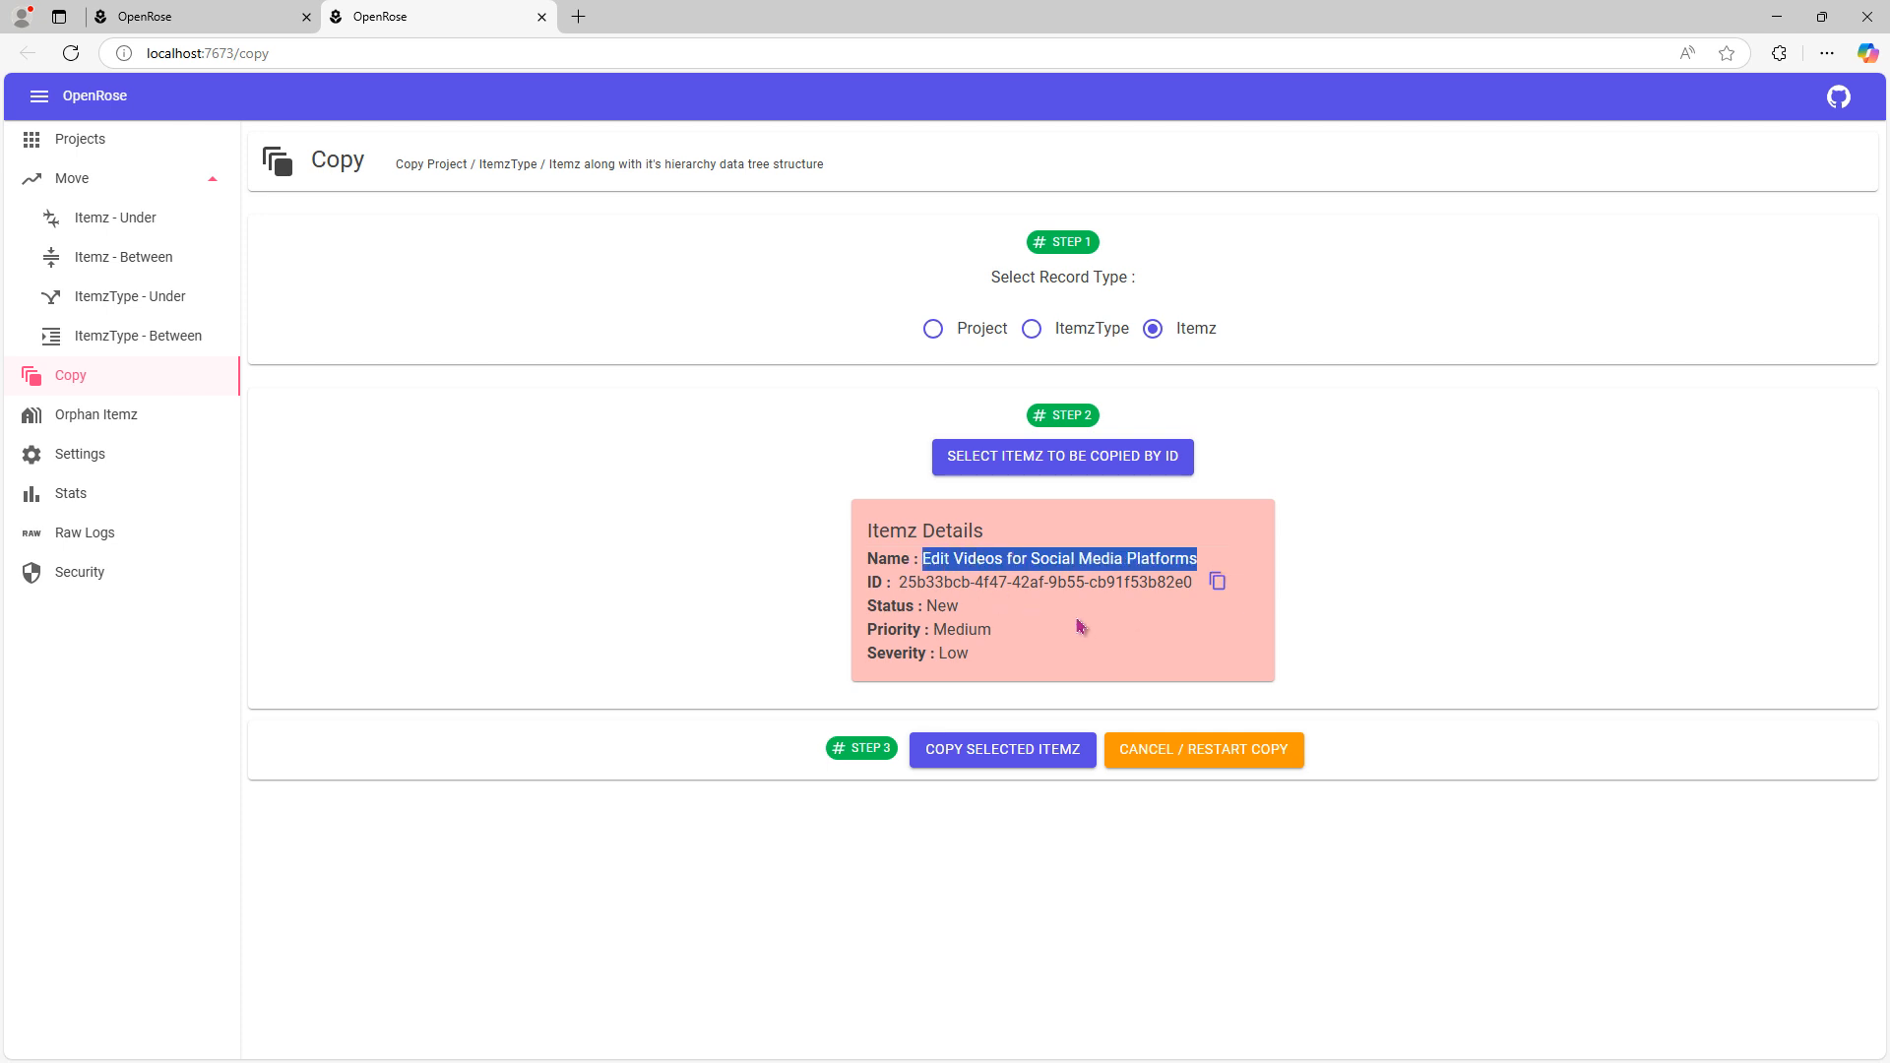
click(1080, 626)
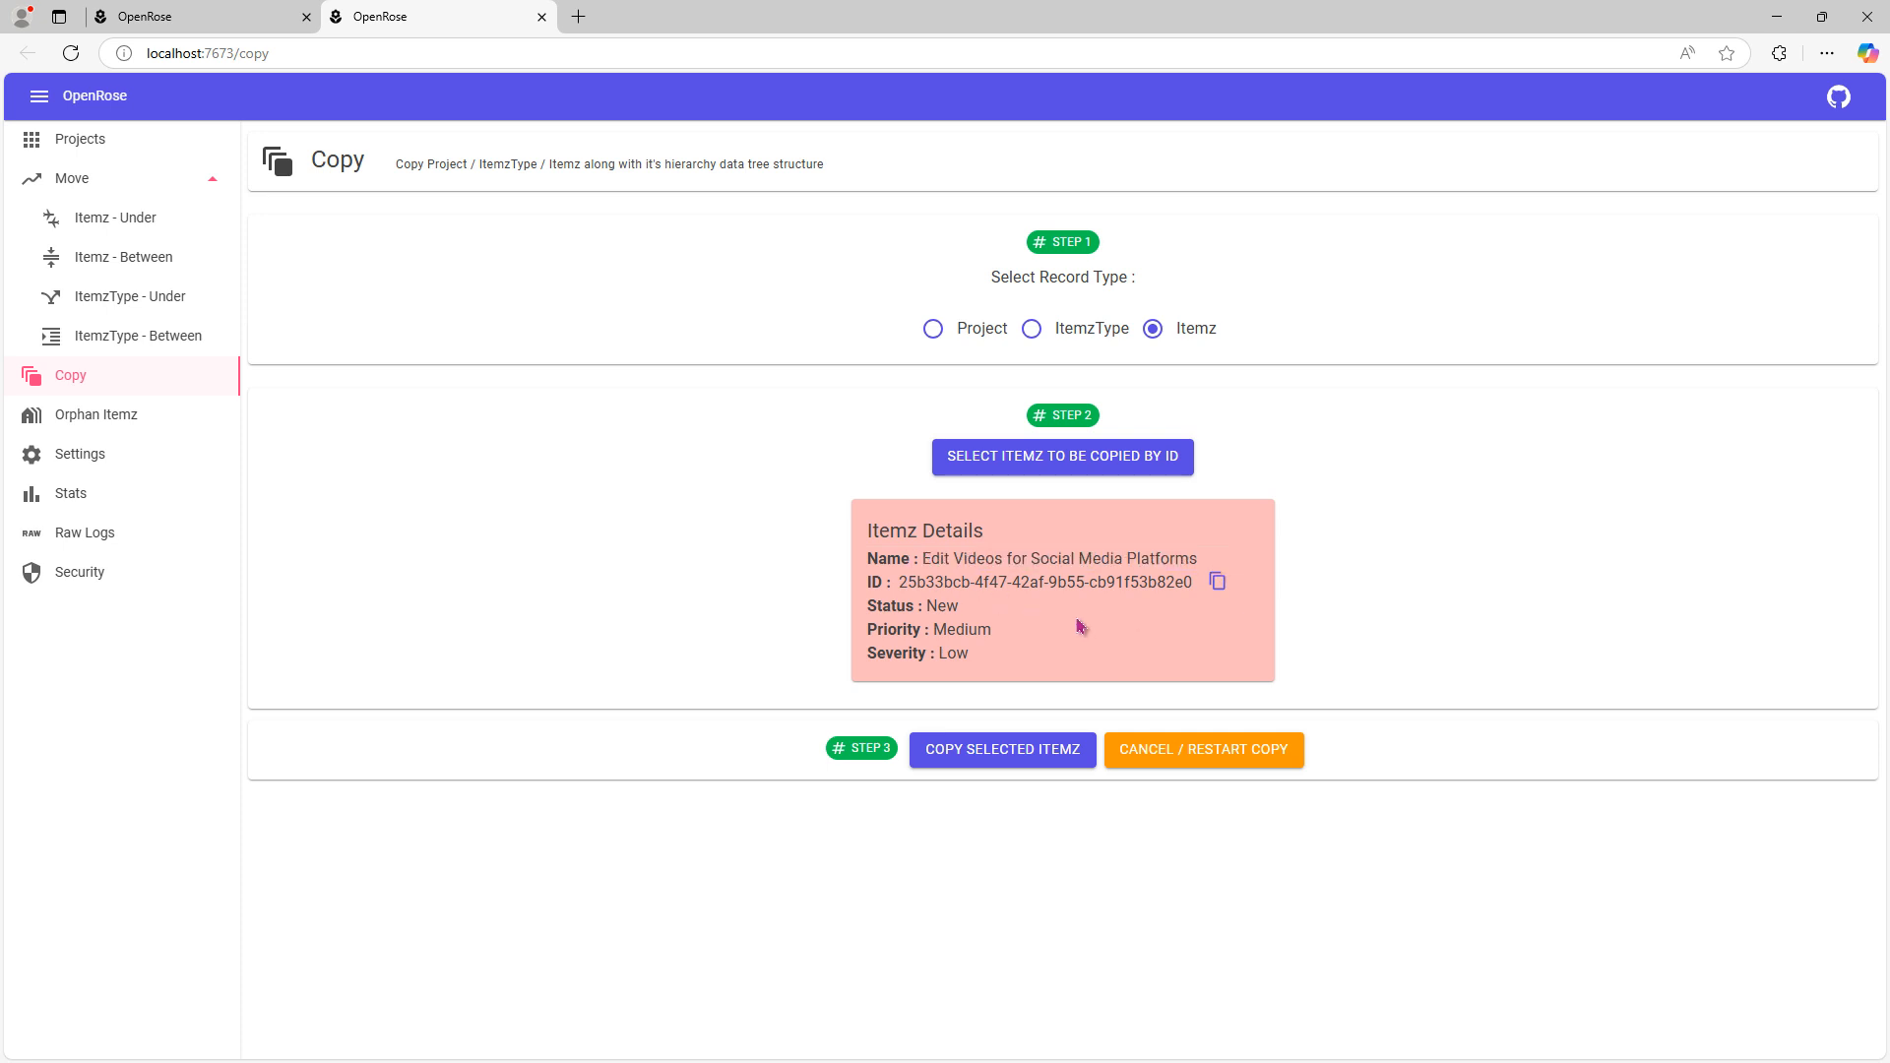
click(1034, 764)
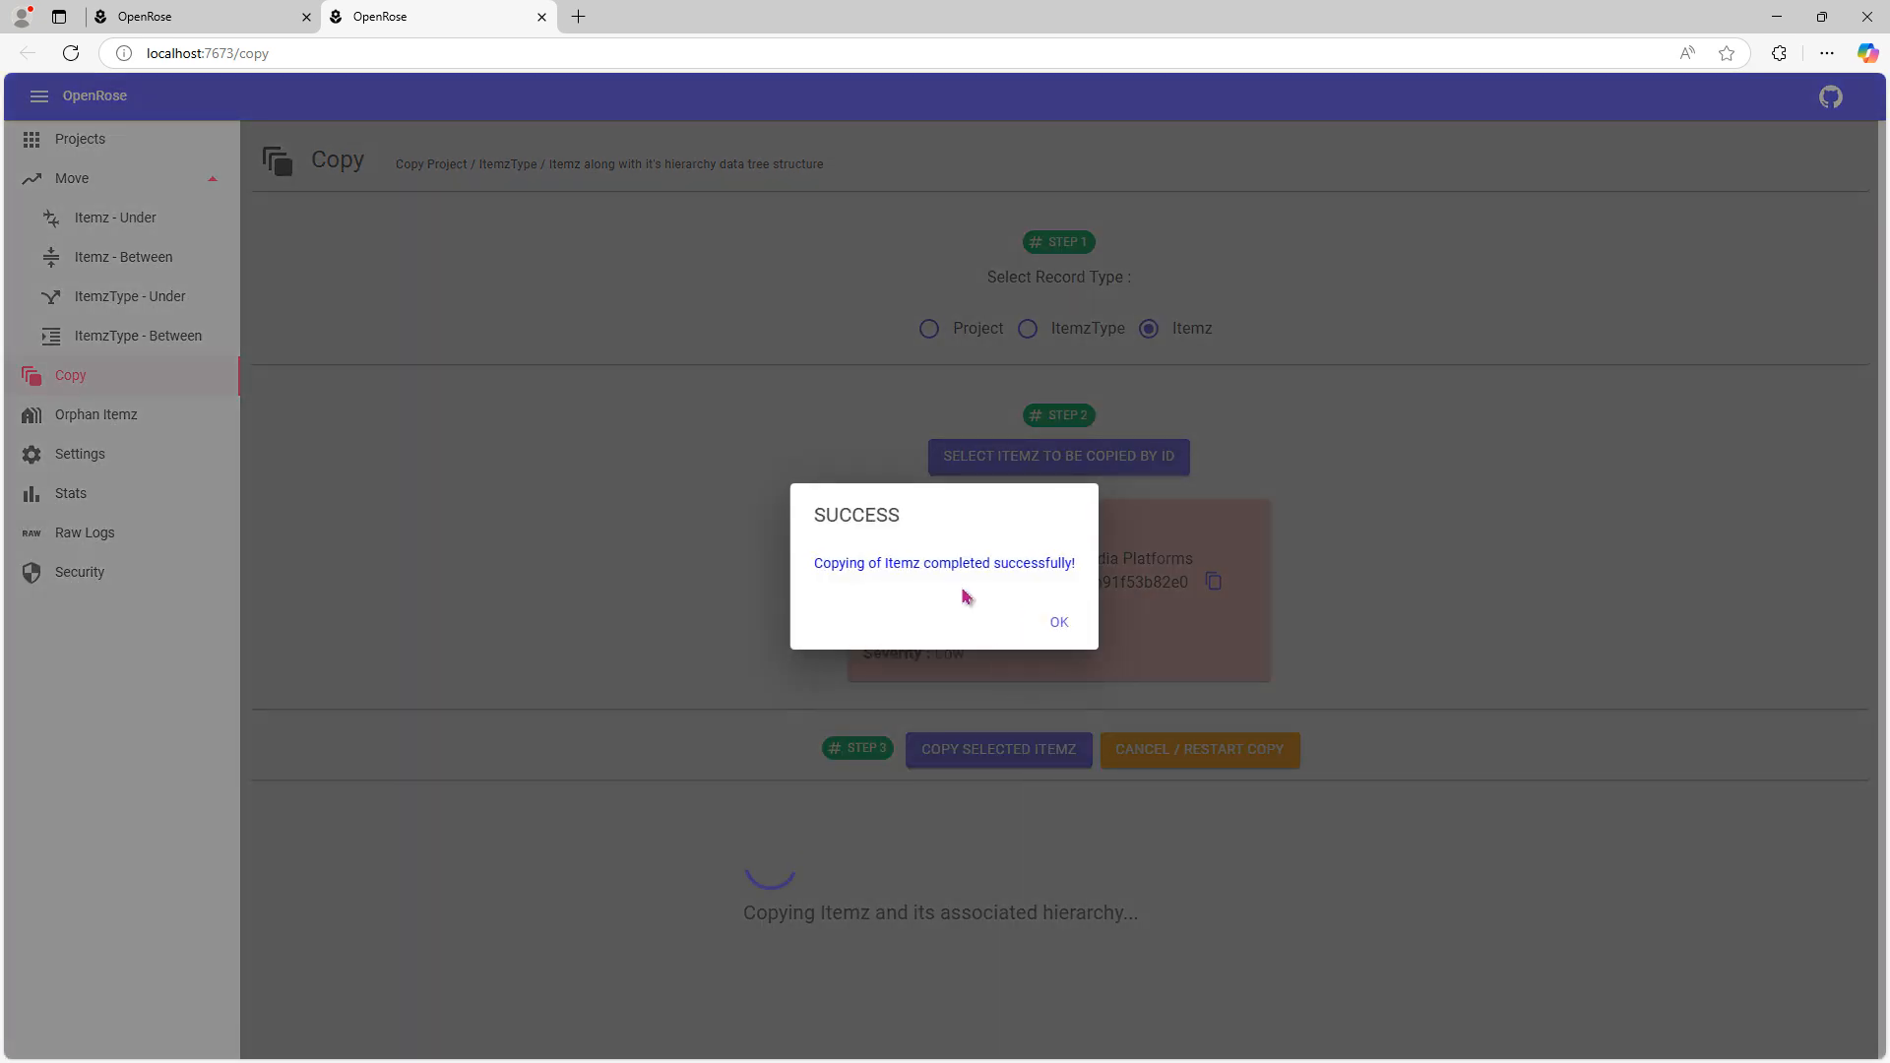
click(1059, 626)
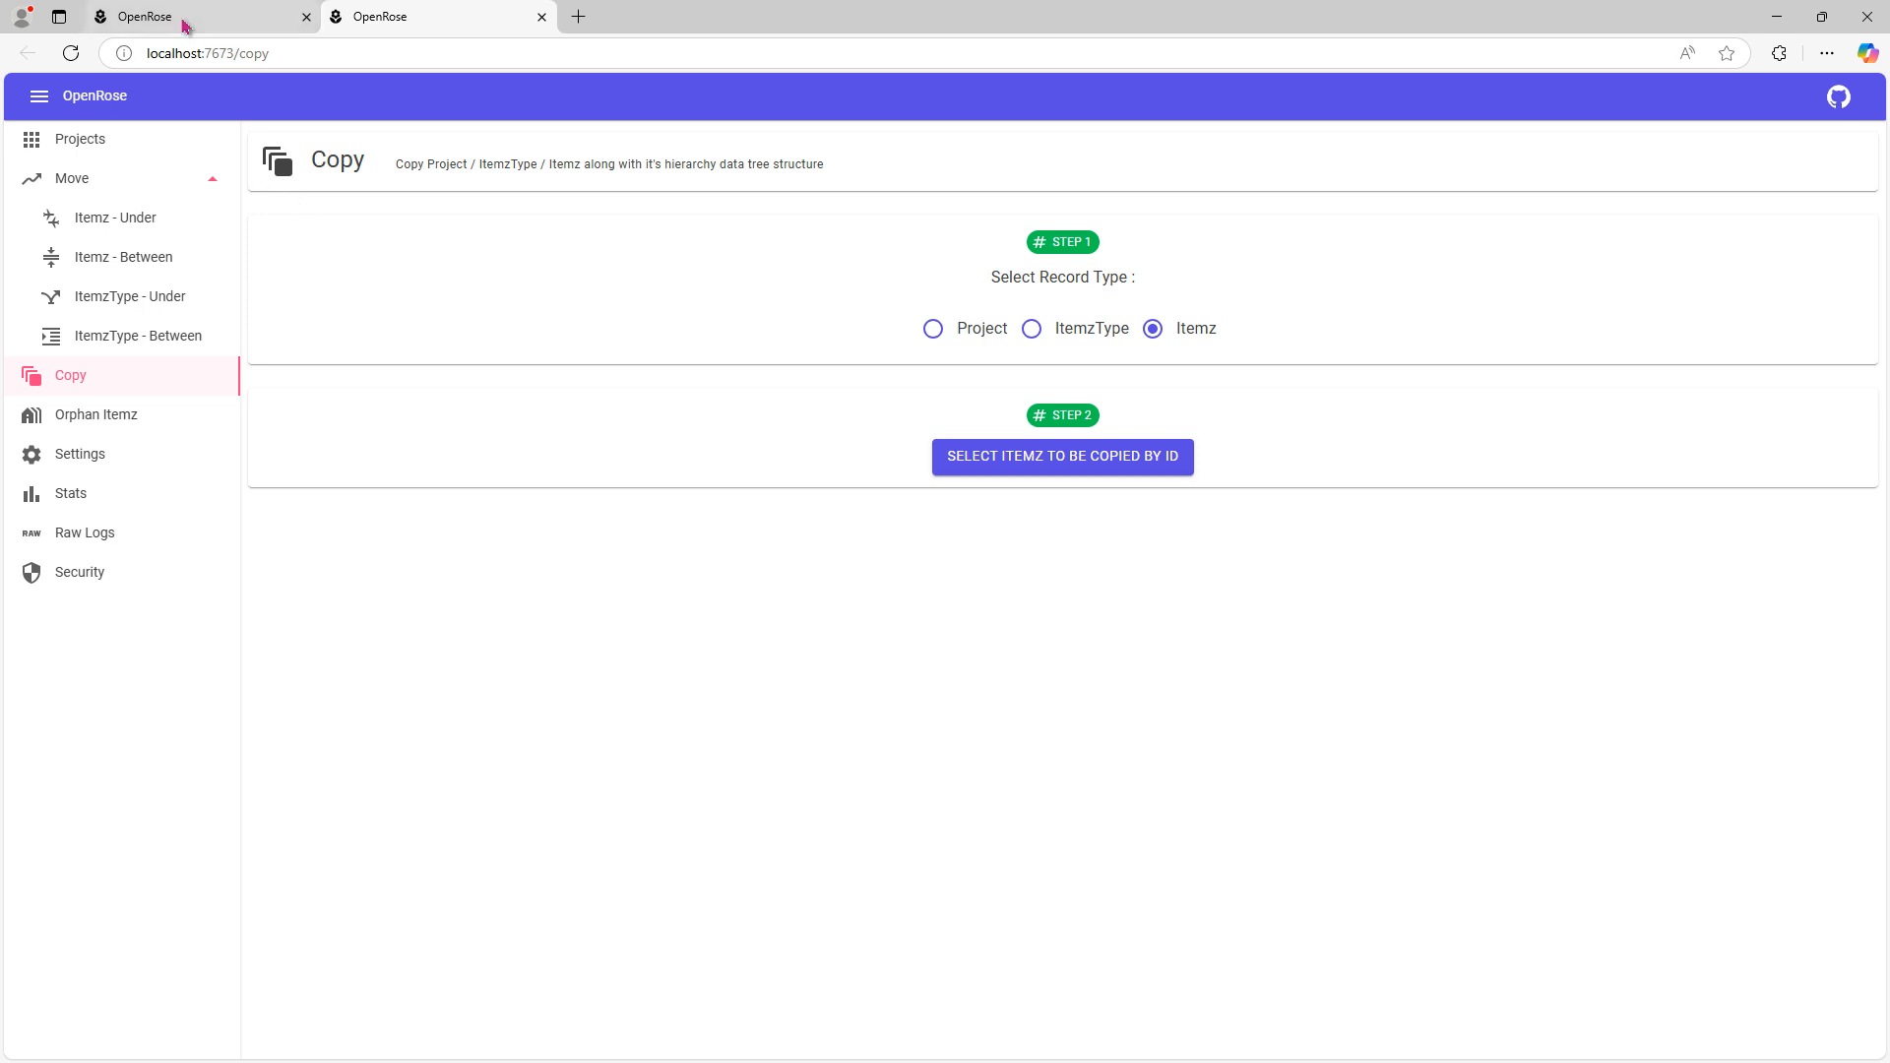
Step: Reload the project tree and expand it through Post-Fundraising Activities and the social media videos item to Produce and Edit Videos/Reels
click(236, 21)
click(71, 53)
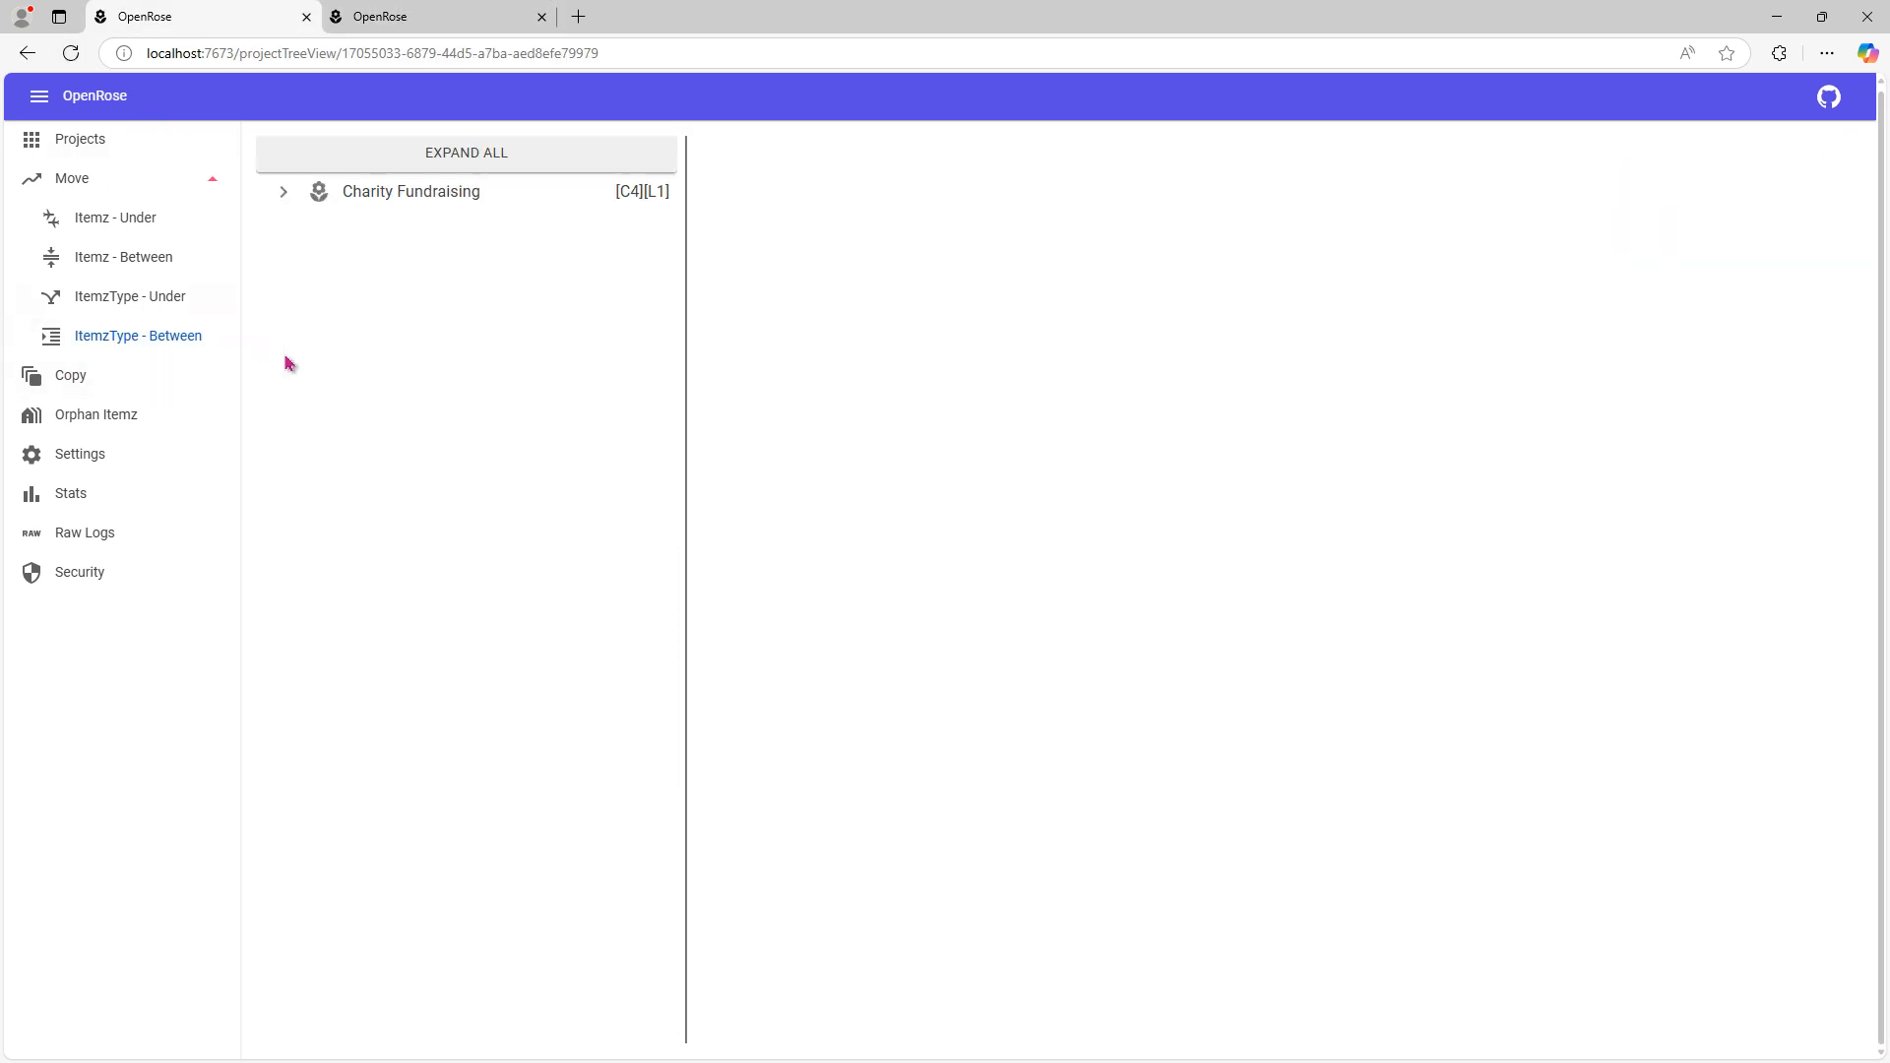
click(283, 191)
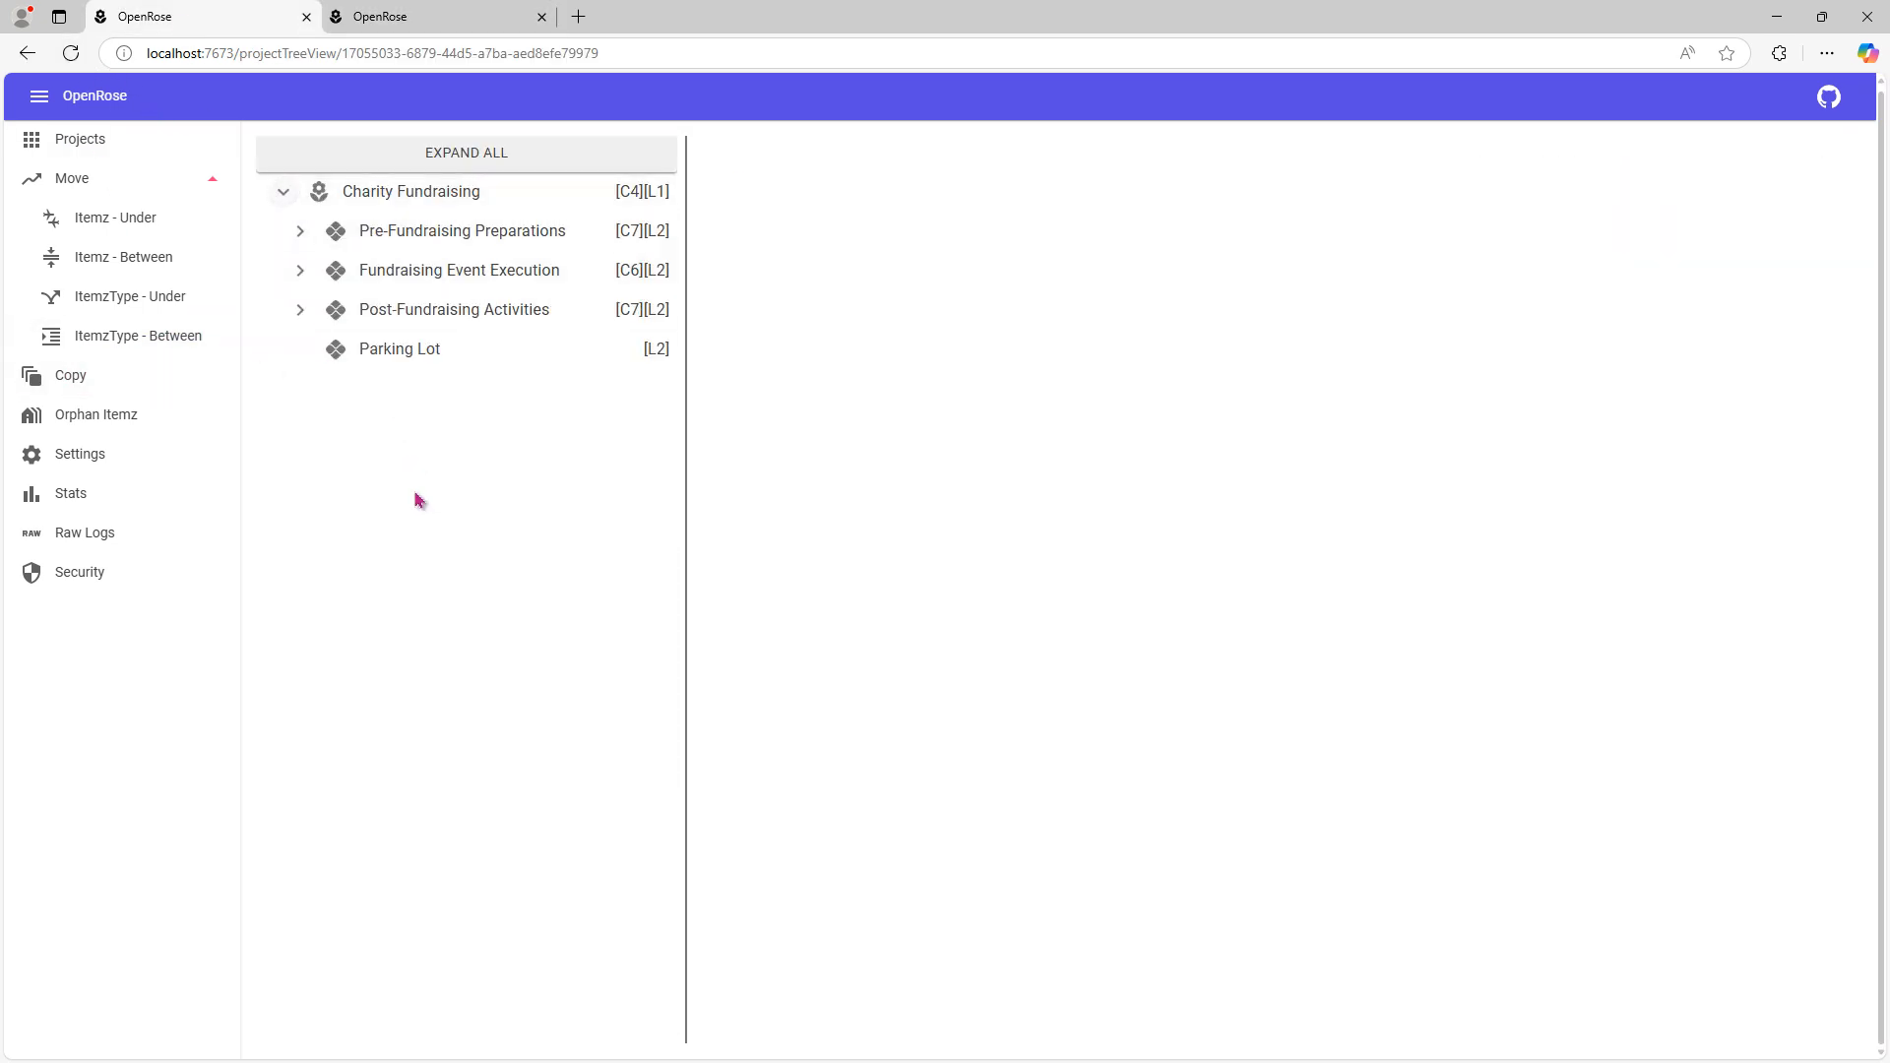
click(300, 309)
click(316, 604)
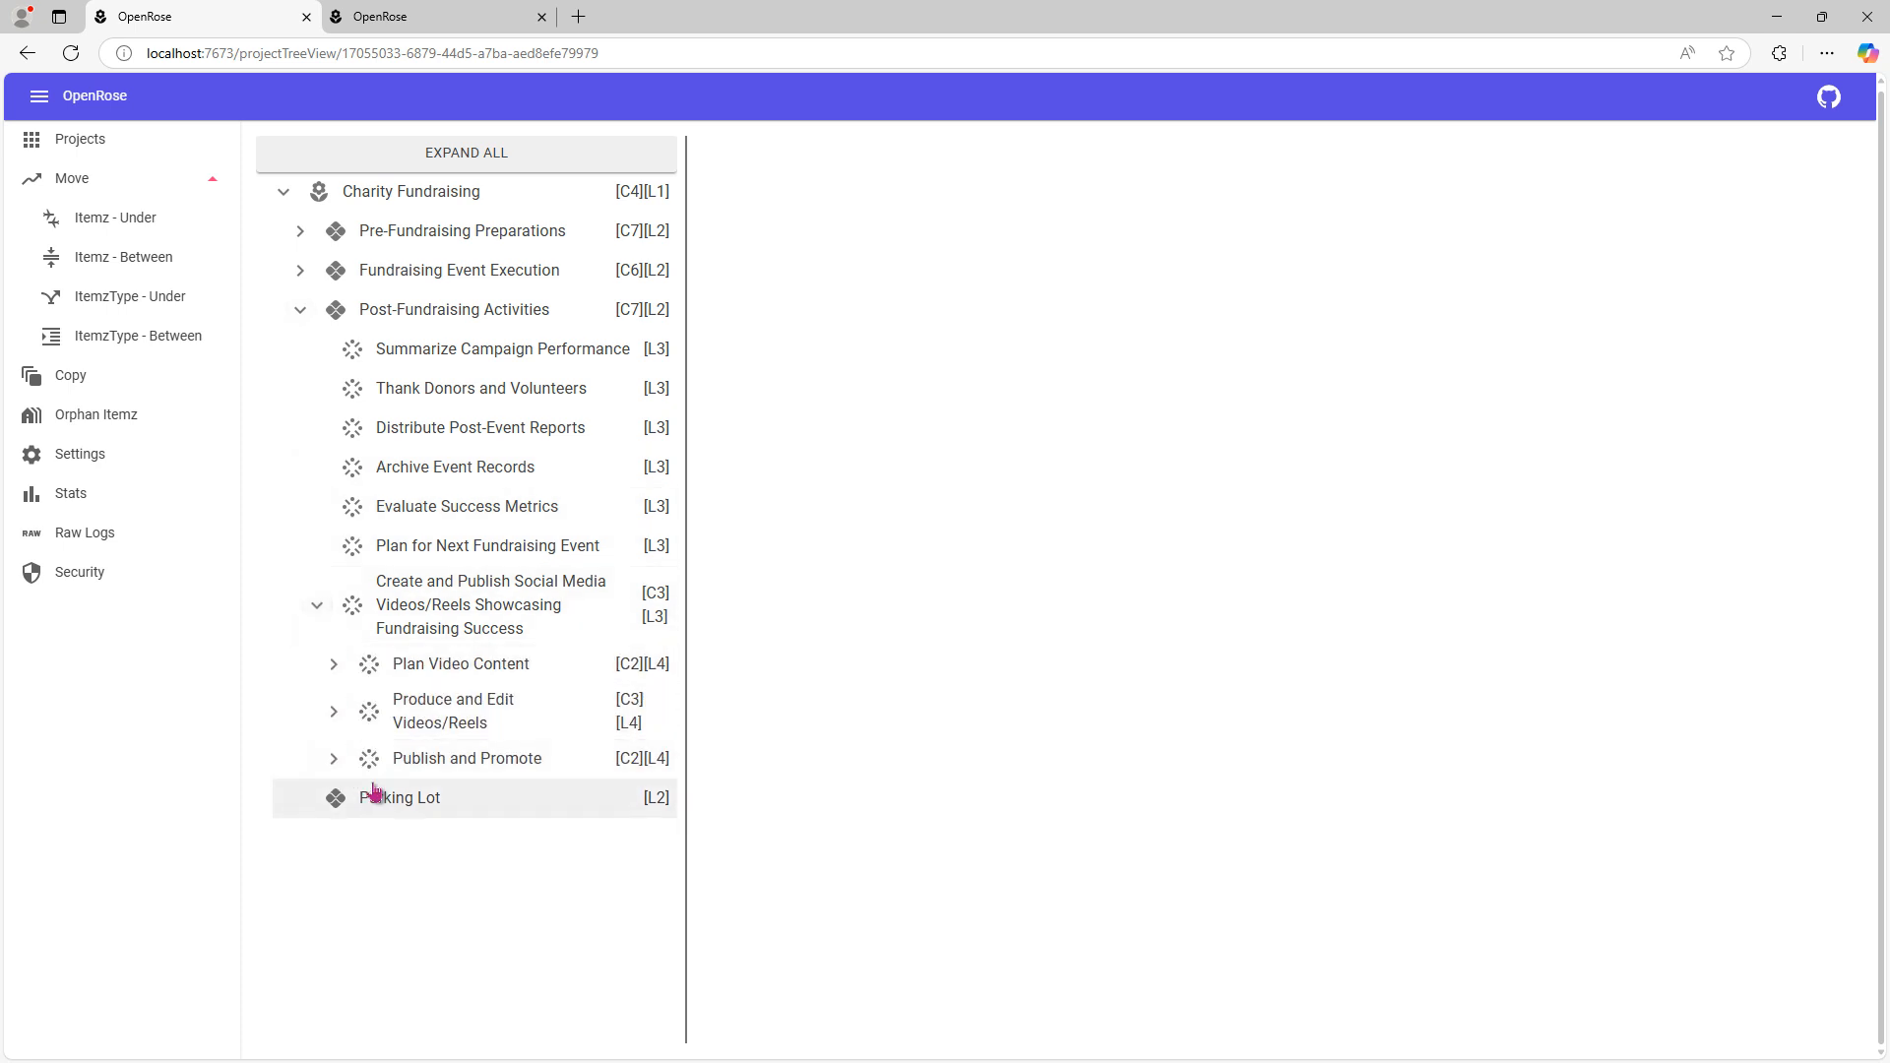
click(332, 711)
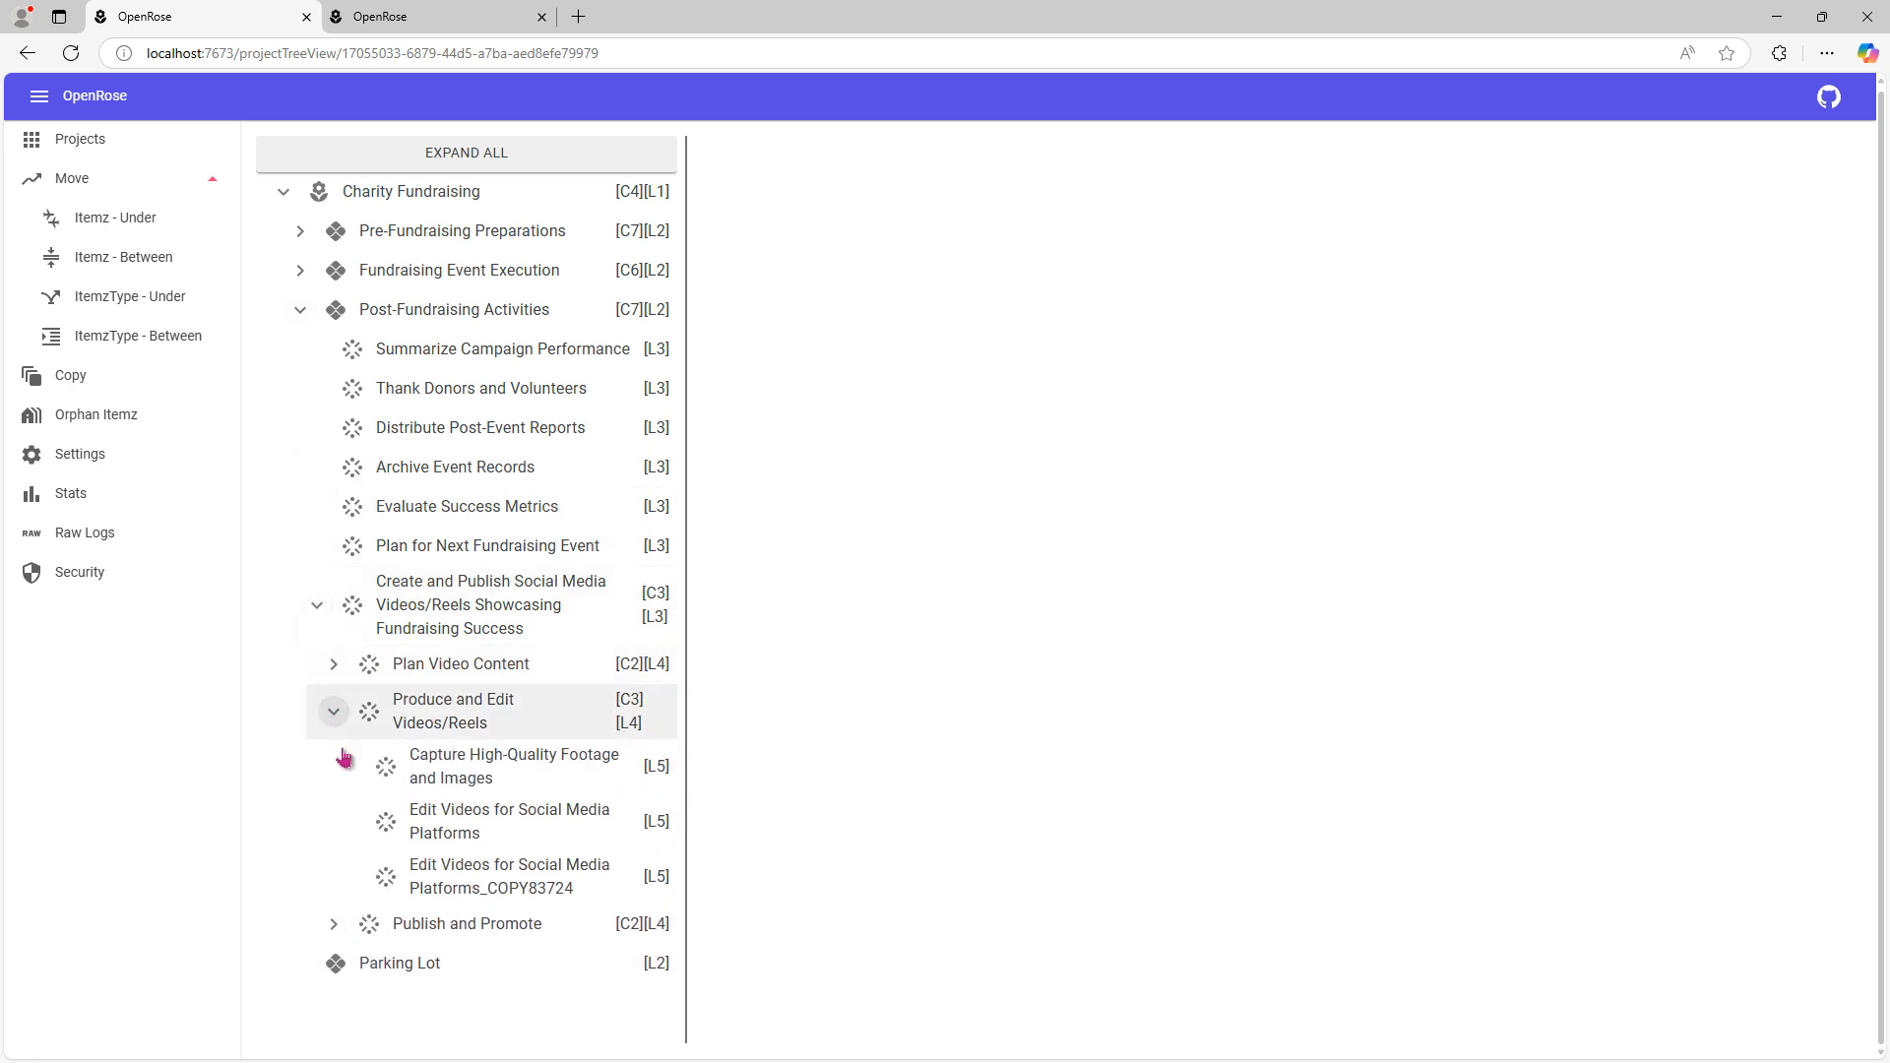
Step: Compare the details of Edit Videos for Social Media Platforms with those of its copy, checking the suffix in the copy's name
click(464, 829)
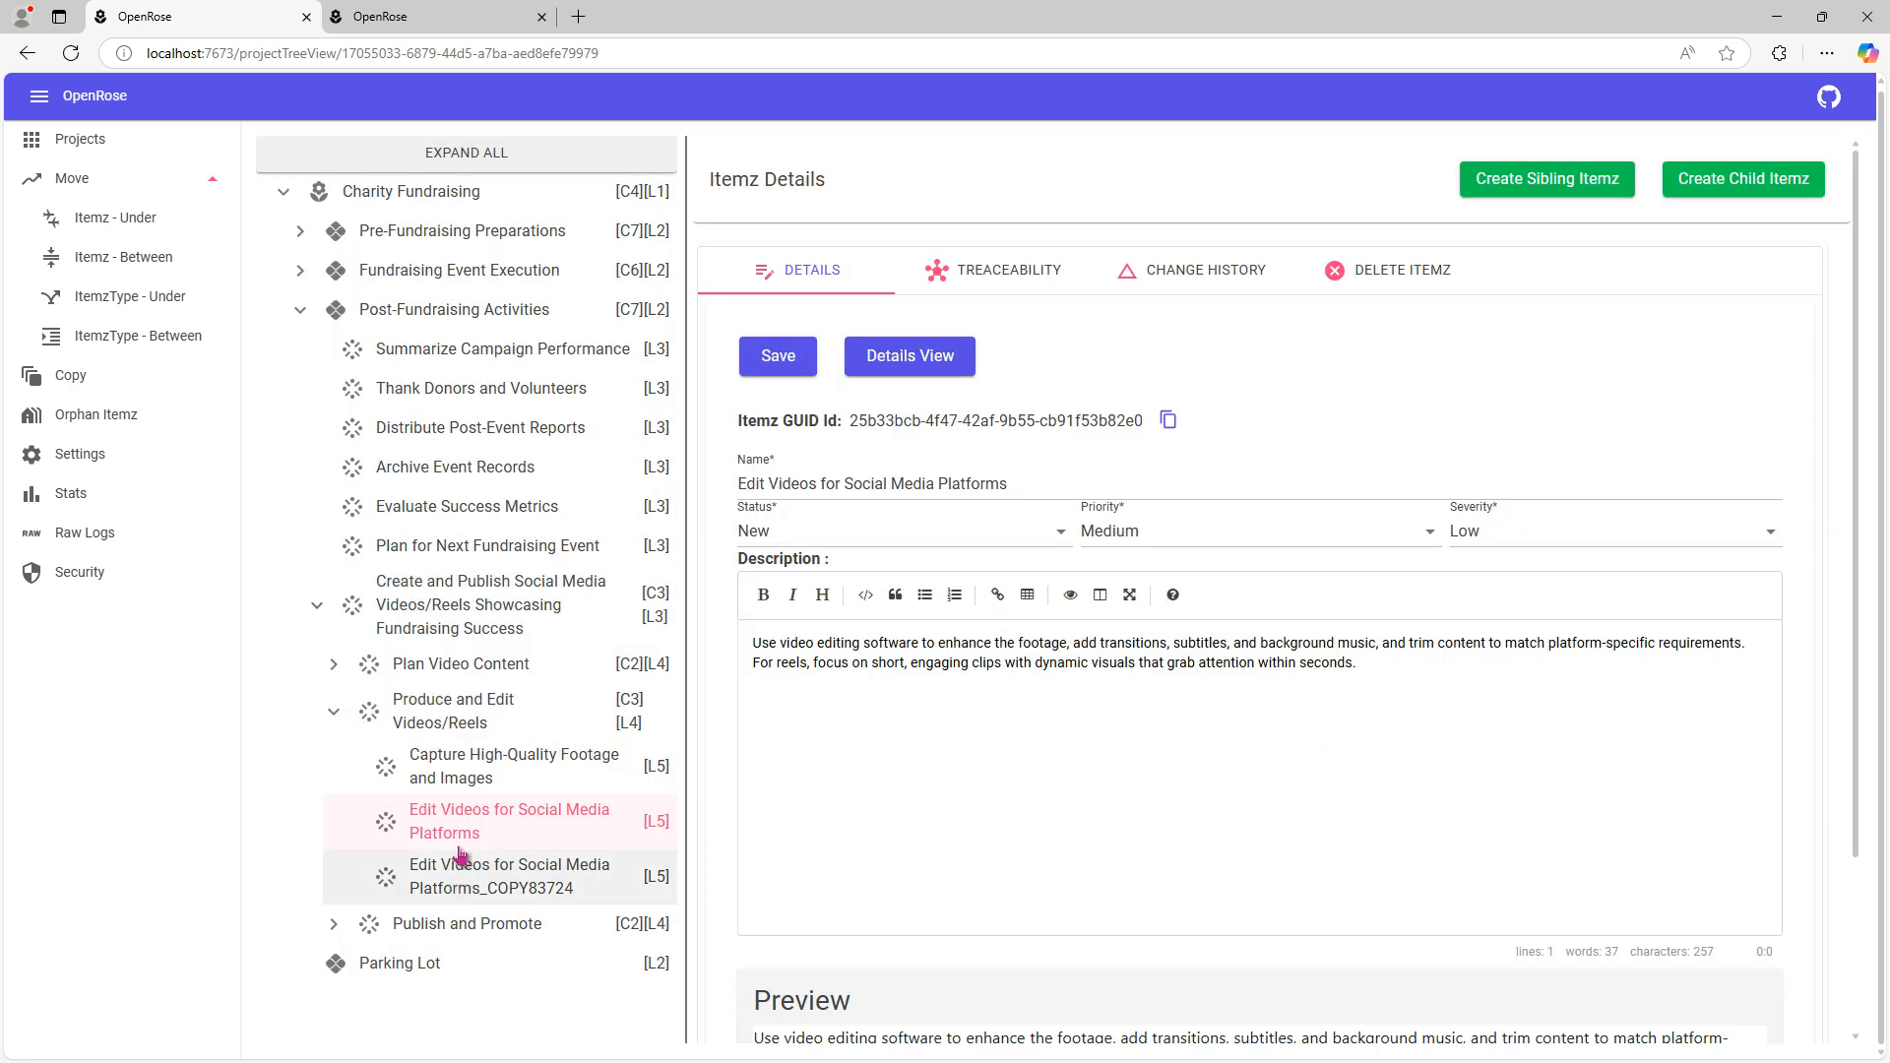
click(466, 895)
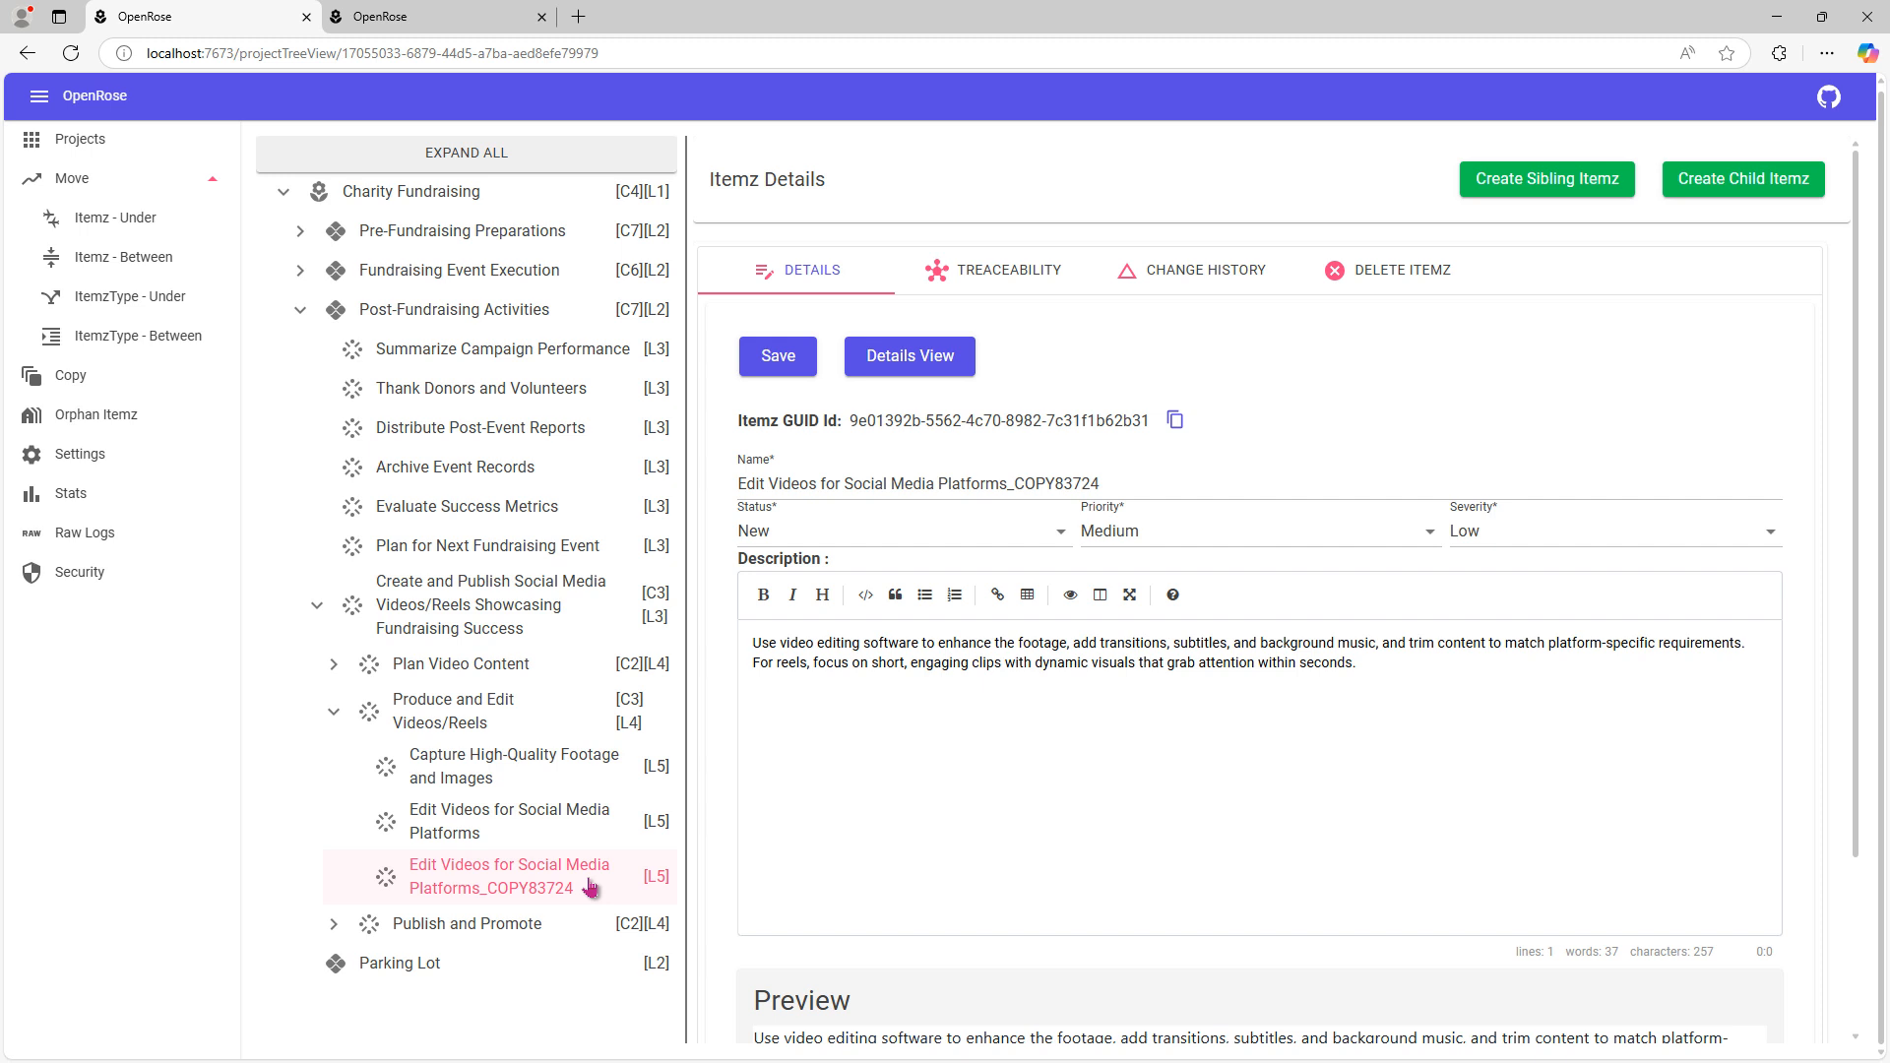
drag(1104, 484, 1010, 485)
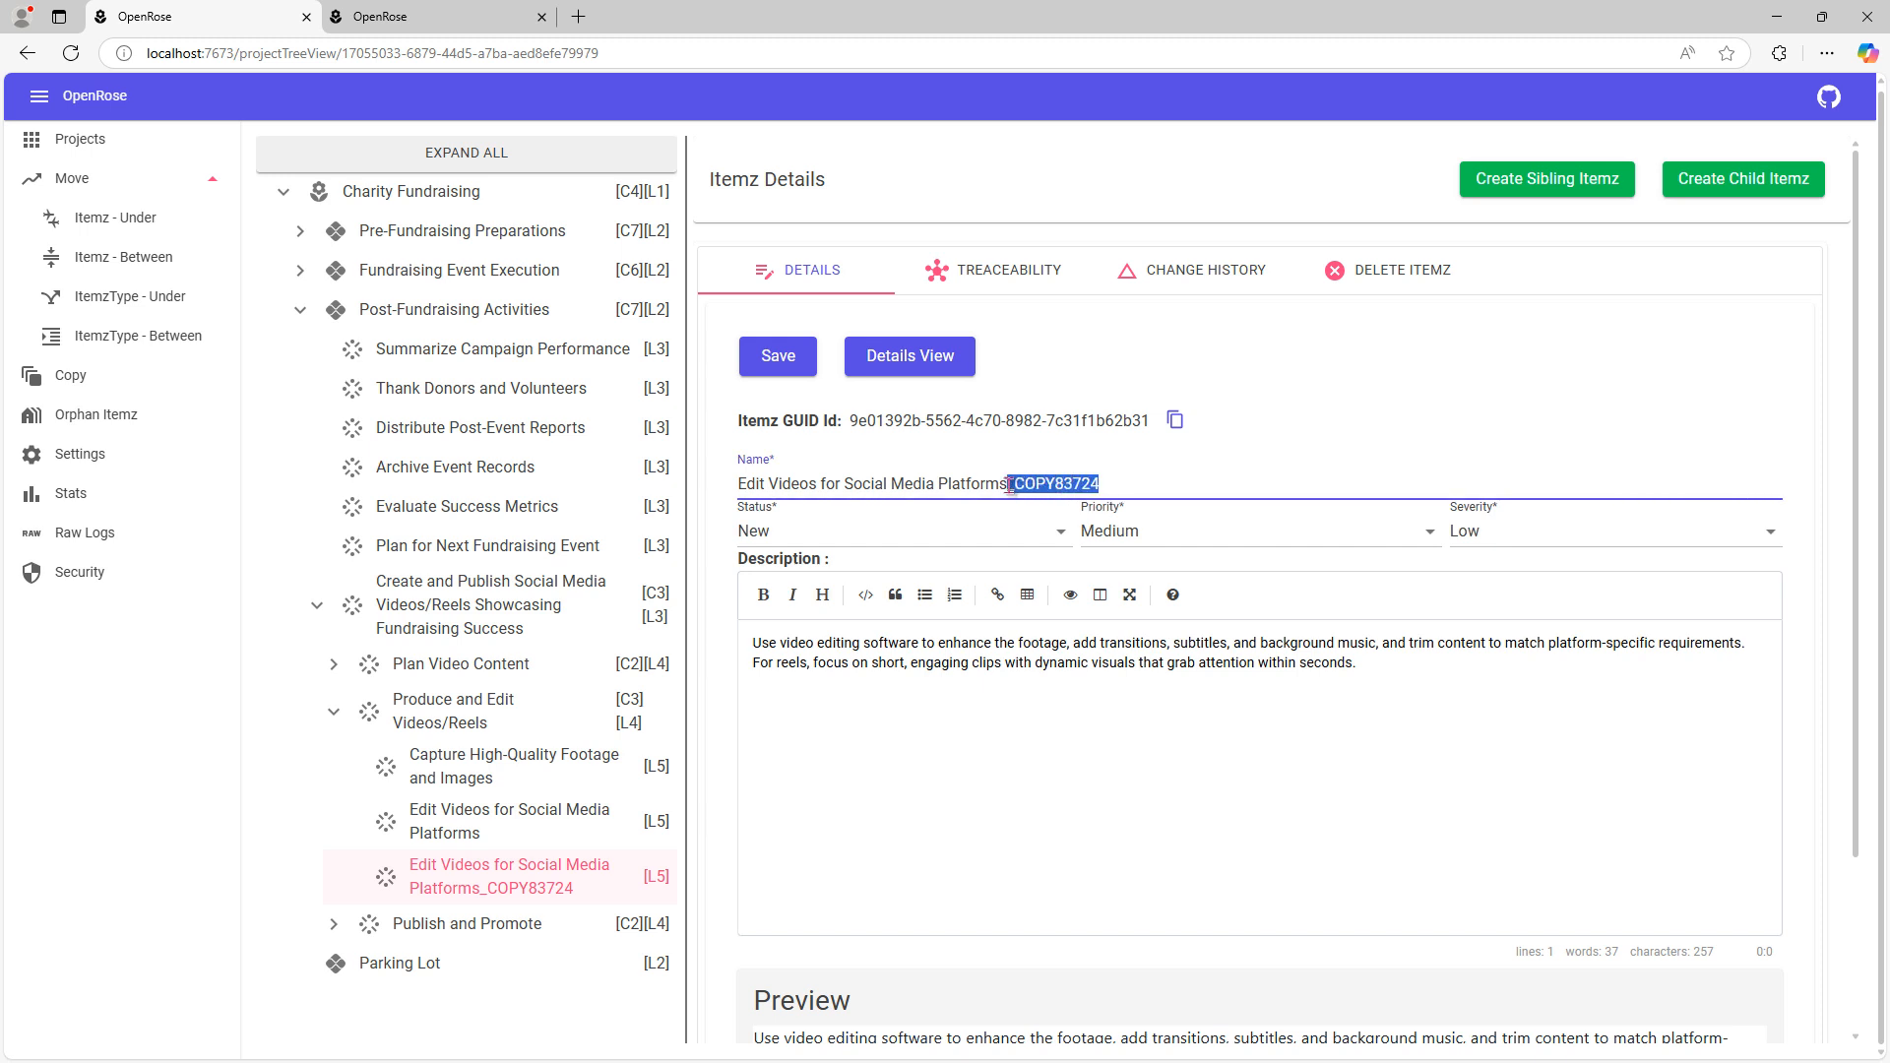
click(961, 809)
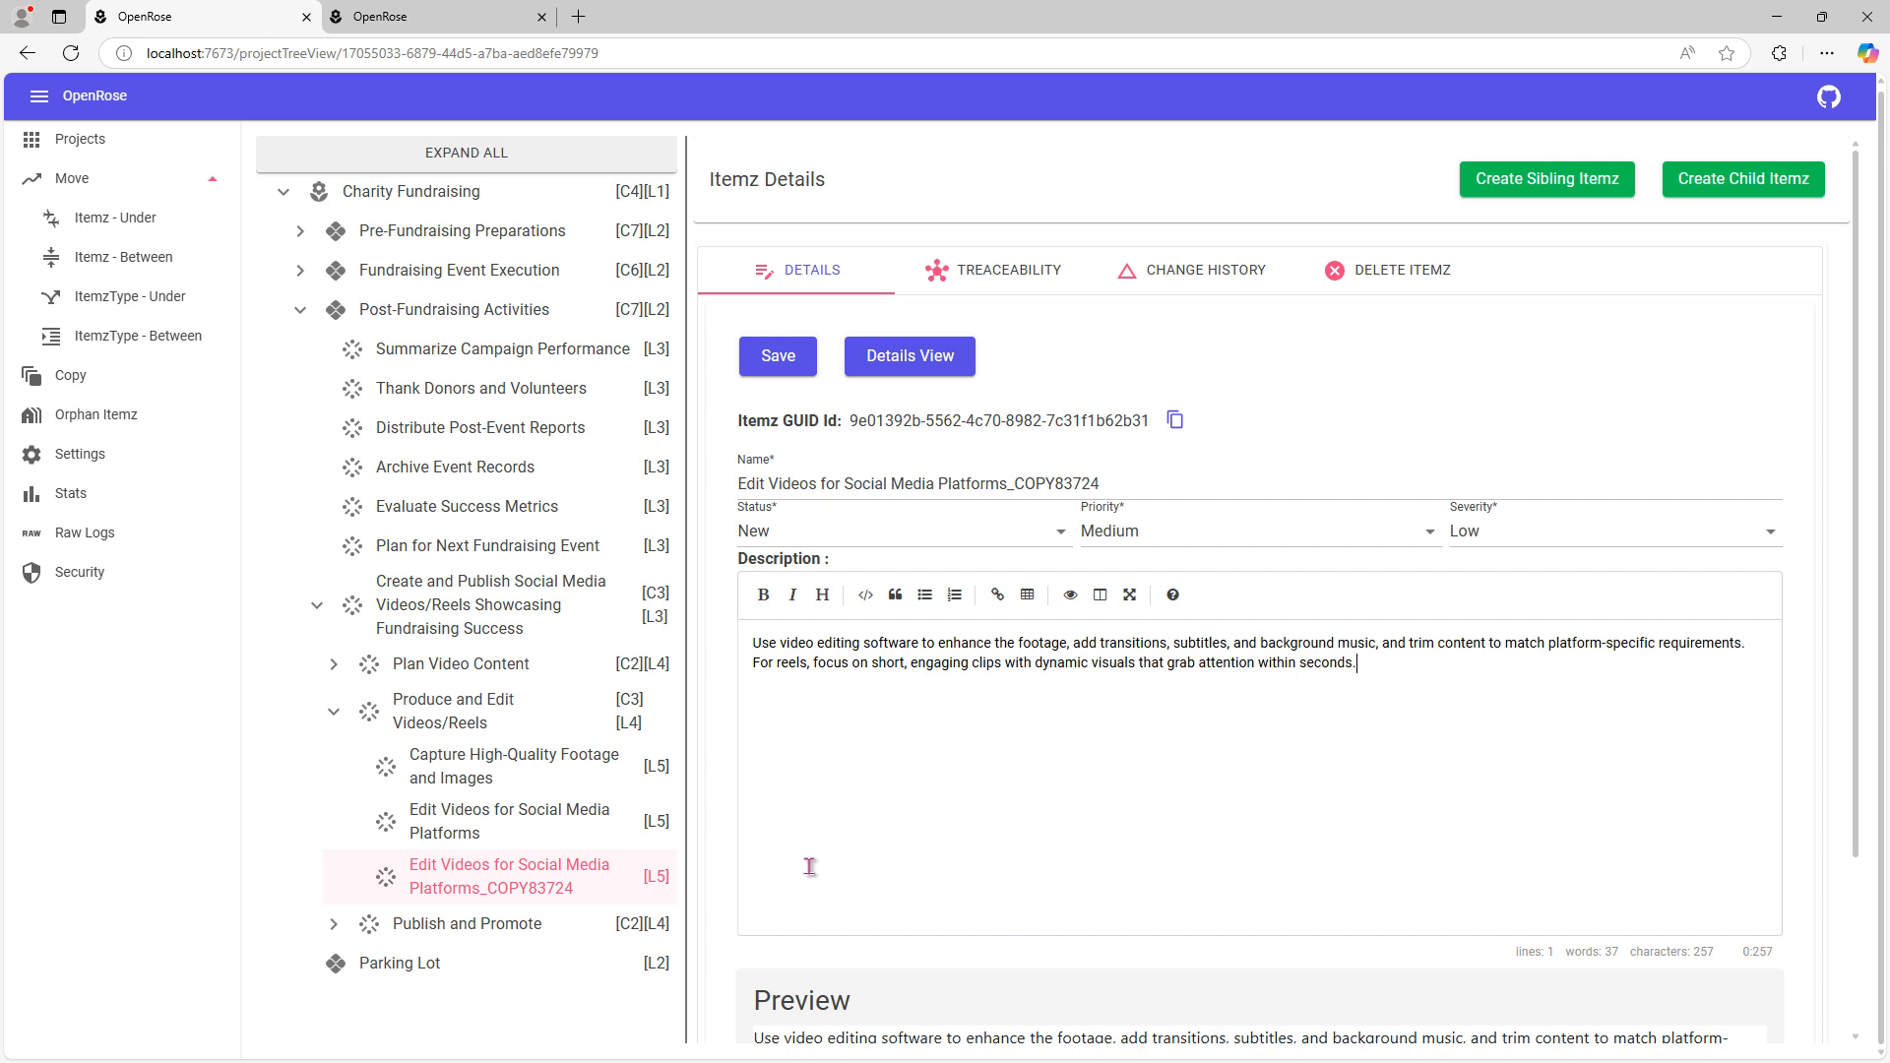
Step: Delete the copied Edit Videos for Social Media Platforms Itemz and confirm the deletion
click(1411, 272)
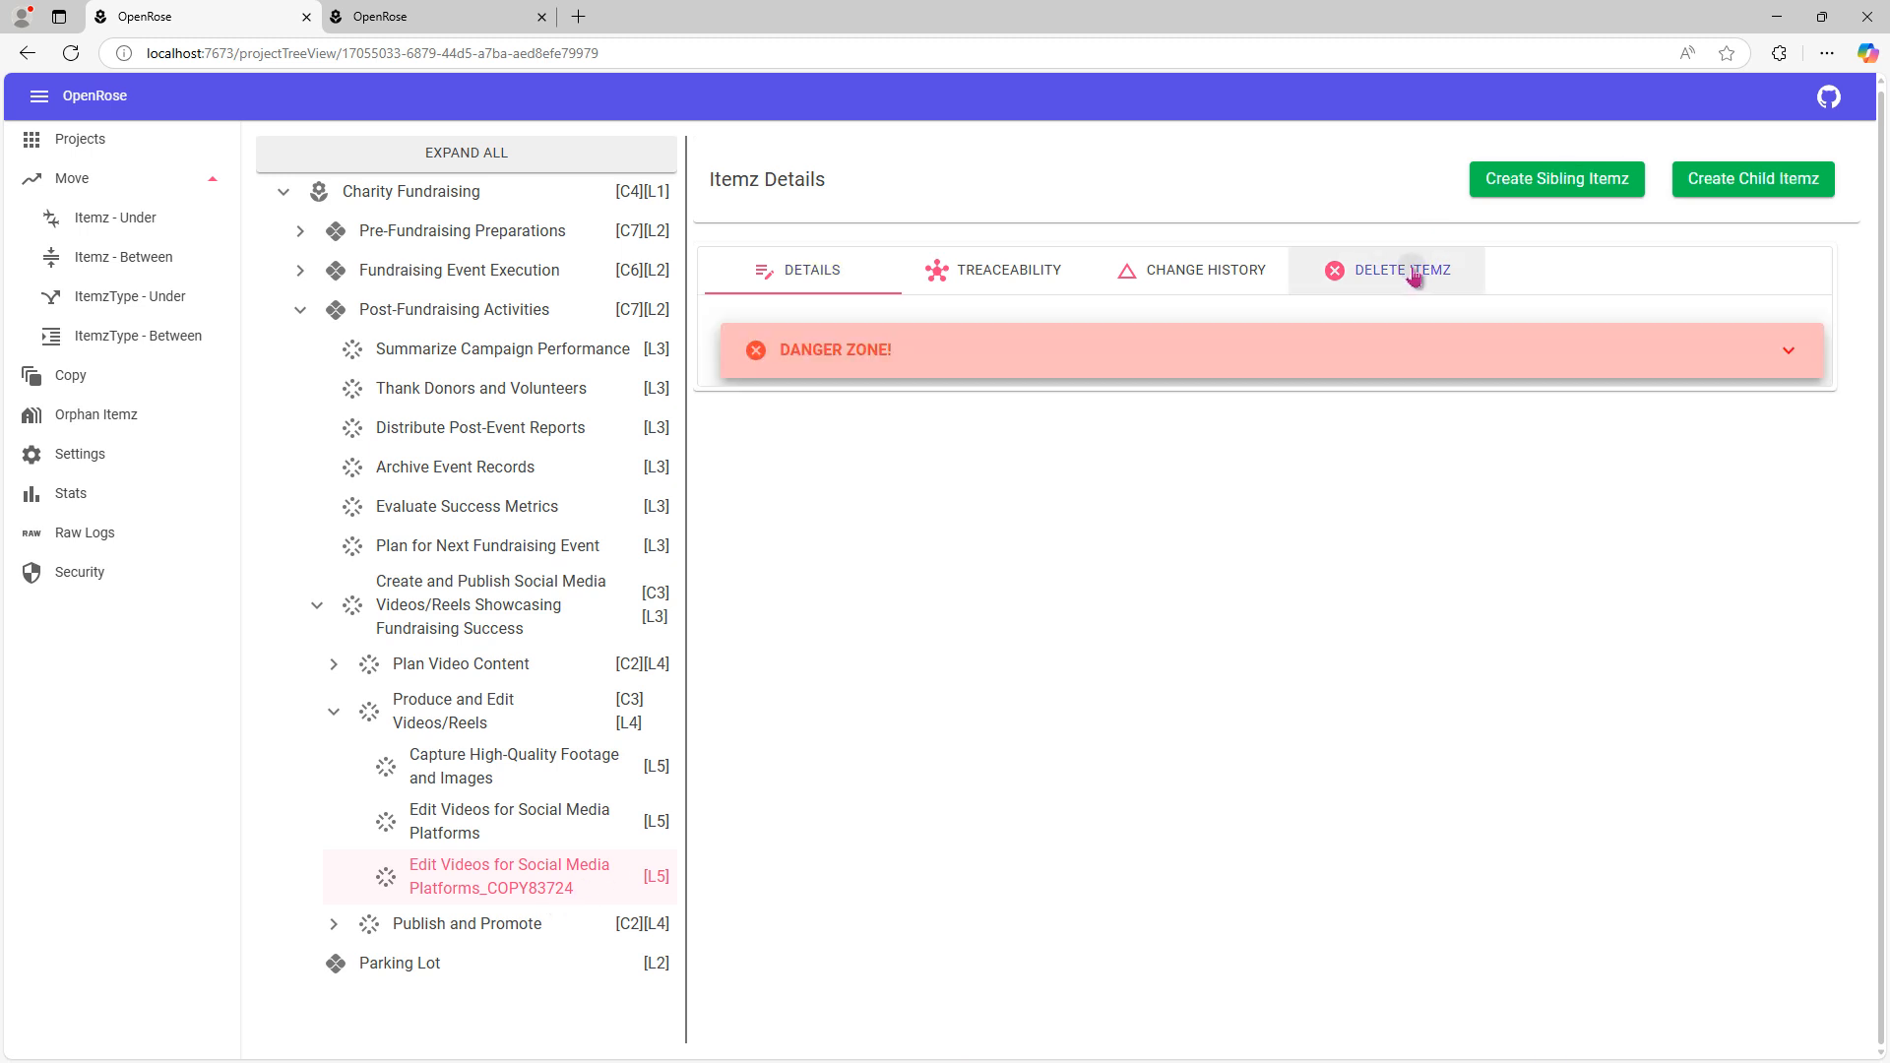
click(1036, 367)
click(860, 479)
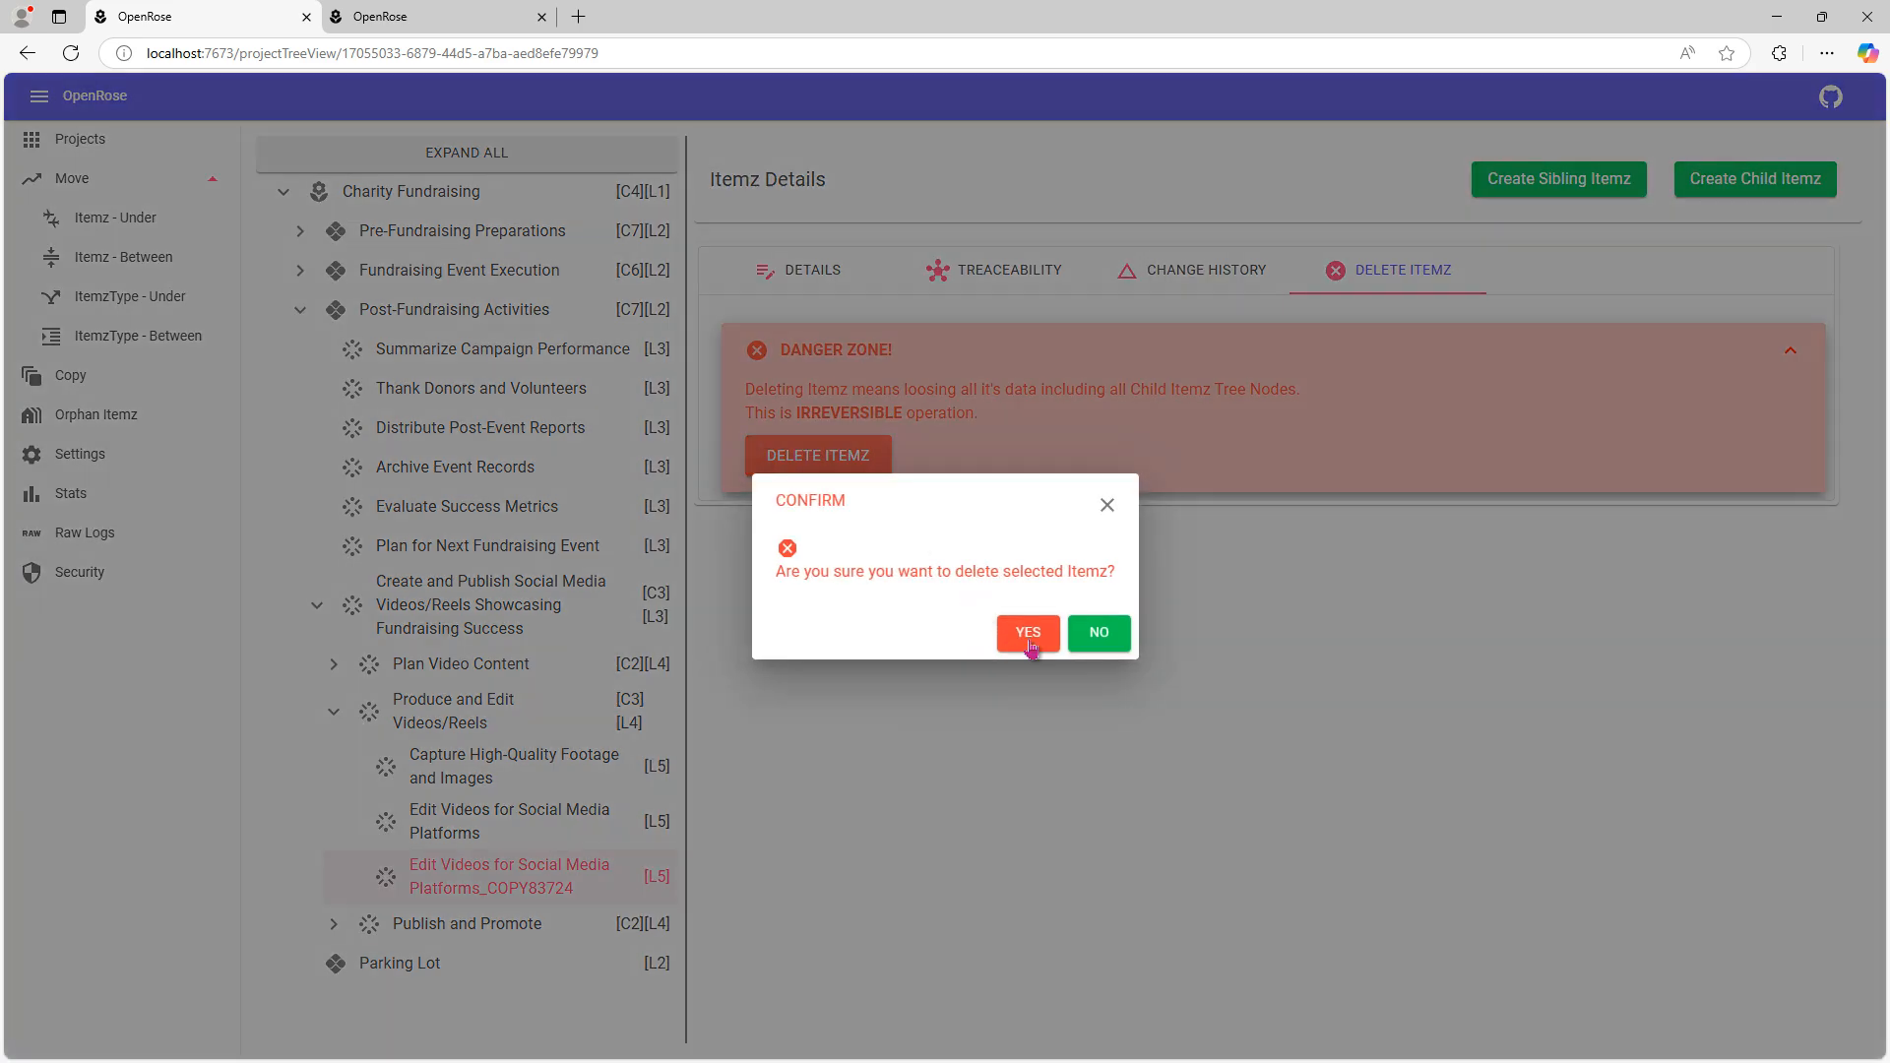
click(1024, 638)
Step: Open Create and Publish Social Media Videos/Reels Showcasing Fundraising Success and review the children of its three sub-items in the tree
click(414, 638)
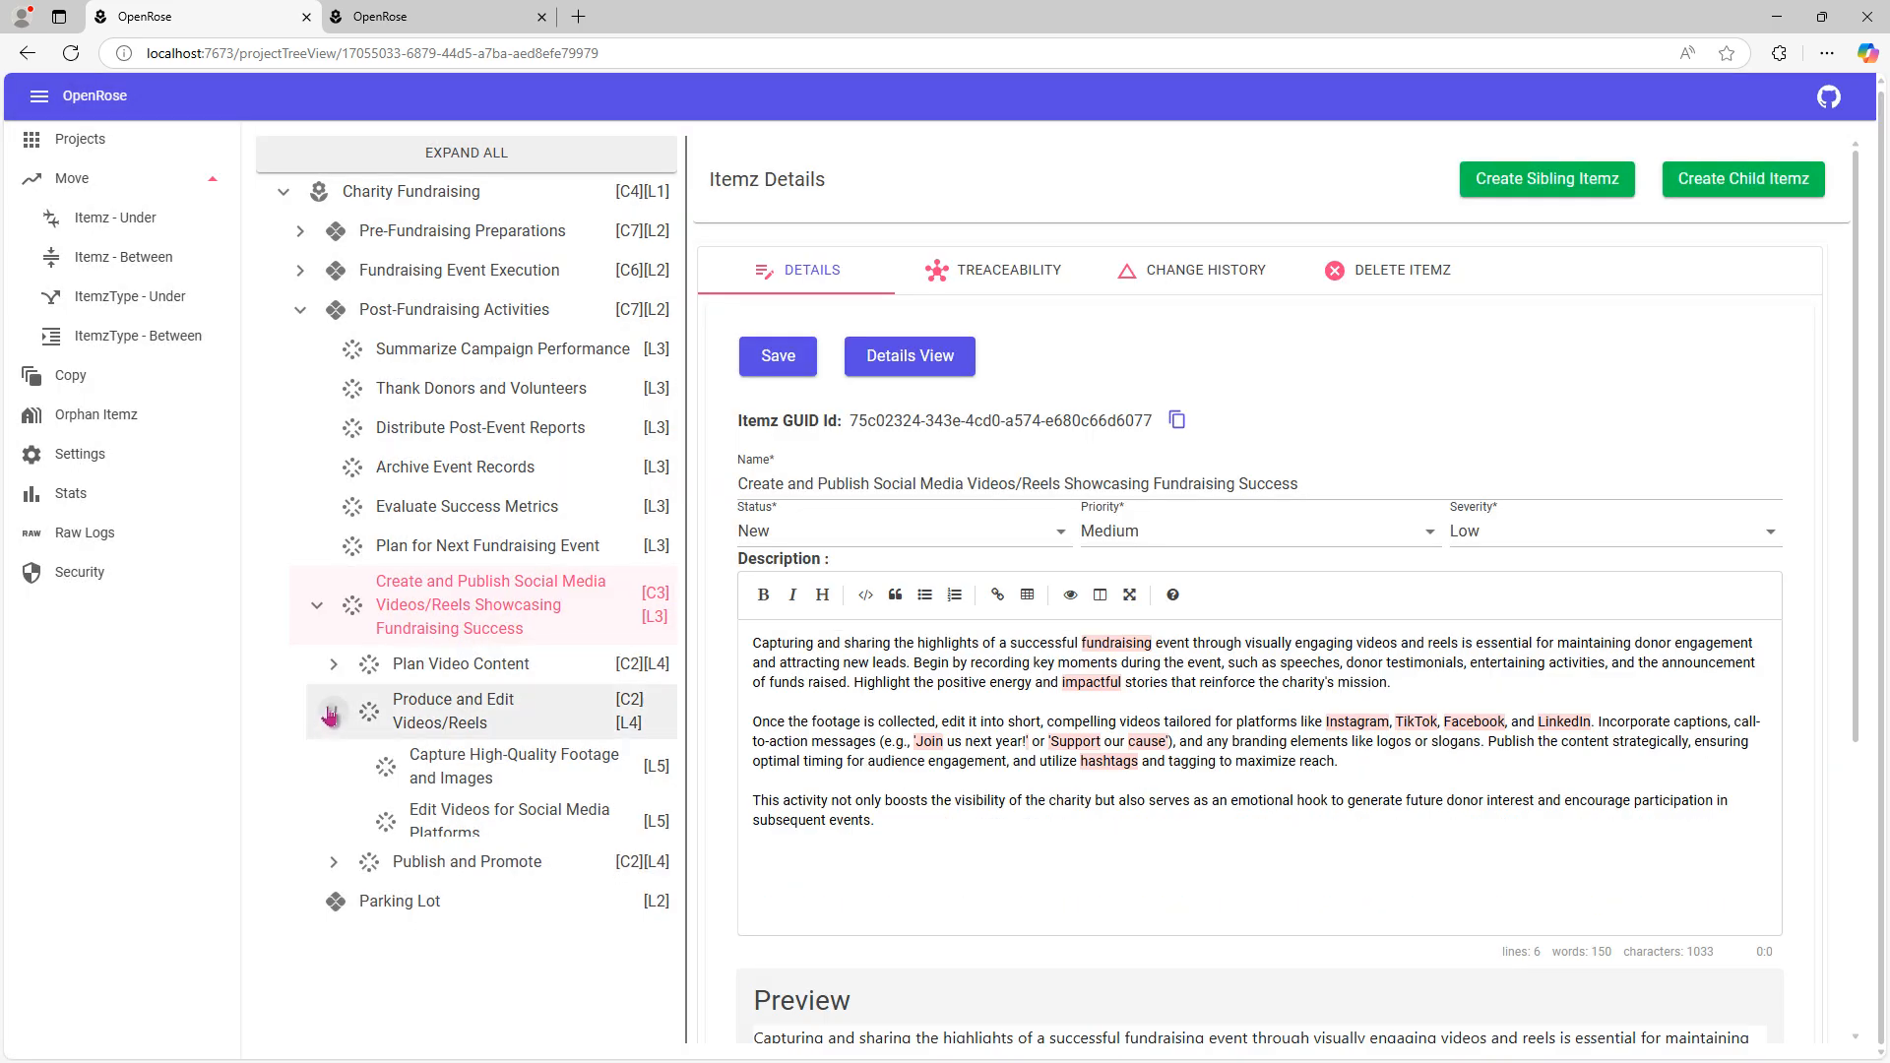
click(334, 713)
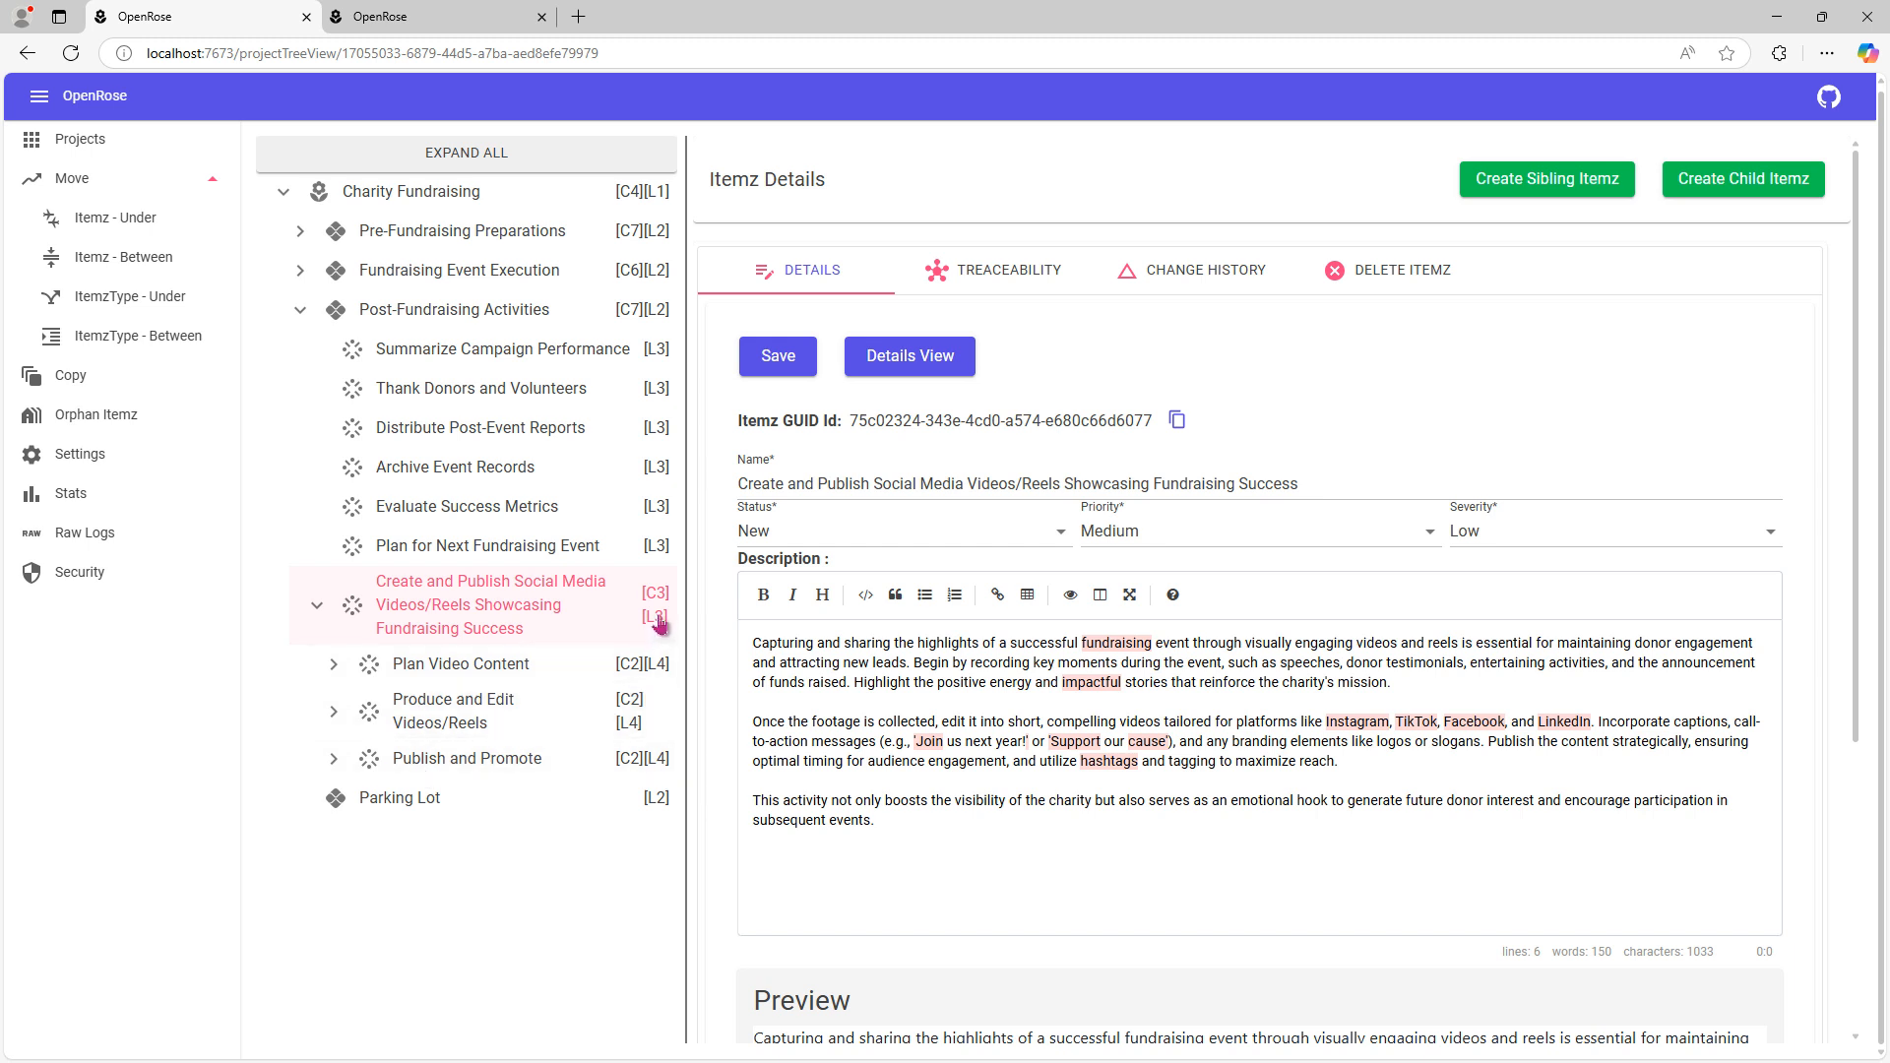
click(335, 676)
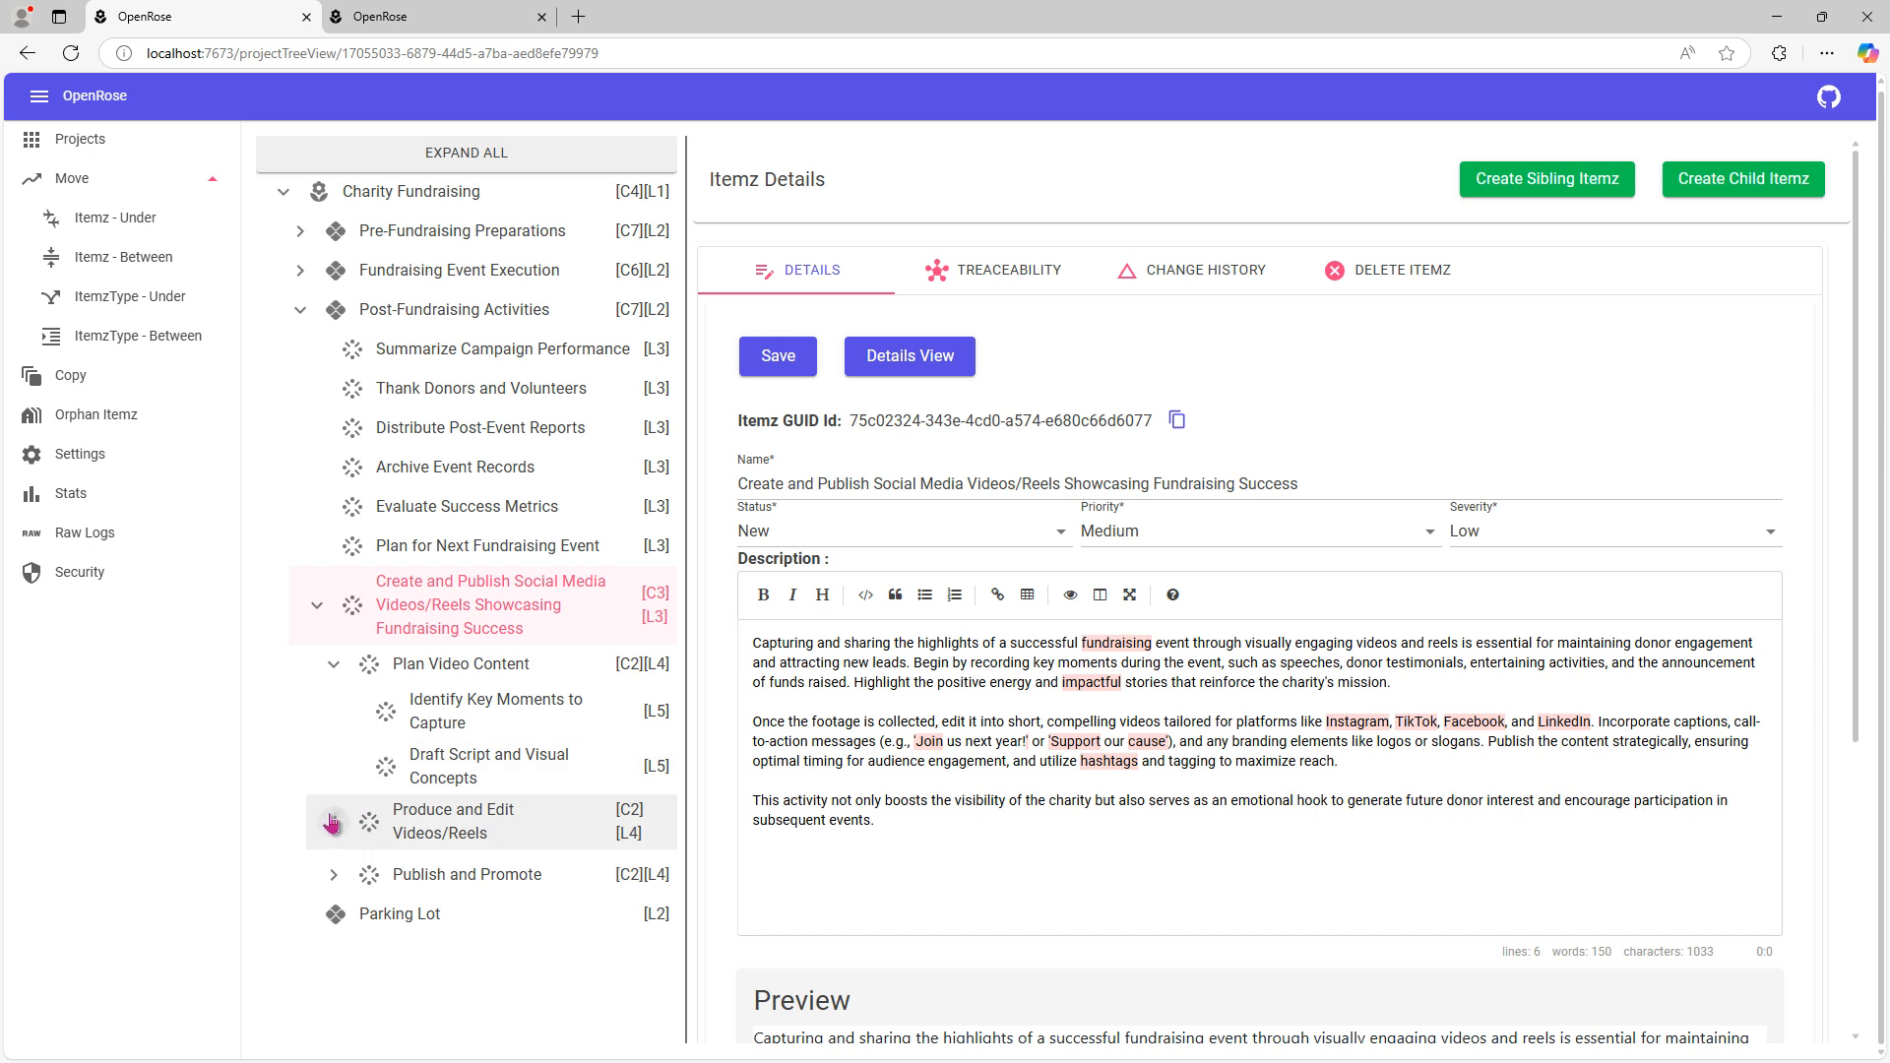
click(332, 823)
click(334, 985)
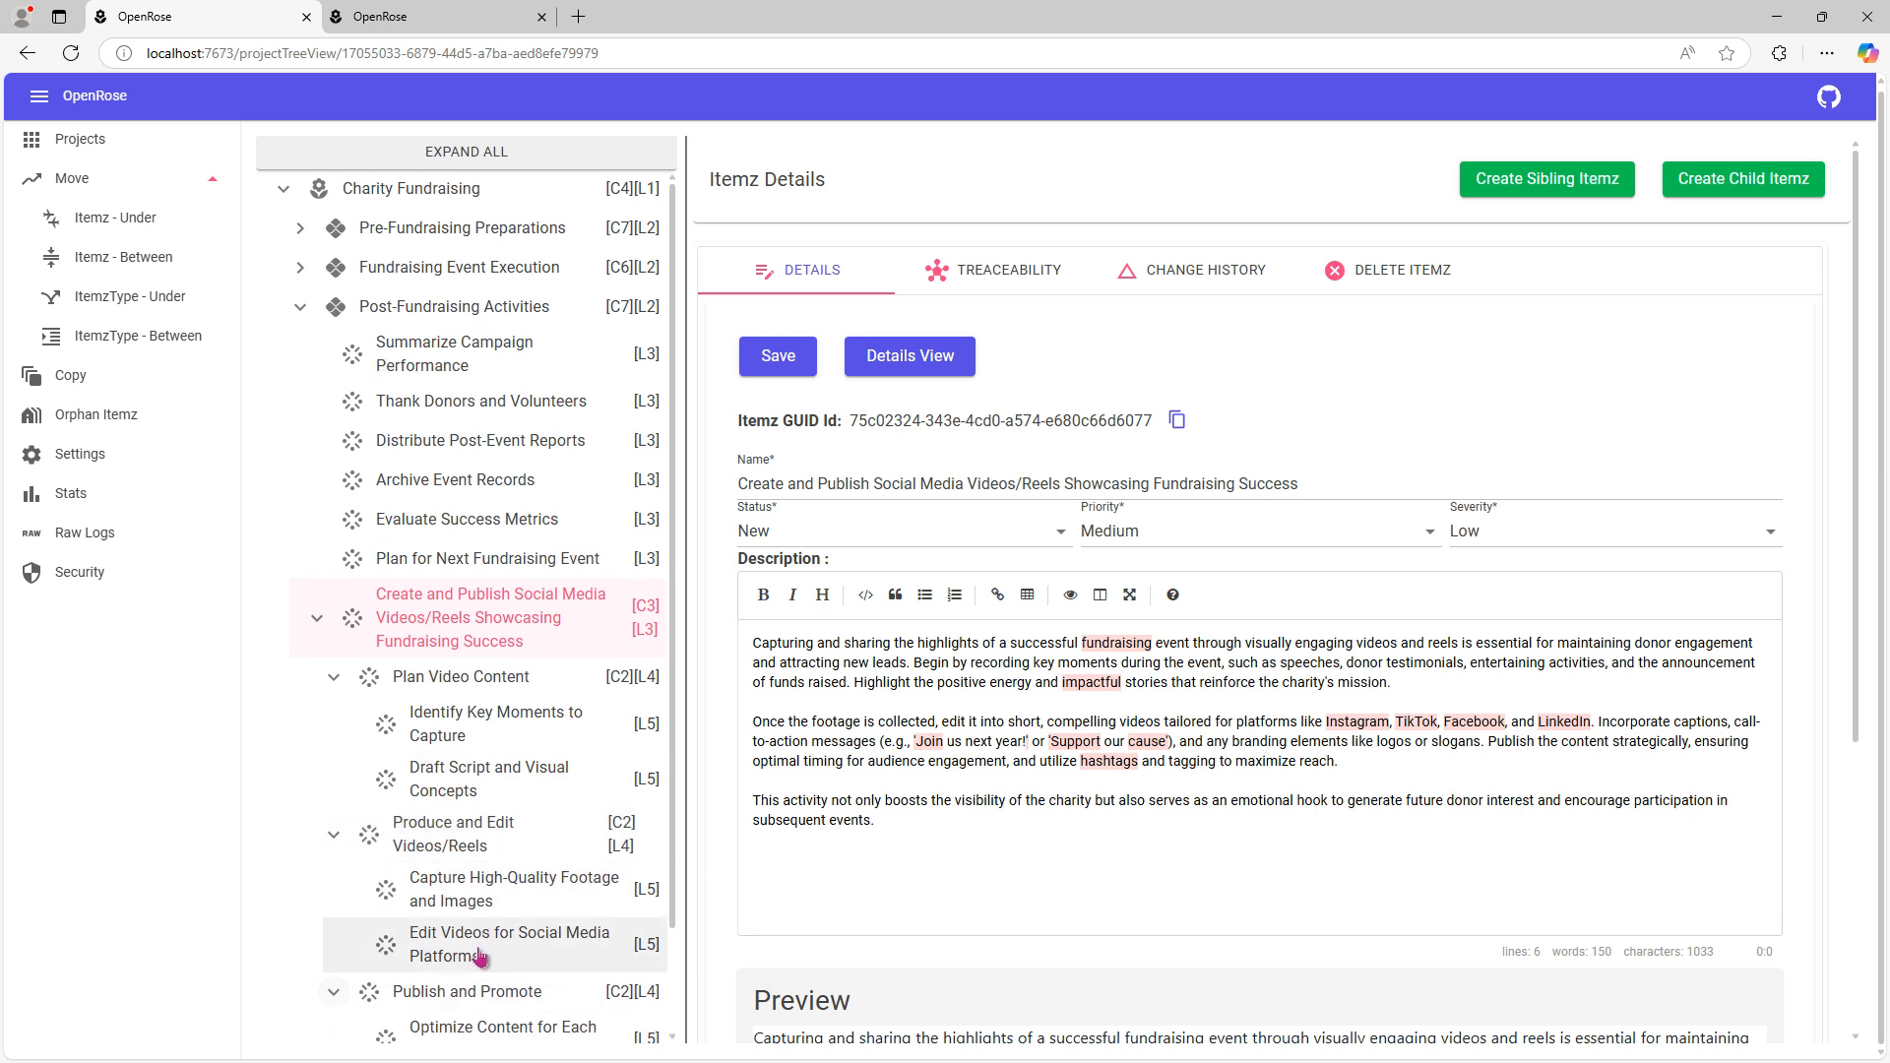
scroll(480, 956, down, 1)
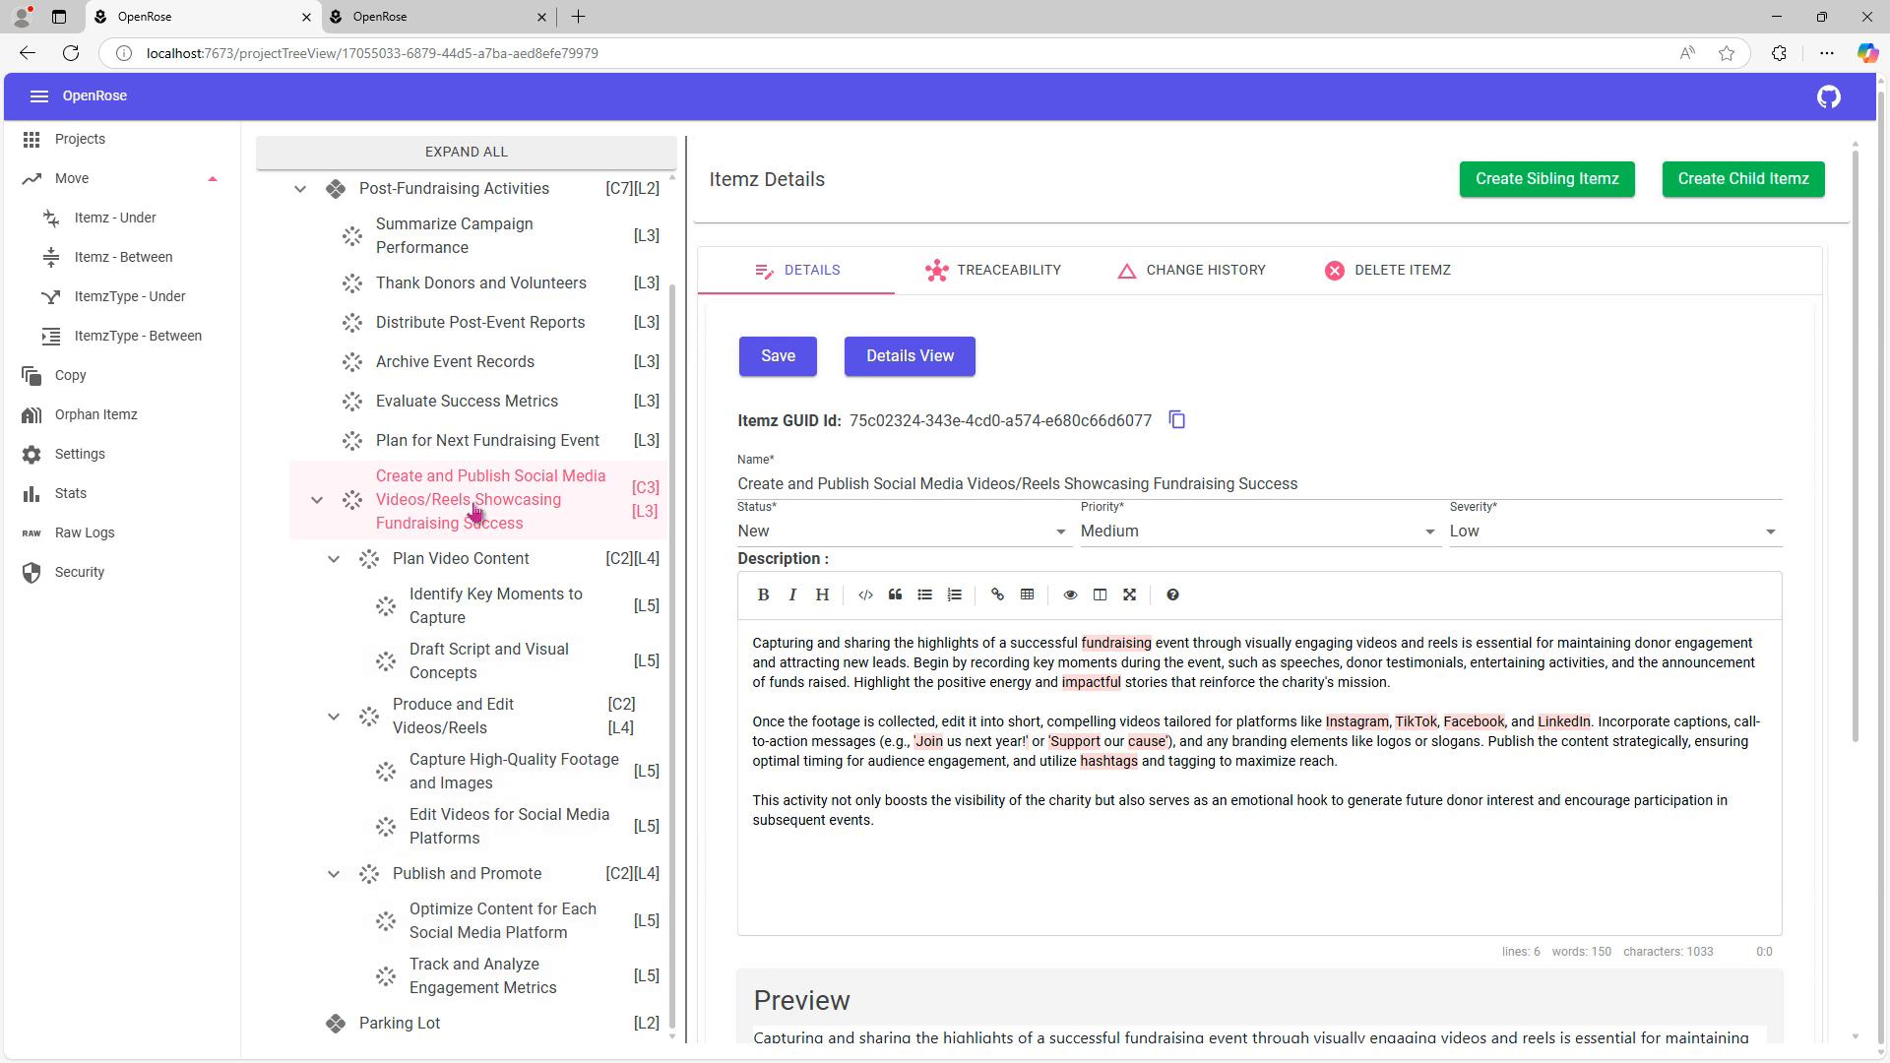
Step: Copy the Create and Publish Social Media Videos/Reels Showcasing Fundraising Success Itemz with its hierarchy, using its GUID as the source ID
click(1176, 420)
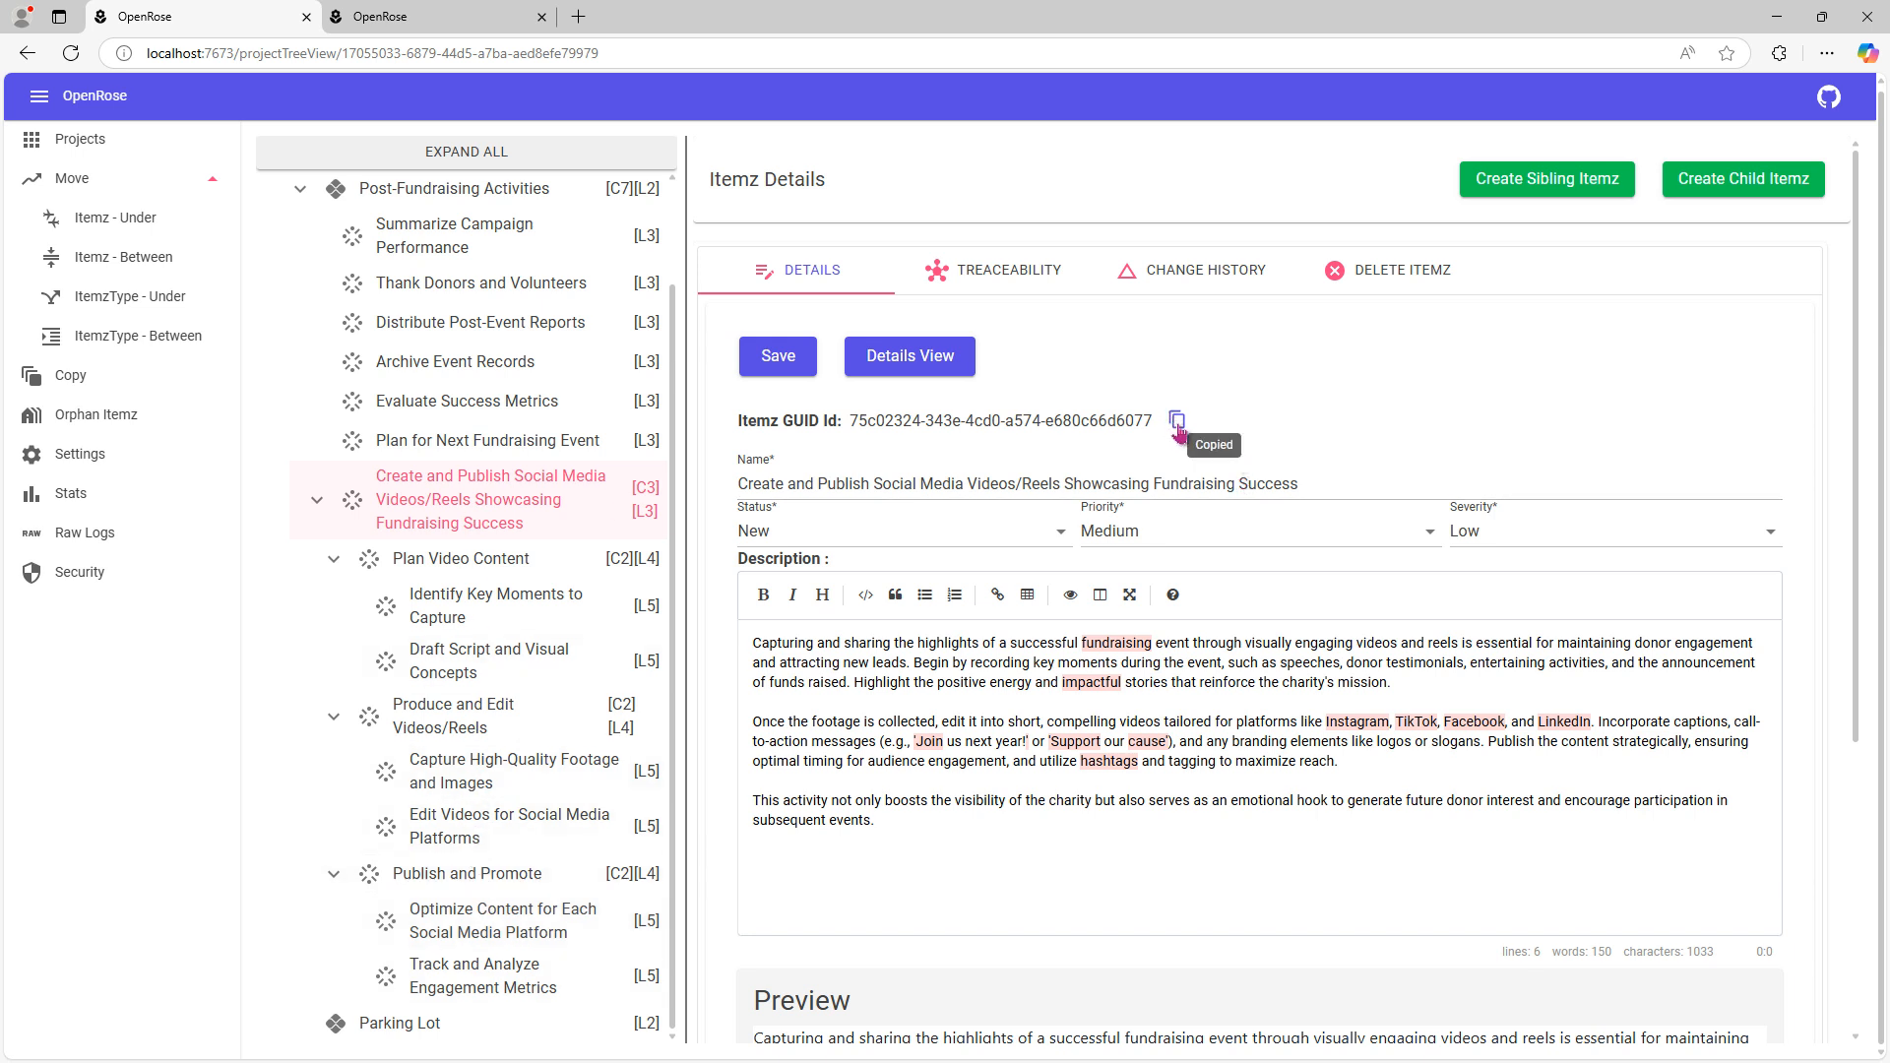
click(440, 20)
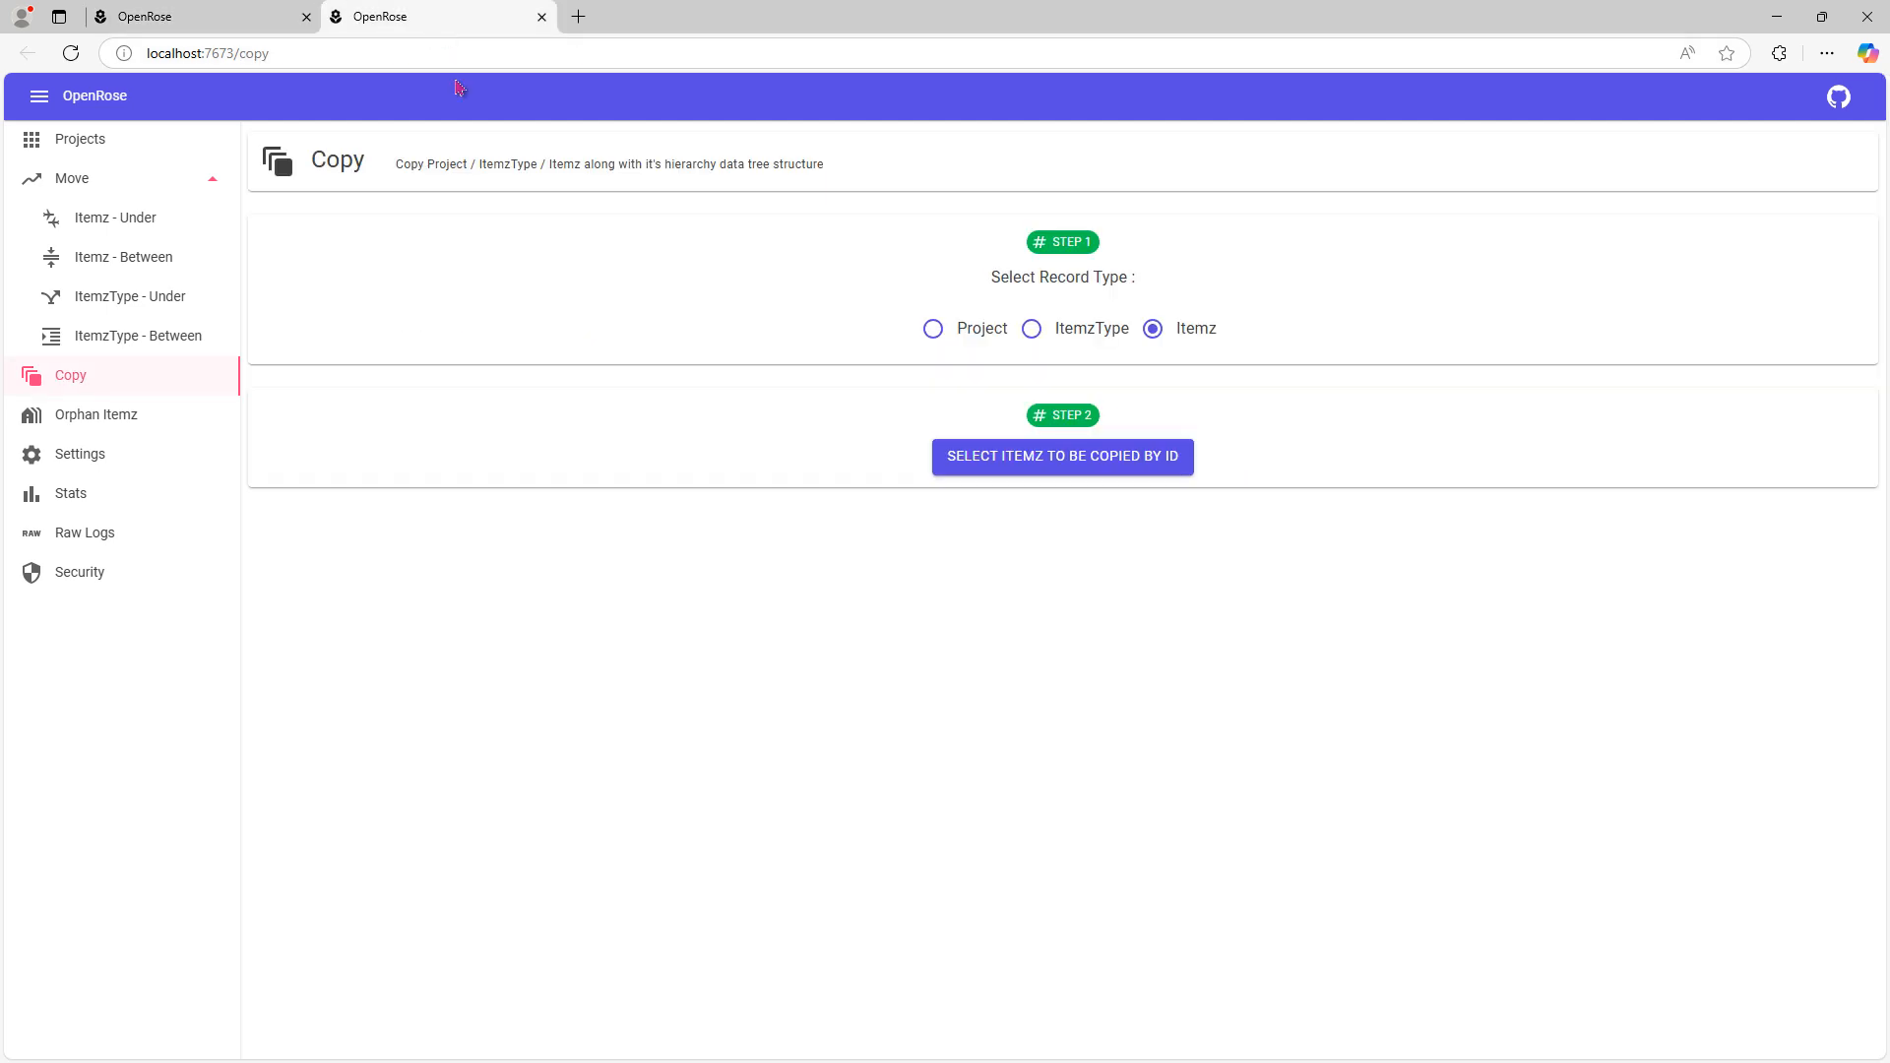
click(1088, 456)
click(920, 576)
key(ctrl+v)
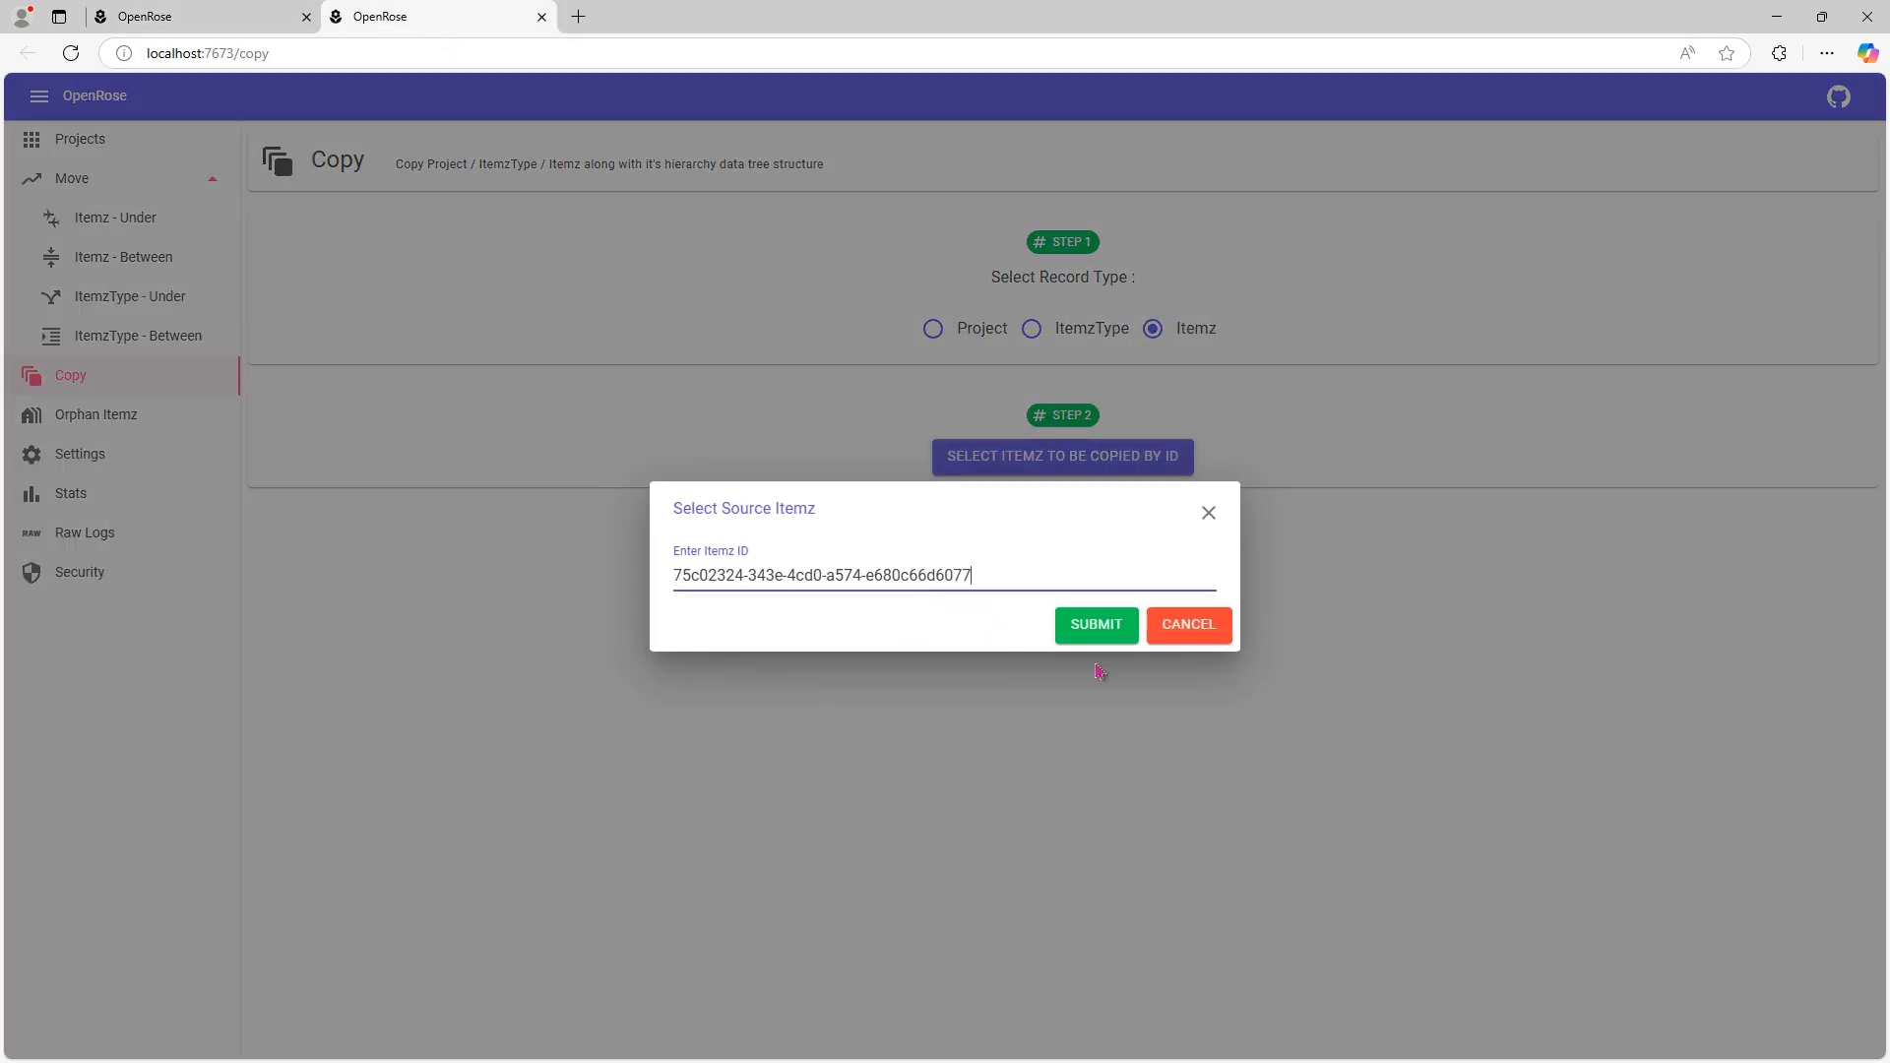
click(1100, 635)
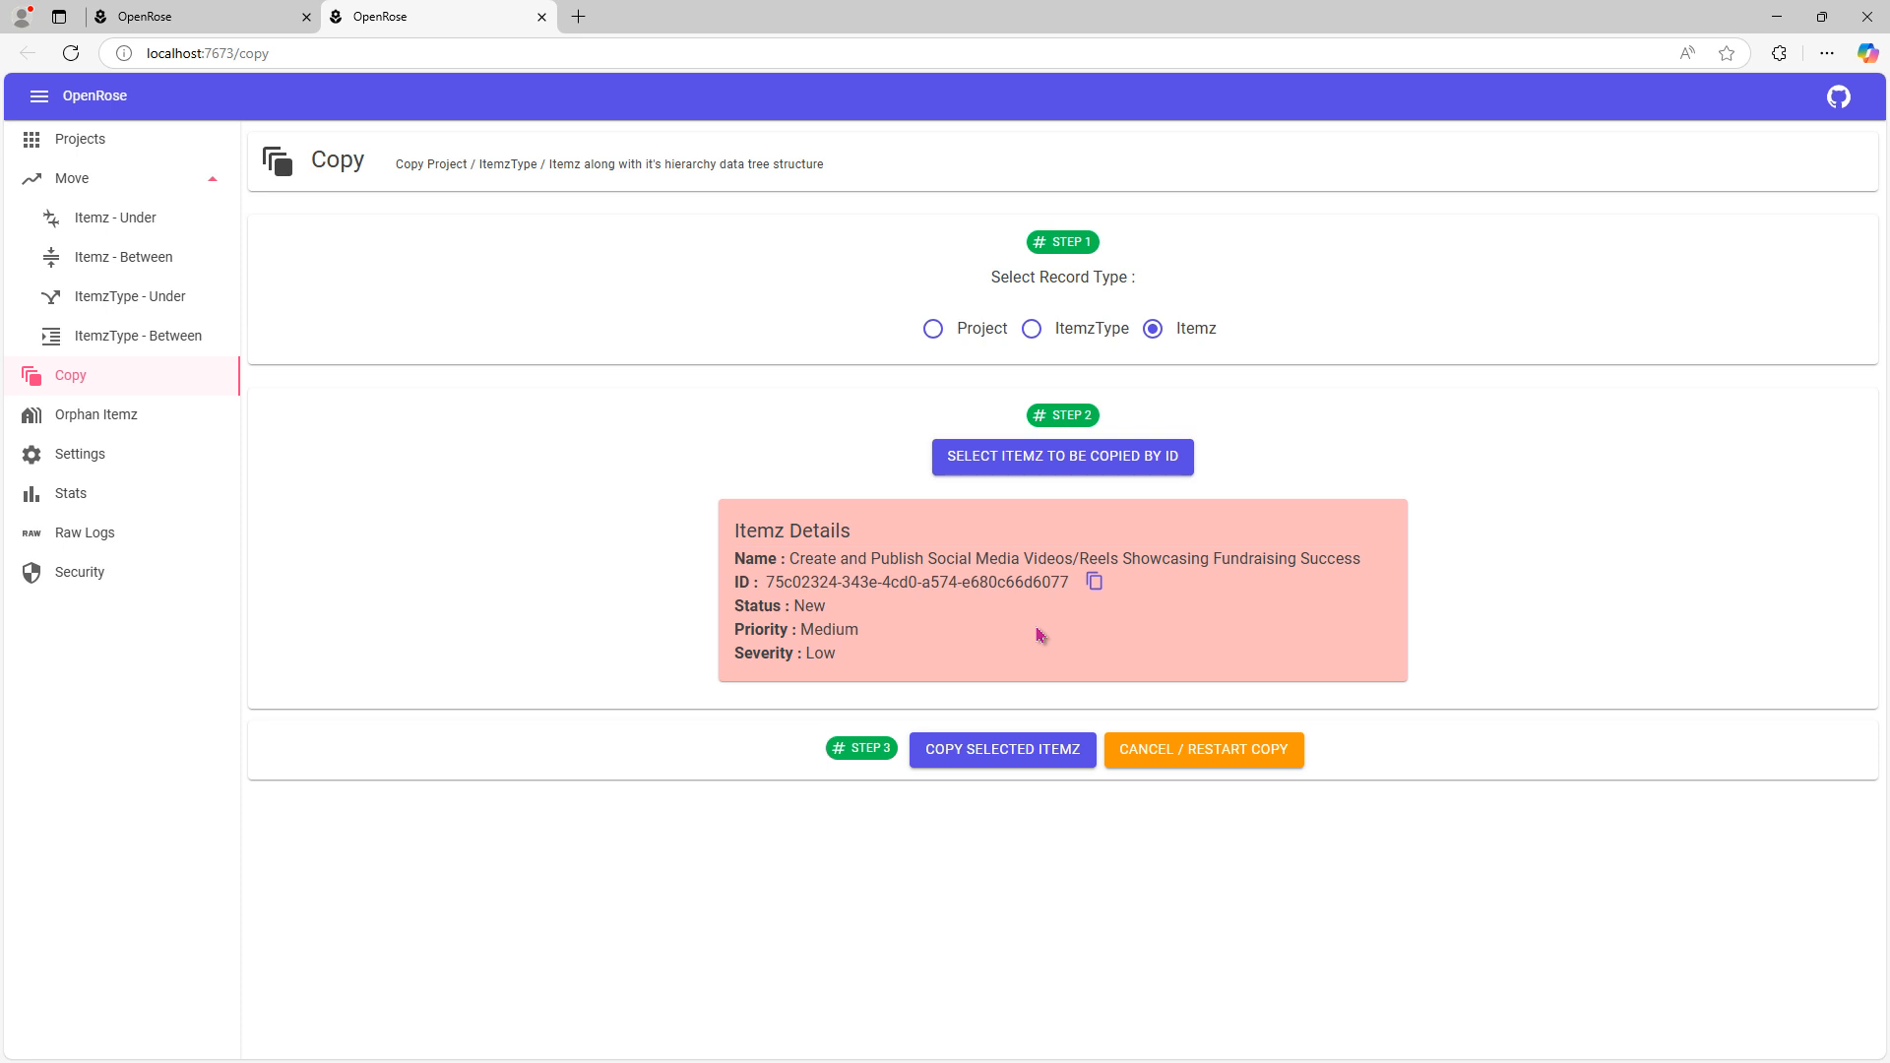
click(985, 752)
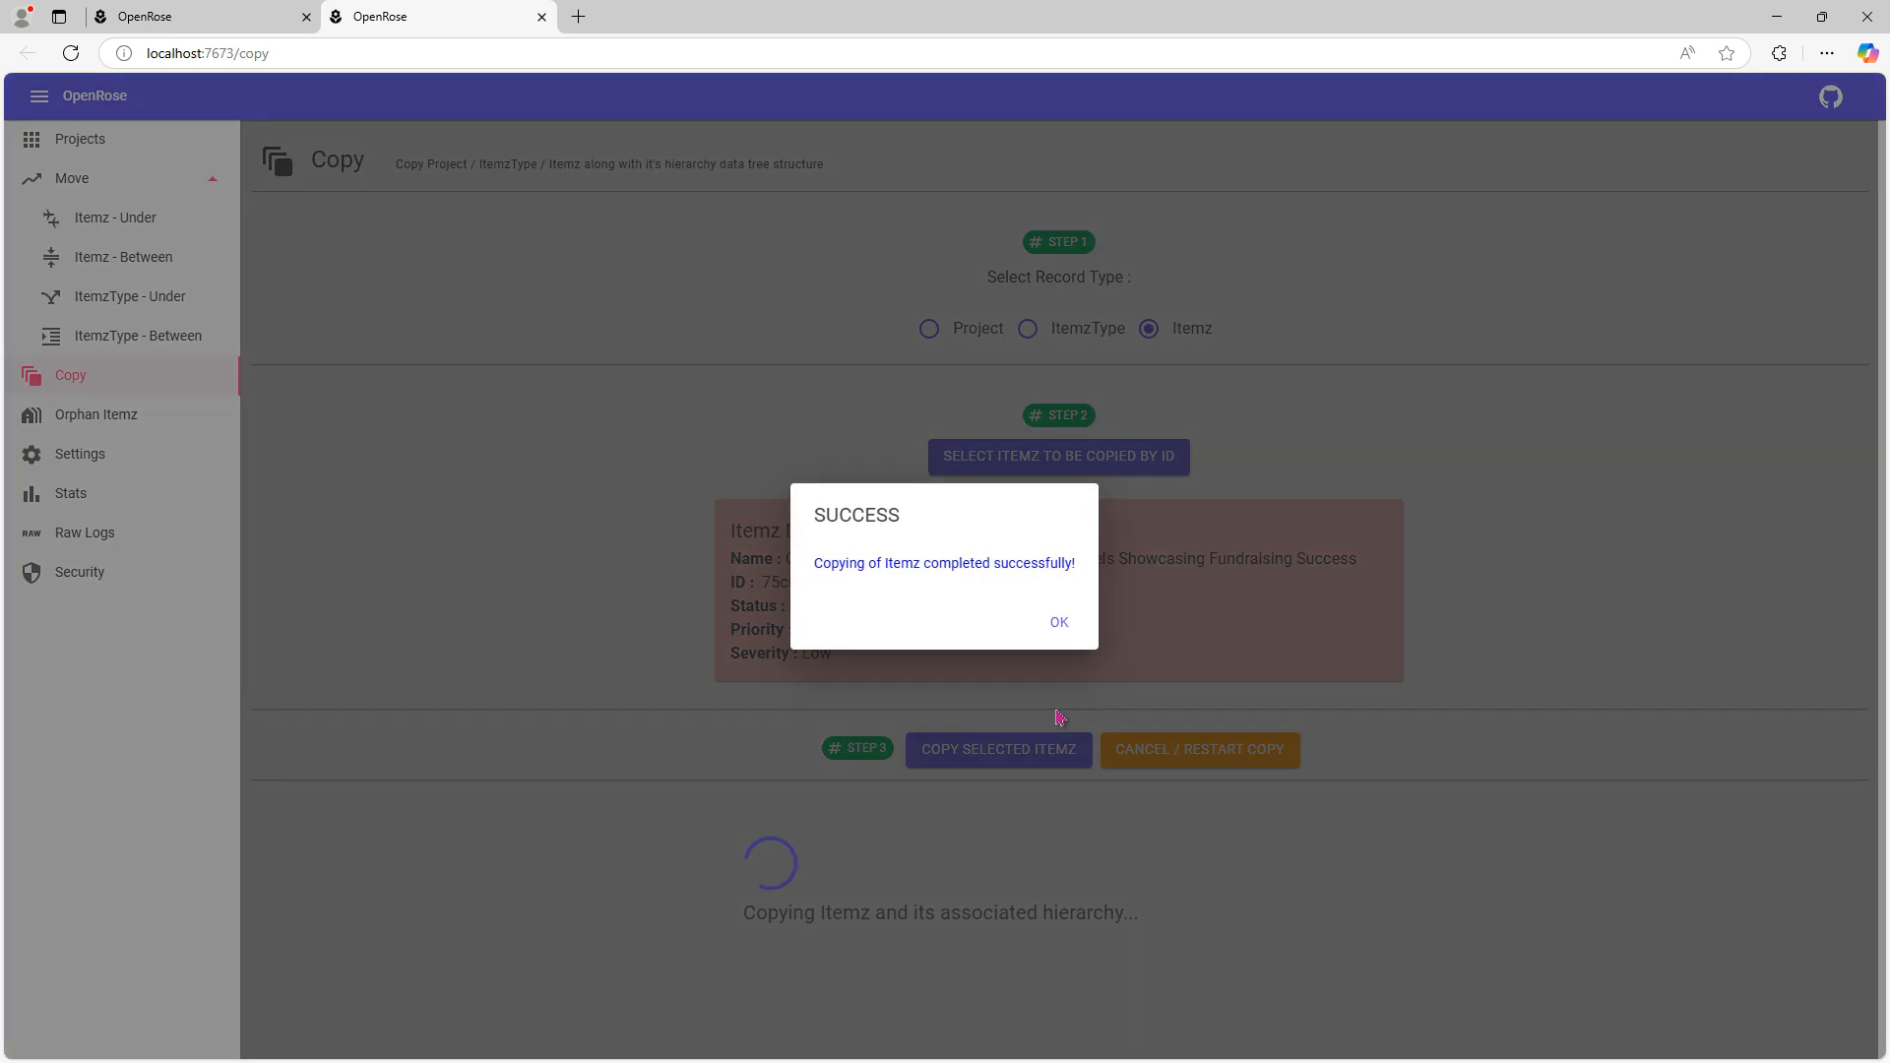
click(1059, 622)
Step: Reload the project tree and expand the original and copied social media videos items under Post-Fundraising Activities to compare their children
click(187, 30)
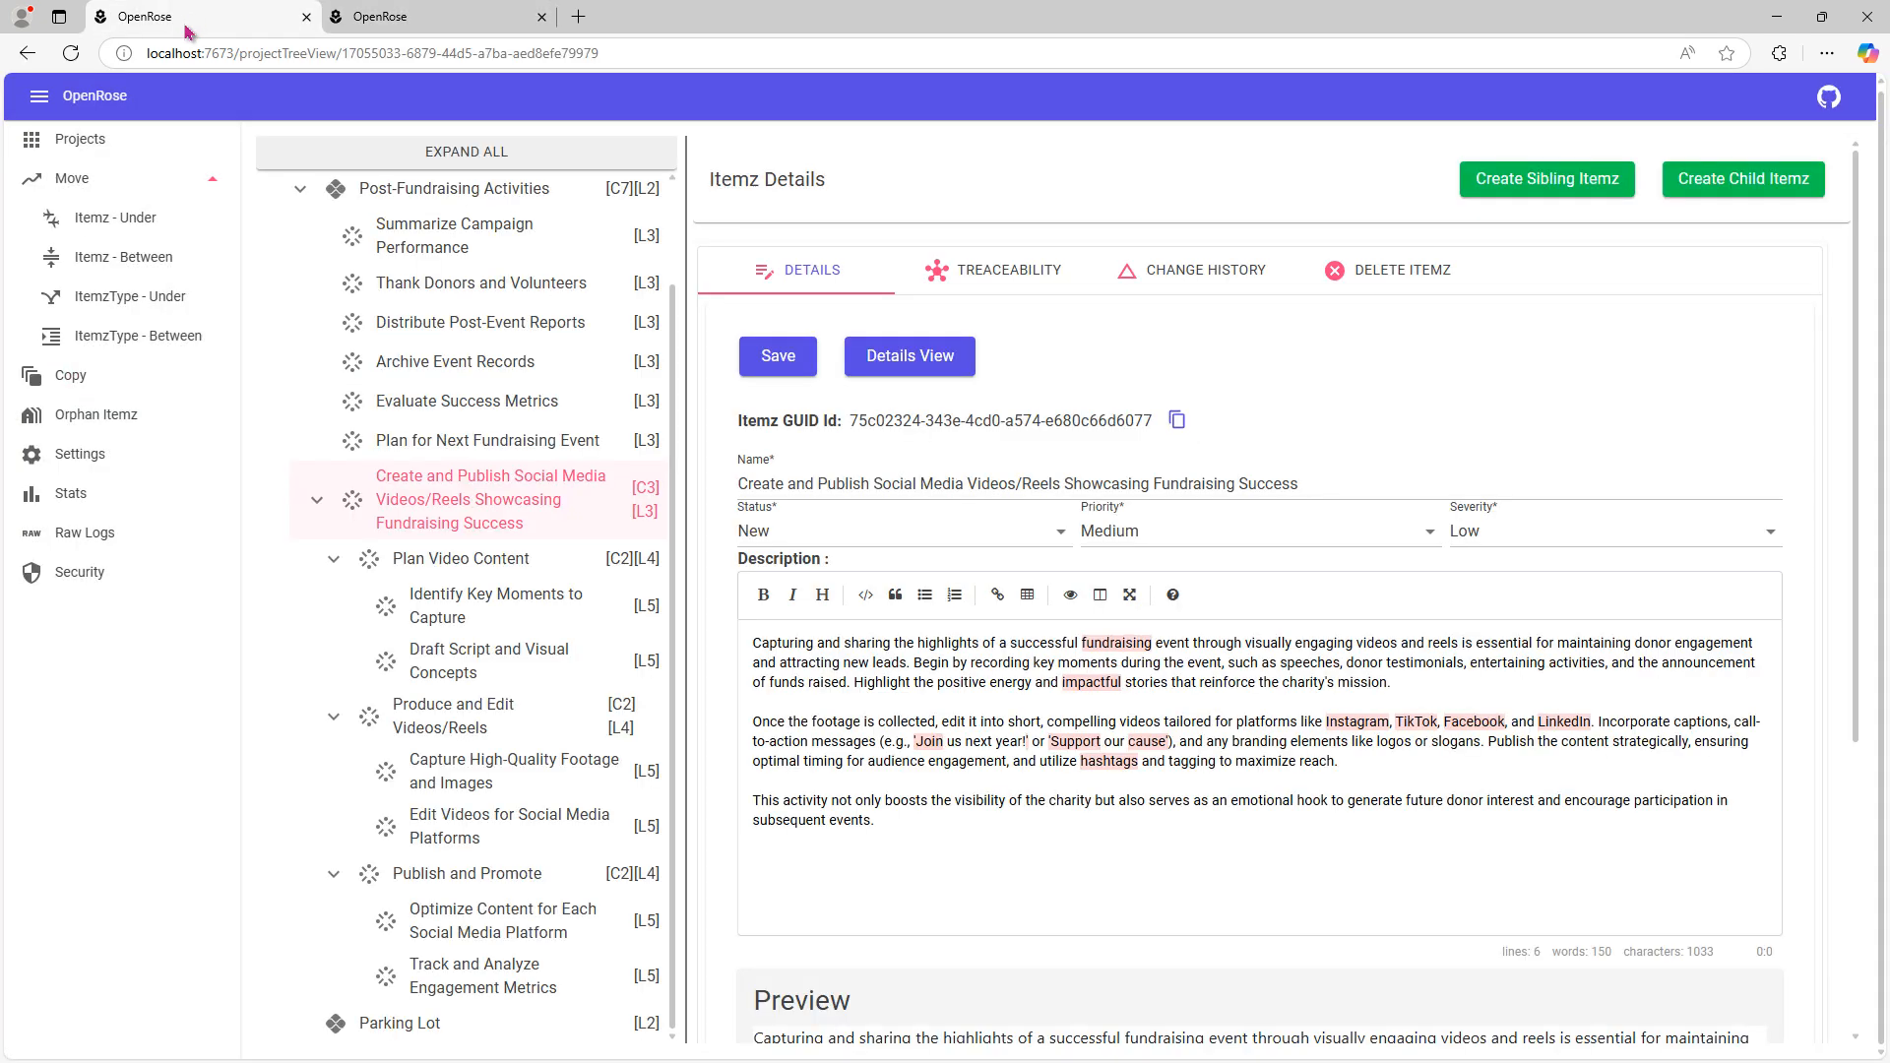
click(70, 54)
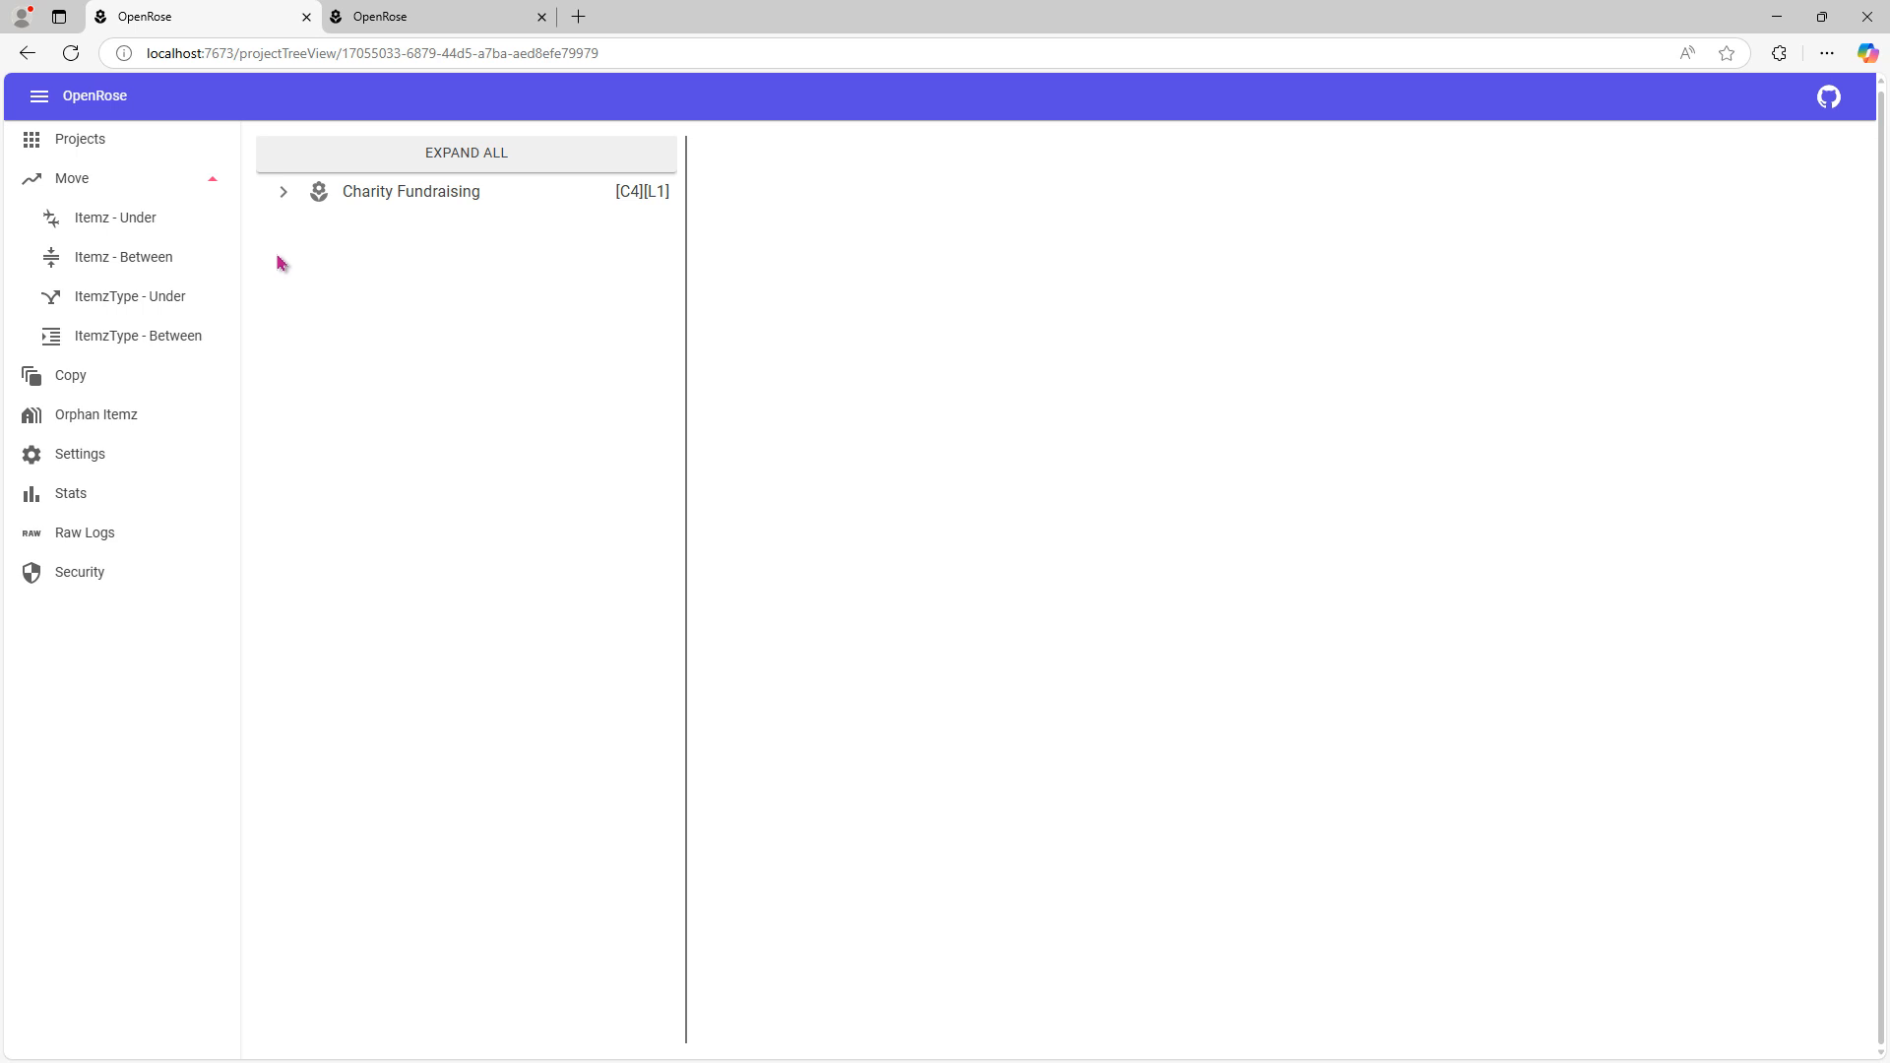
click(284, 192)
click(301, 309)
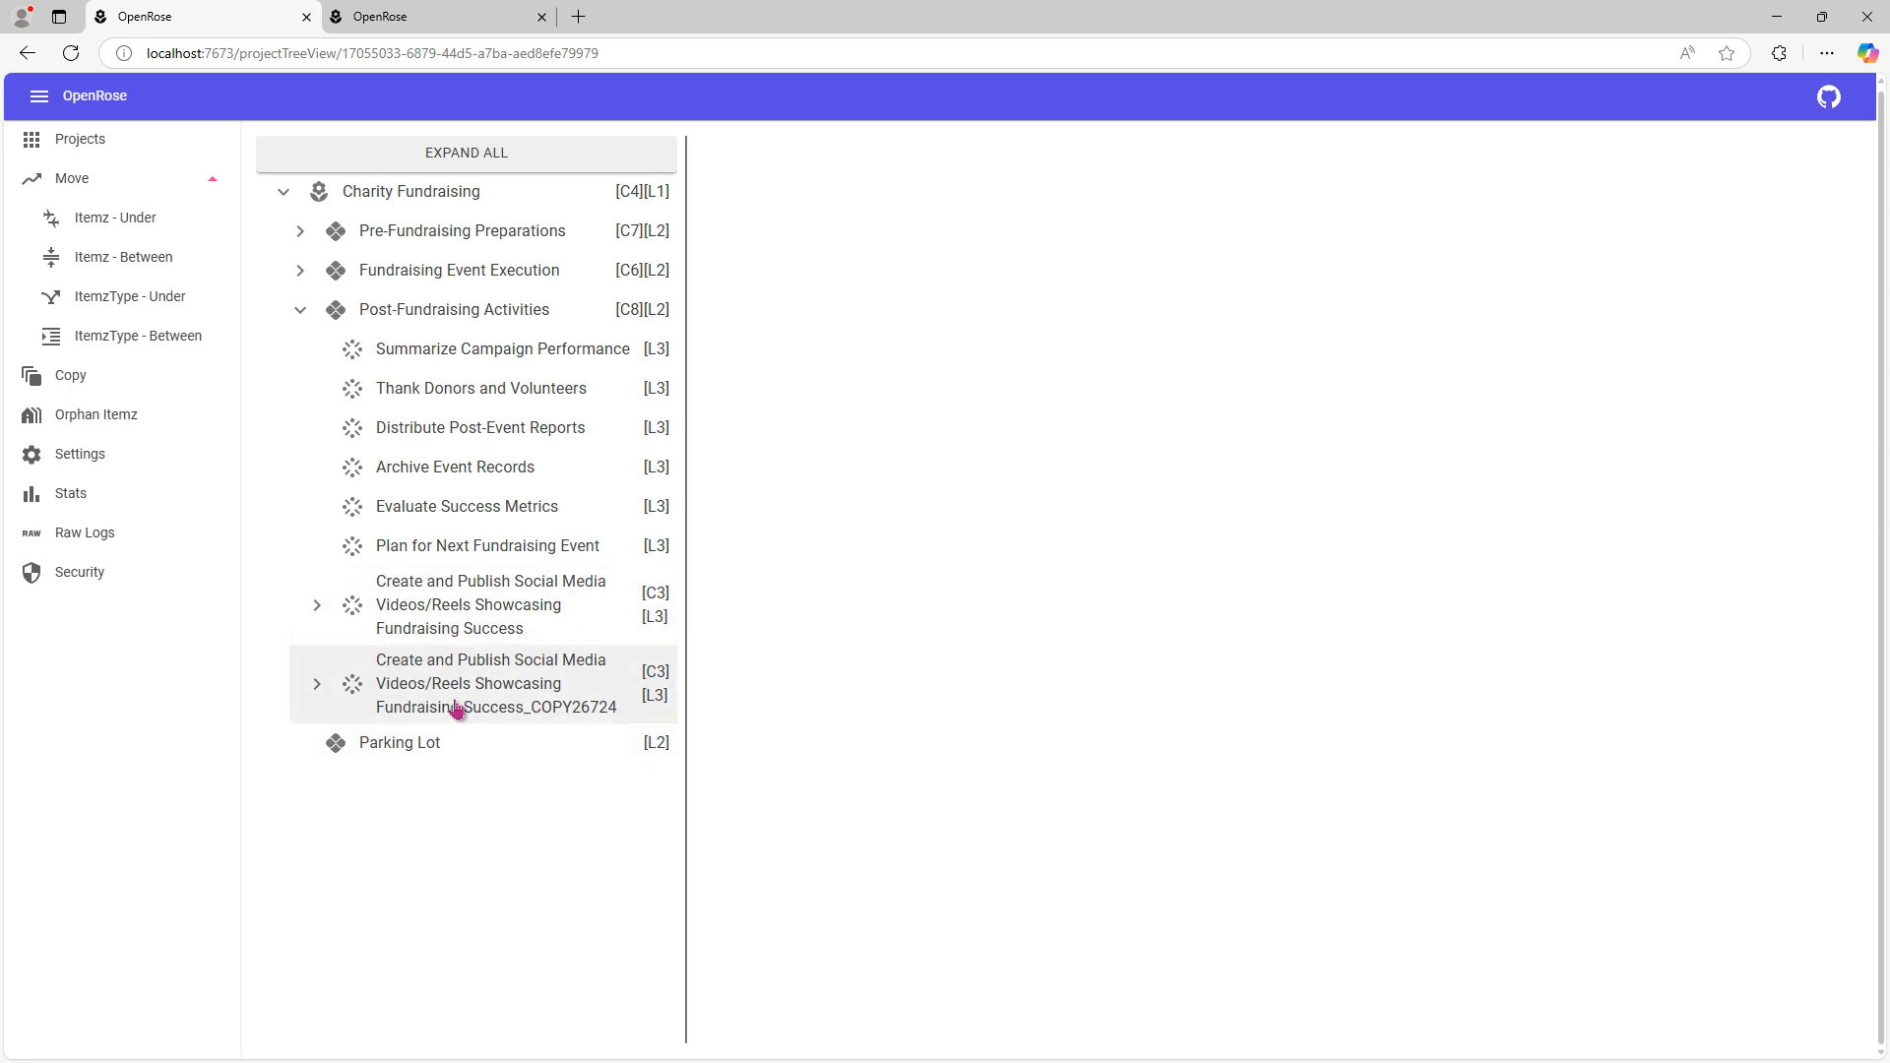
click(443, 604)
click(317, 607)
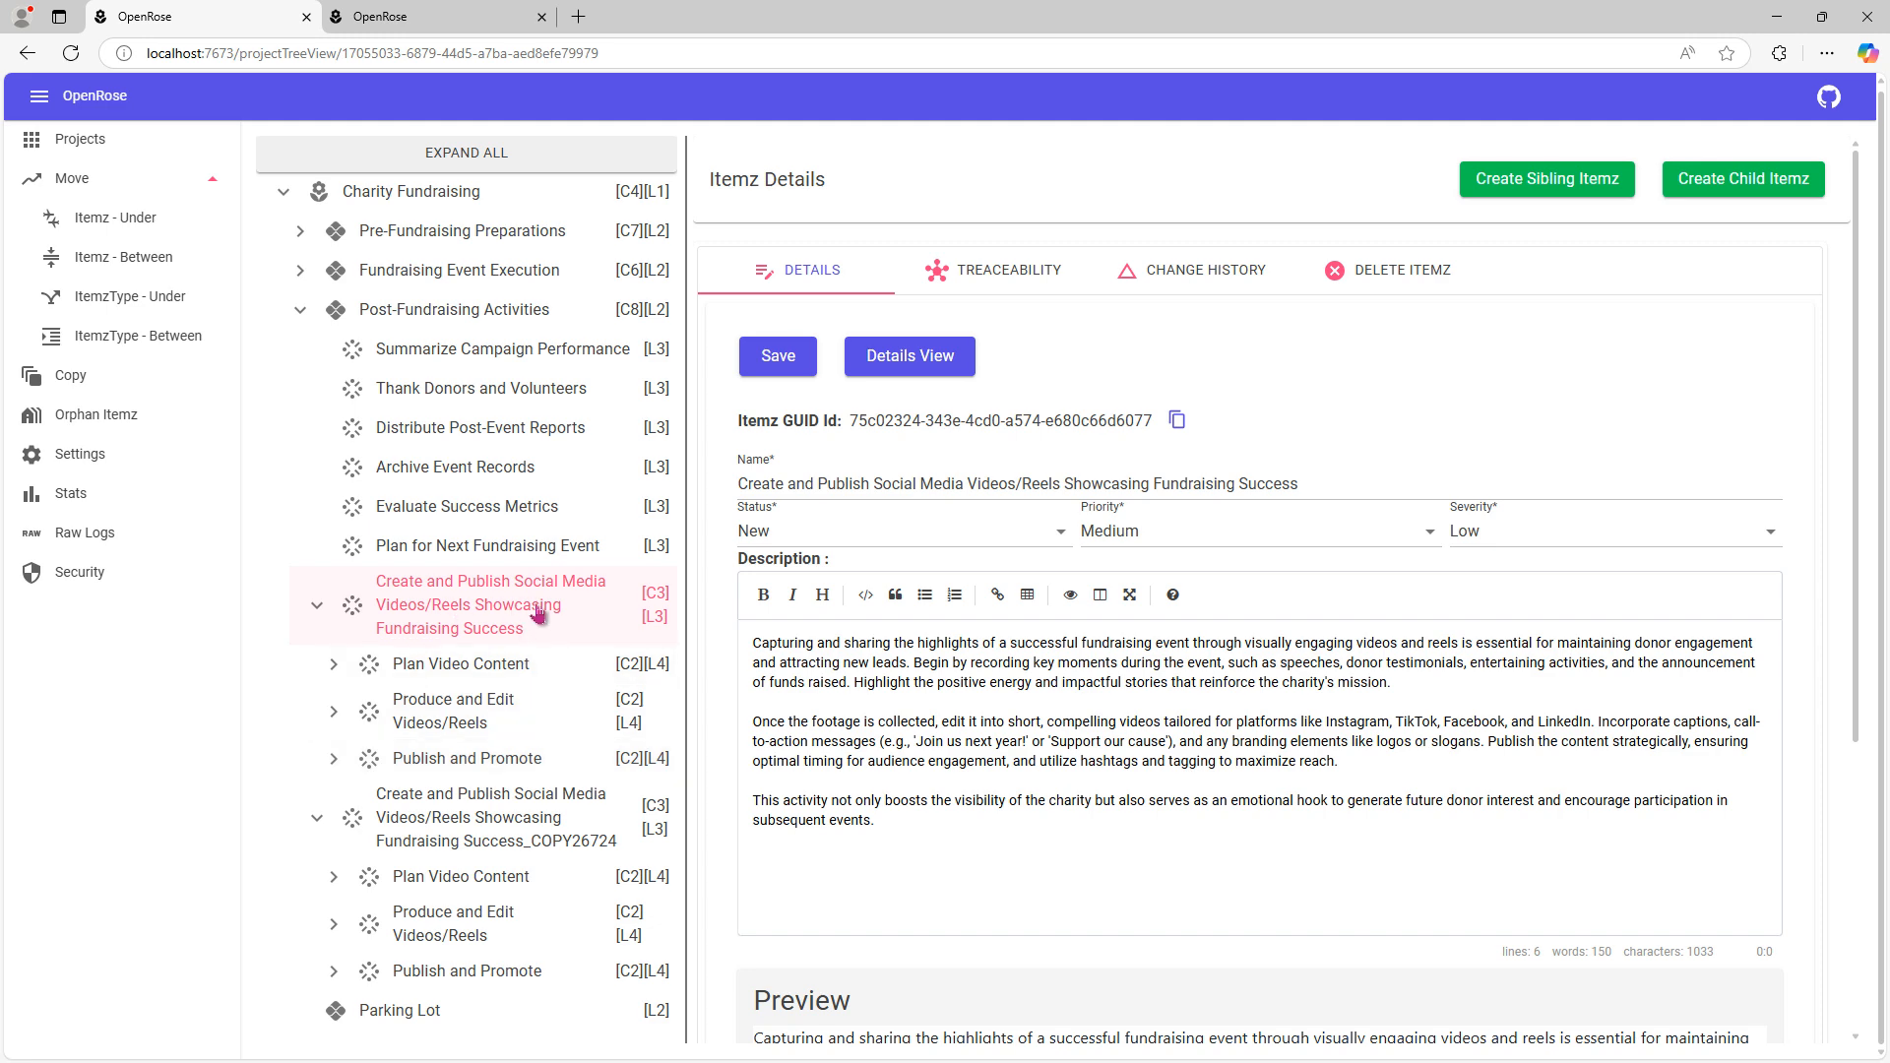
Step: Review the change history of the original Create and Publish Social Media Videos/Reels Showcasing Fundraising Success Itemz
click(1231, 280)
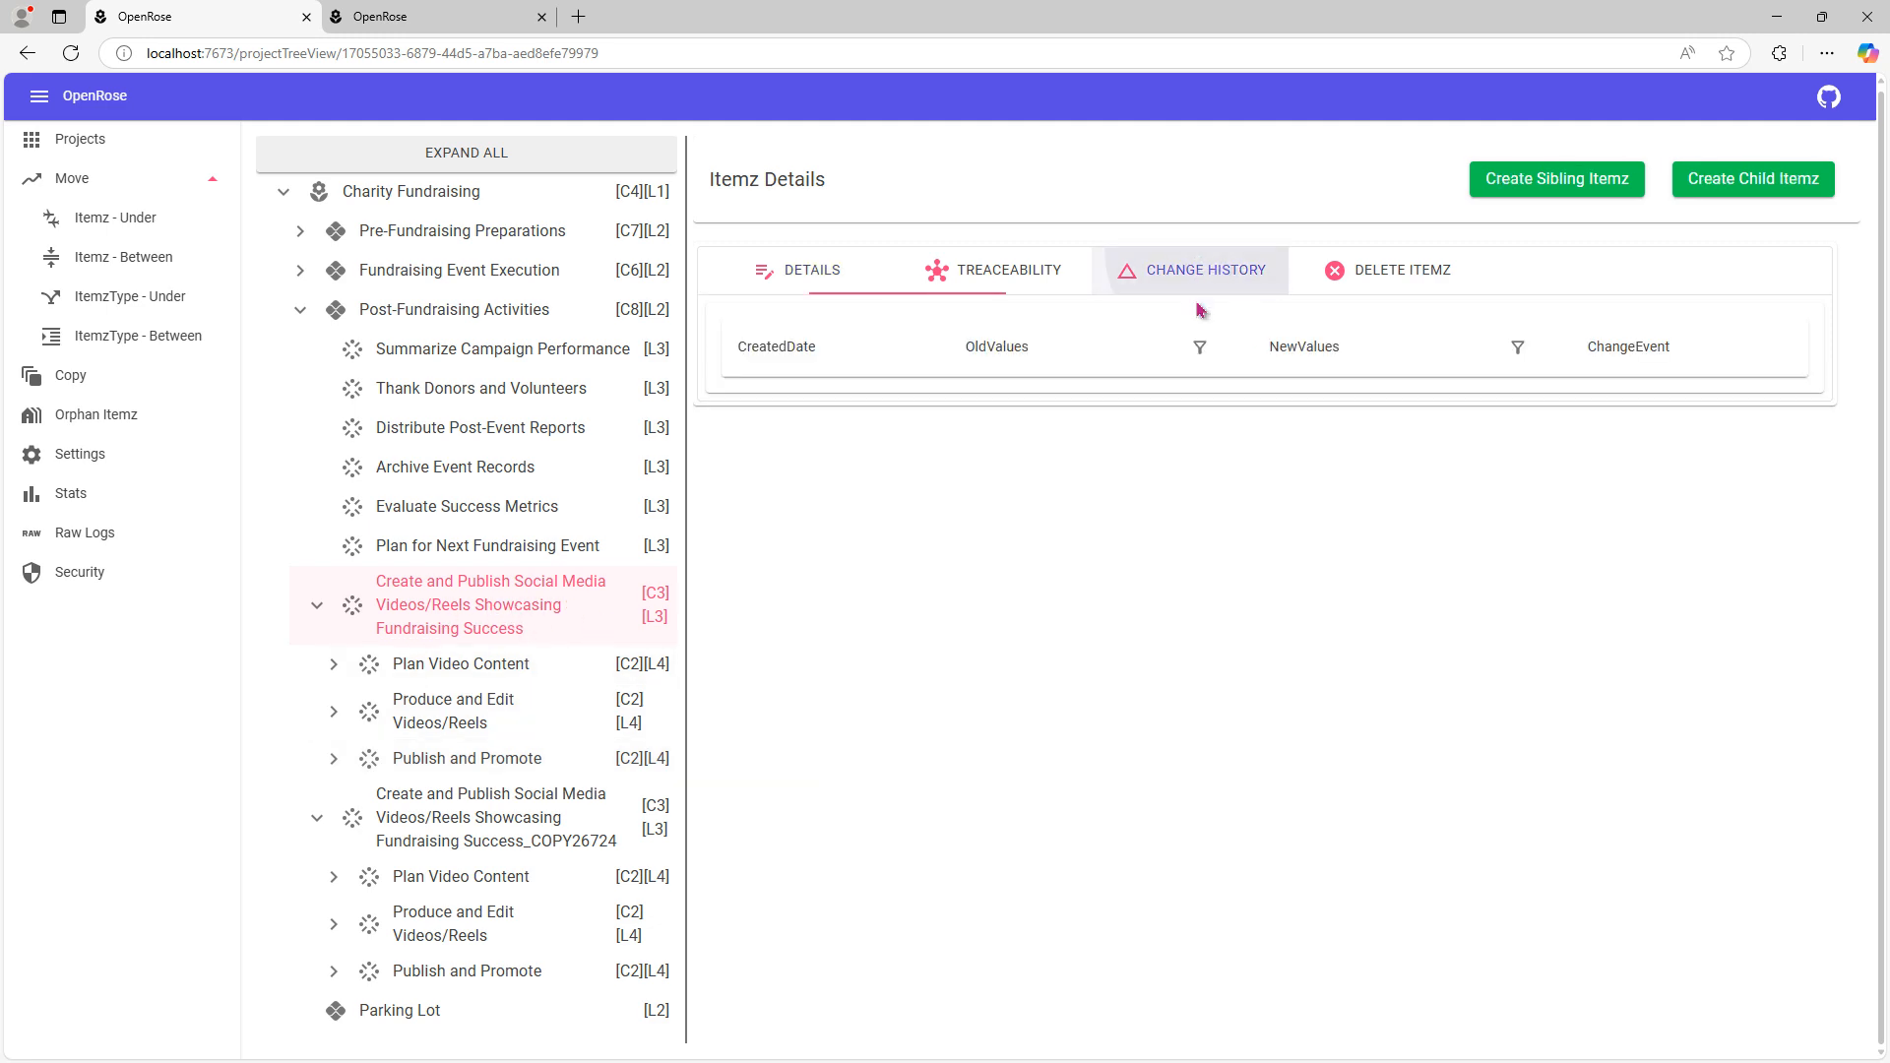
scroll(1467, 679, down, 1)
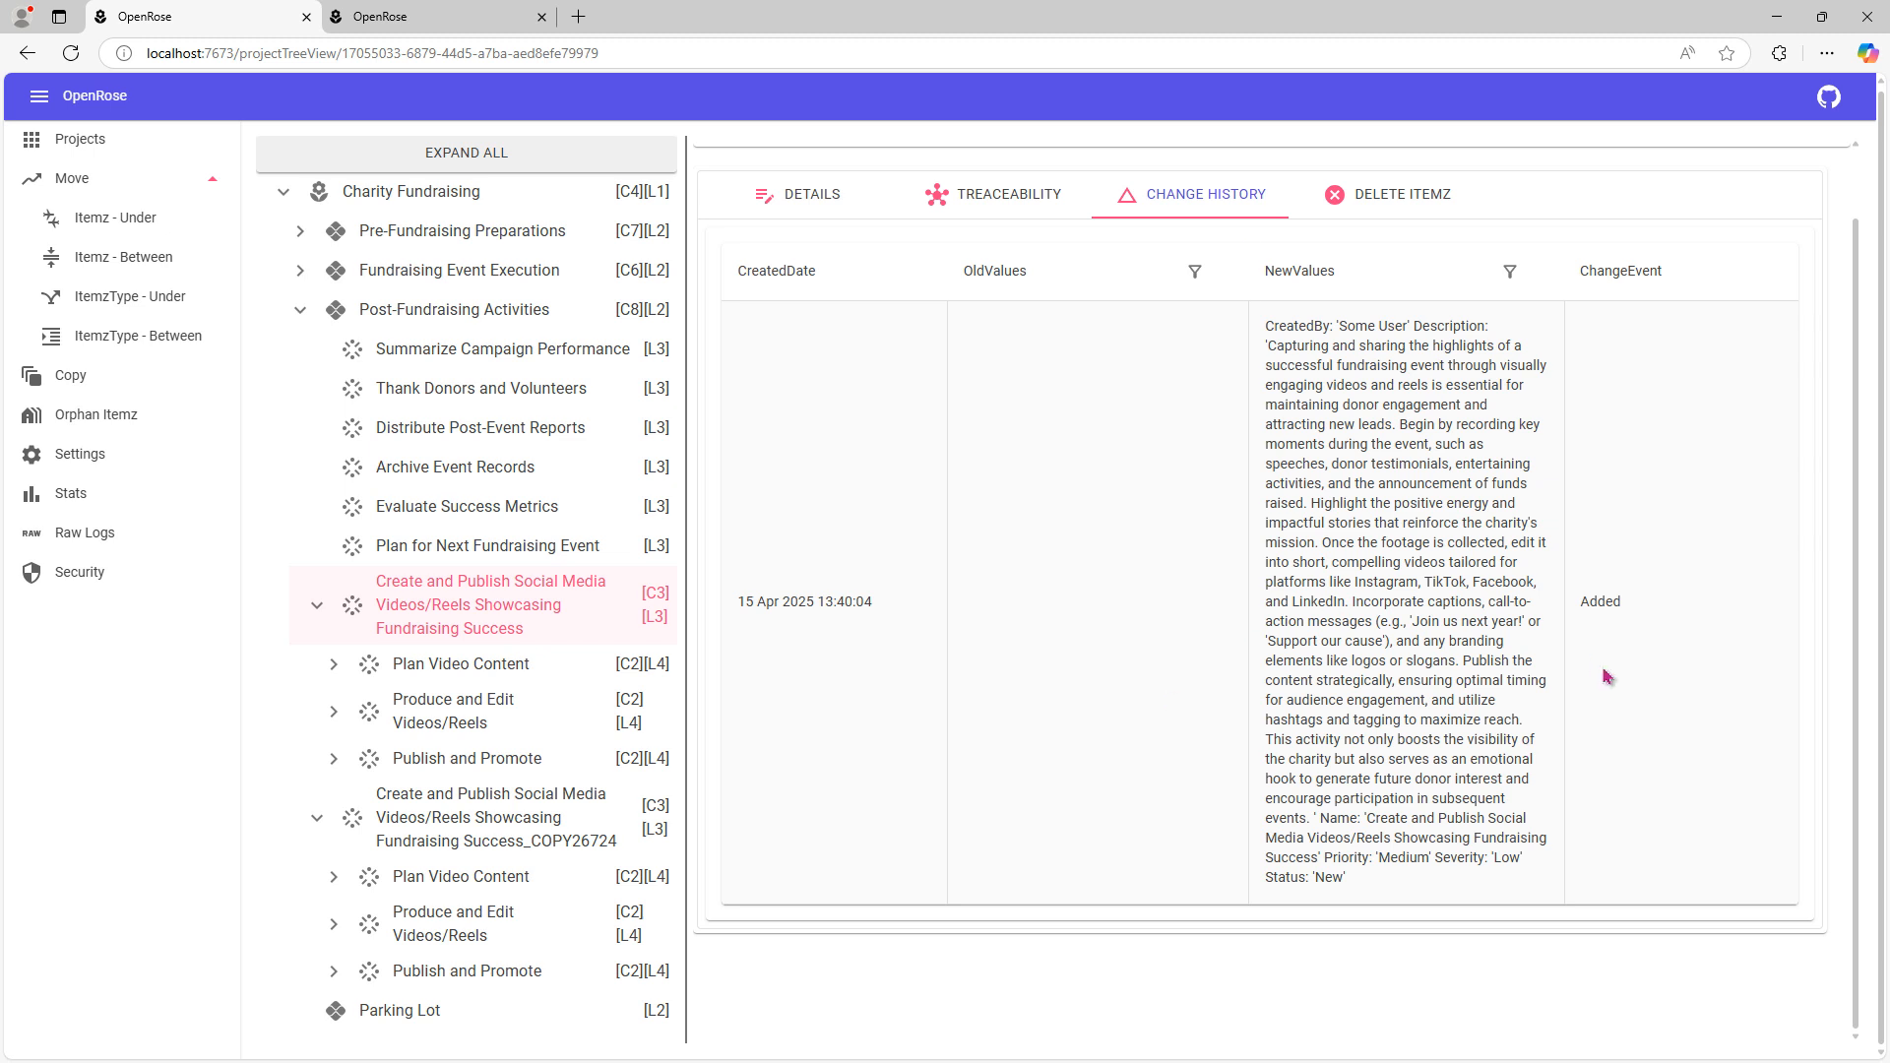
scroll(1145, 672, up, 1)
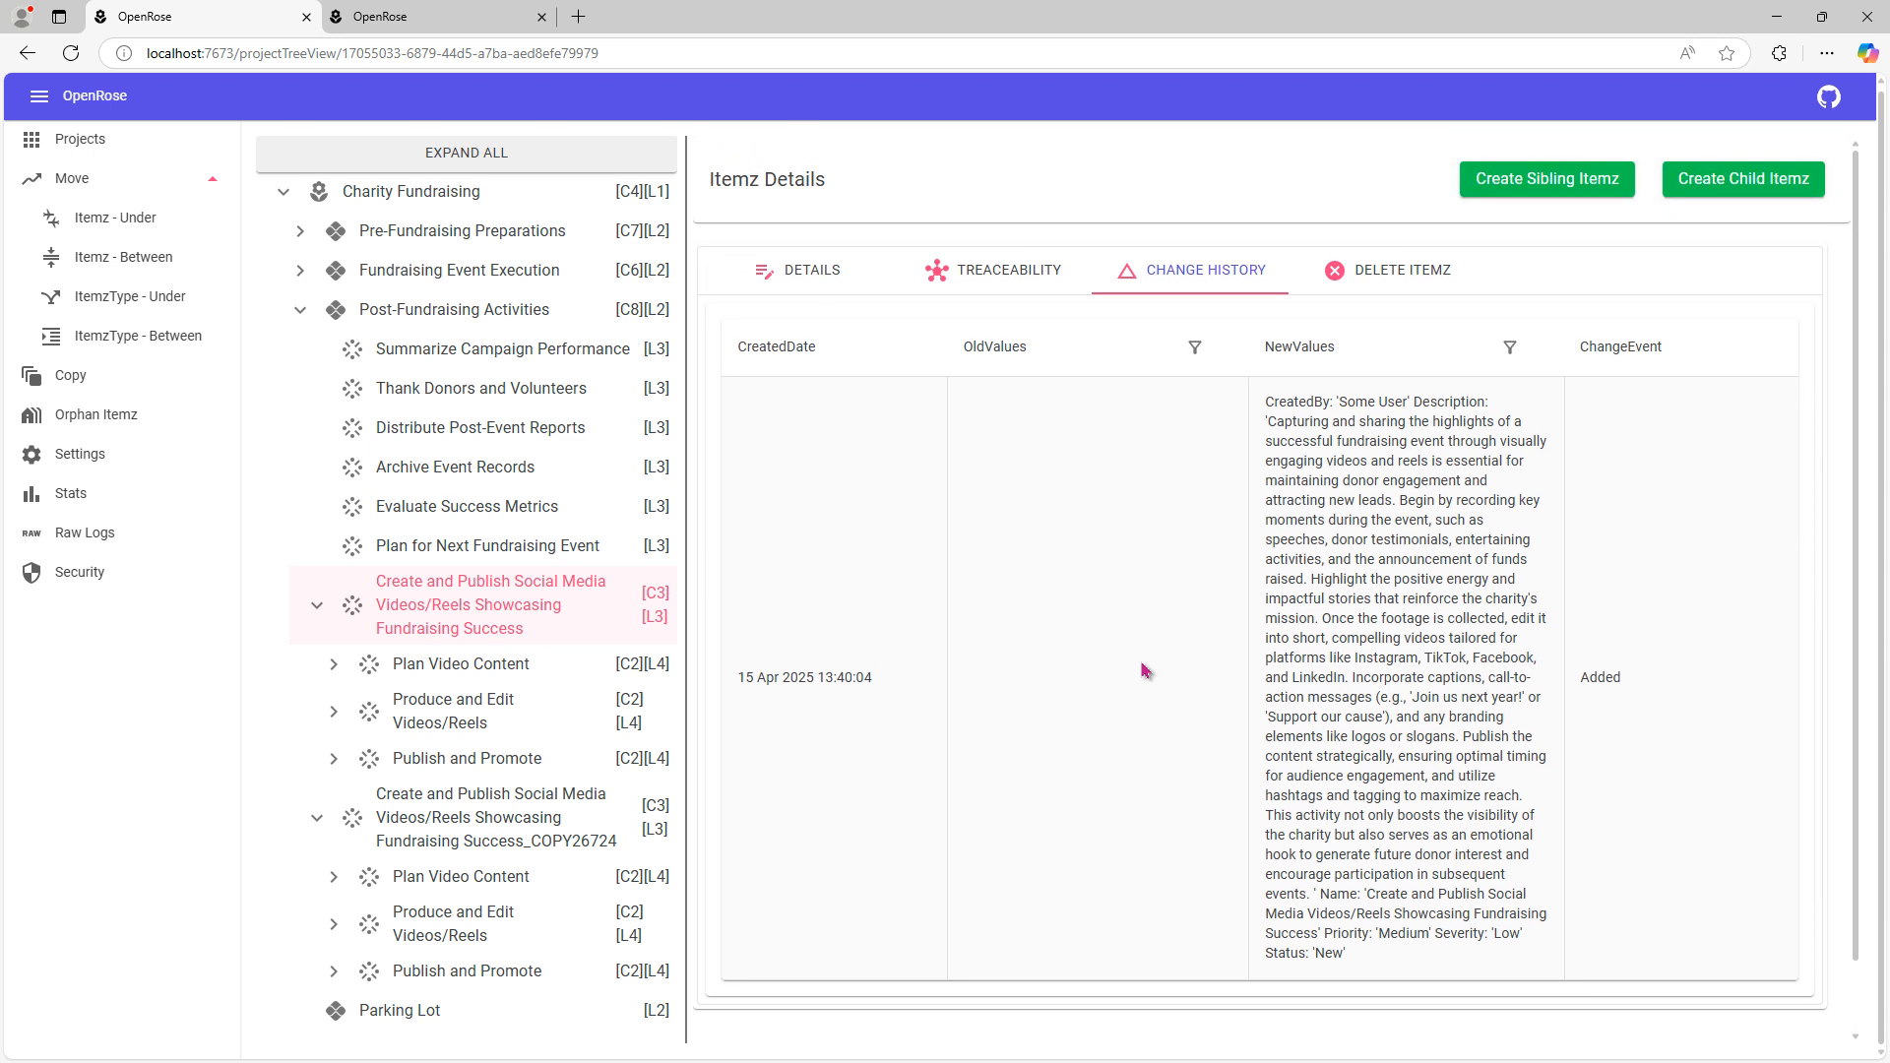
Step: Open the copied social media videos Itemz and examine the new values and change event in its change history
click(493, 820)
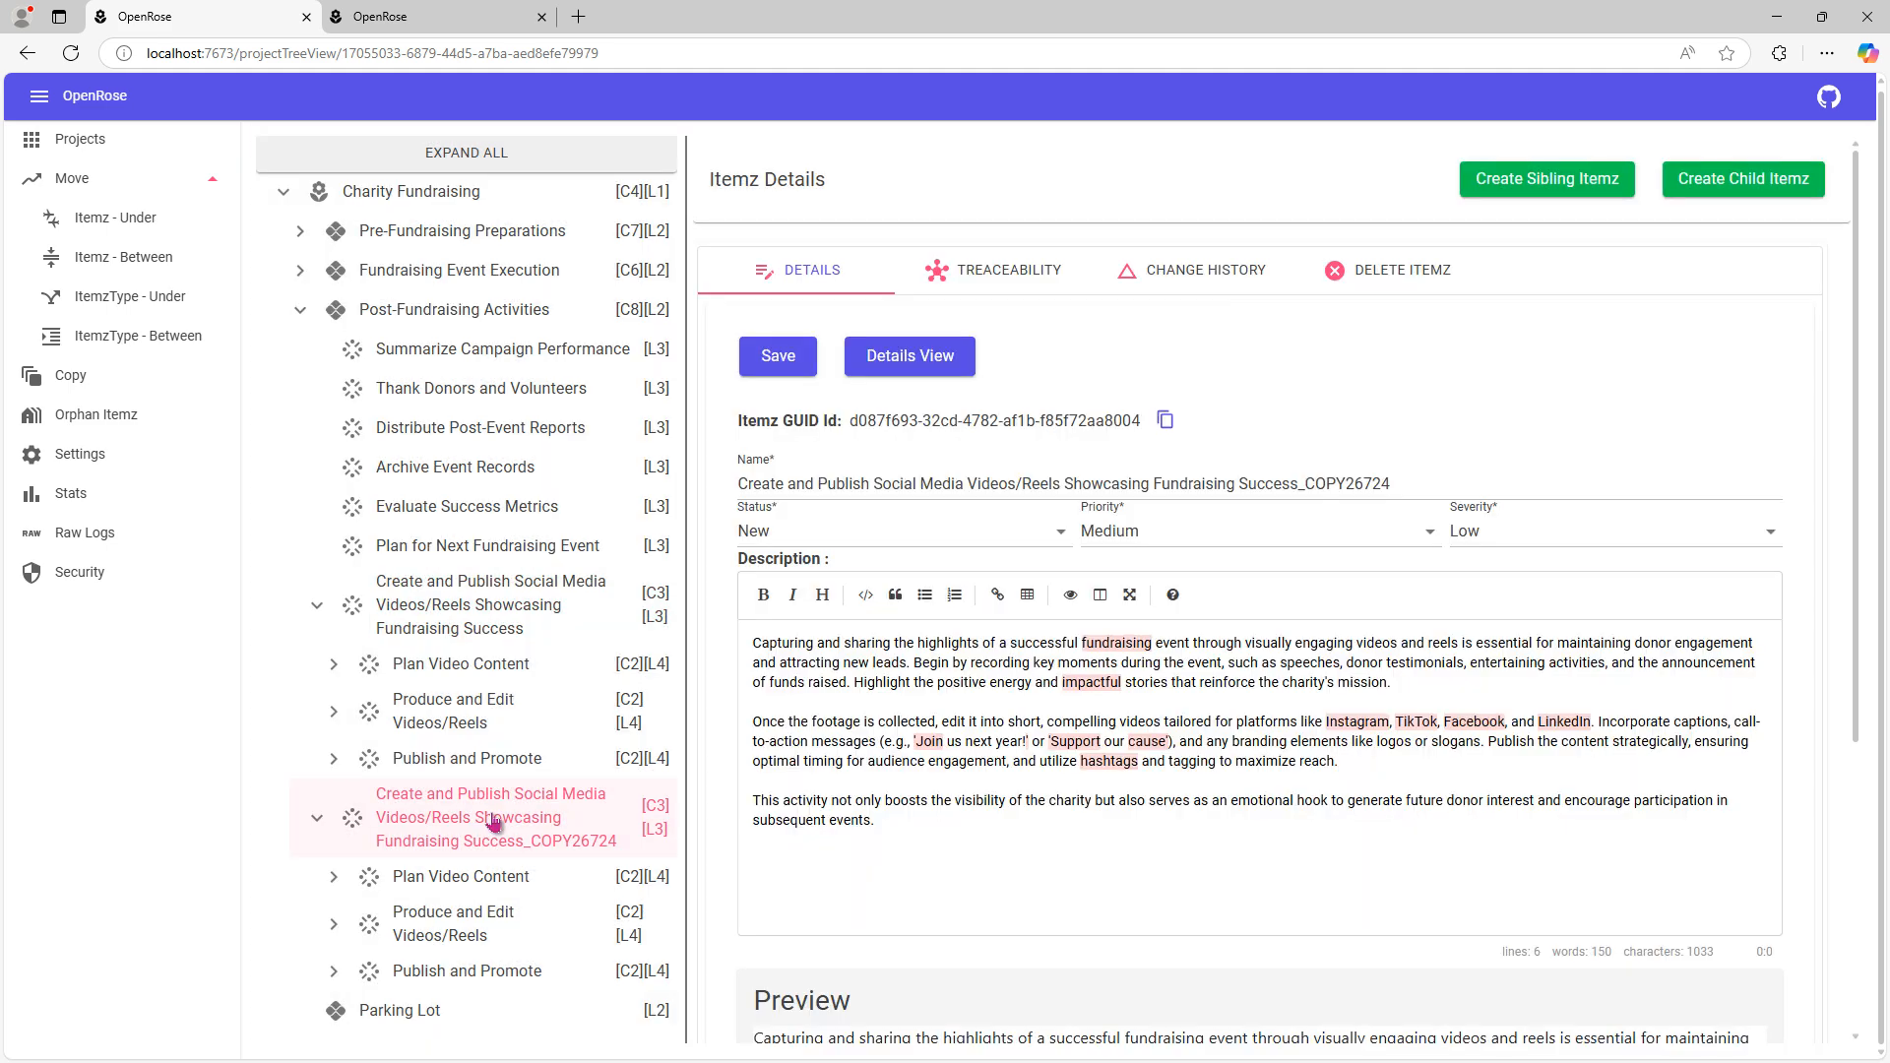
click(1226, 300)
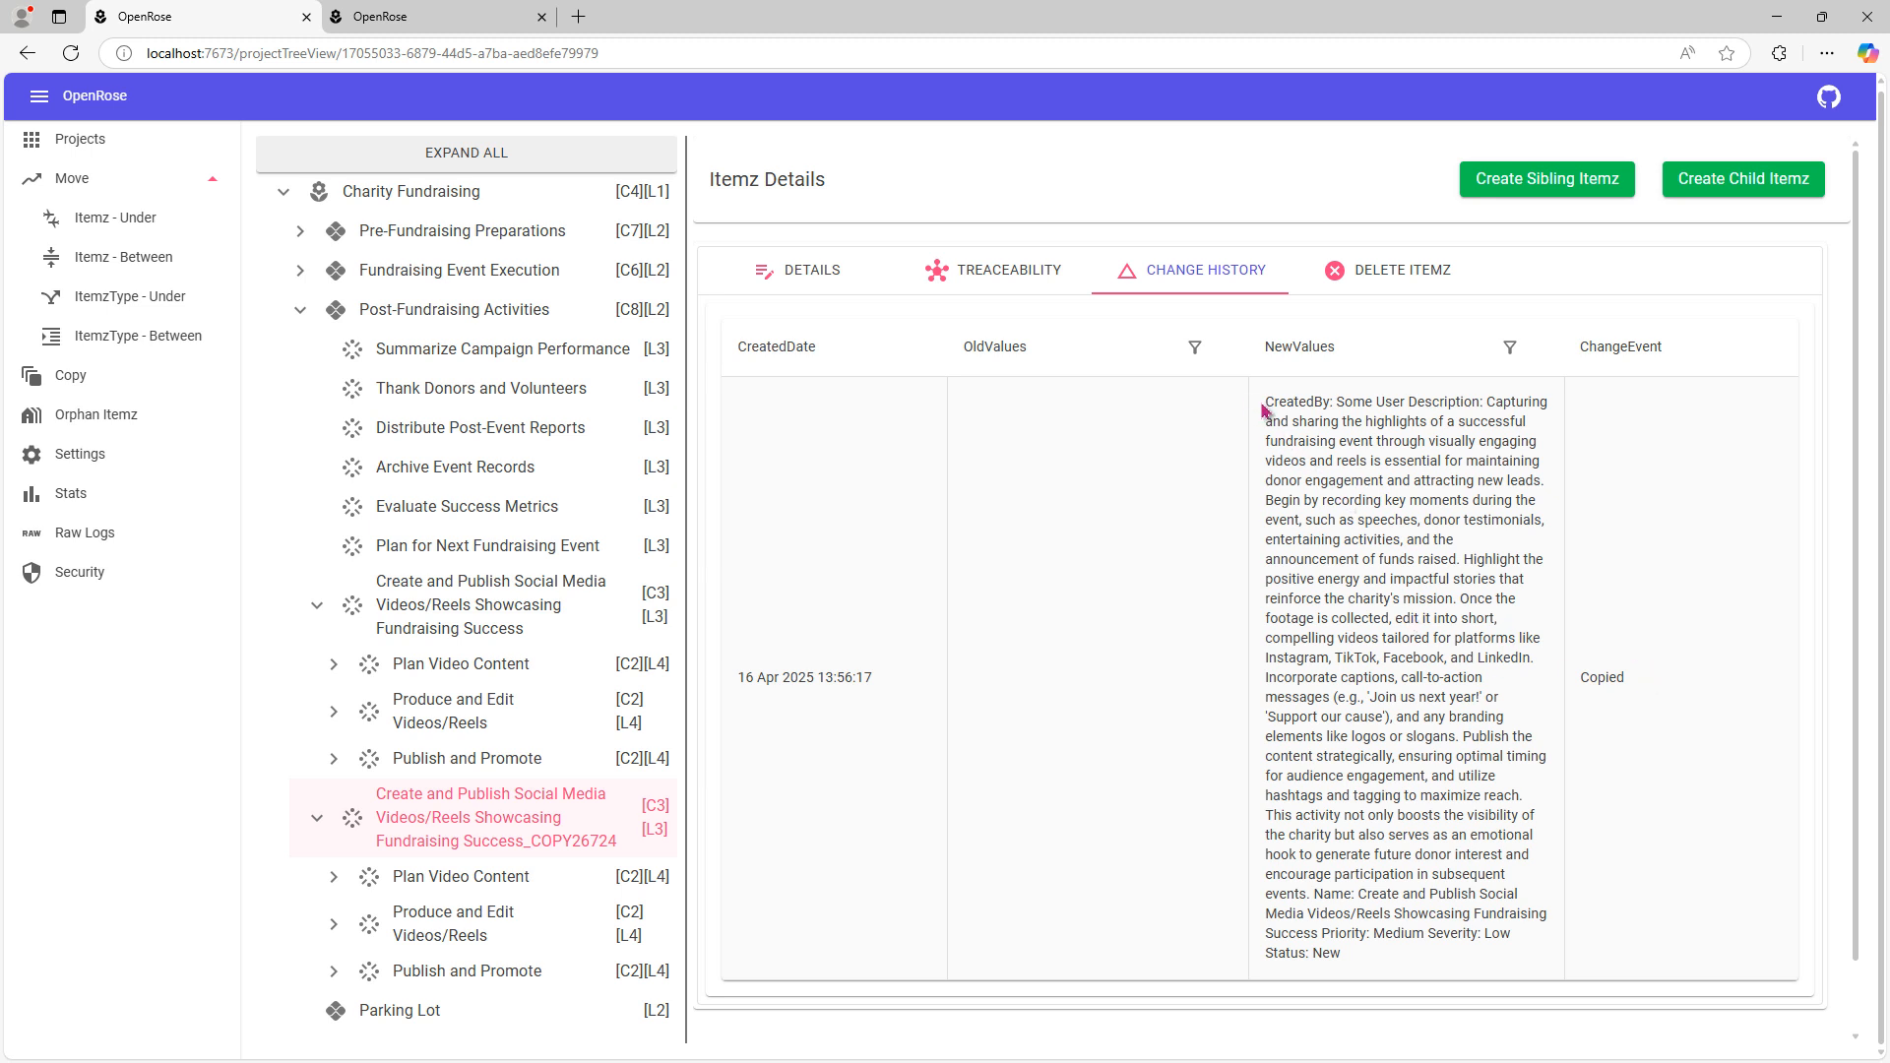
drag(1264, 408, 1417, 962)
drag(1660, 683, 1579, 687)
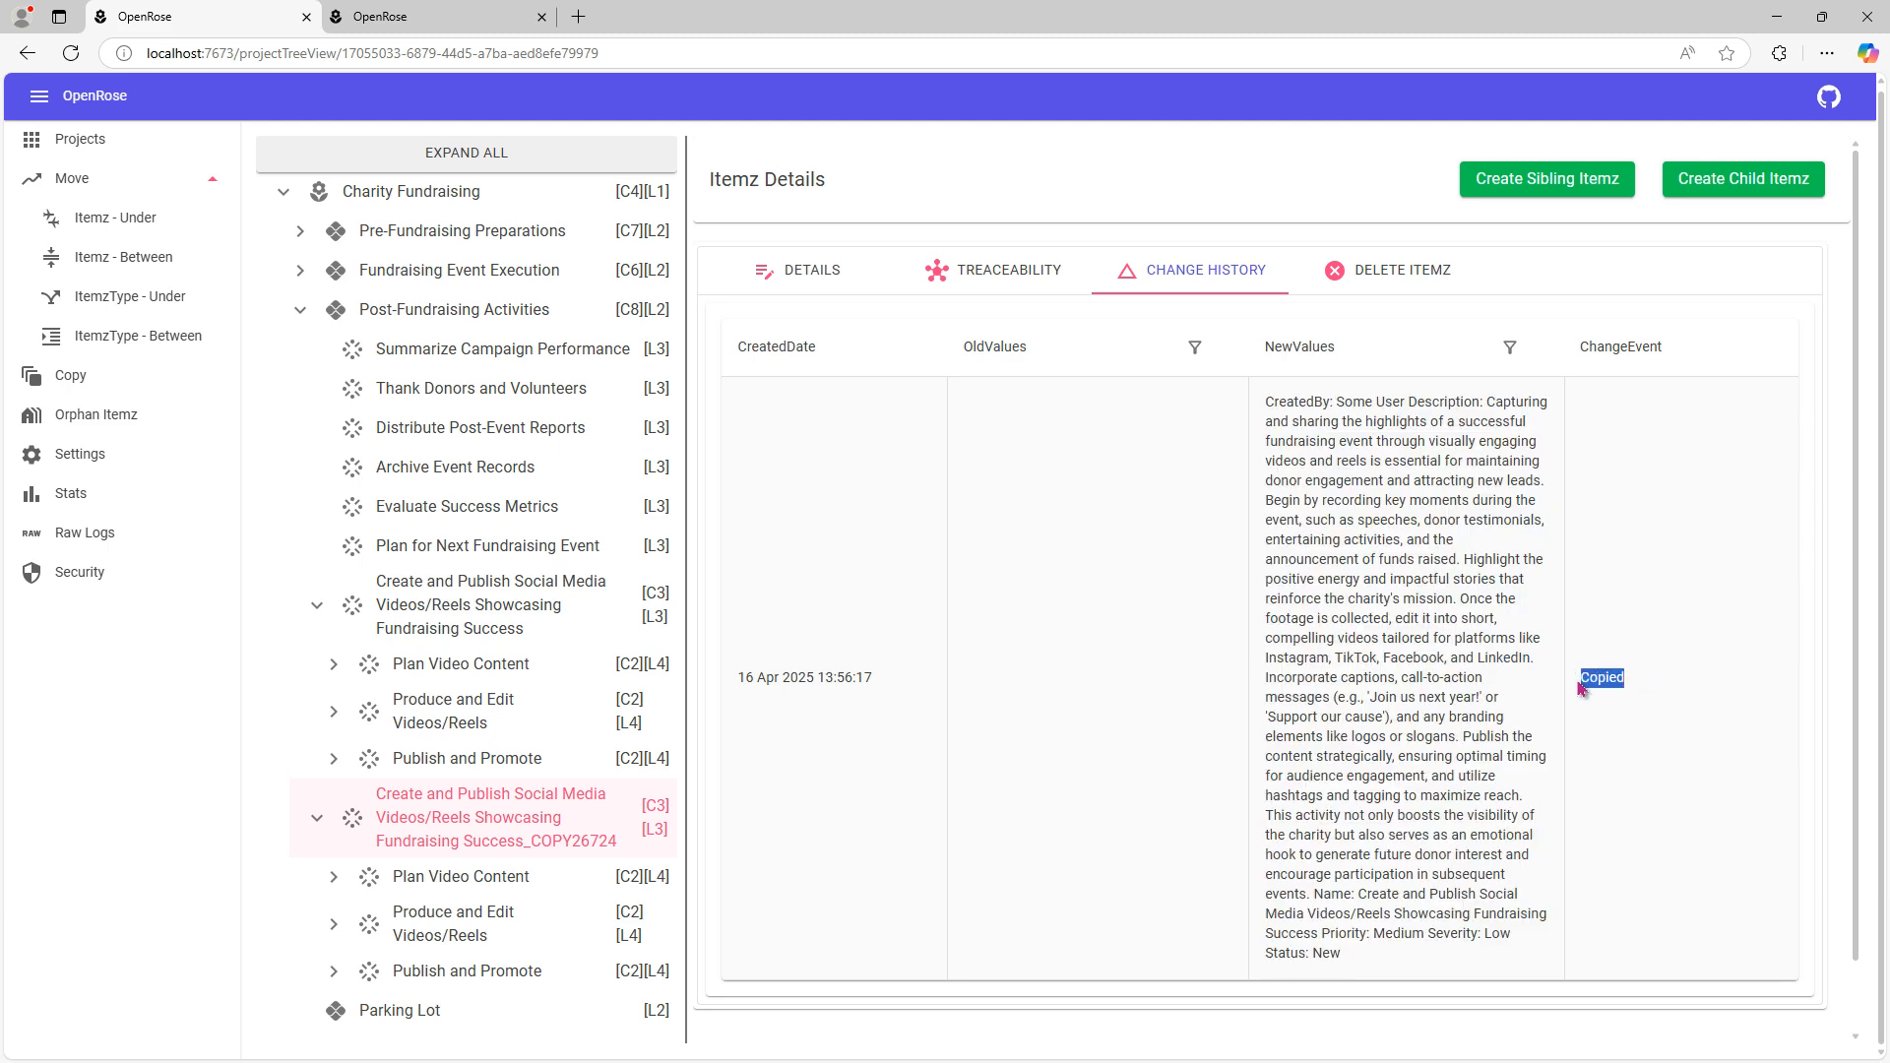
drag(1667, 755, 1568, 701)
click(1664, 751)
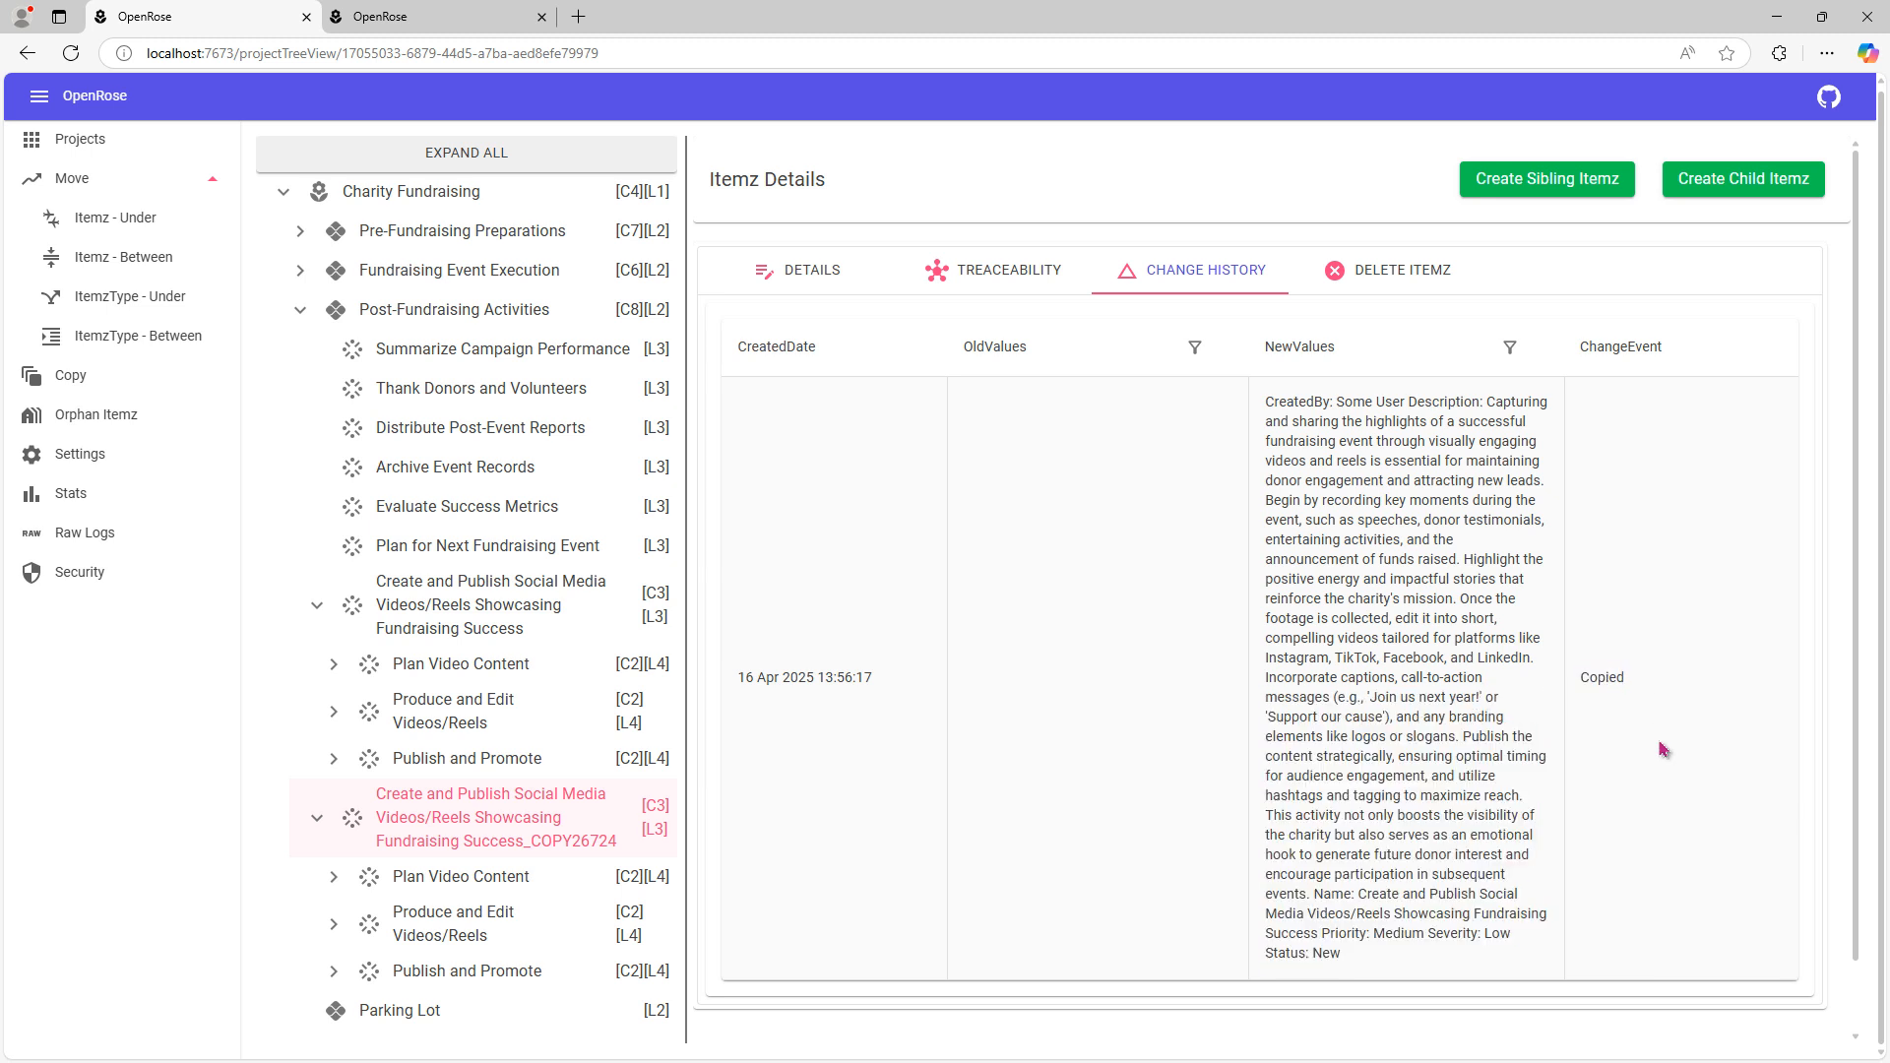
Step: Expand Plan Video Content under the copied Itemz and check the change history of its Draft Script and Visual Concepts child
click(334, 876)
scroll(502, 891, down, 1)
click(485, 884)
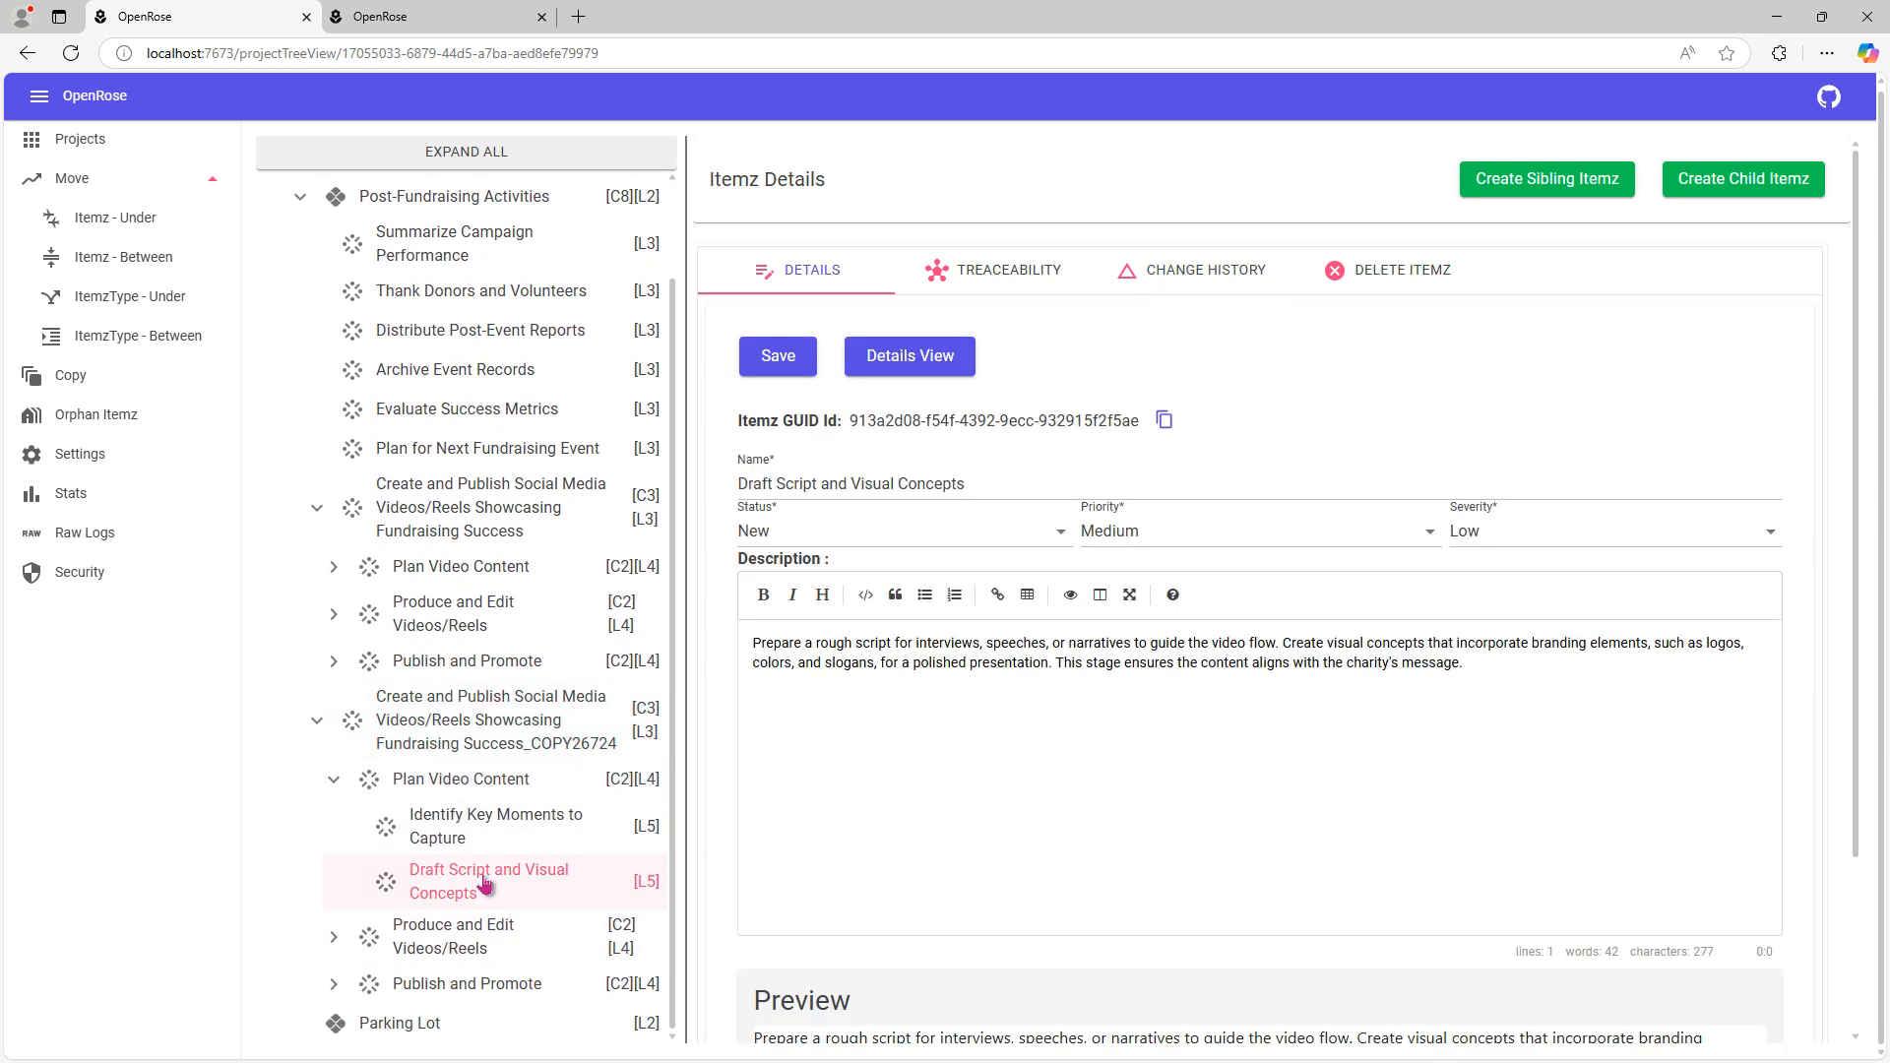
click(1278, 292)
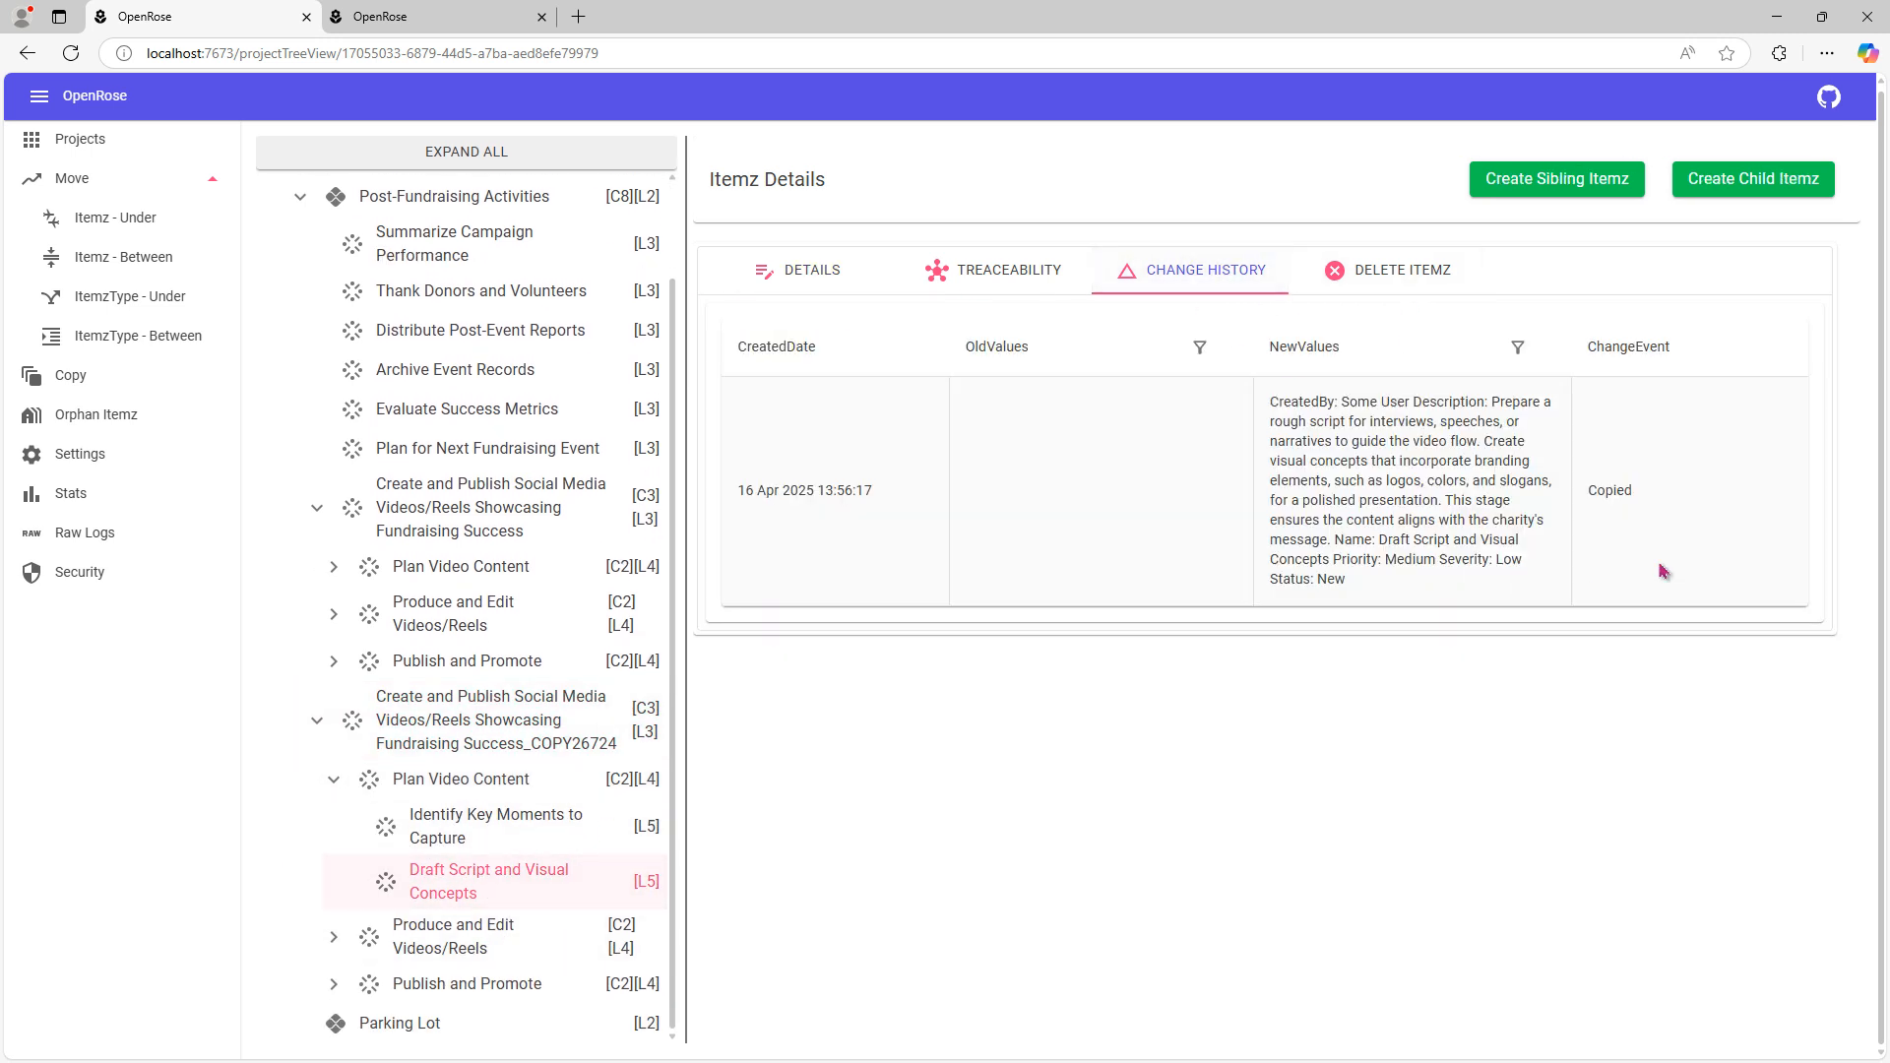
mouse_move(1665, 573)
mouse_down()
mouse_move(1680, 508)
mouse_move(1673, 550)
mouse_up()
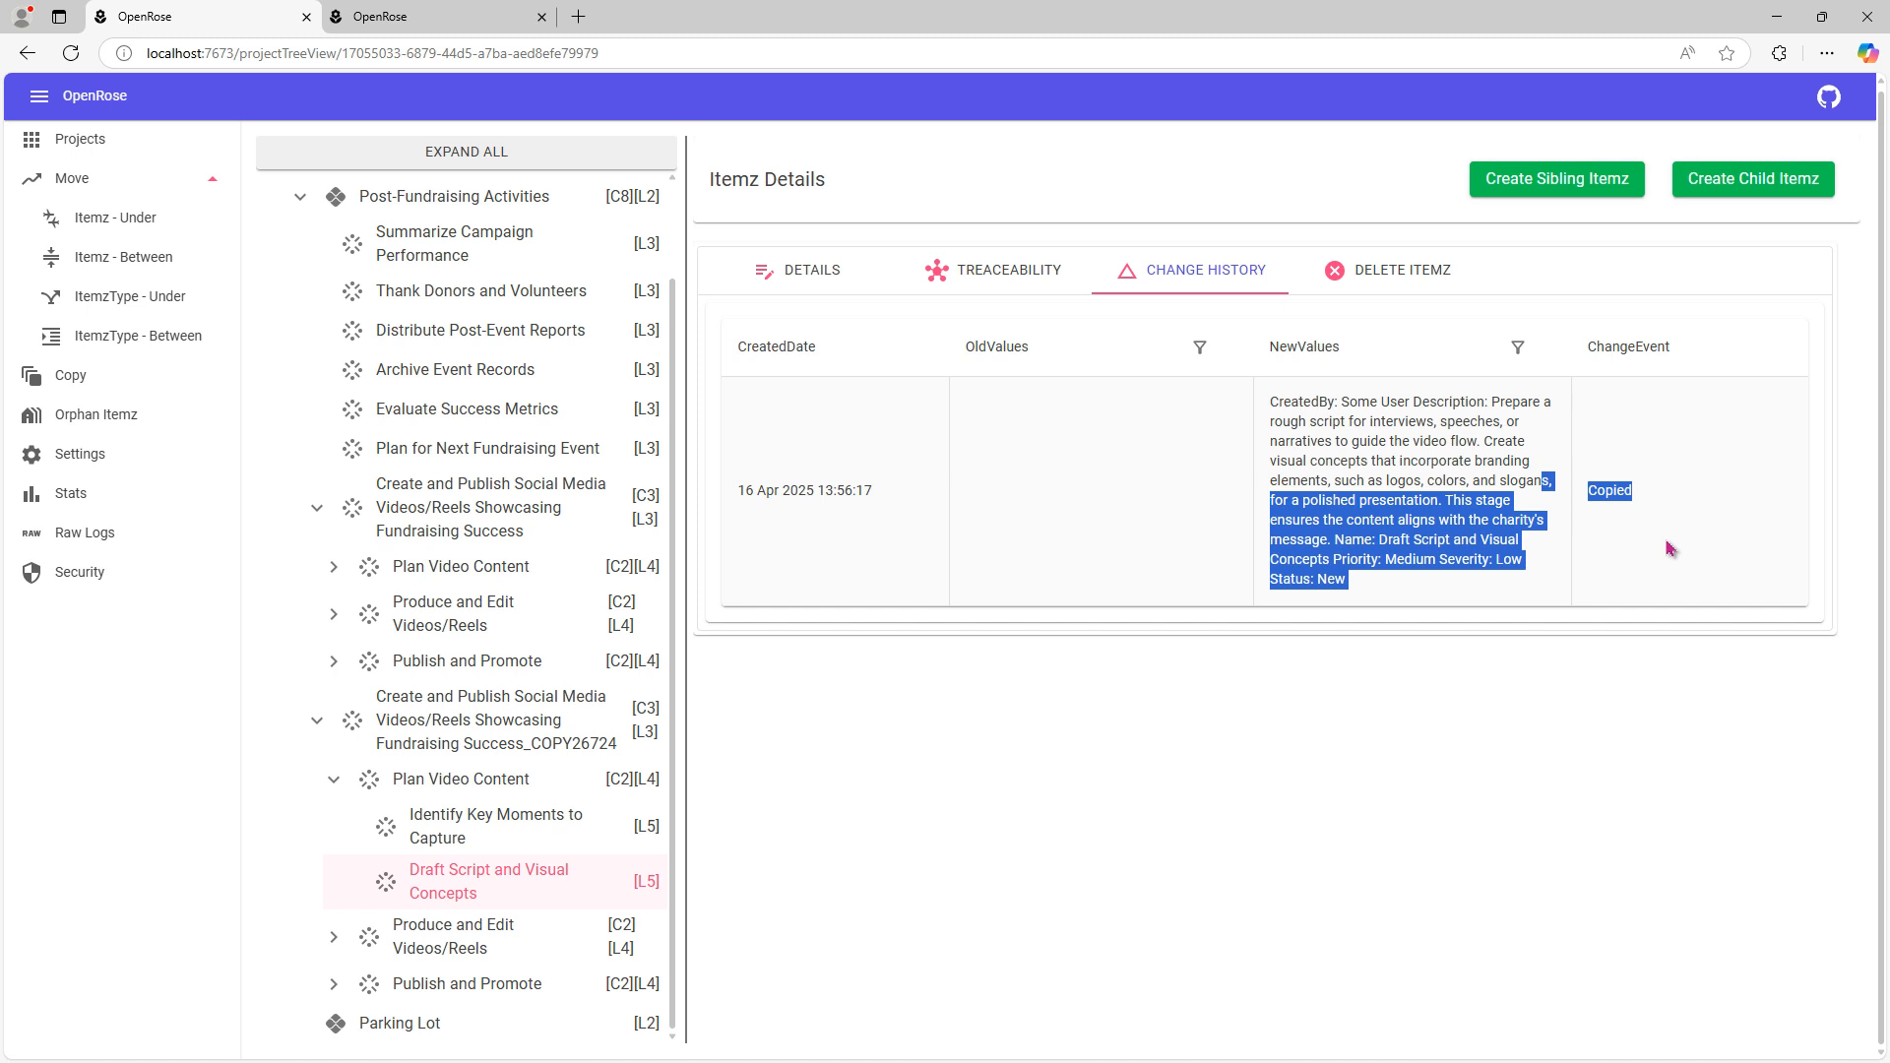
click(1671, 548)
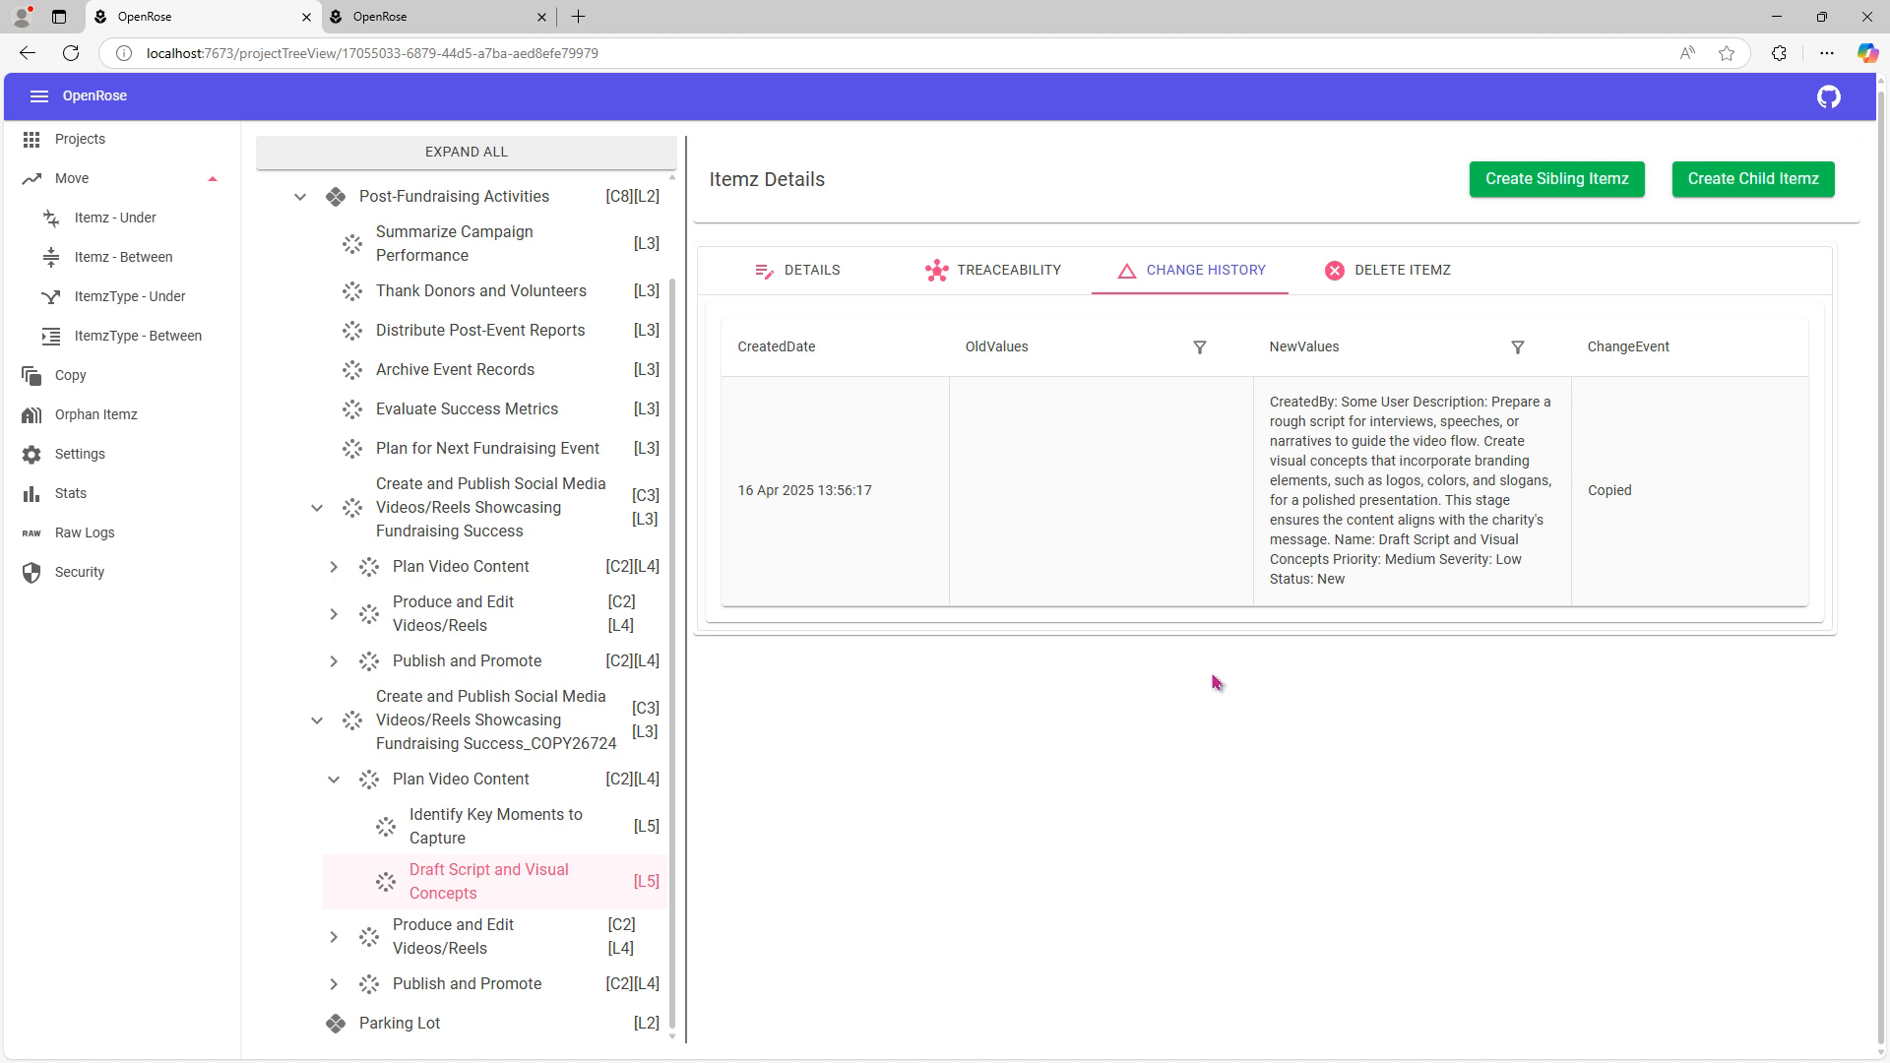
Step: Examine the change event, new values and created date in the change history of the copied Draft Script and Visual Concepts Itemz
double_click(1614, 491)
click(1634, 539)
drag(1268, 402, 1383, 591)
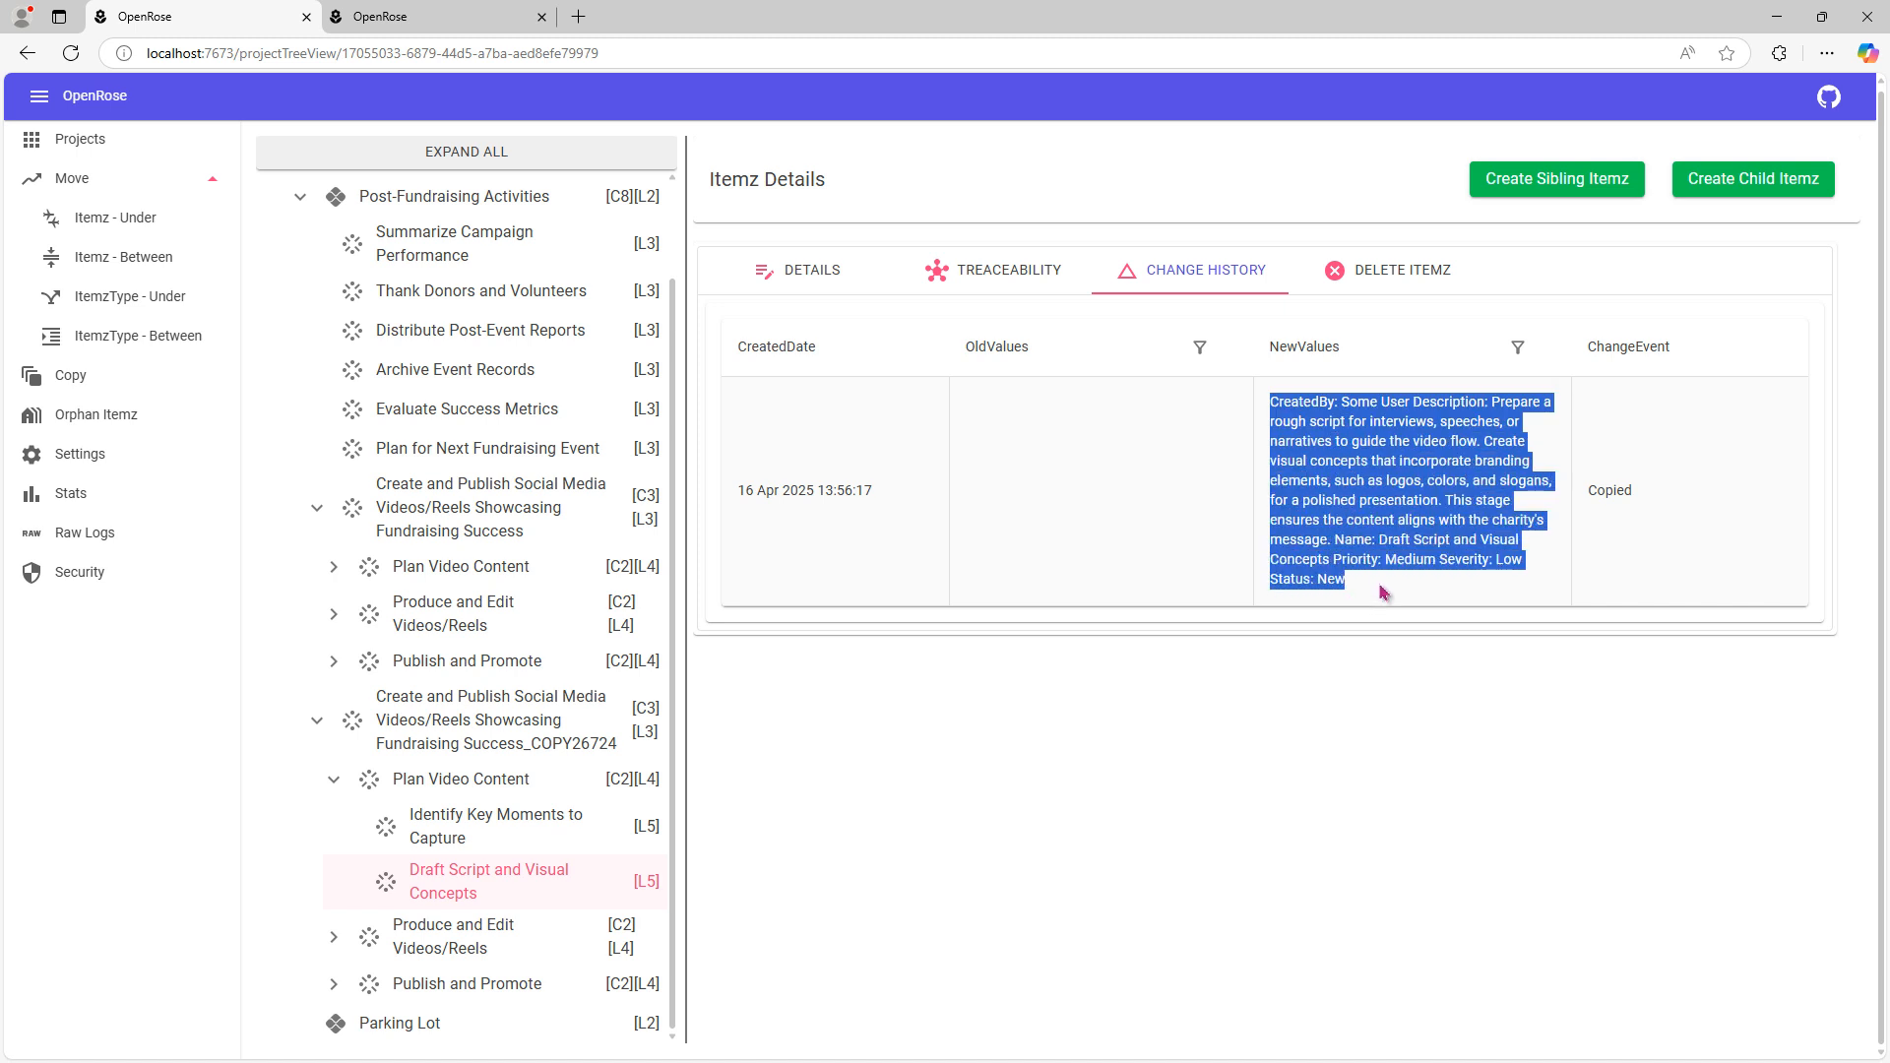
click(968, 579)
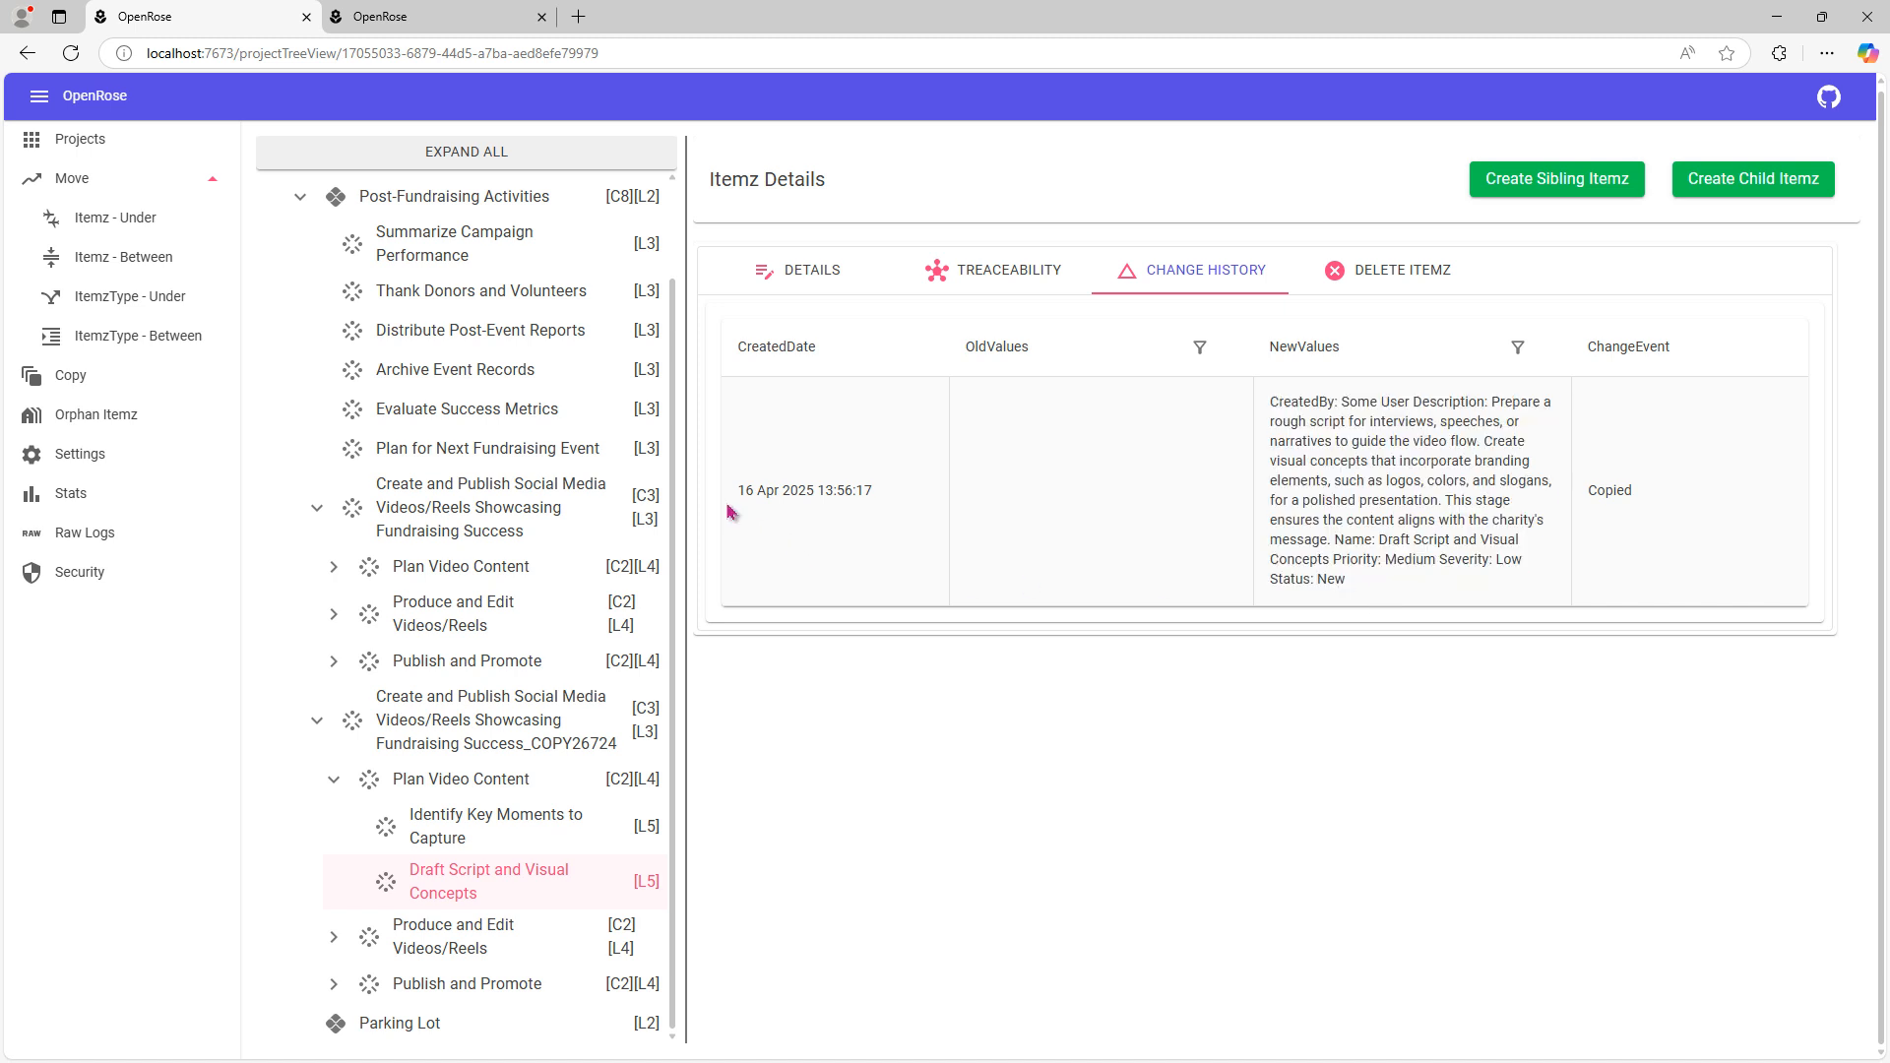
drag(728, 506, 888, 518)
click(1039, 524)
Step: Delete the copied social media videos Itemz under Post-Fundraising Activities together with all its children
click(315, 727)
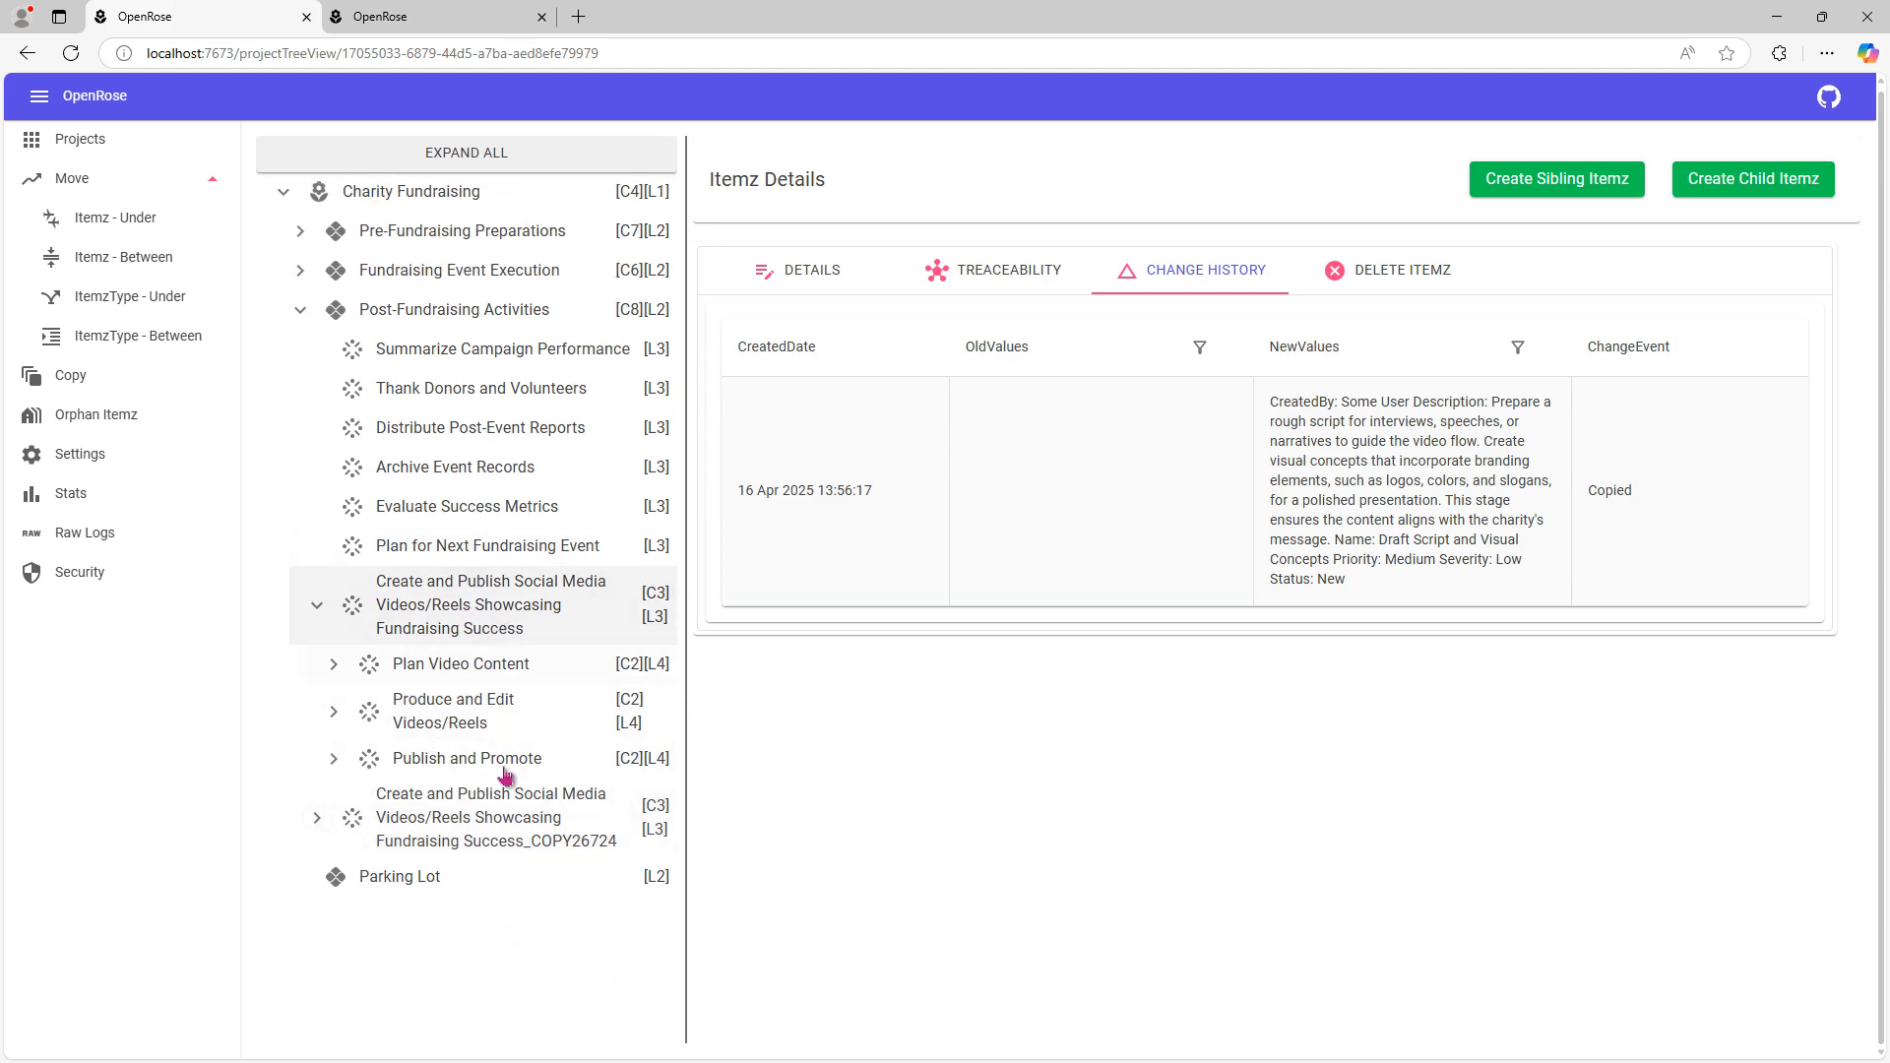
click(541, 830)
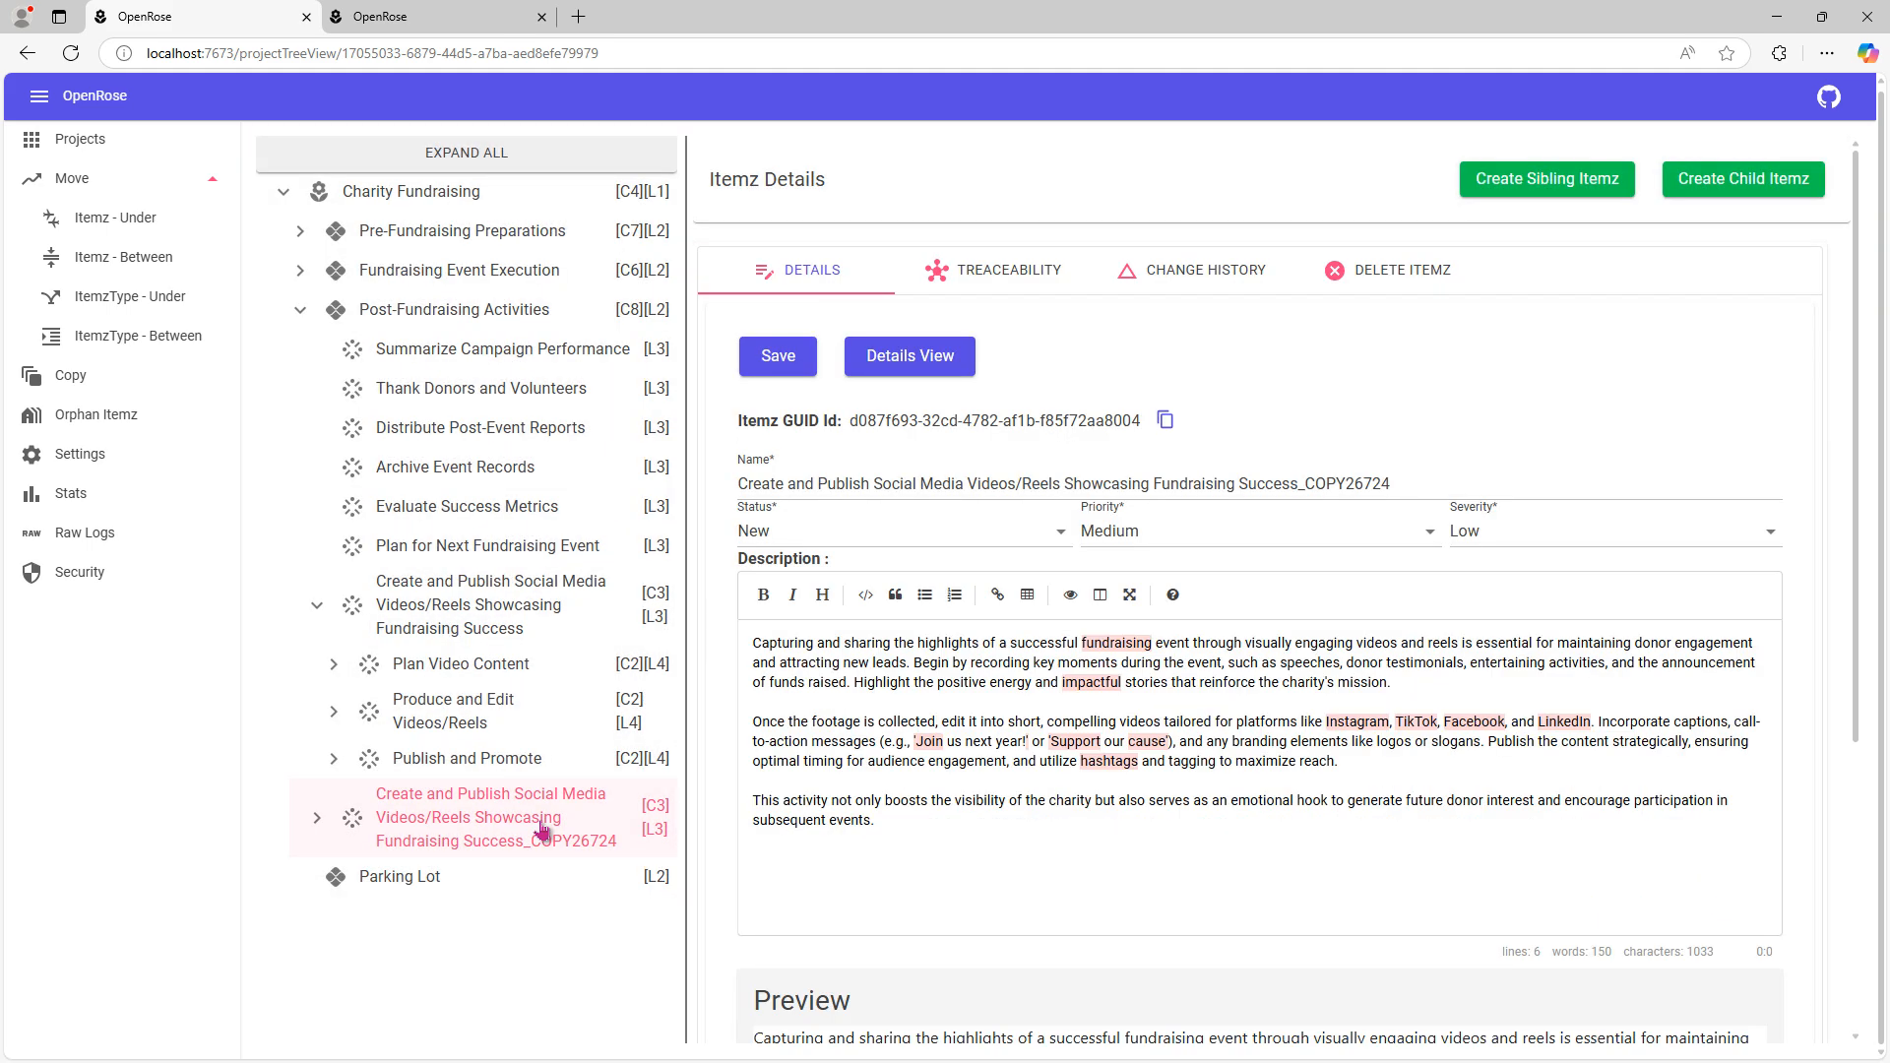
click(1376, 270)
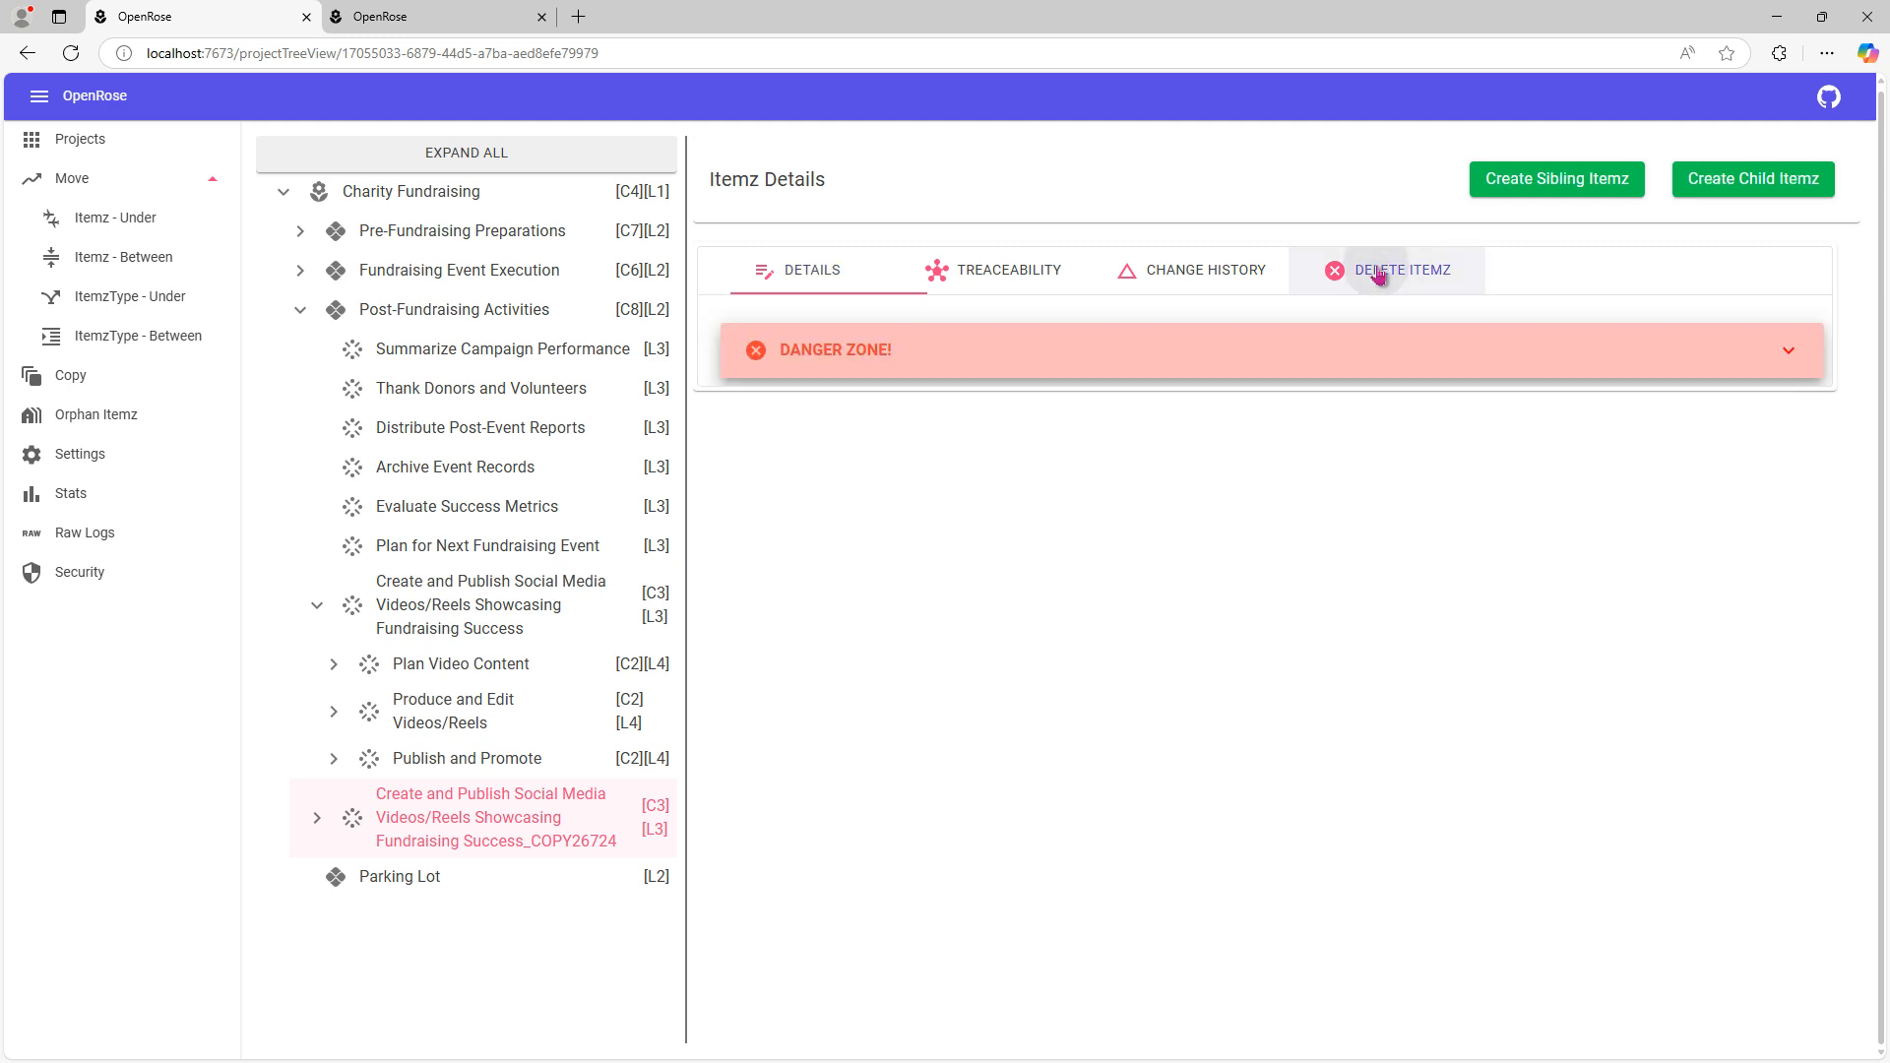
click(958, 355)
click(855, 452)
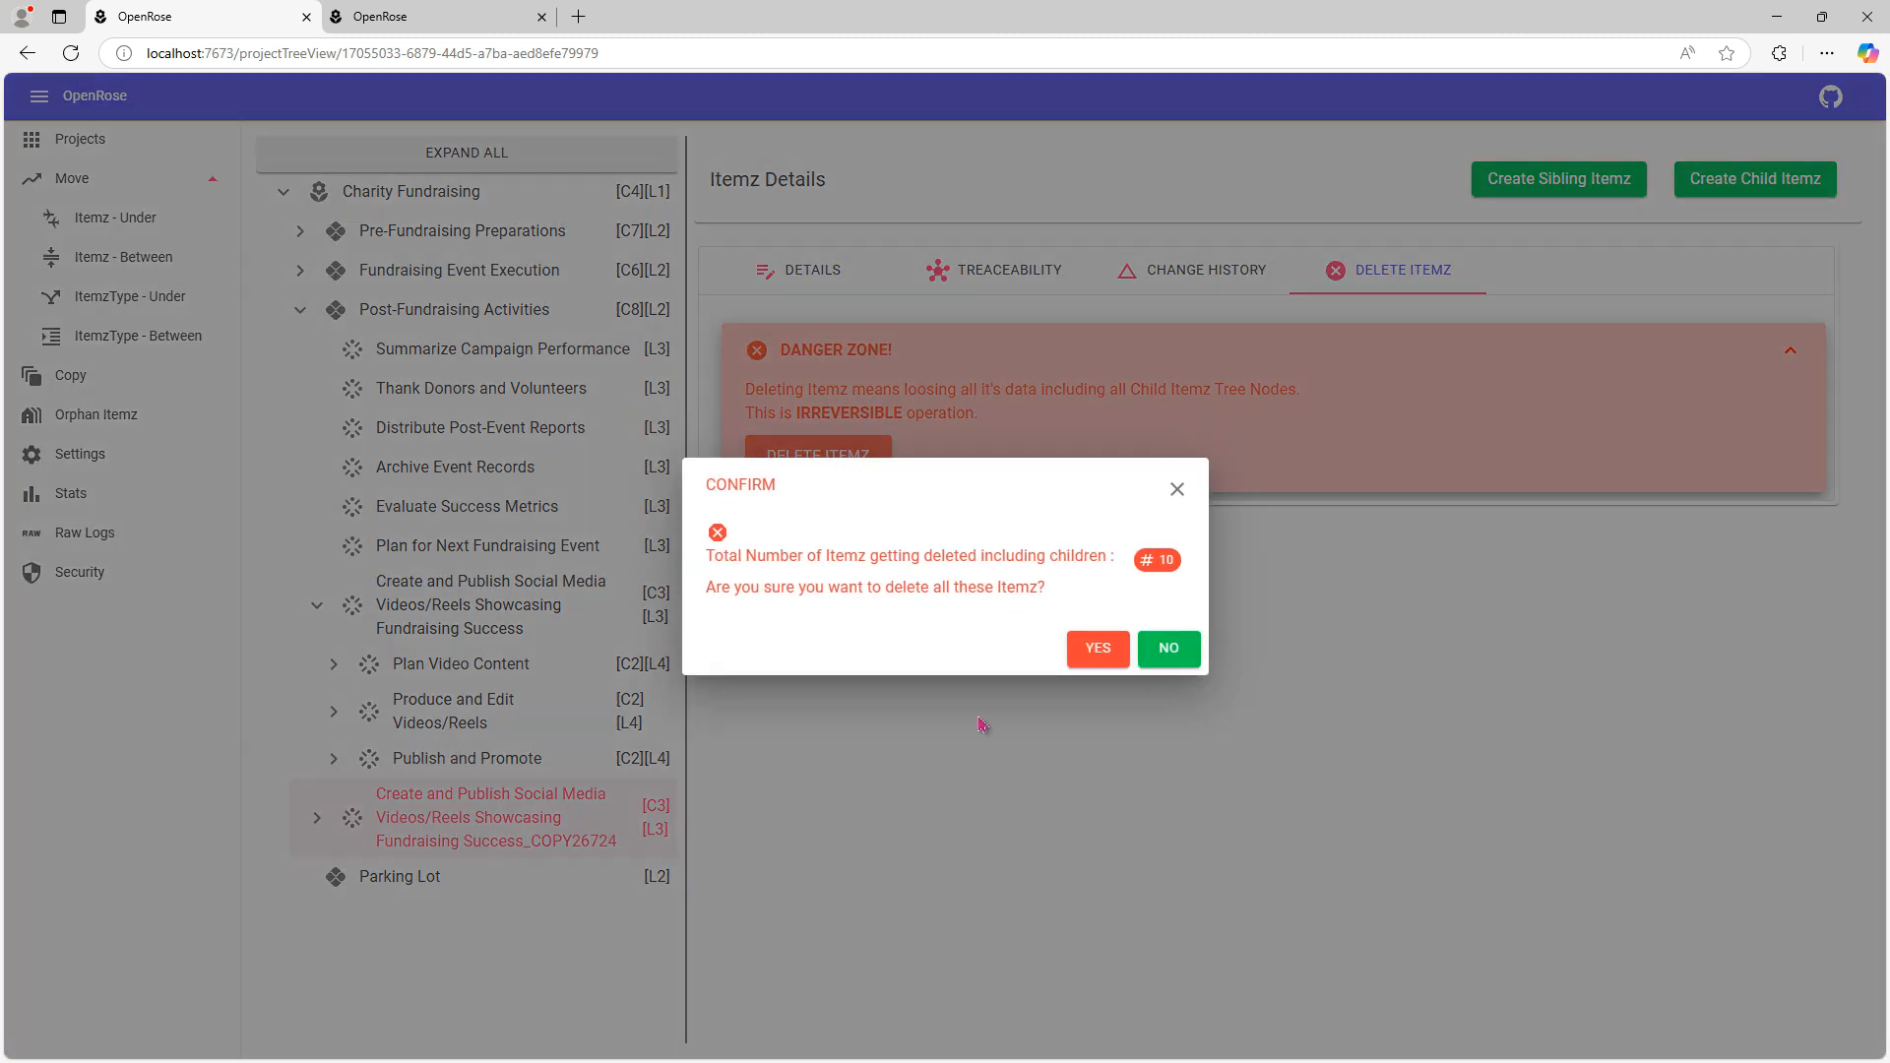
click(1098, 649)
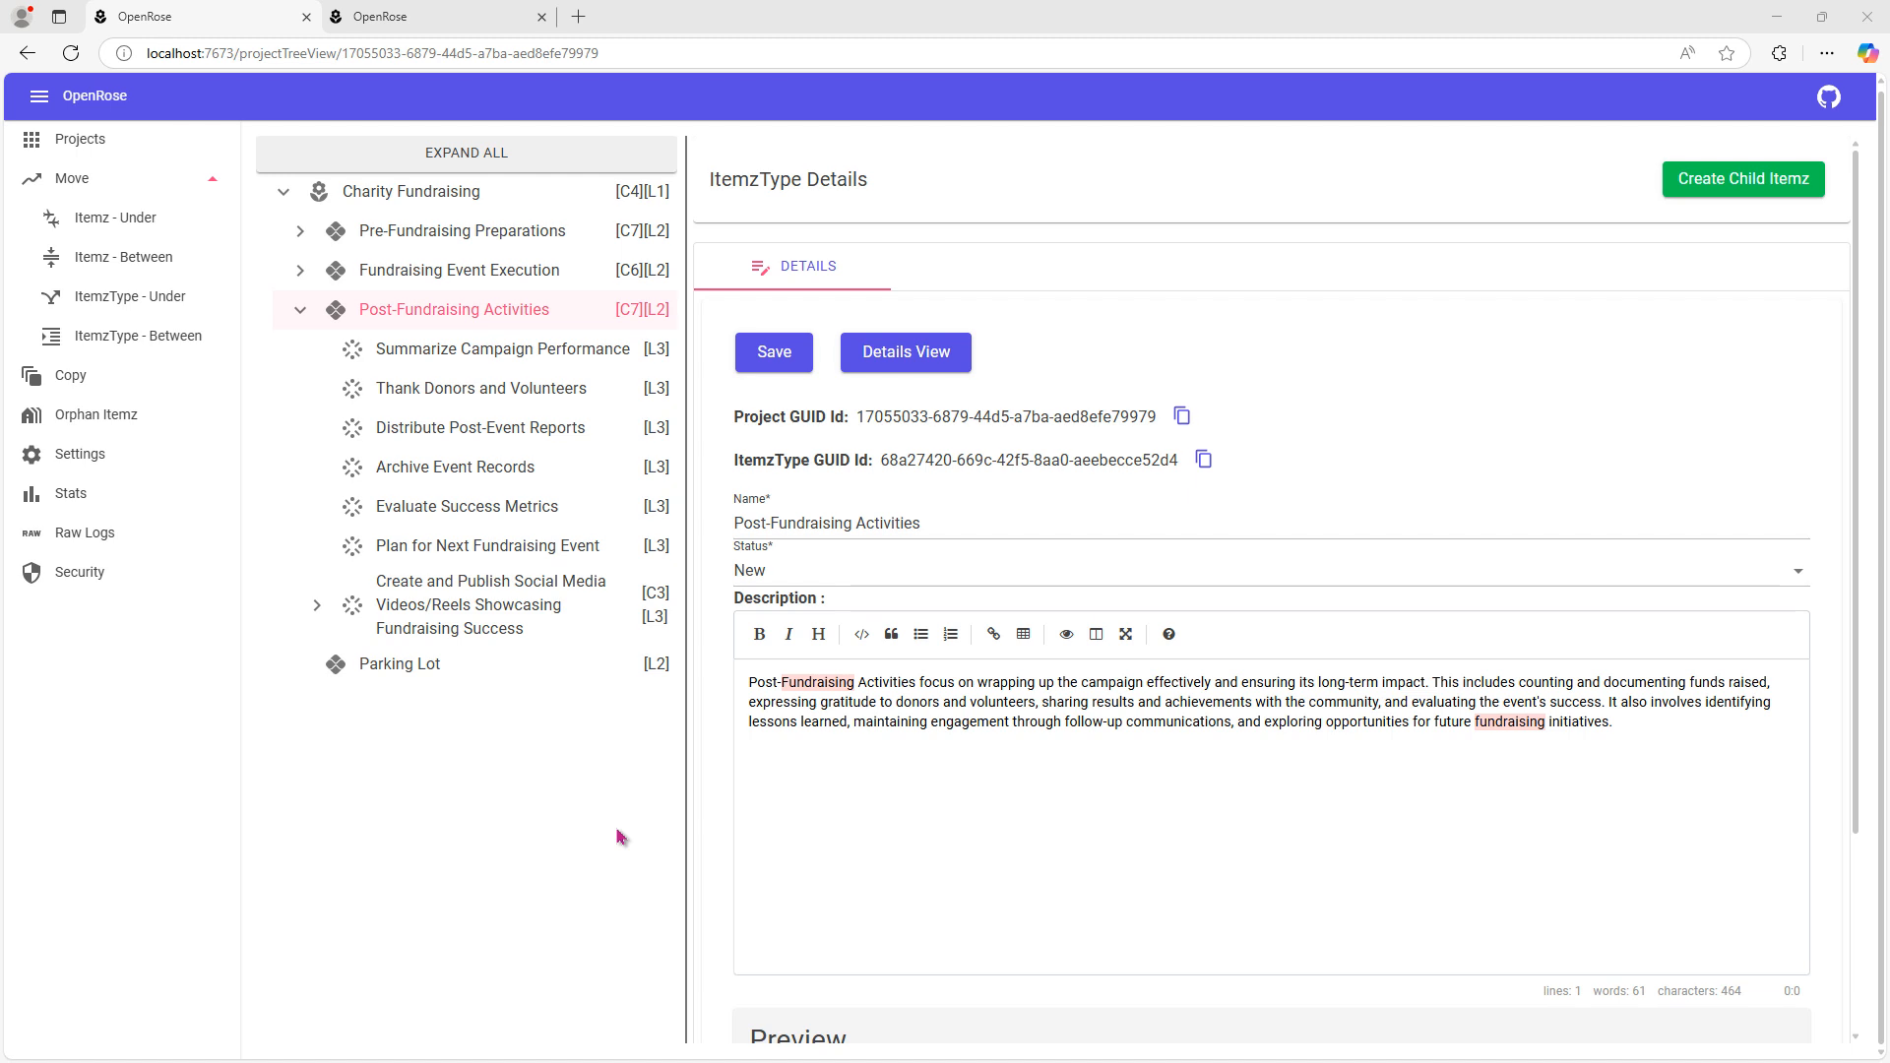
Step: Set the copy record type to ItemzType and select Post-Fundraising Activities as the source by its copied ItemzType GUID
click(778, 459)
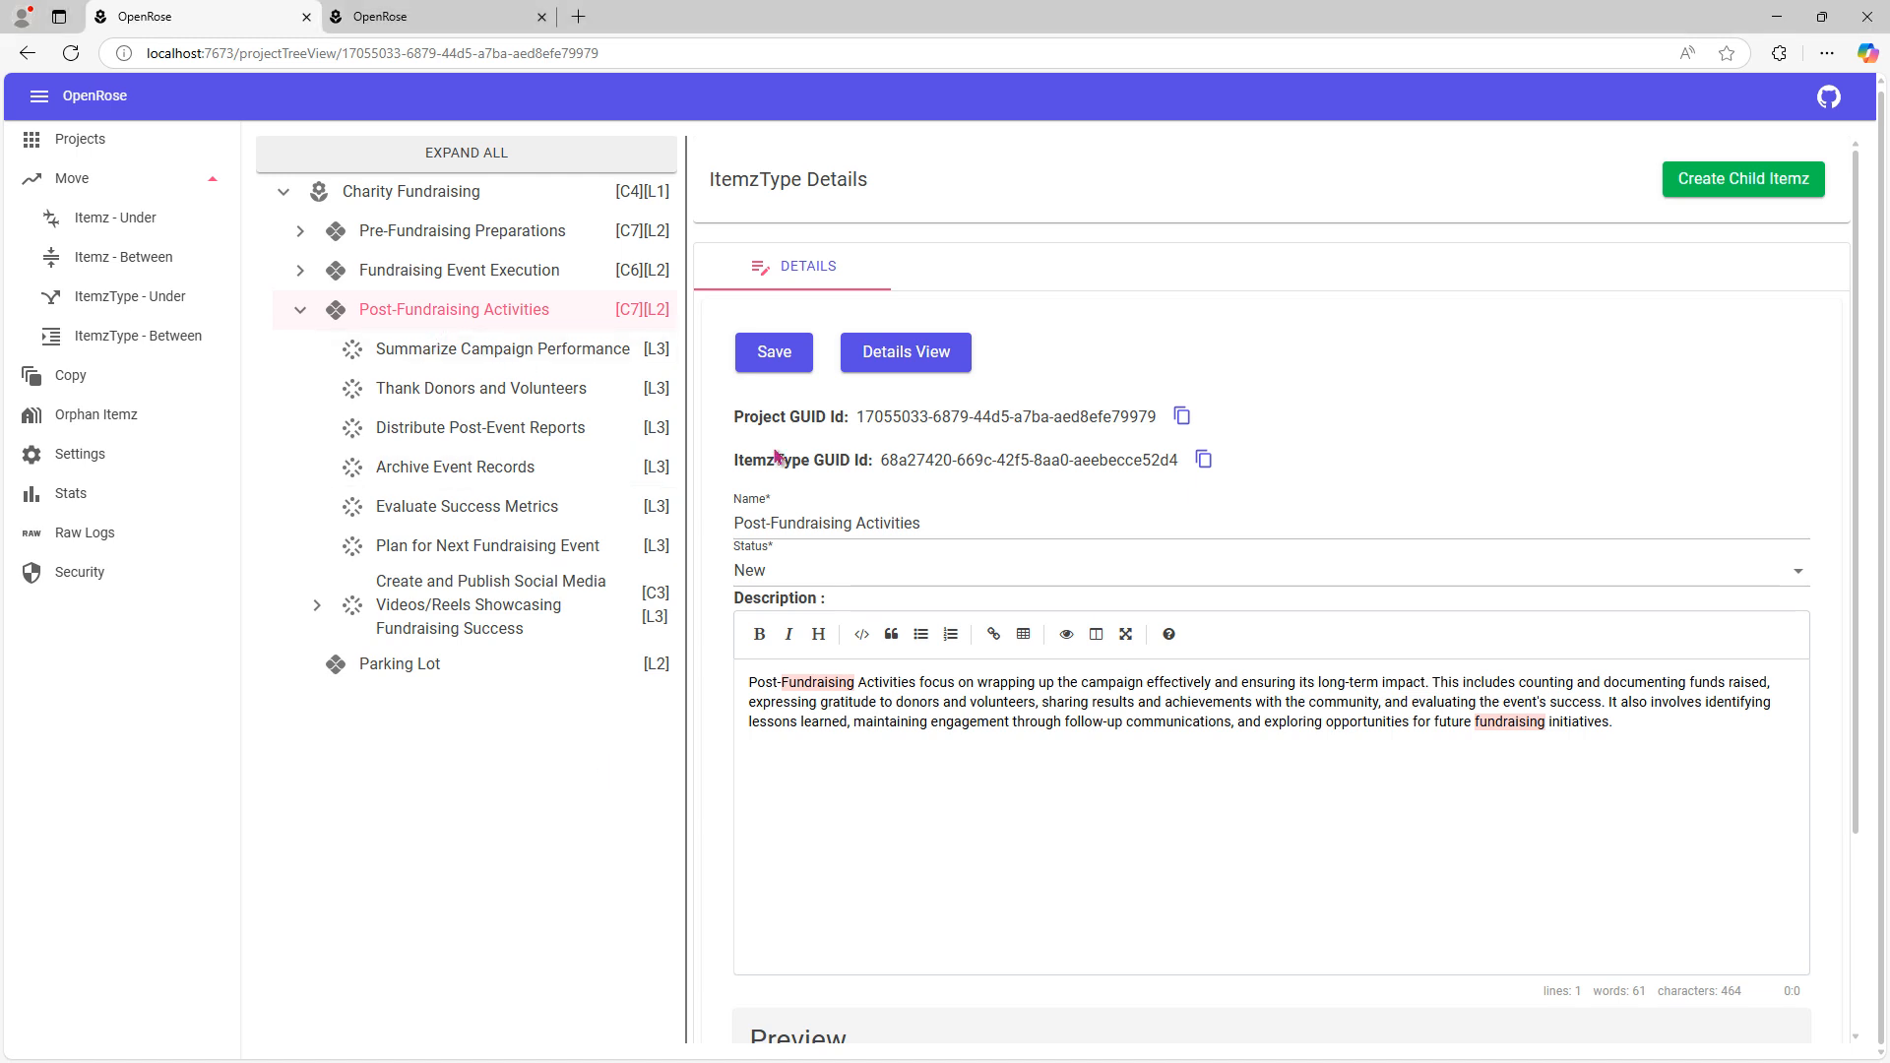
click(1203, 462)
click(457, 28)
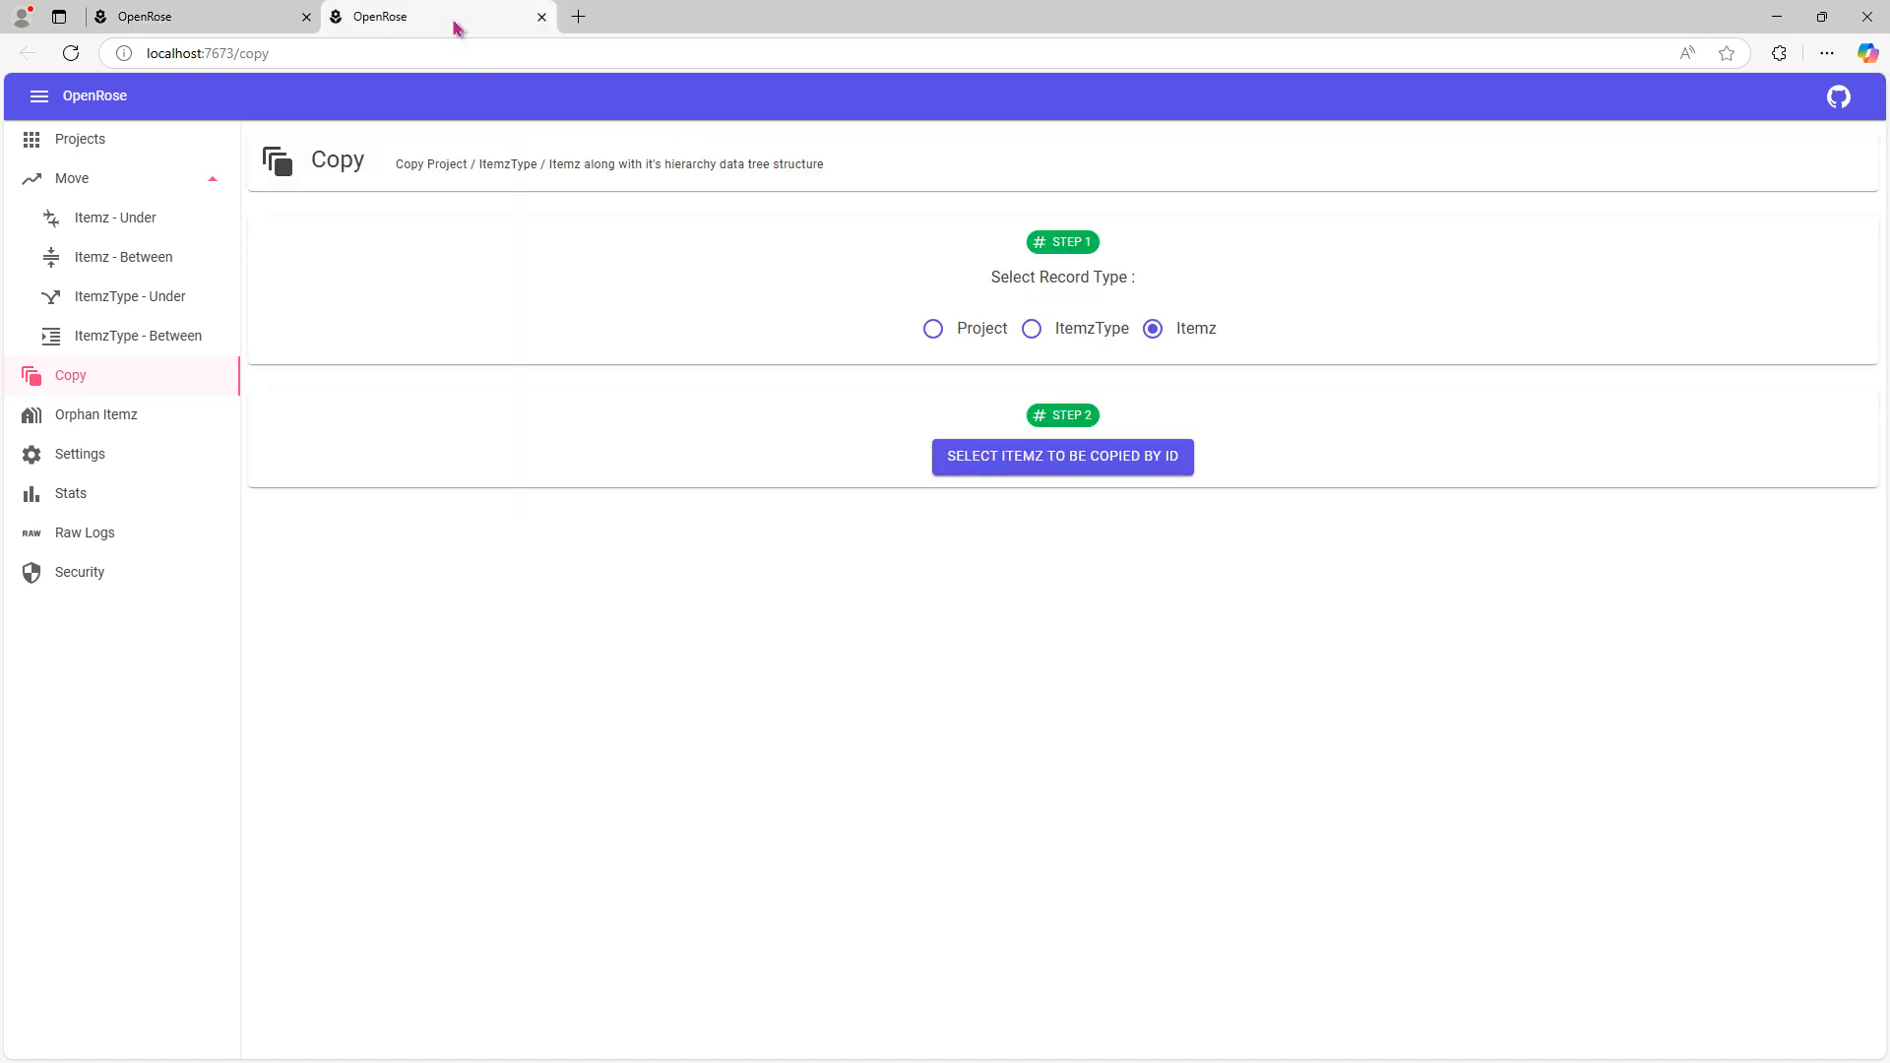
click(1032, 333)
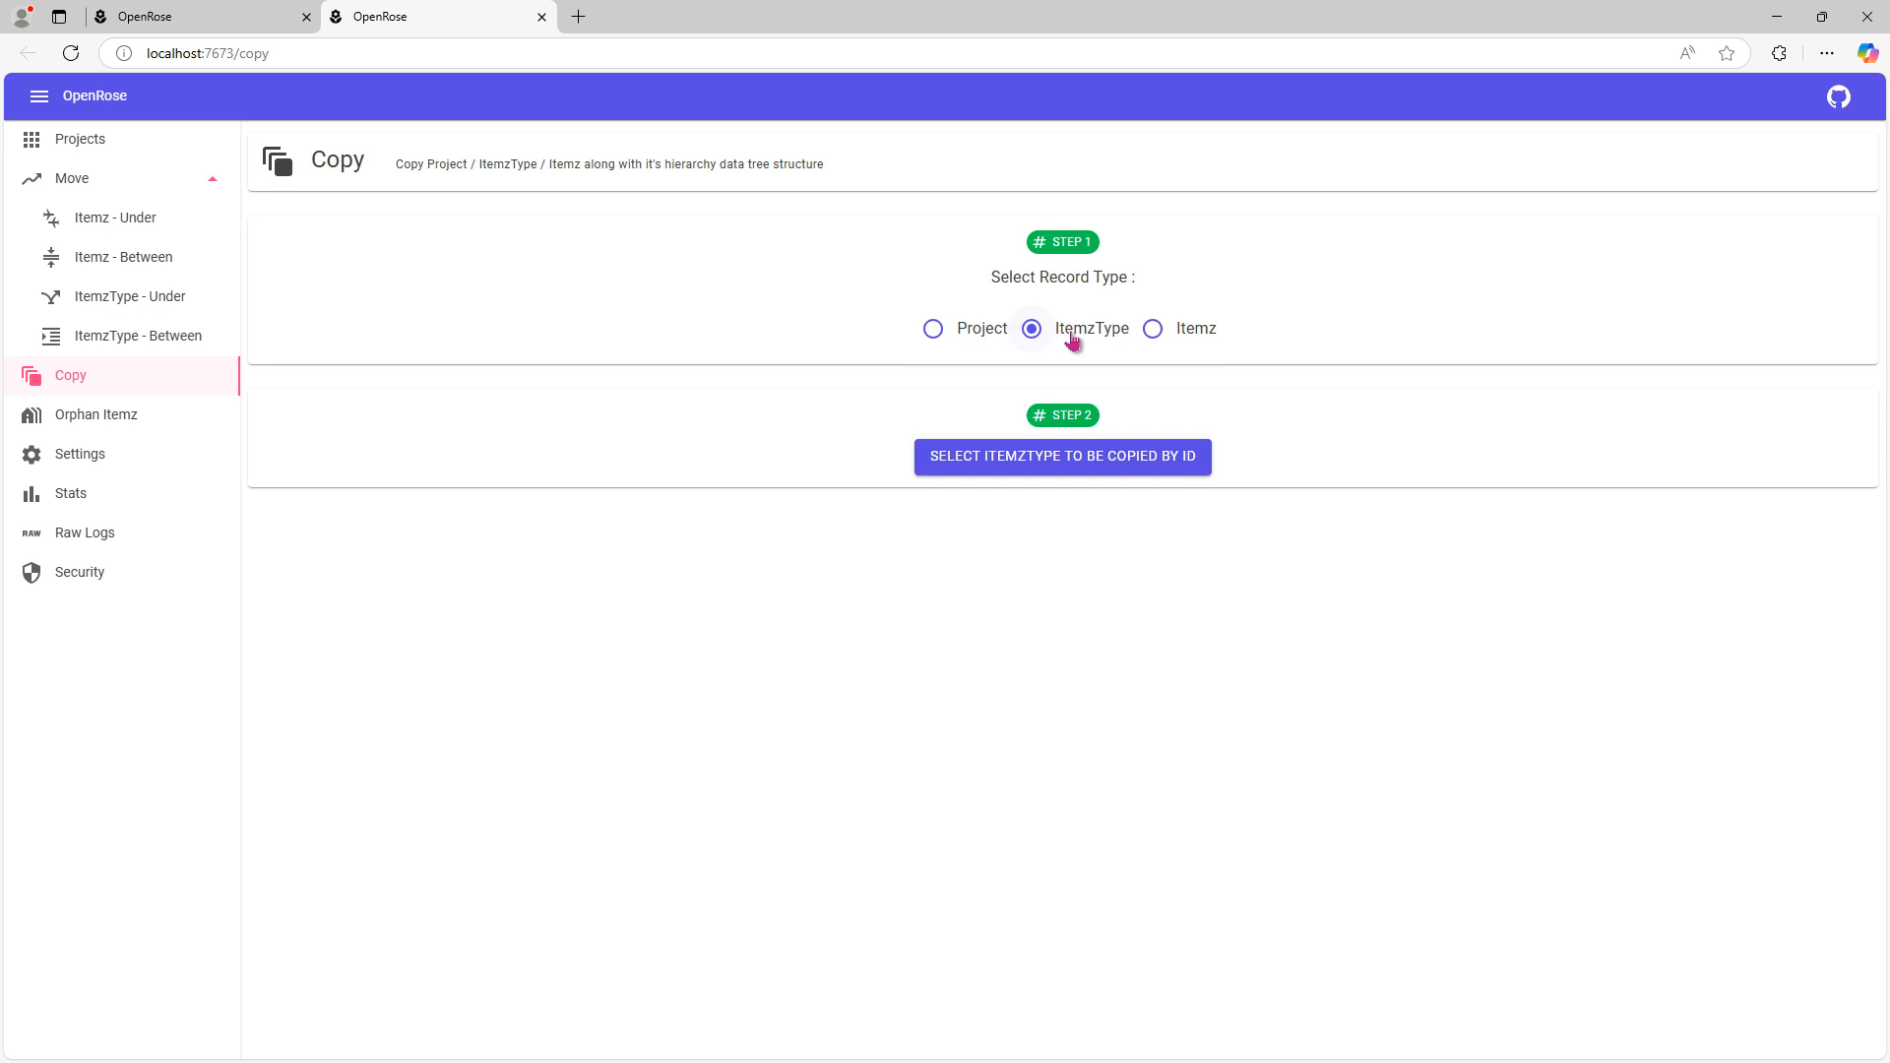
click(1010, 467)
click(954, 581)
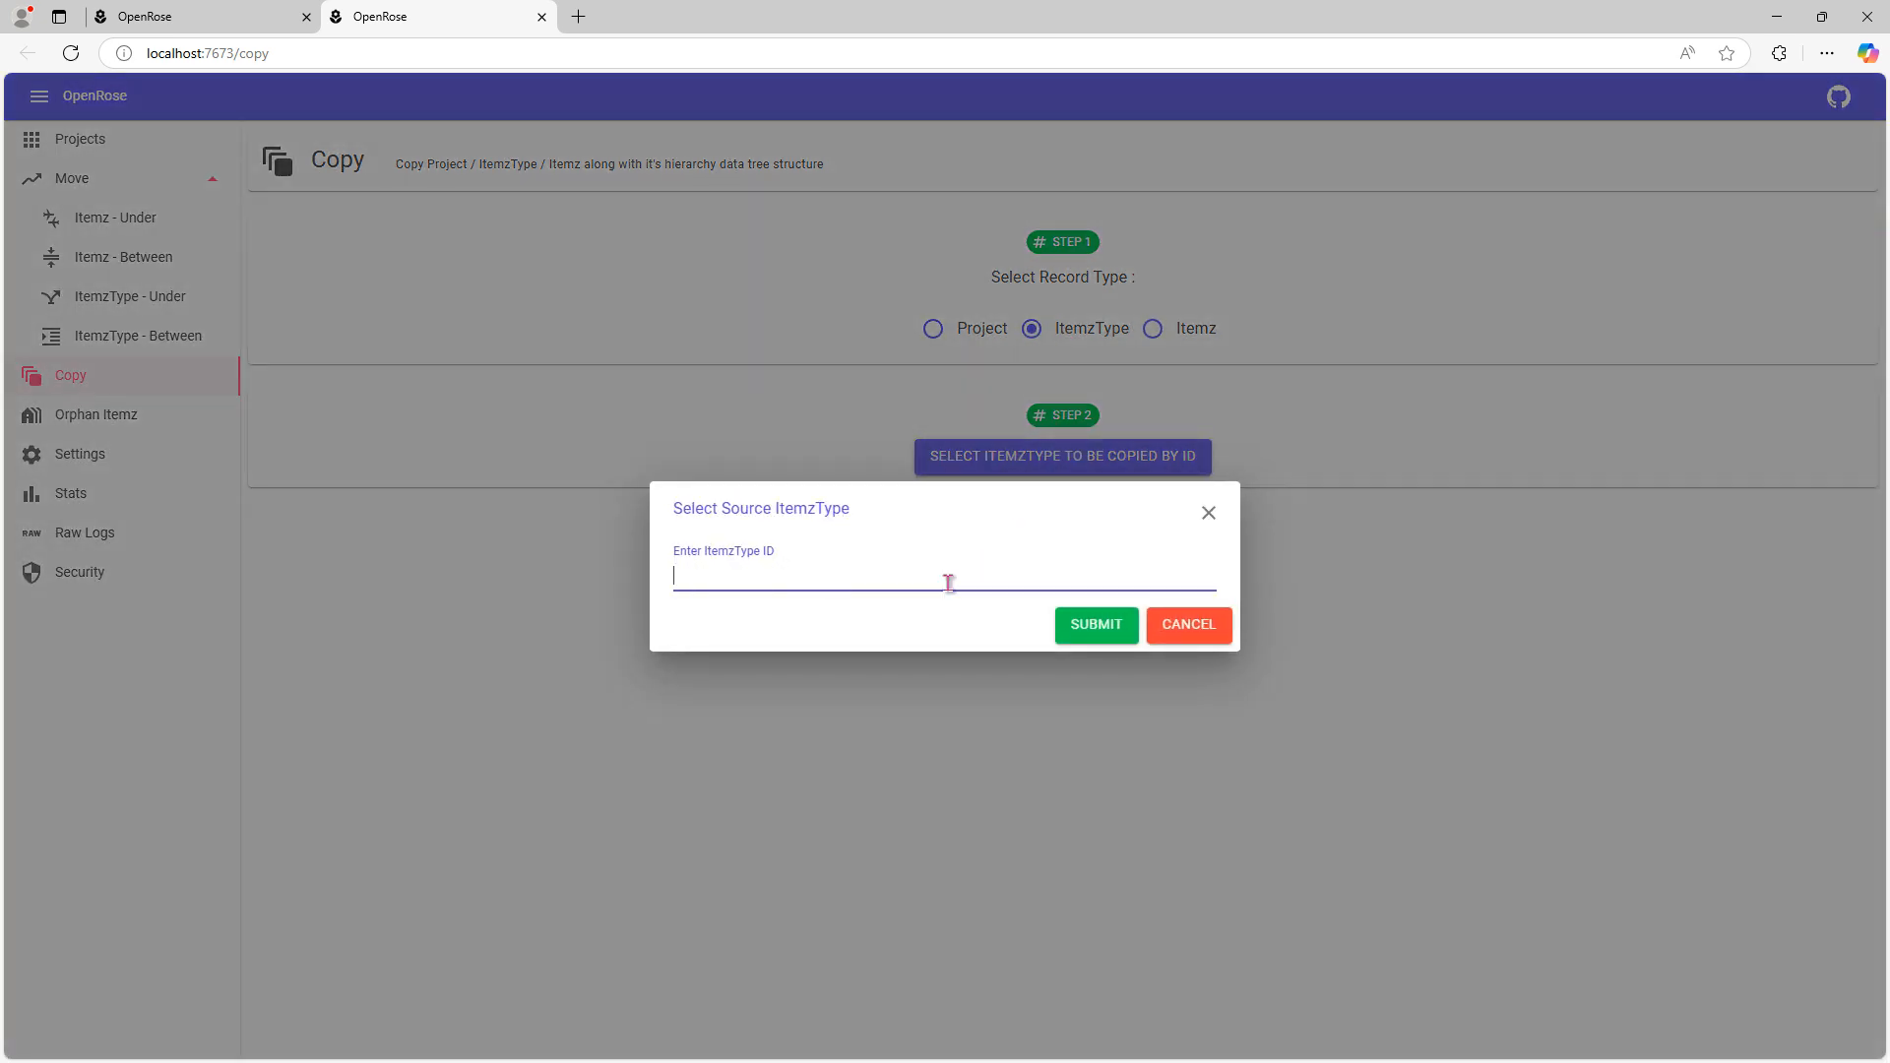
key(ctrl+v)
click(1096, 624)
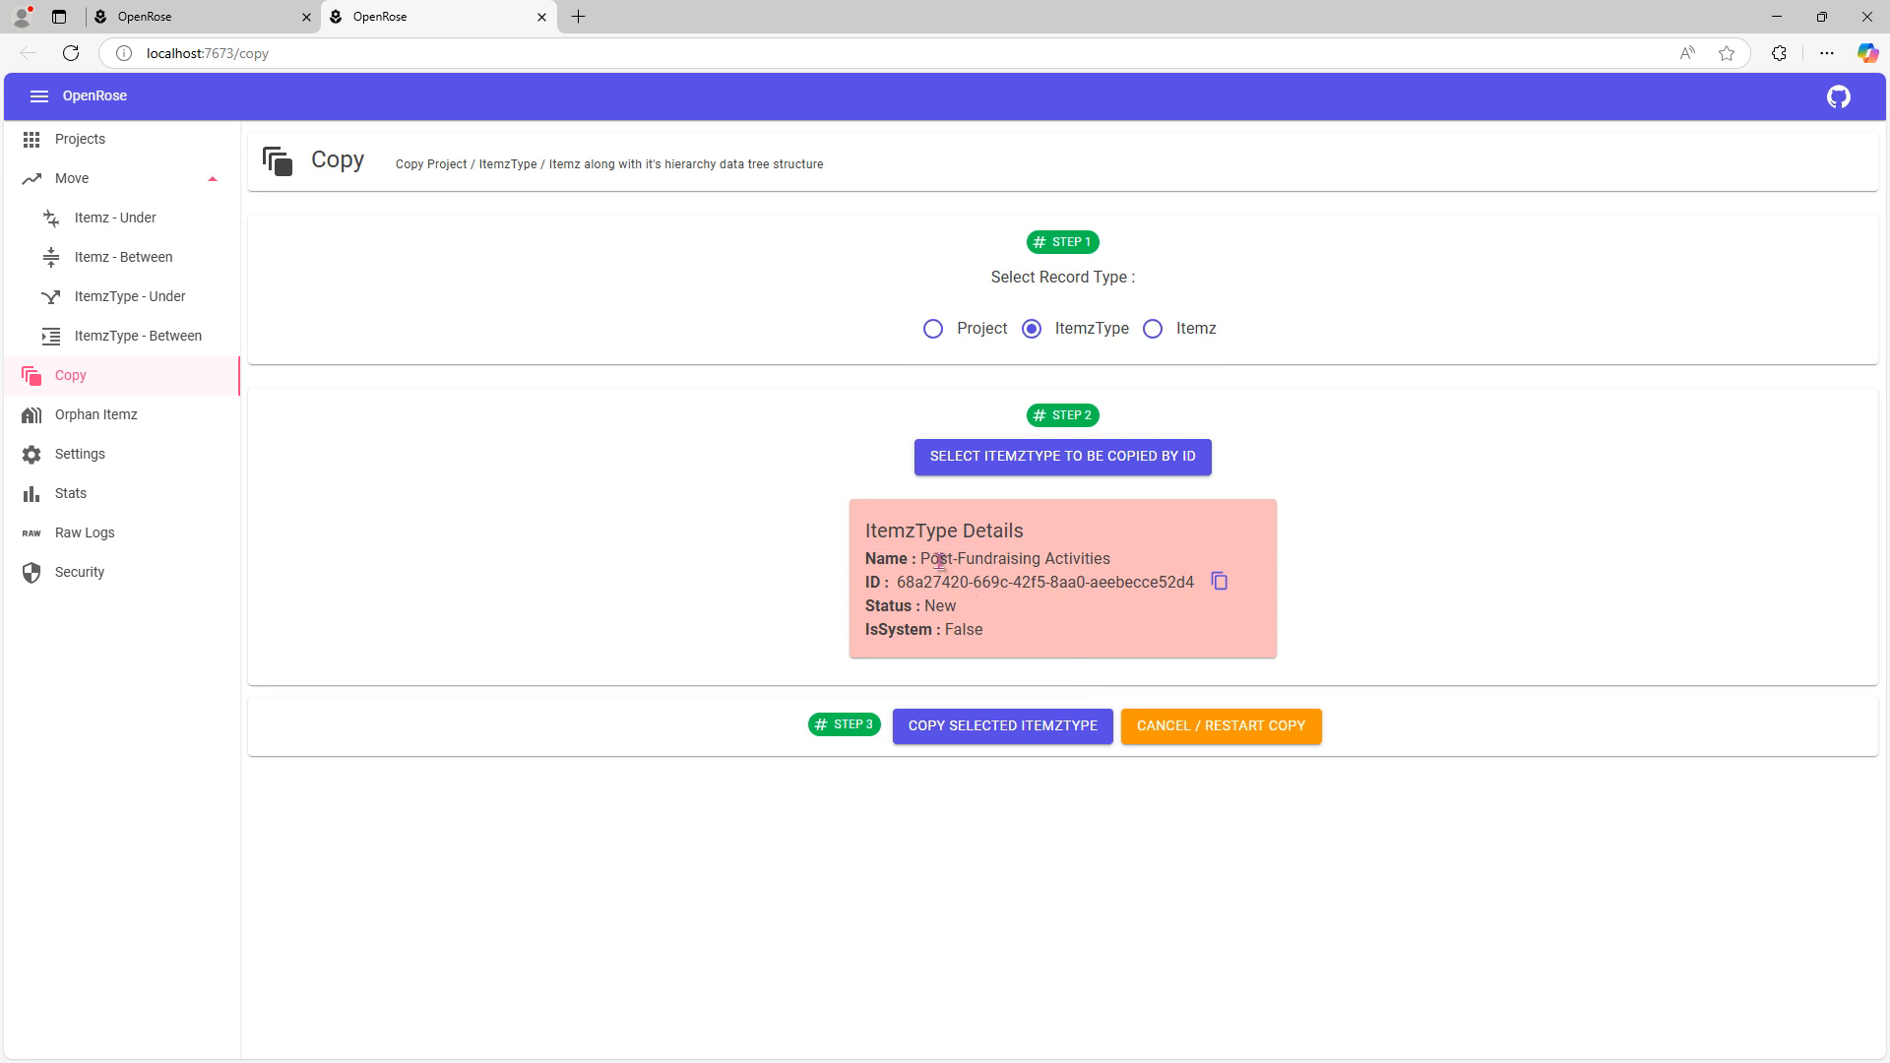
Step: Check the source ItemzType's name, copy it with its hierarchy, and dismiss the completion message
drag(919, 557, 1124, 589)
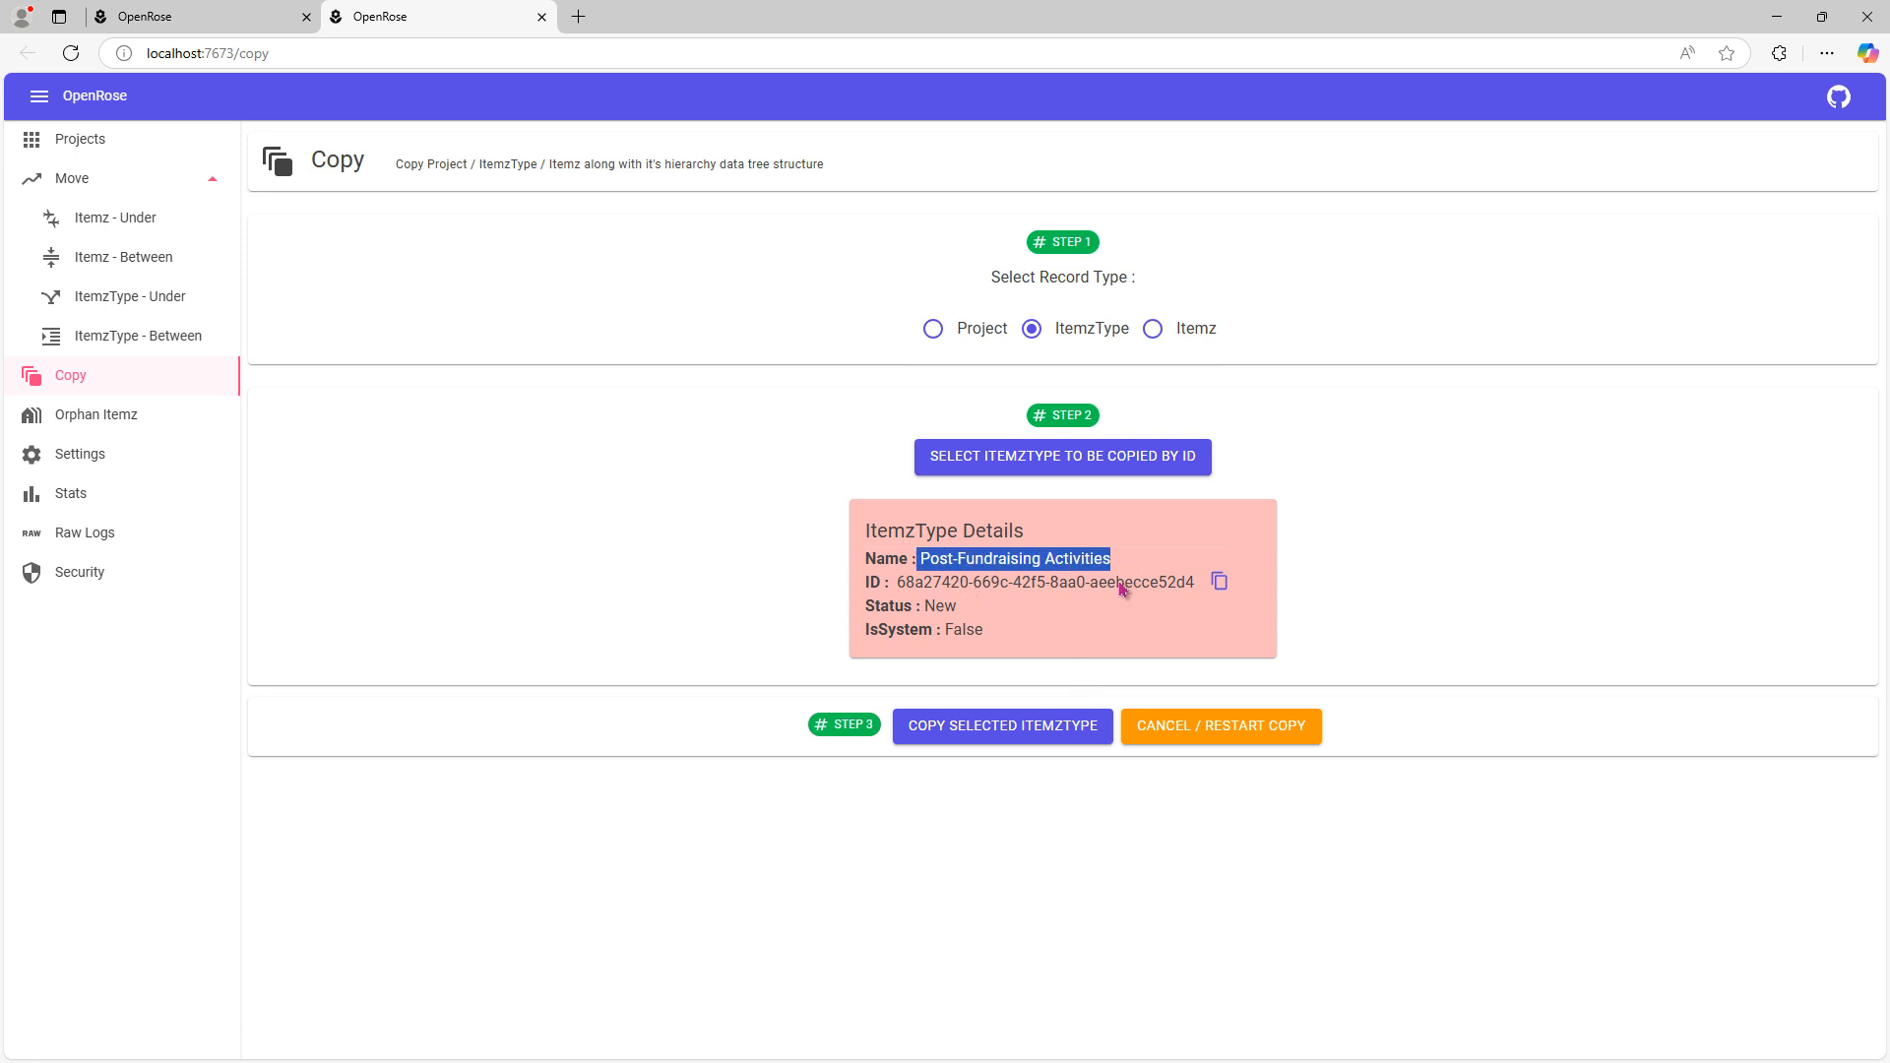
click(1070, 640)
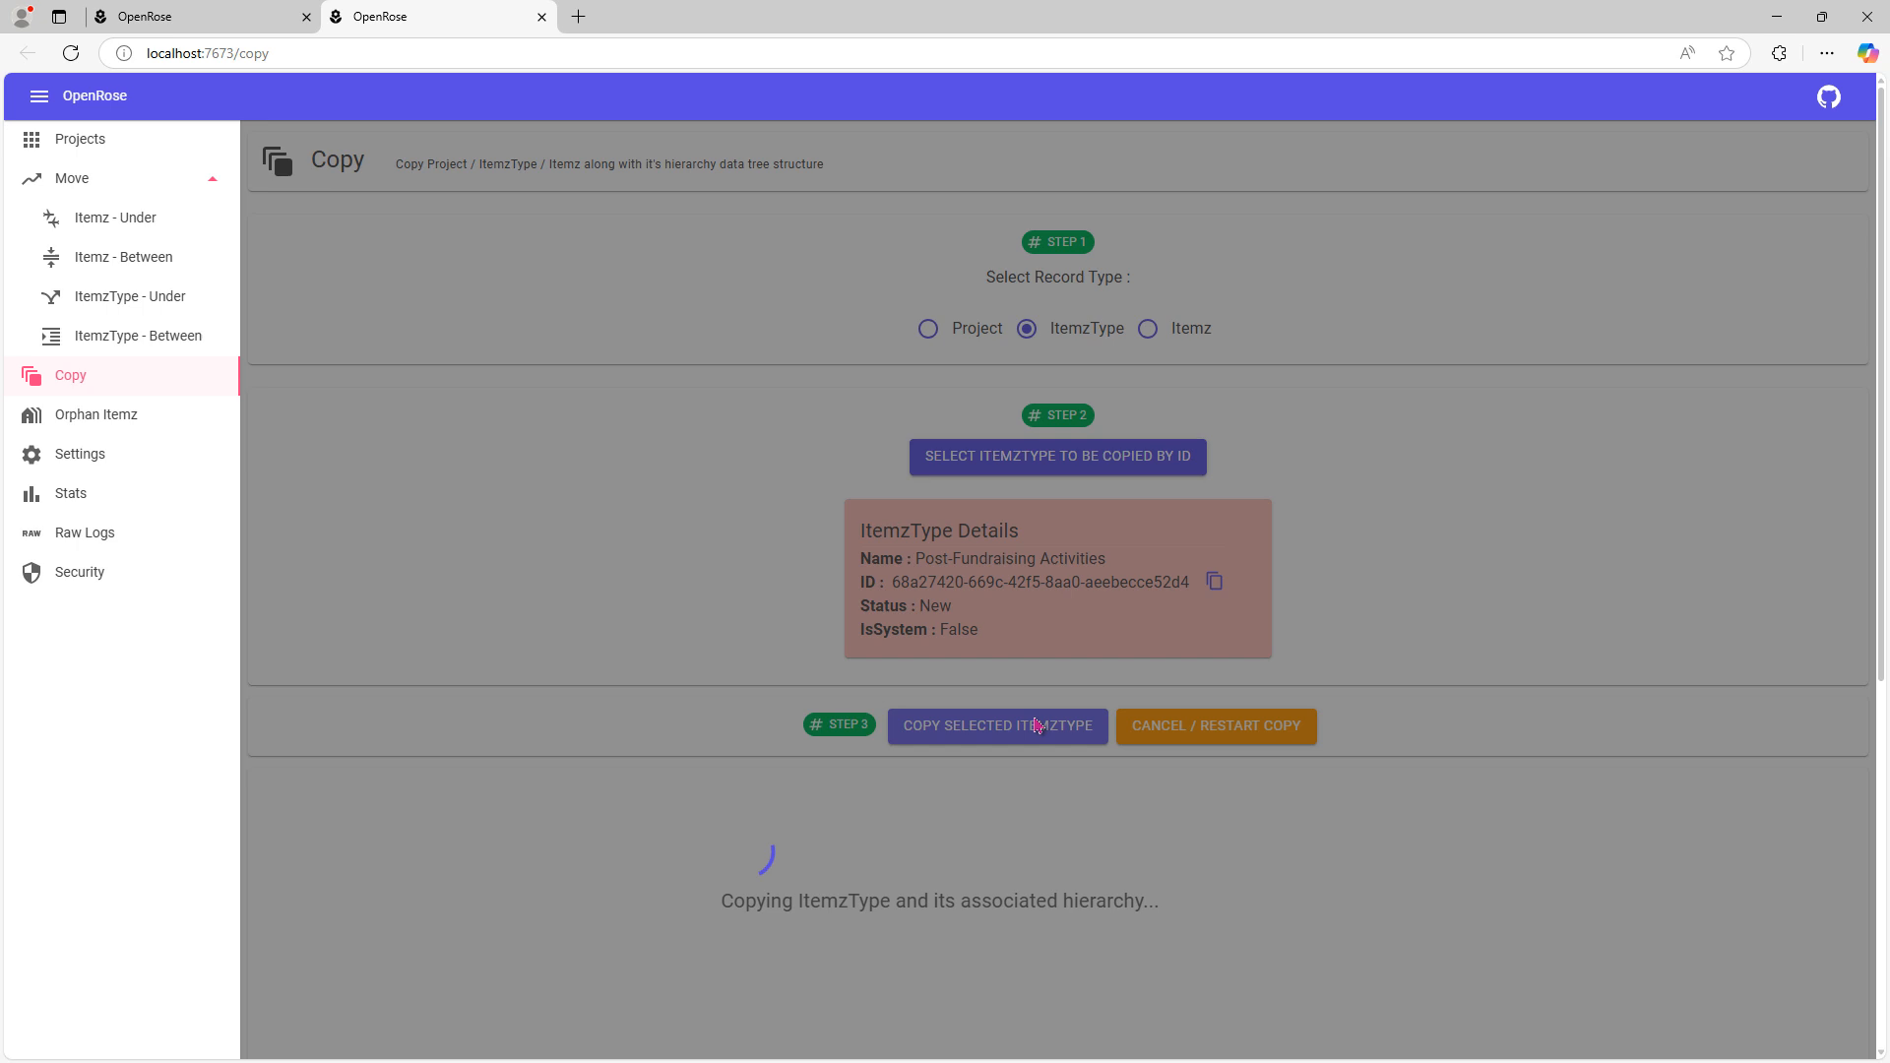
click(1037, 725)
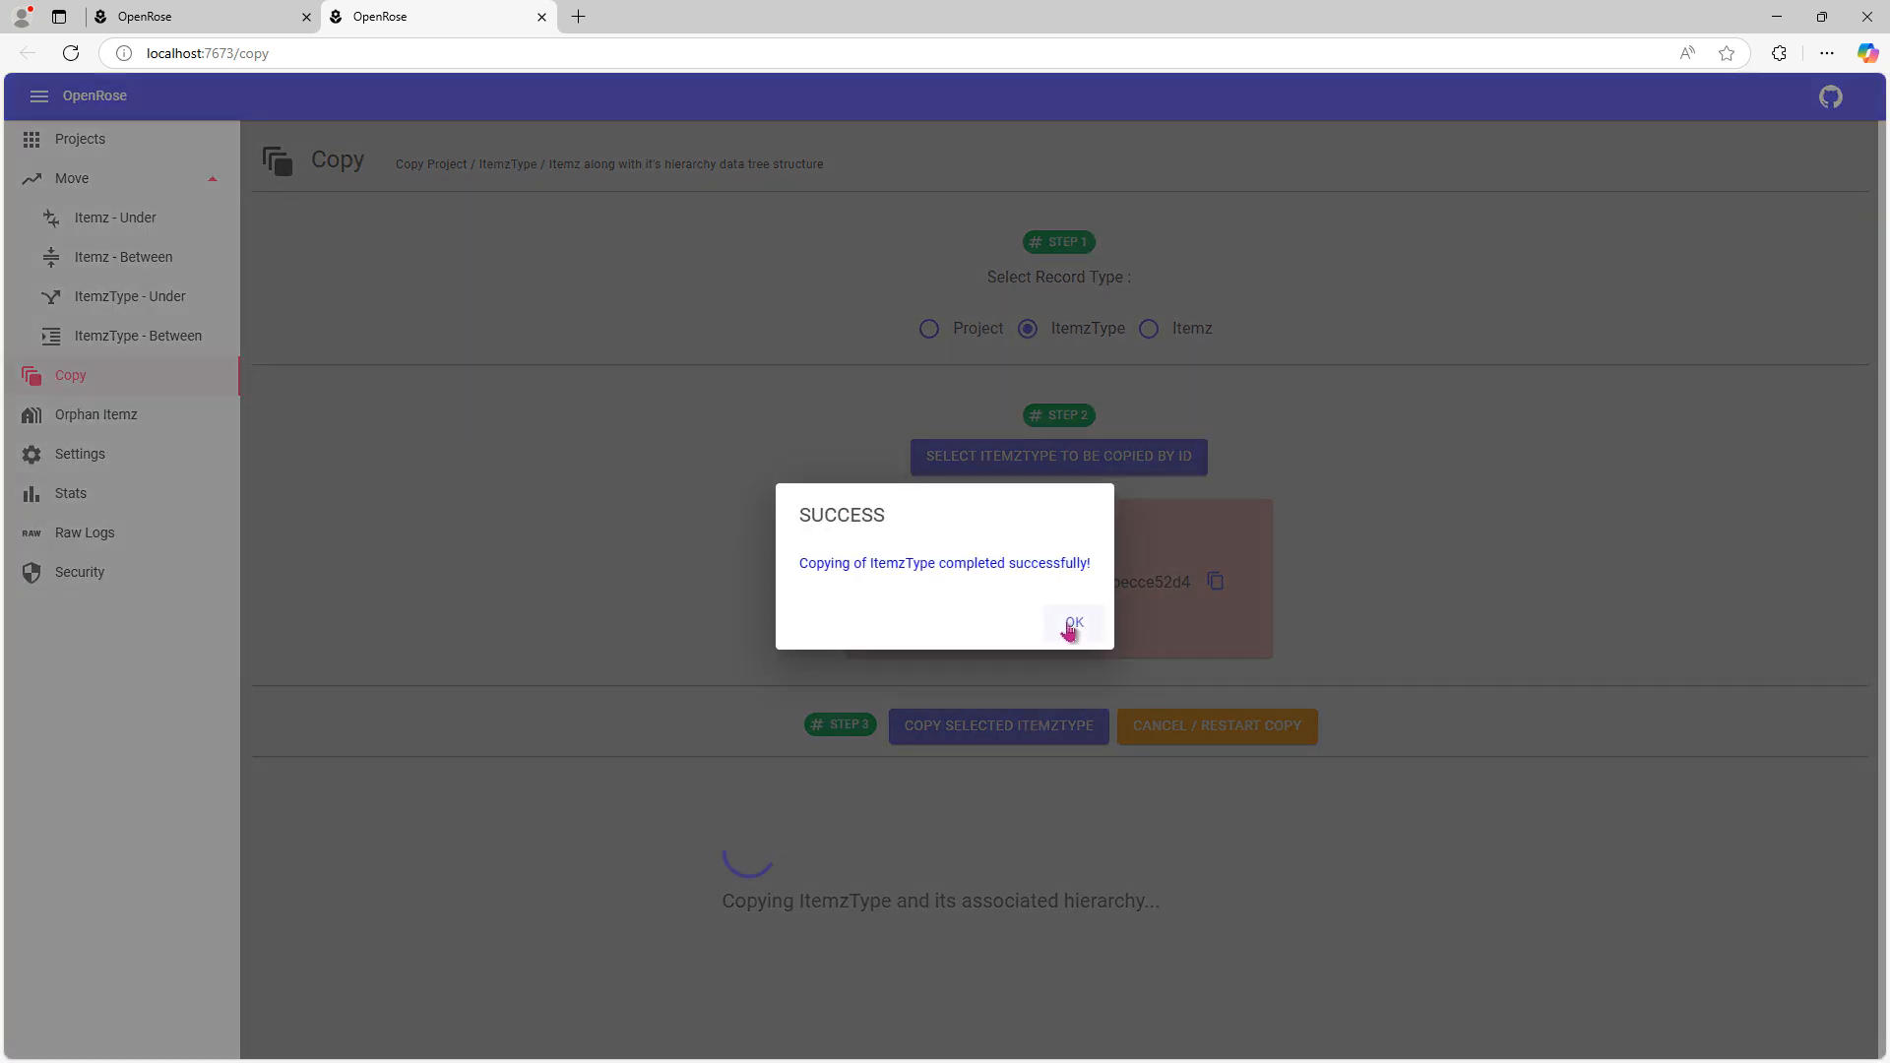
click(1069, 626)
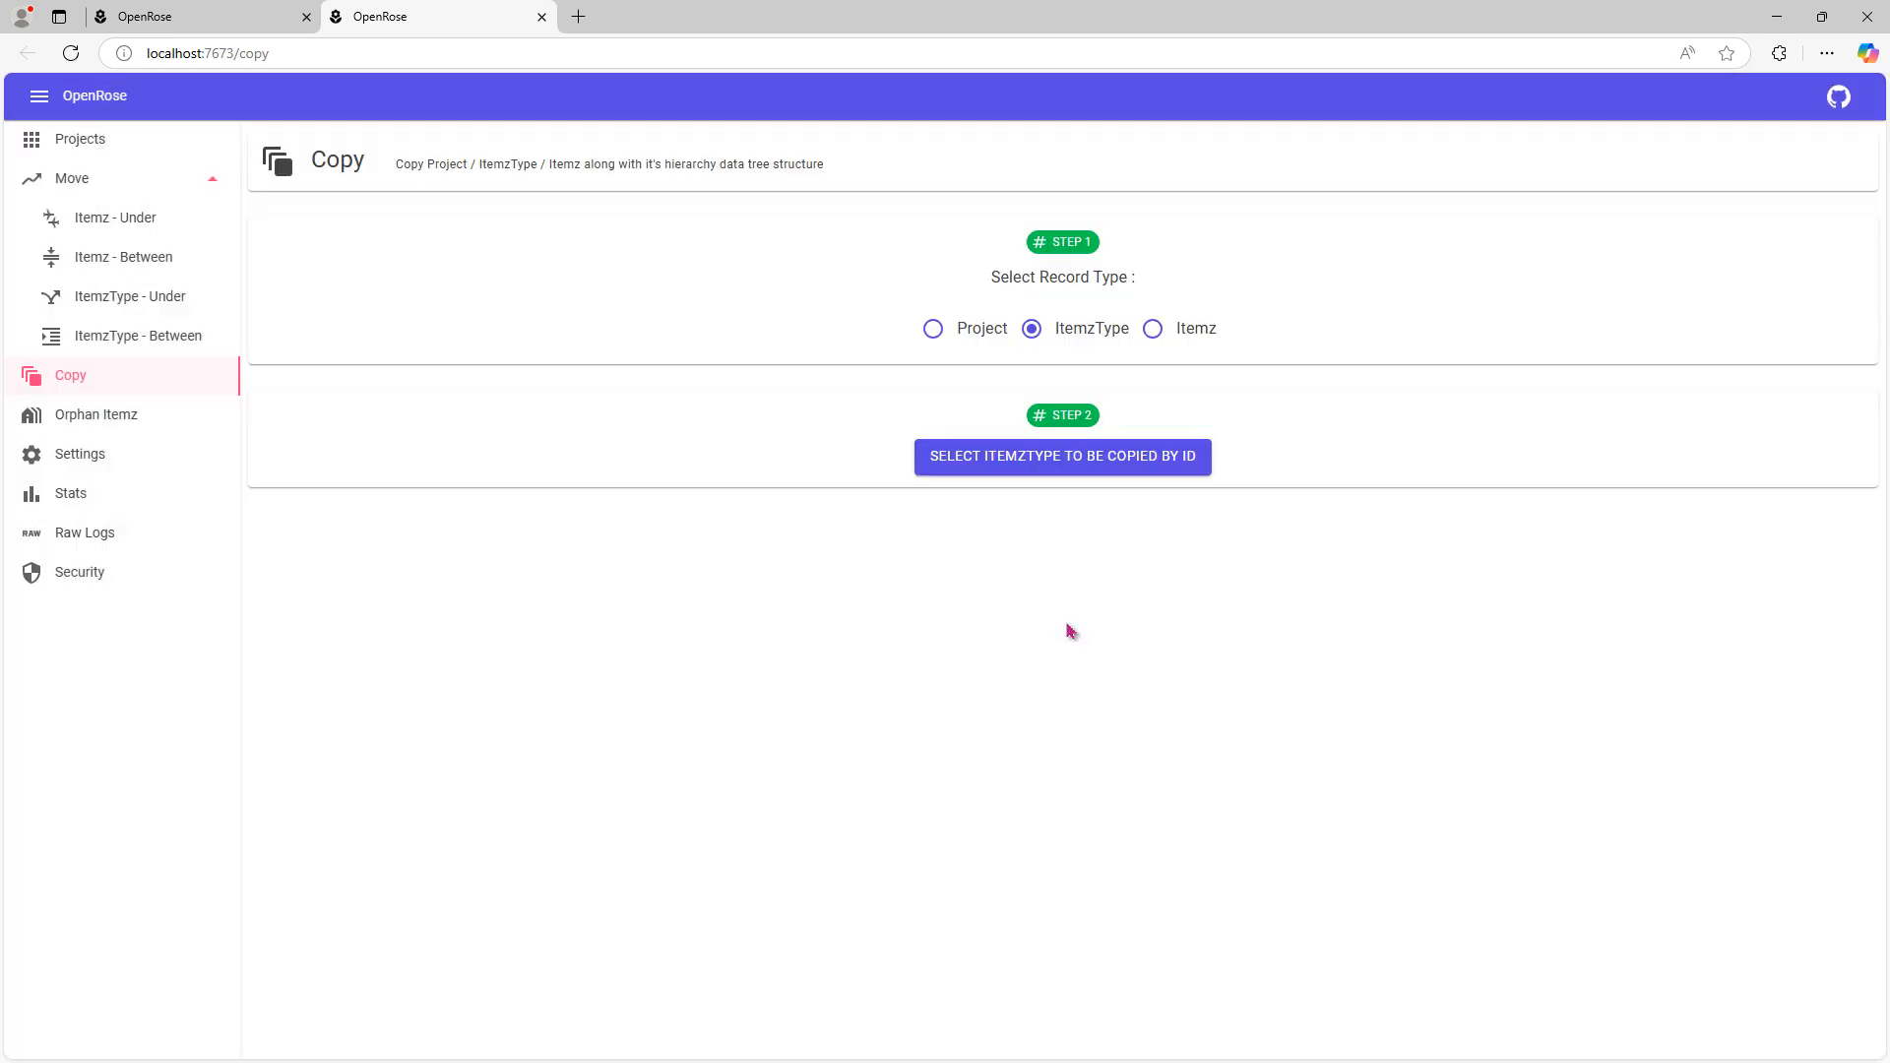
Step: Reload the Charity Fundraising tree, open the copied Post-Fundraising Activities ItemzType, and expand it and its social media videos Itemz
click(195, 14)
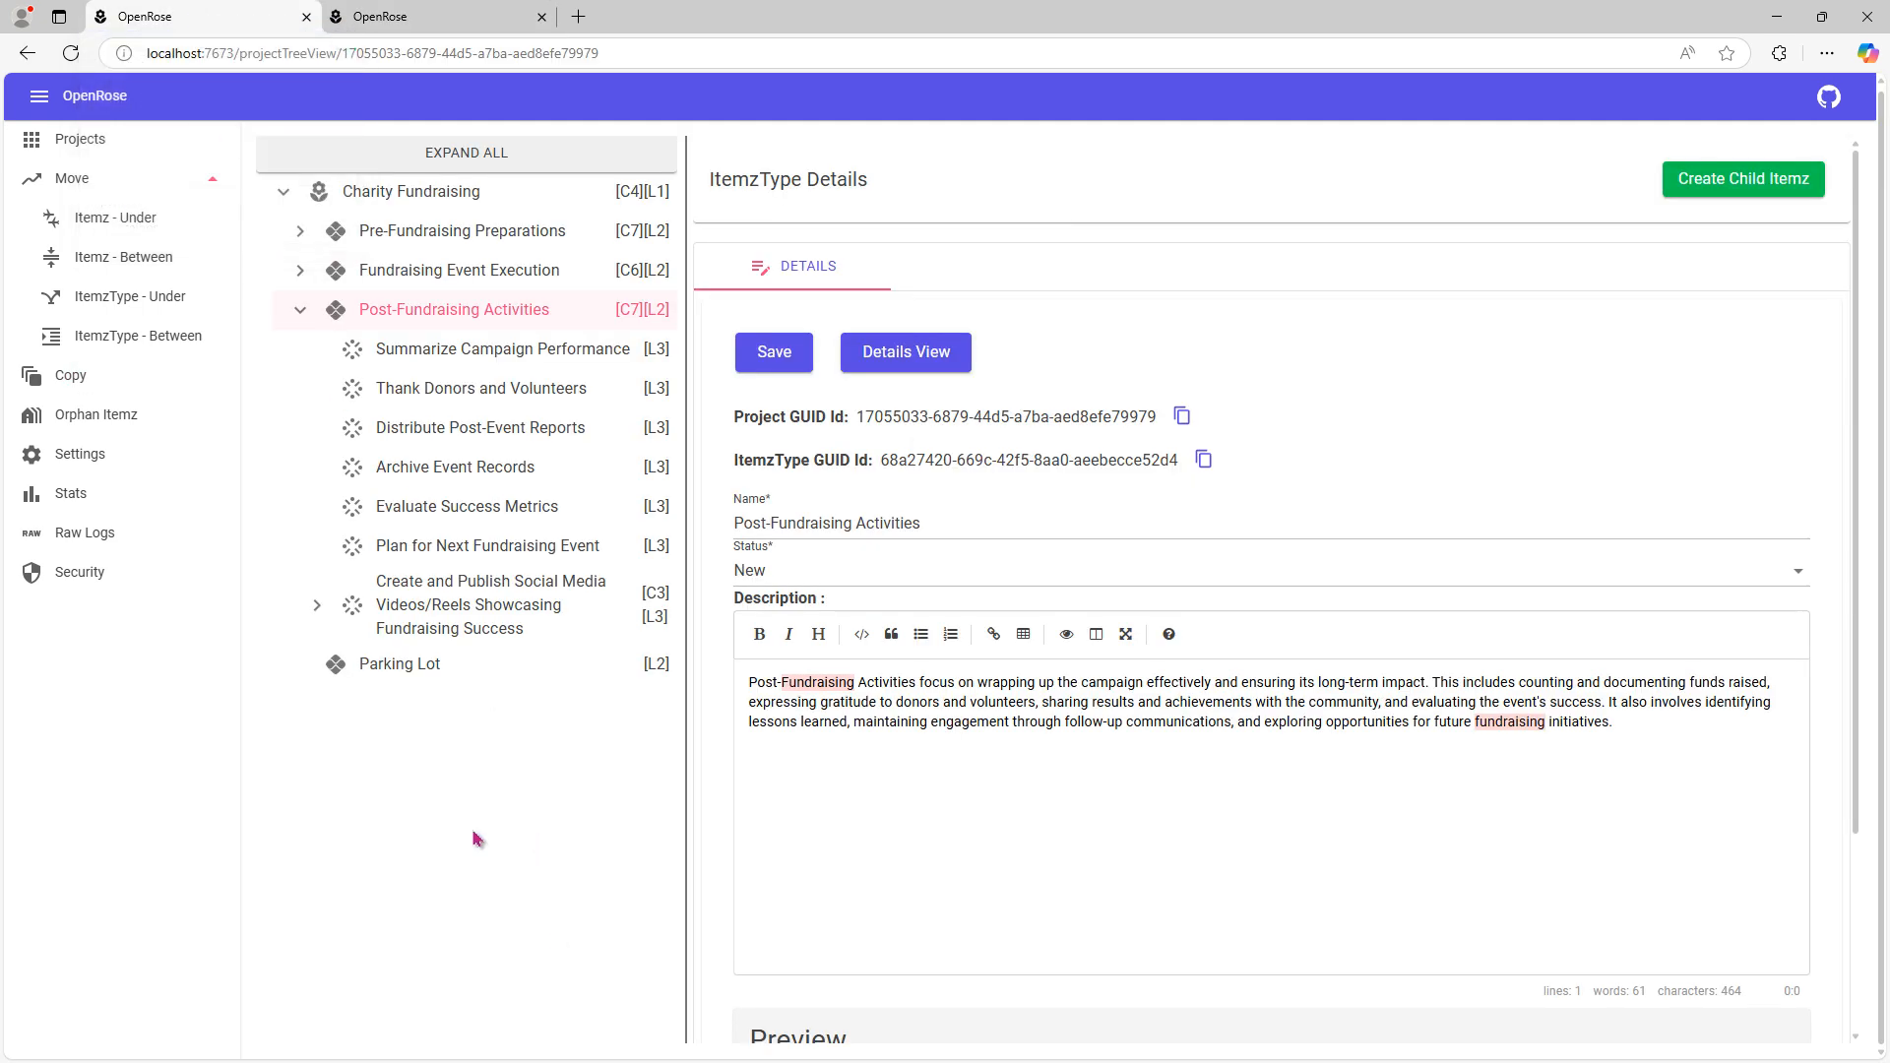
key(F5)
click(284, 195)
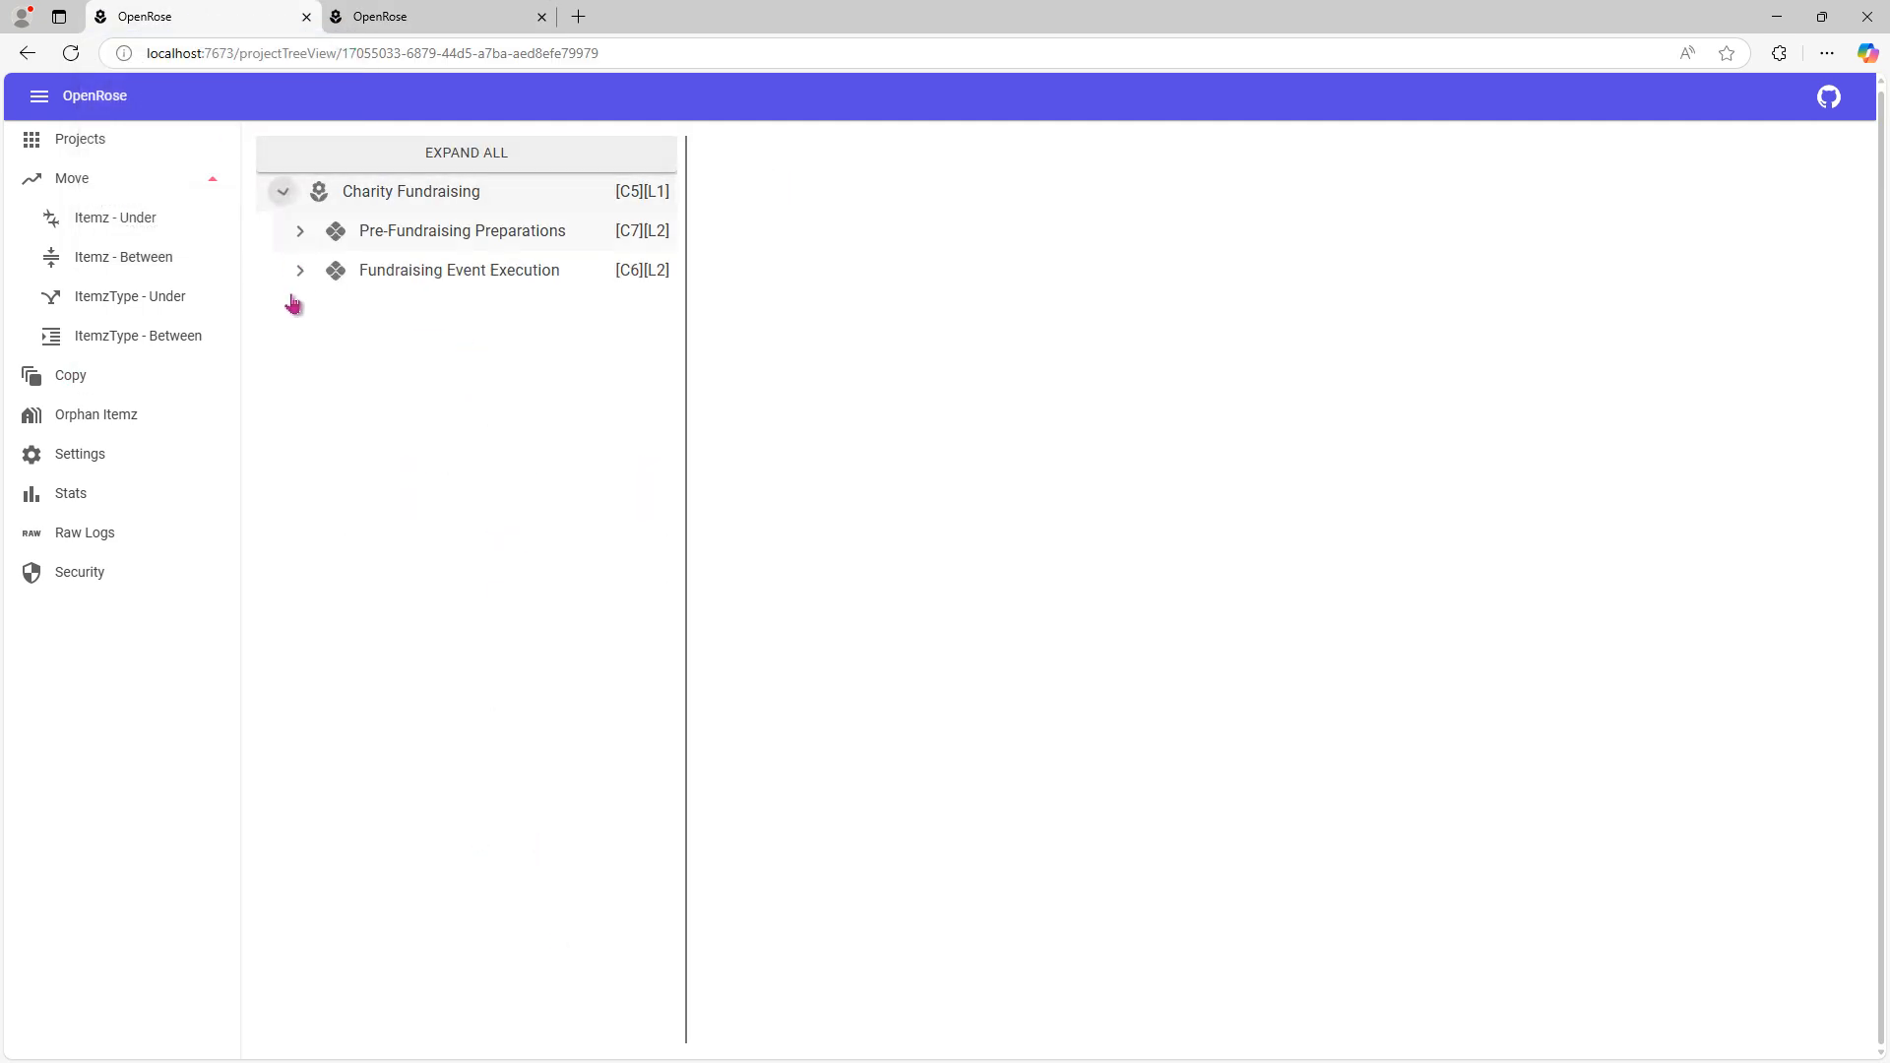
click(445, 368)
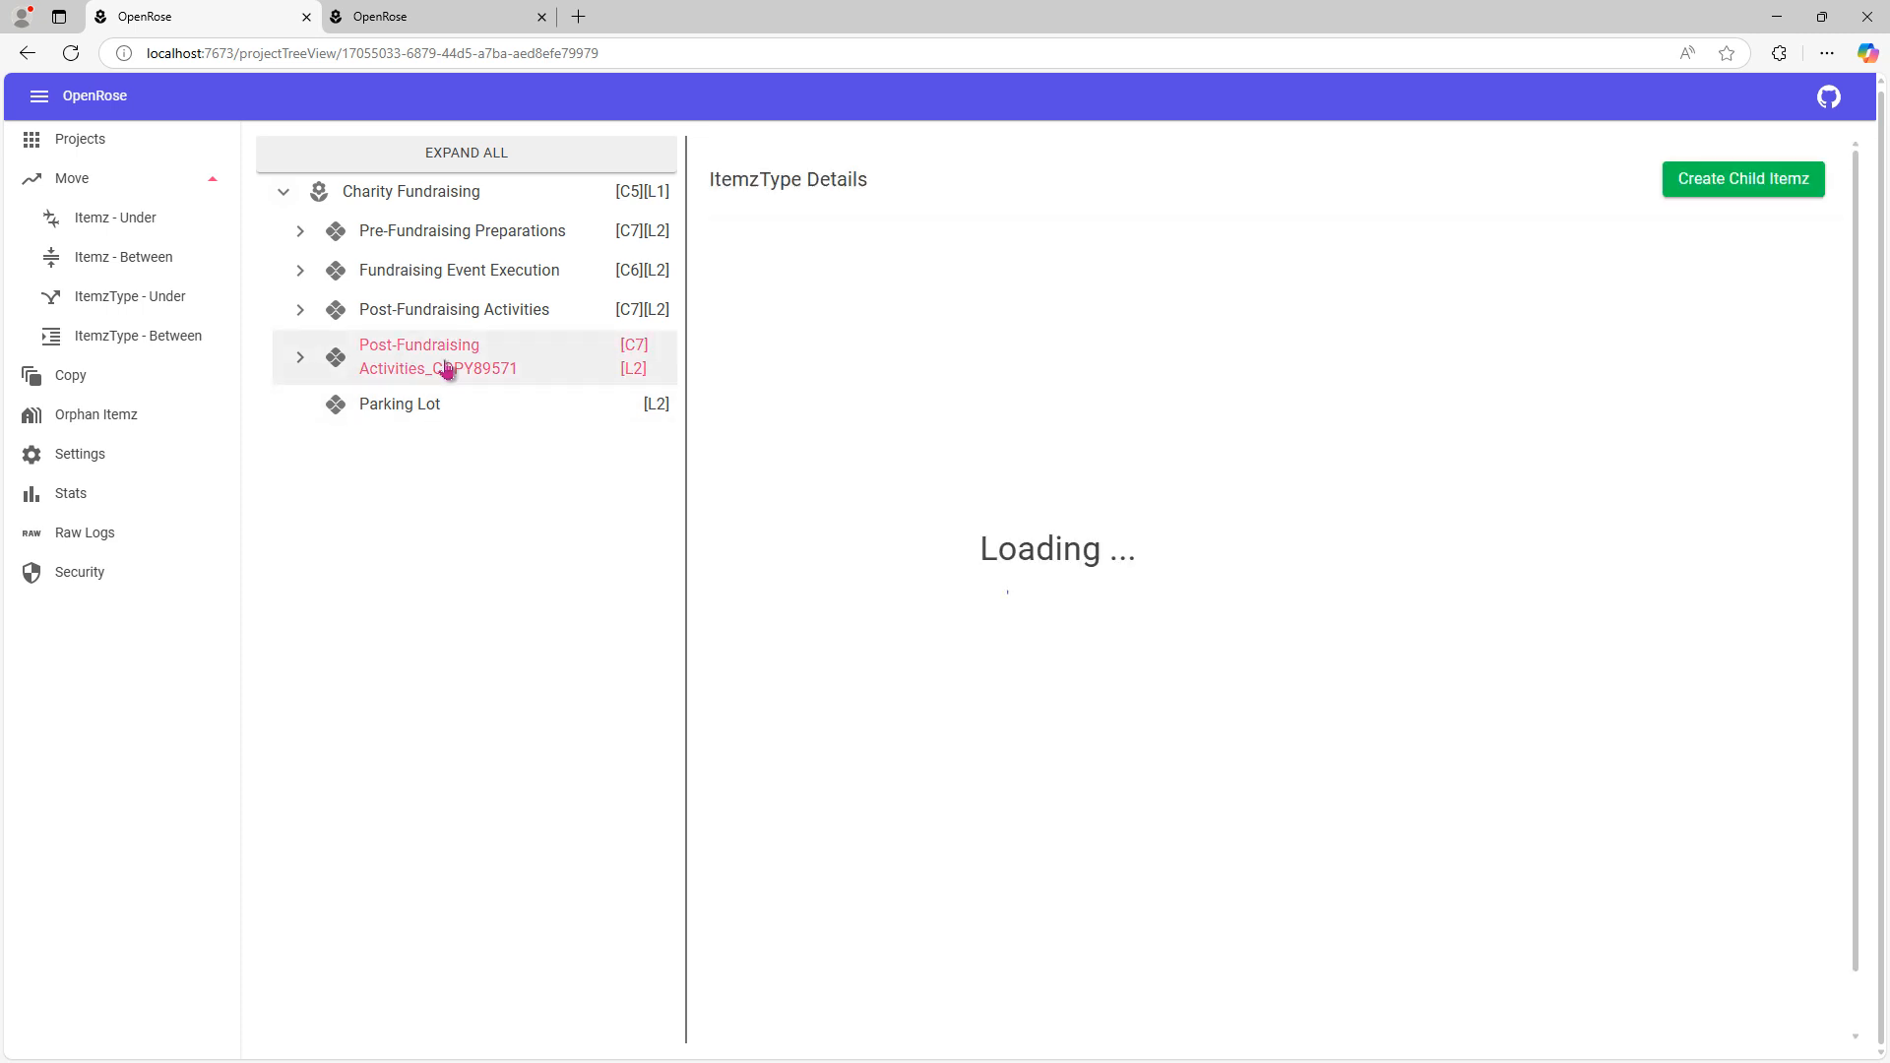
click(300, 357)
click(316, 661)
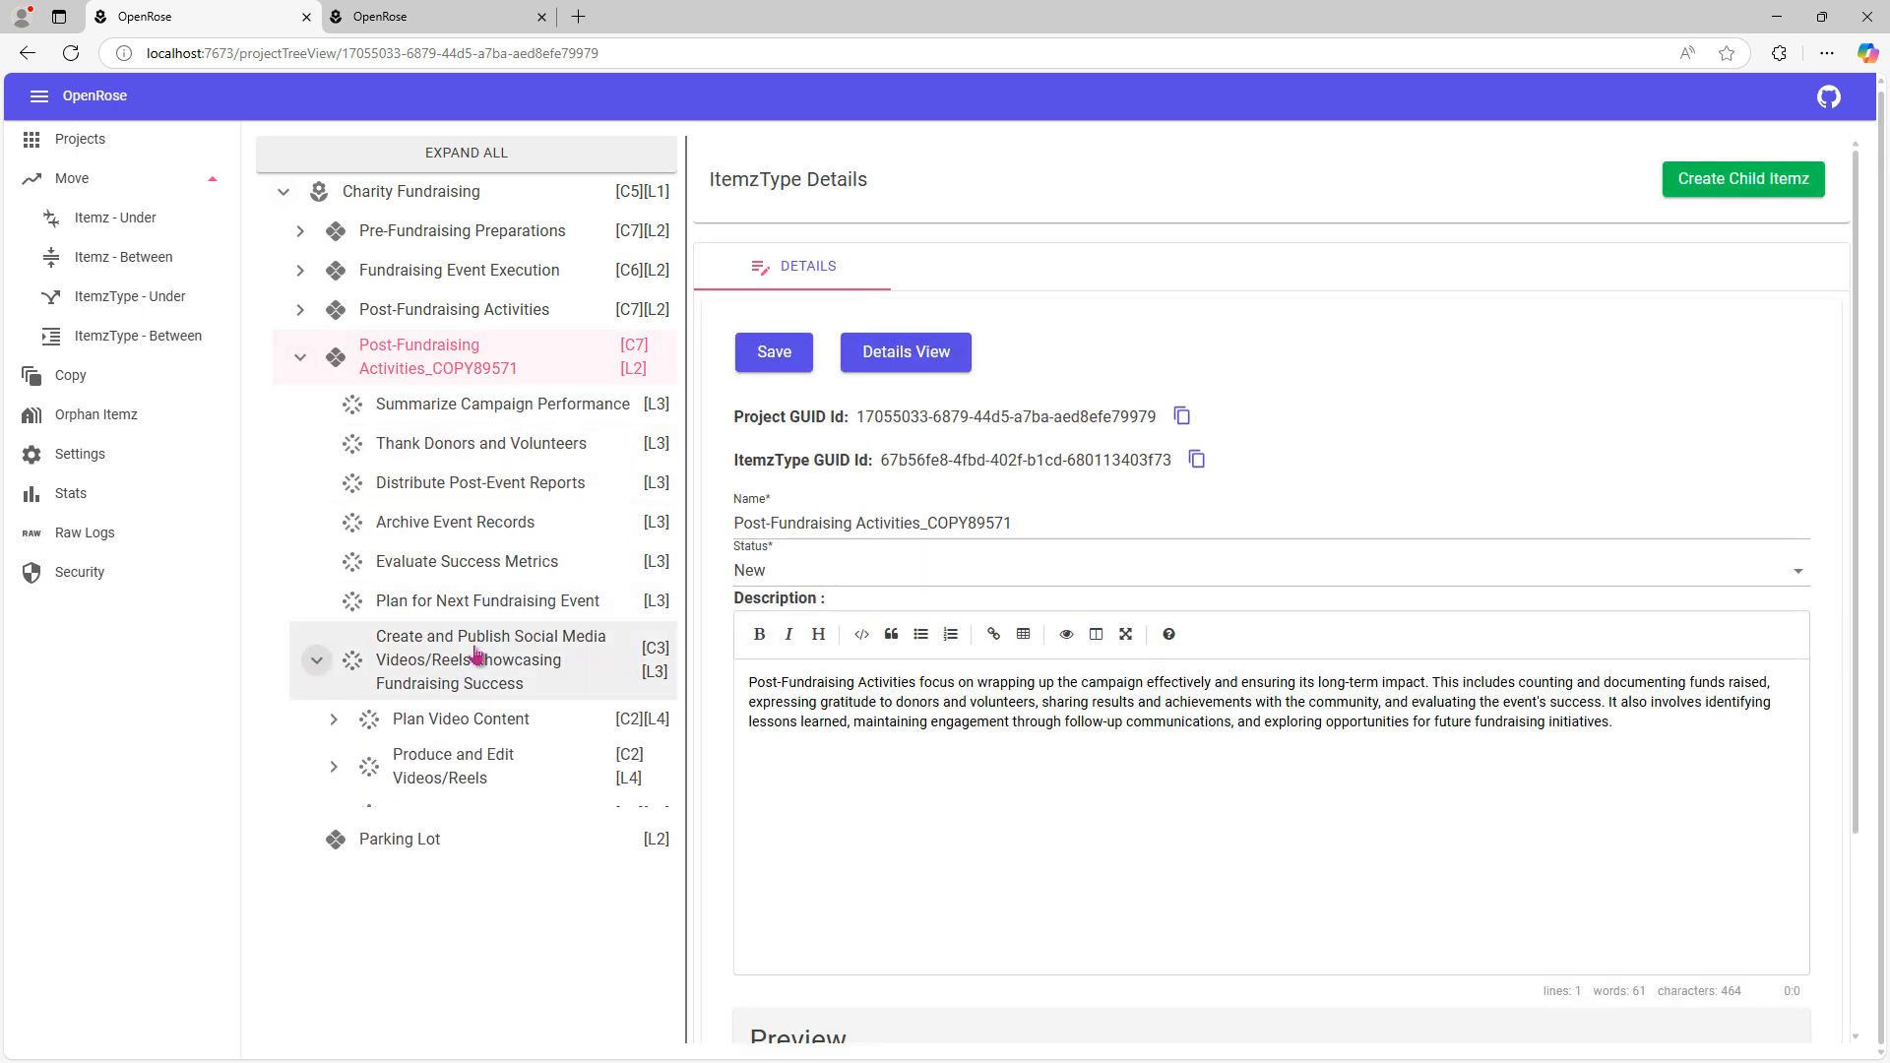
Step: Review the change history of the Thank Donors and Volunteers Itemz under the copied ItemzType
click(491, 454)
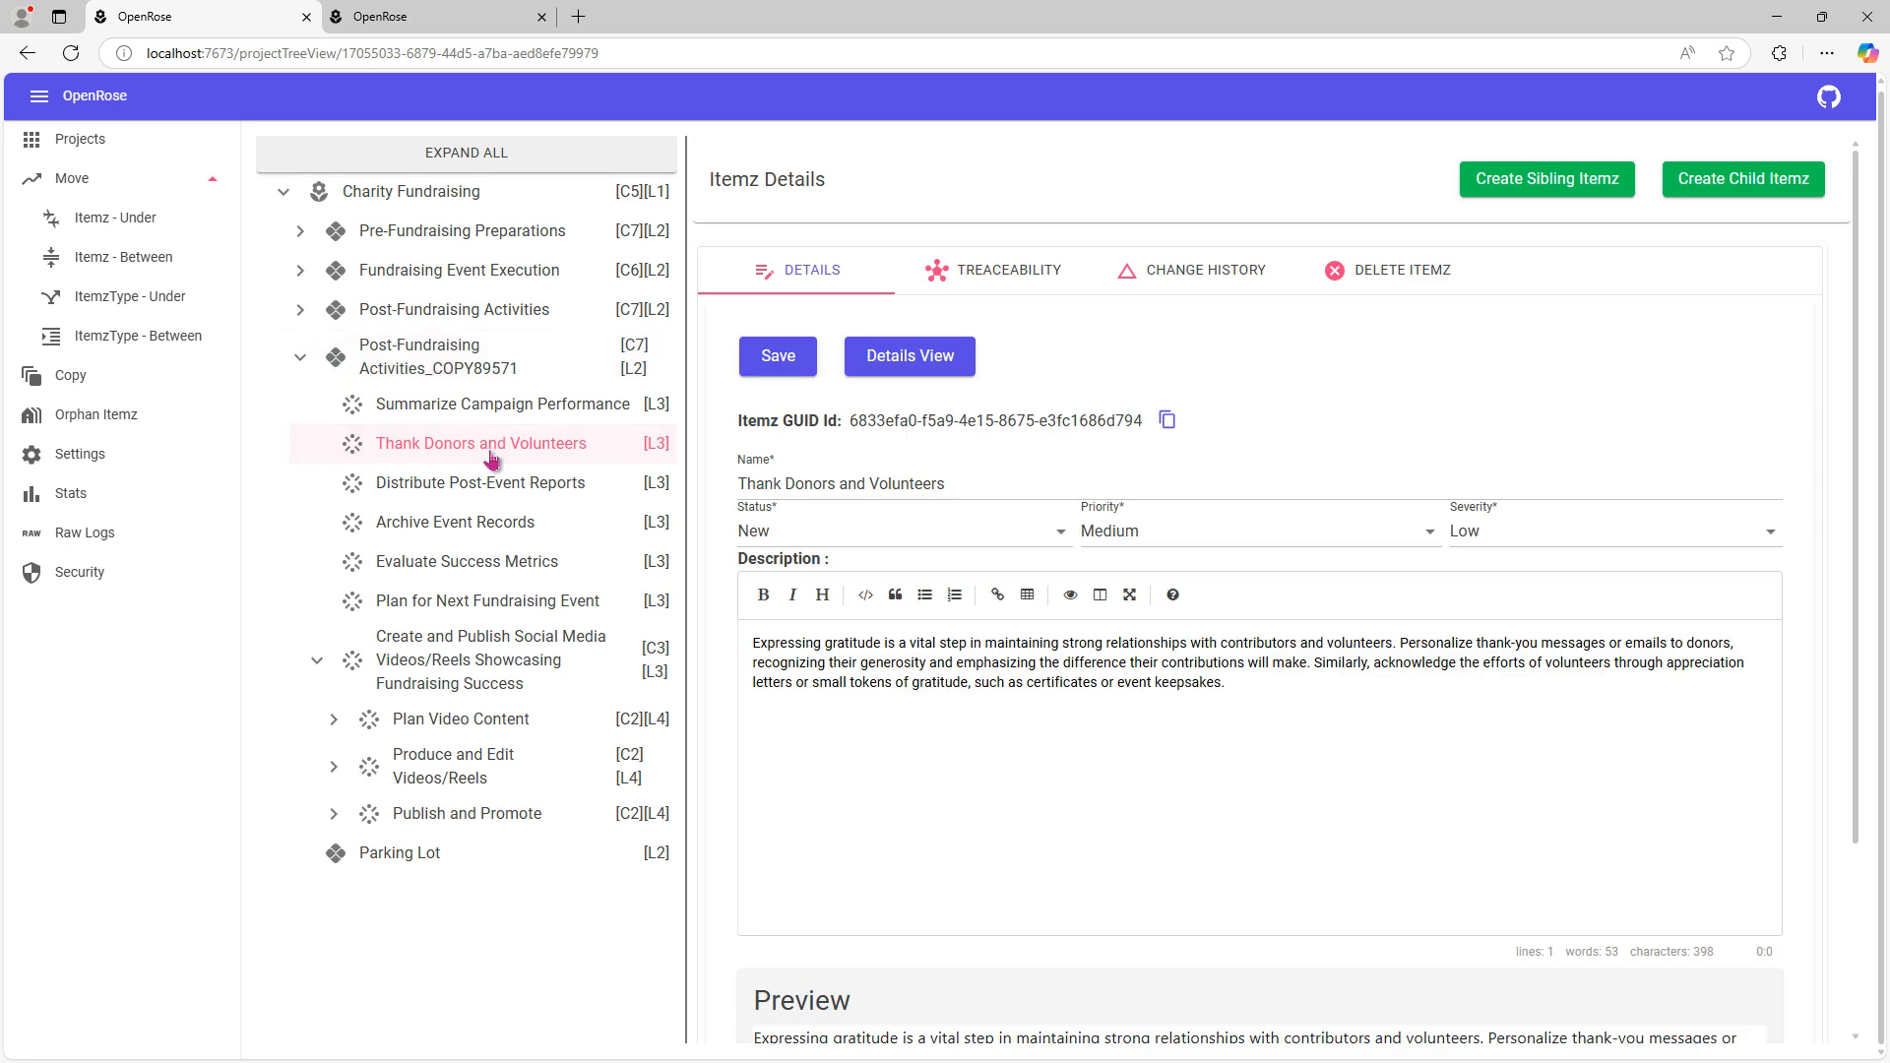
click(1221, 285)
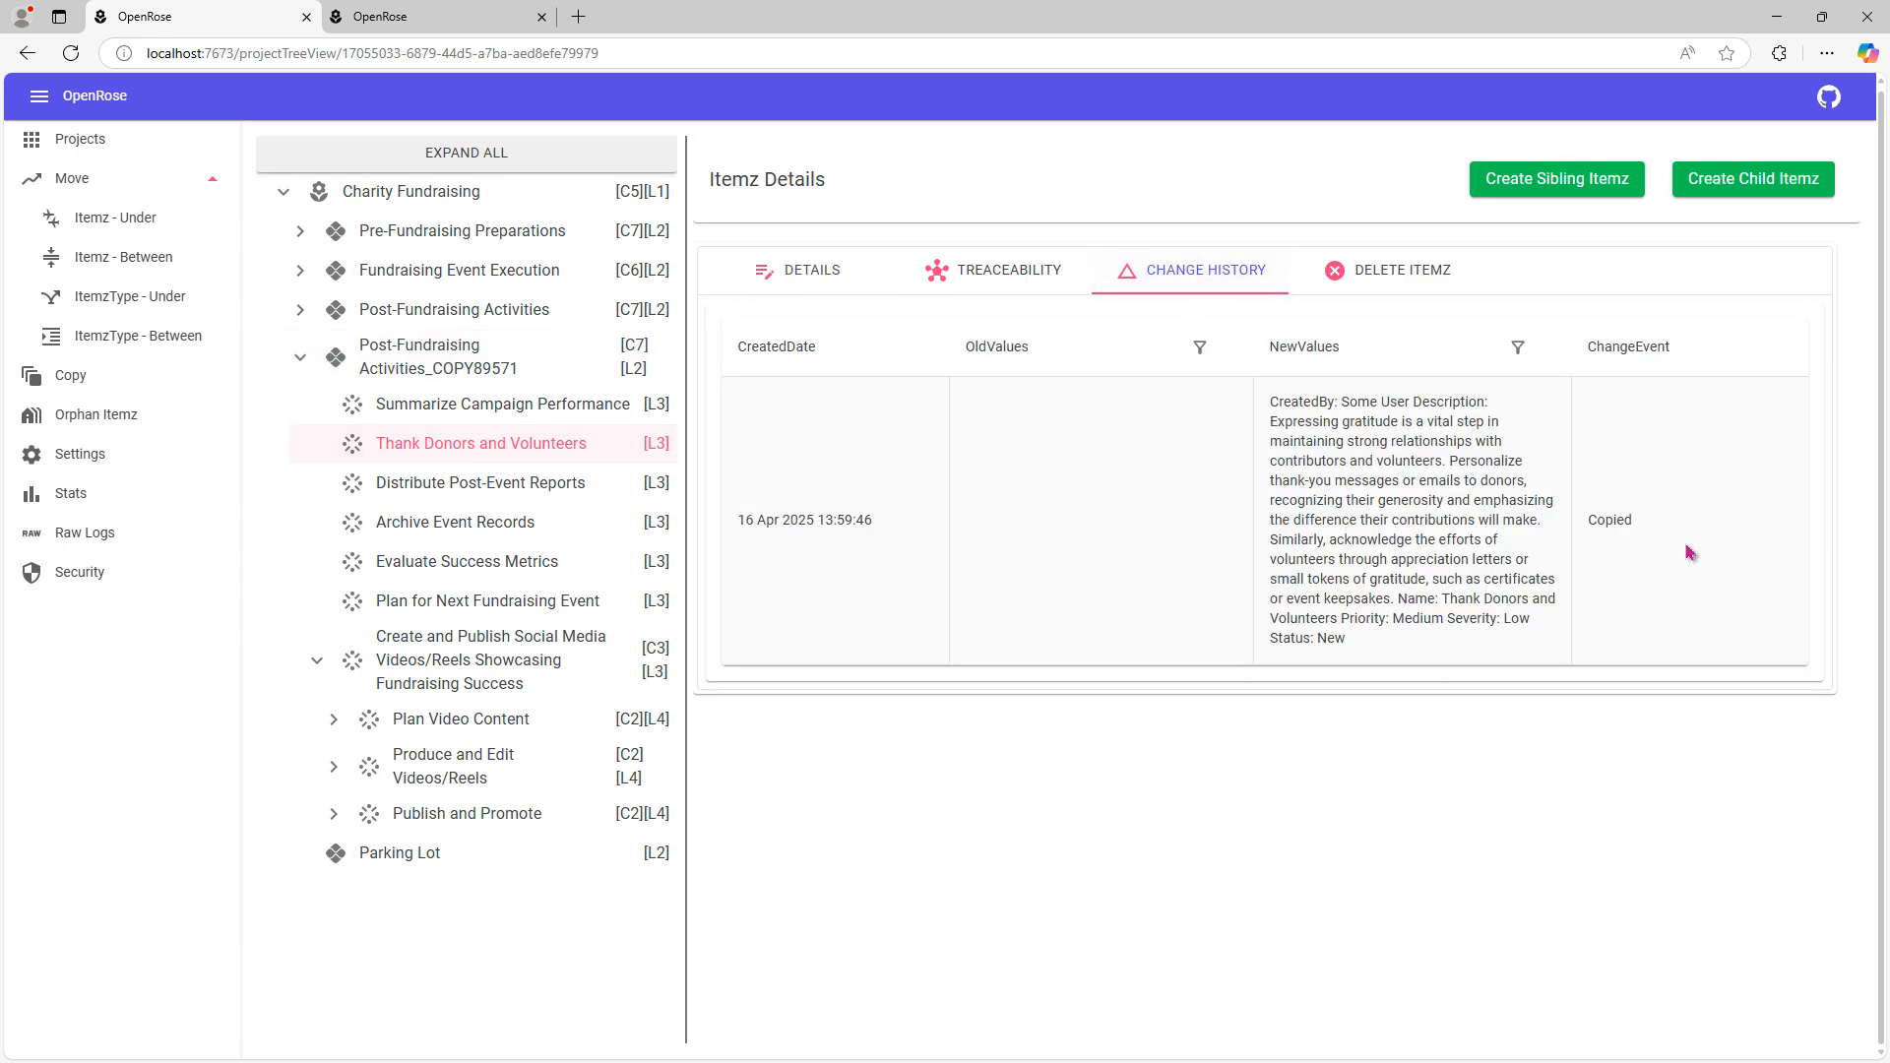
drag(1690, 552, 1501, 586)
click(1031, 591)
Step: Inspect the children of Plan Video Content and Produce and Edit Videos/Reels, and return to the collapsed copied ItemzType's details
click(334, 719)
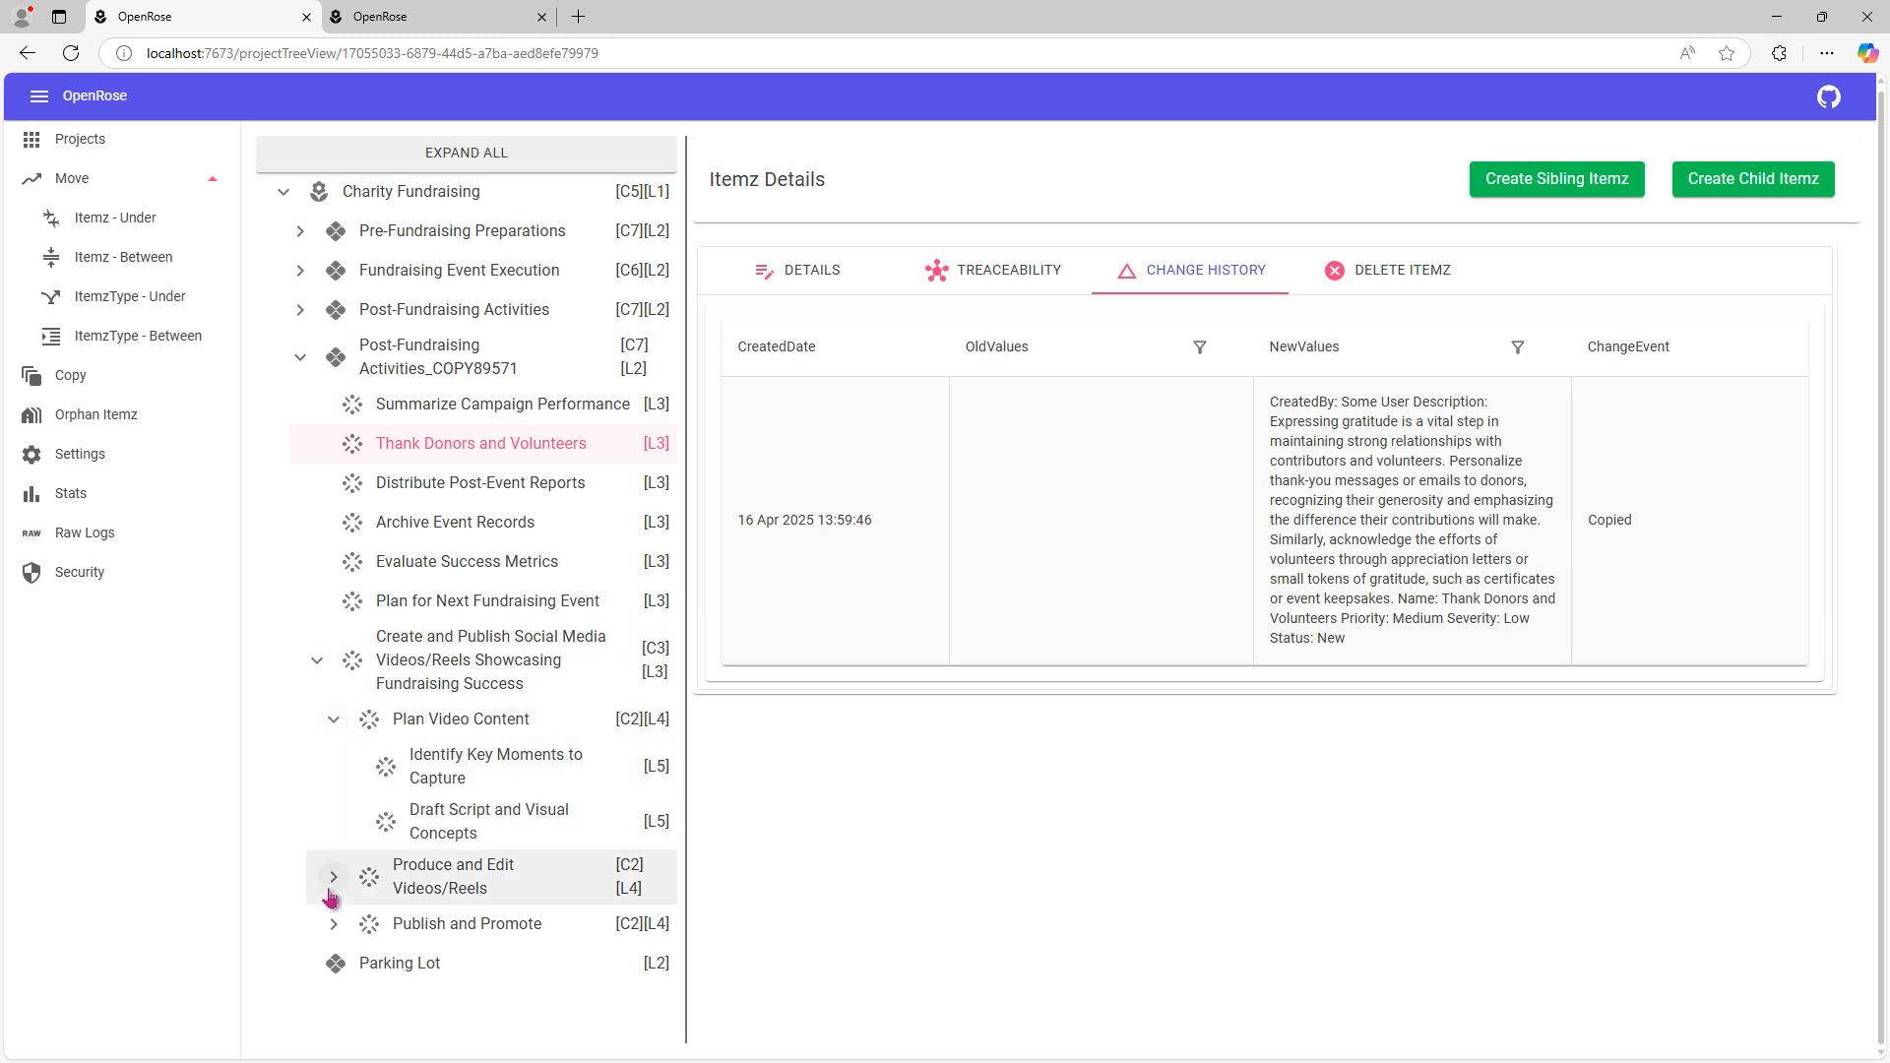
click(333, 890)
scroll(438, 916, down, 1)
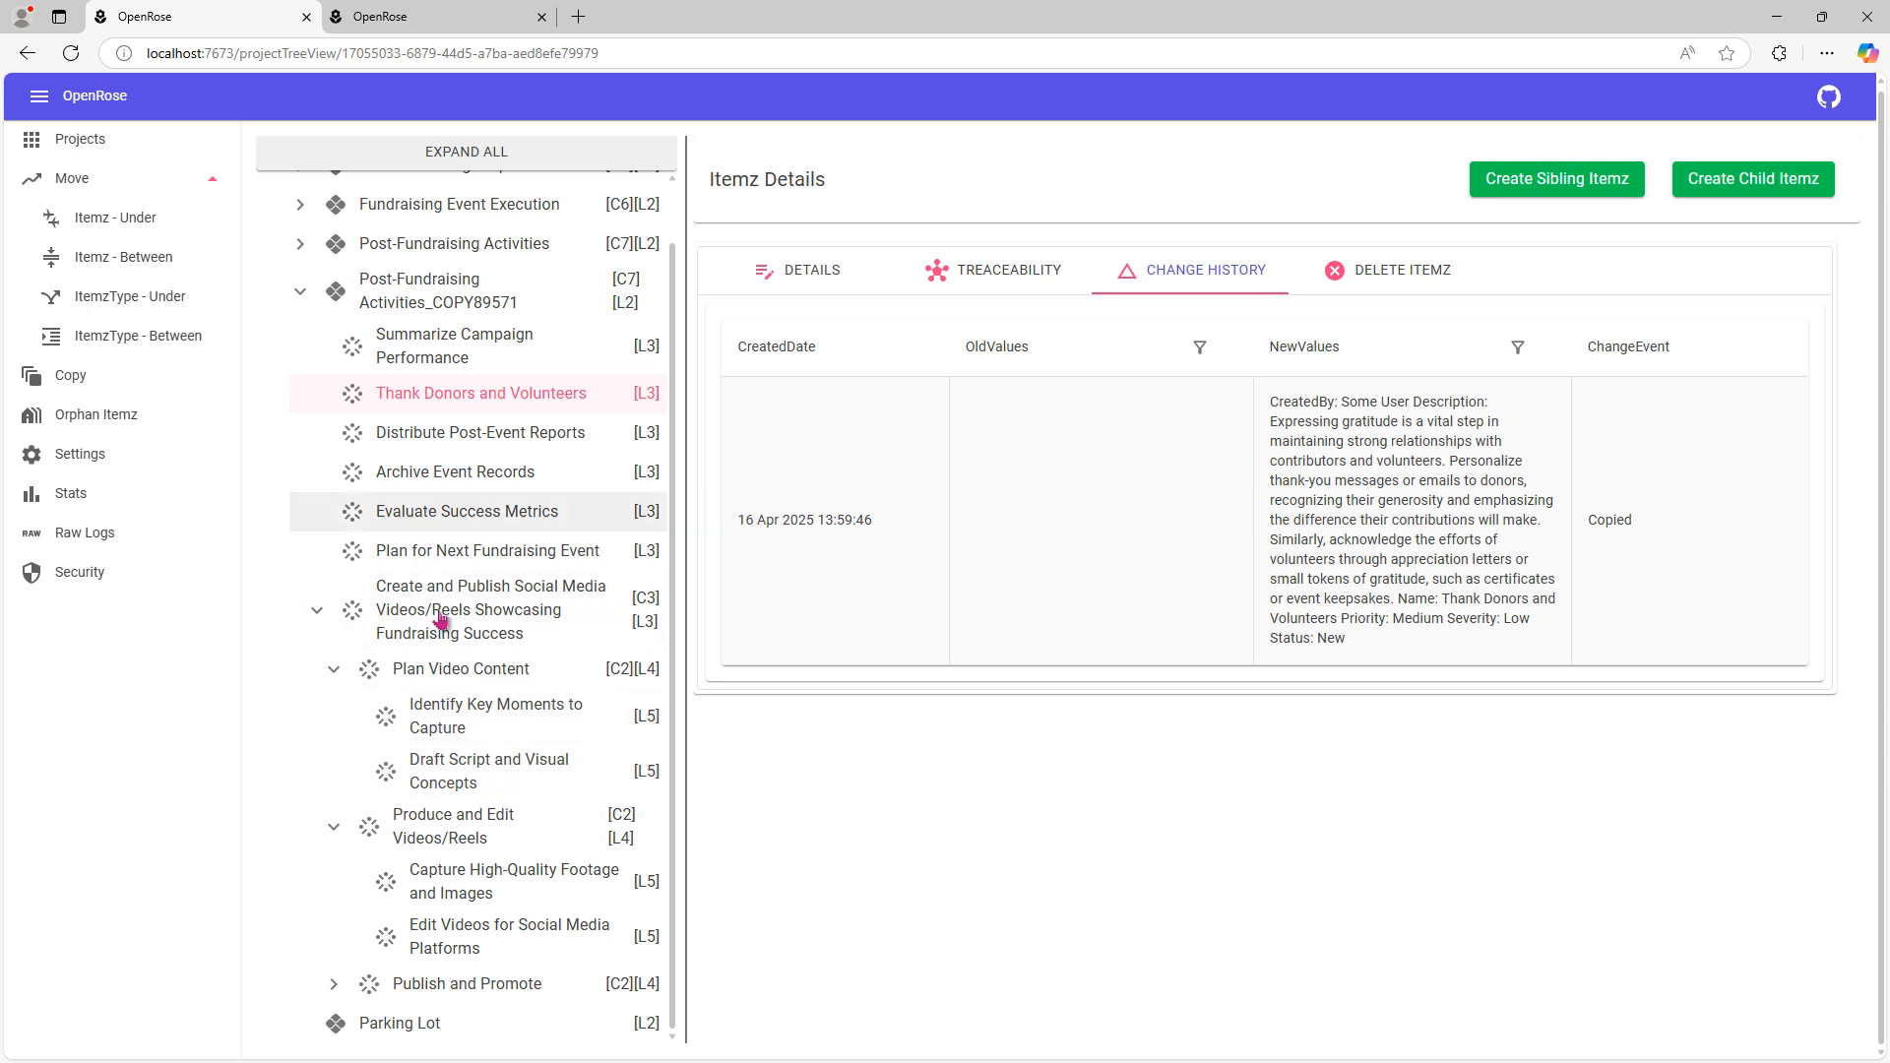
click(303, 295)
click(545, 370)
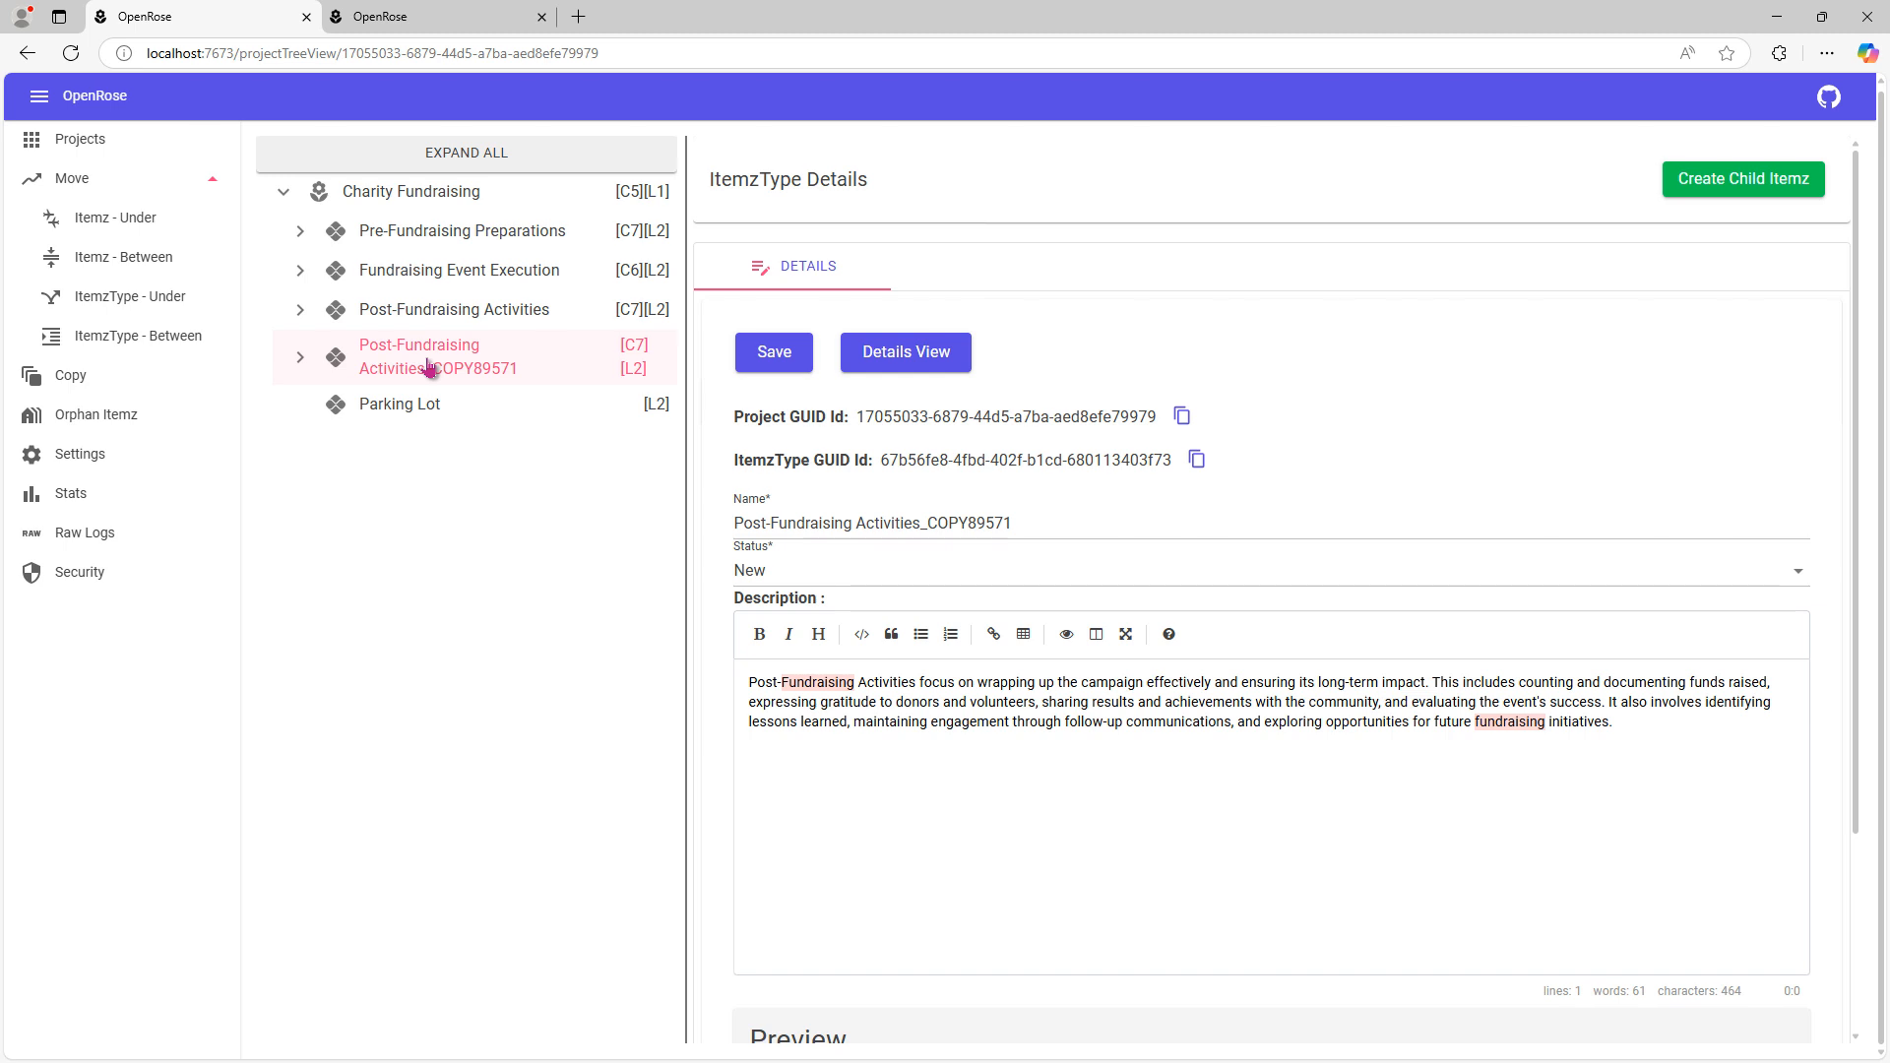
Step: Delete the copied Post-Fundraising Activities ItemzType from the Charity Fundraising project, working from the project's detail view
click(116, 148)
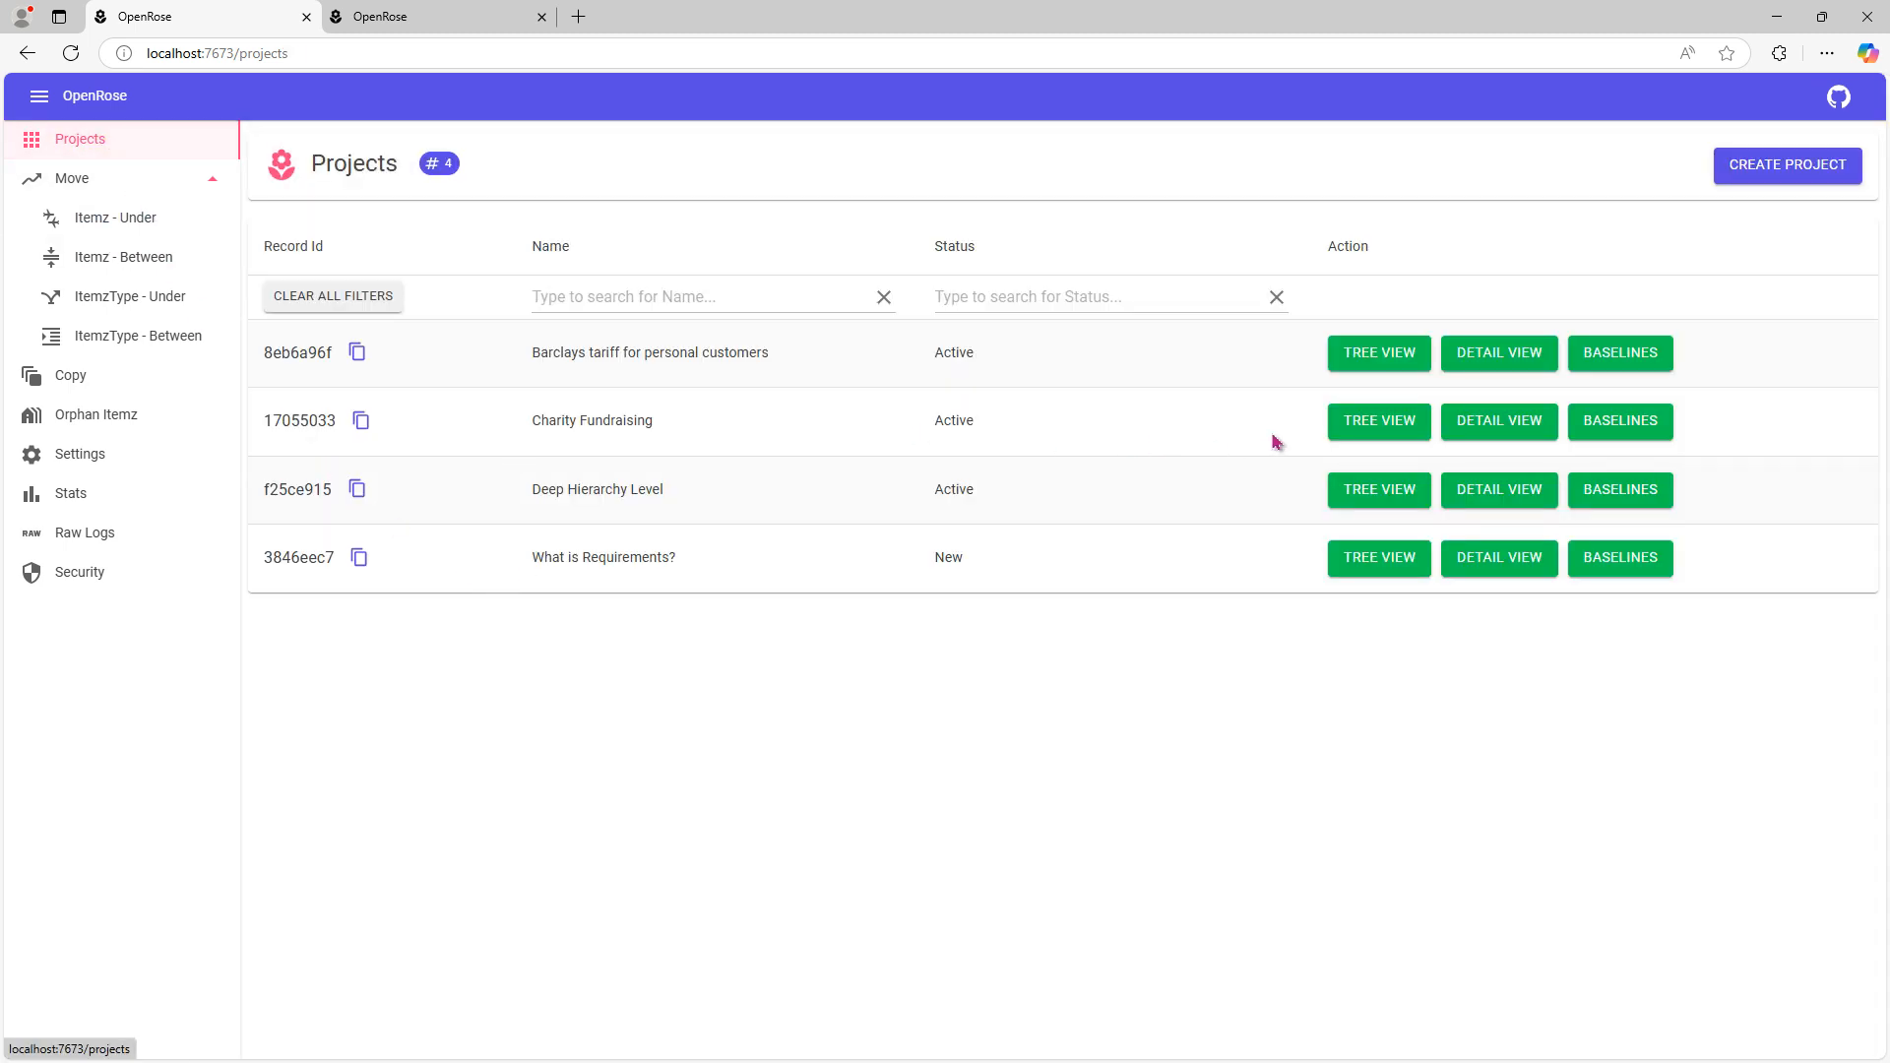
click(1502, 423)
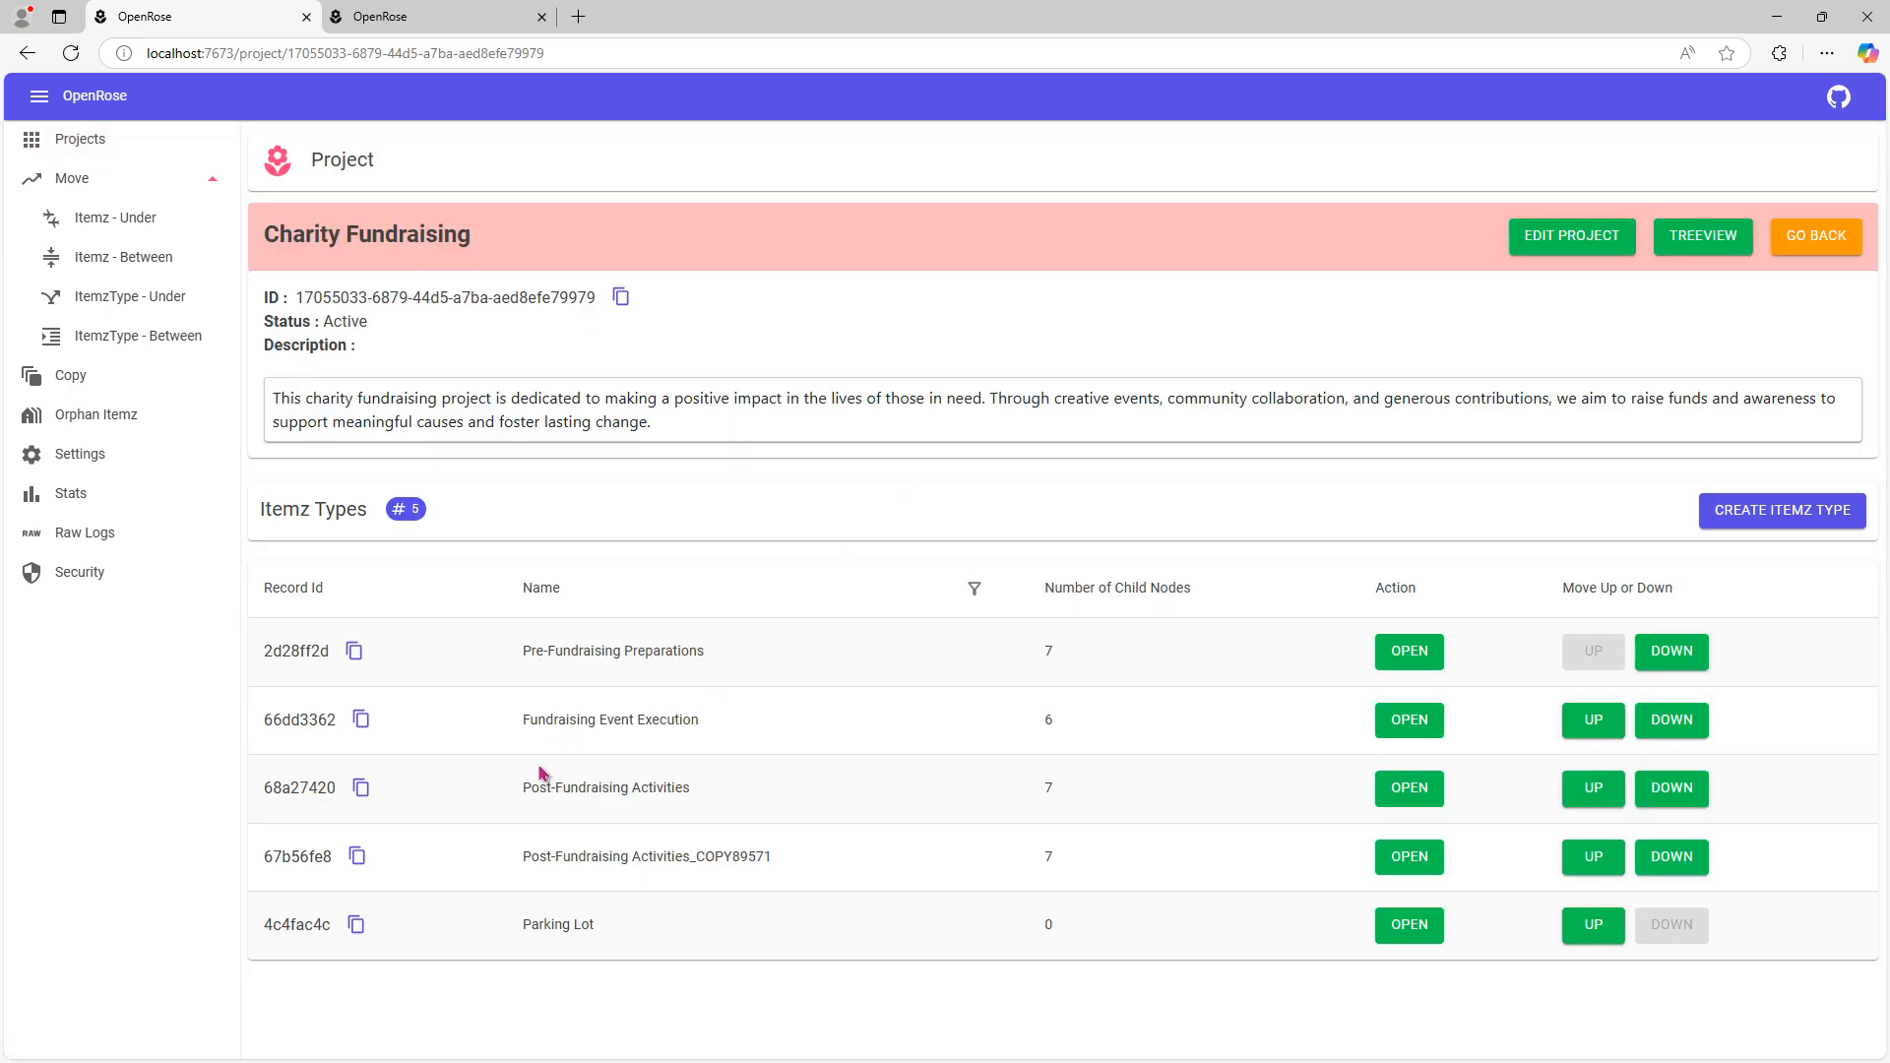
click(1392, 864)
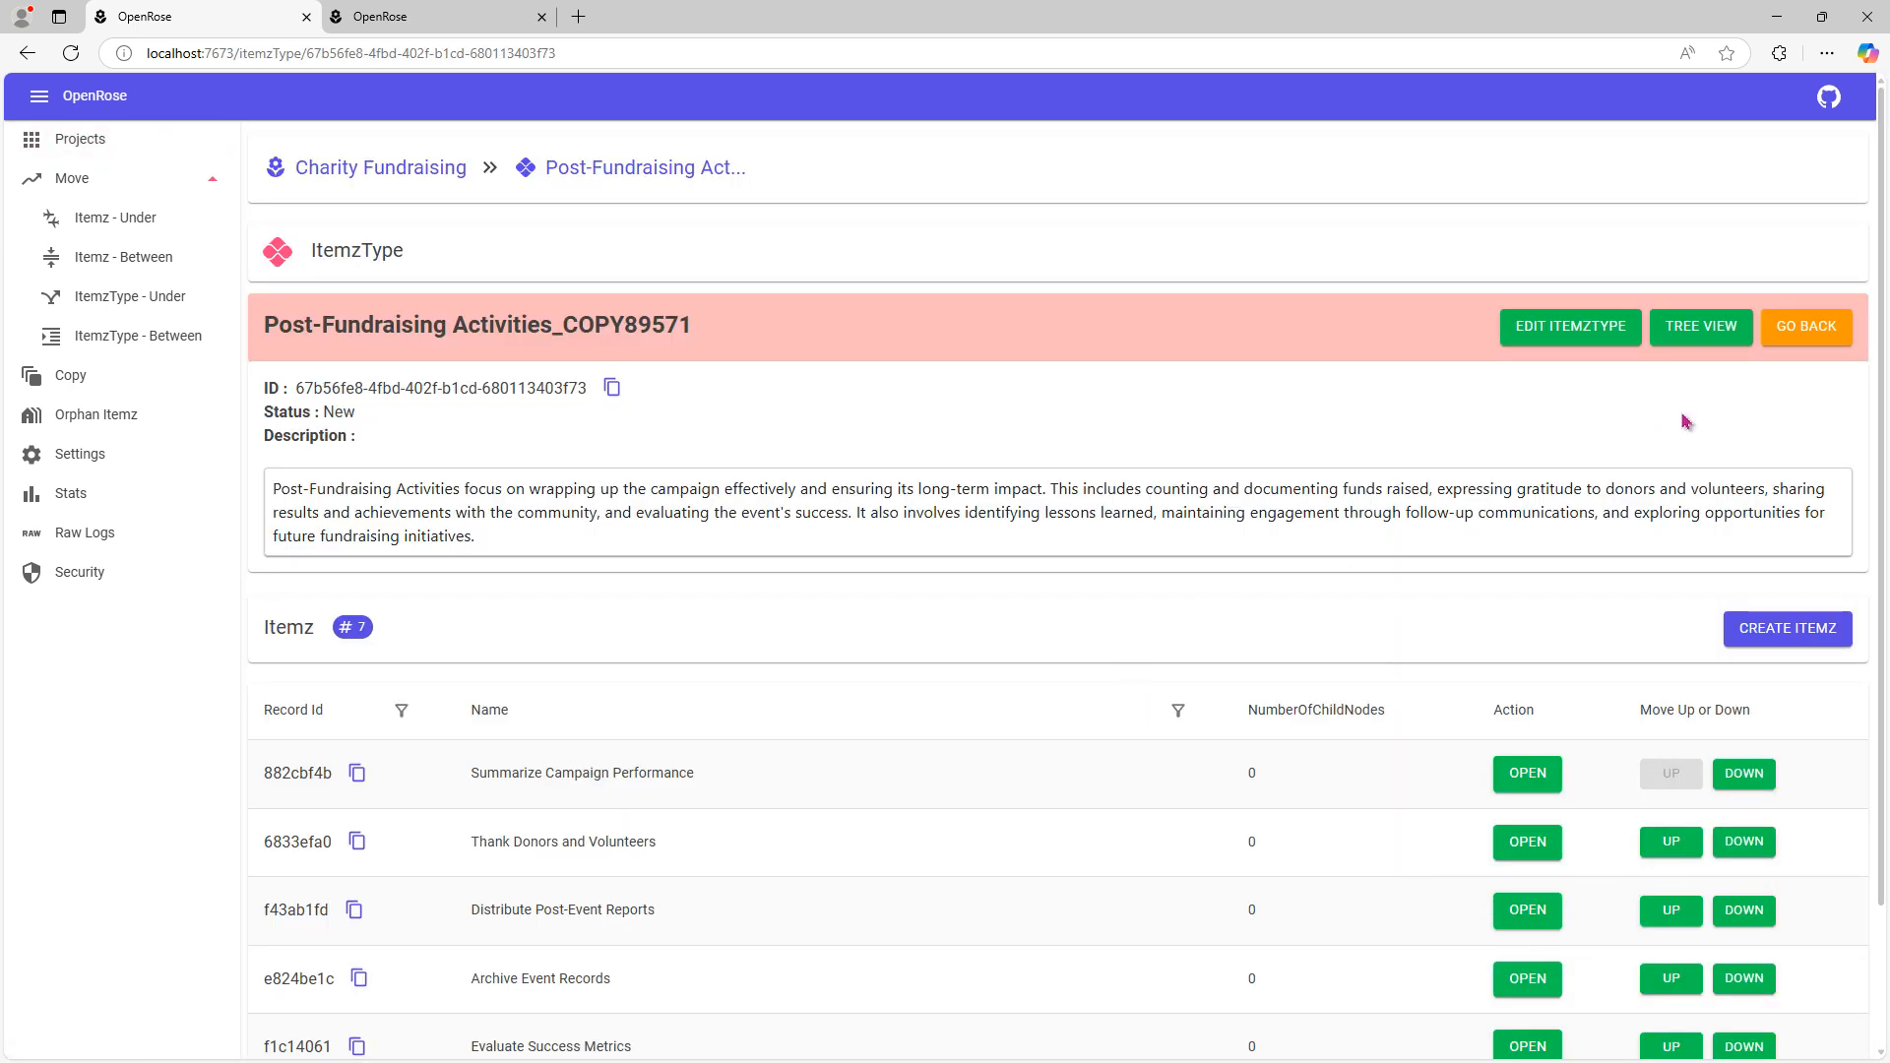
click(1606, 337)
click(539, 328)
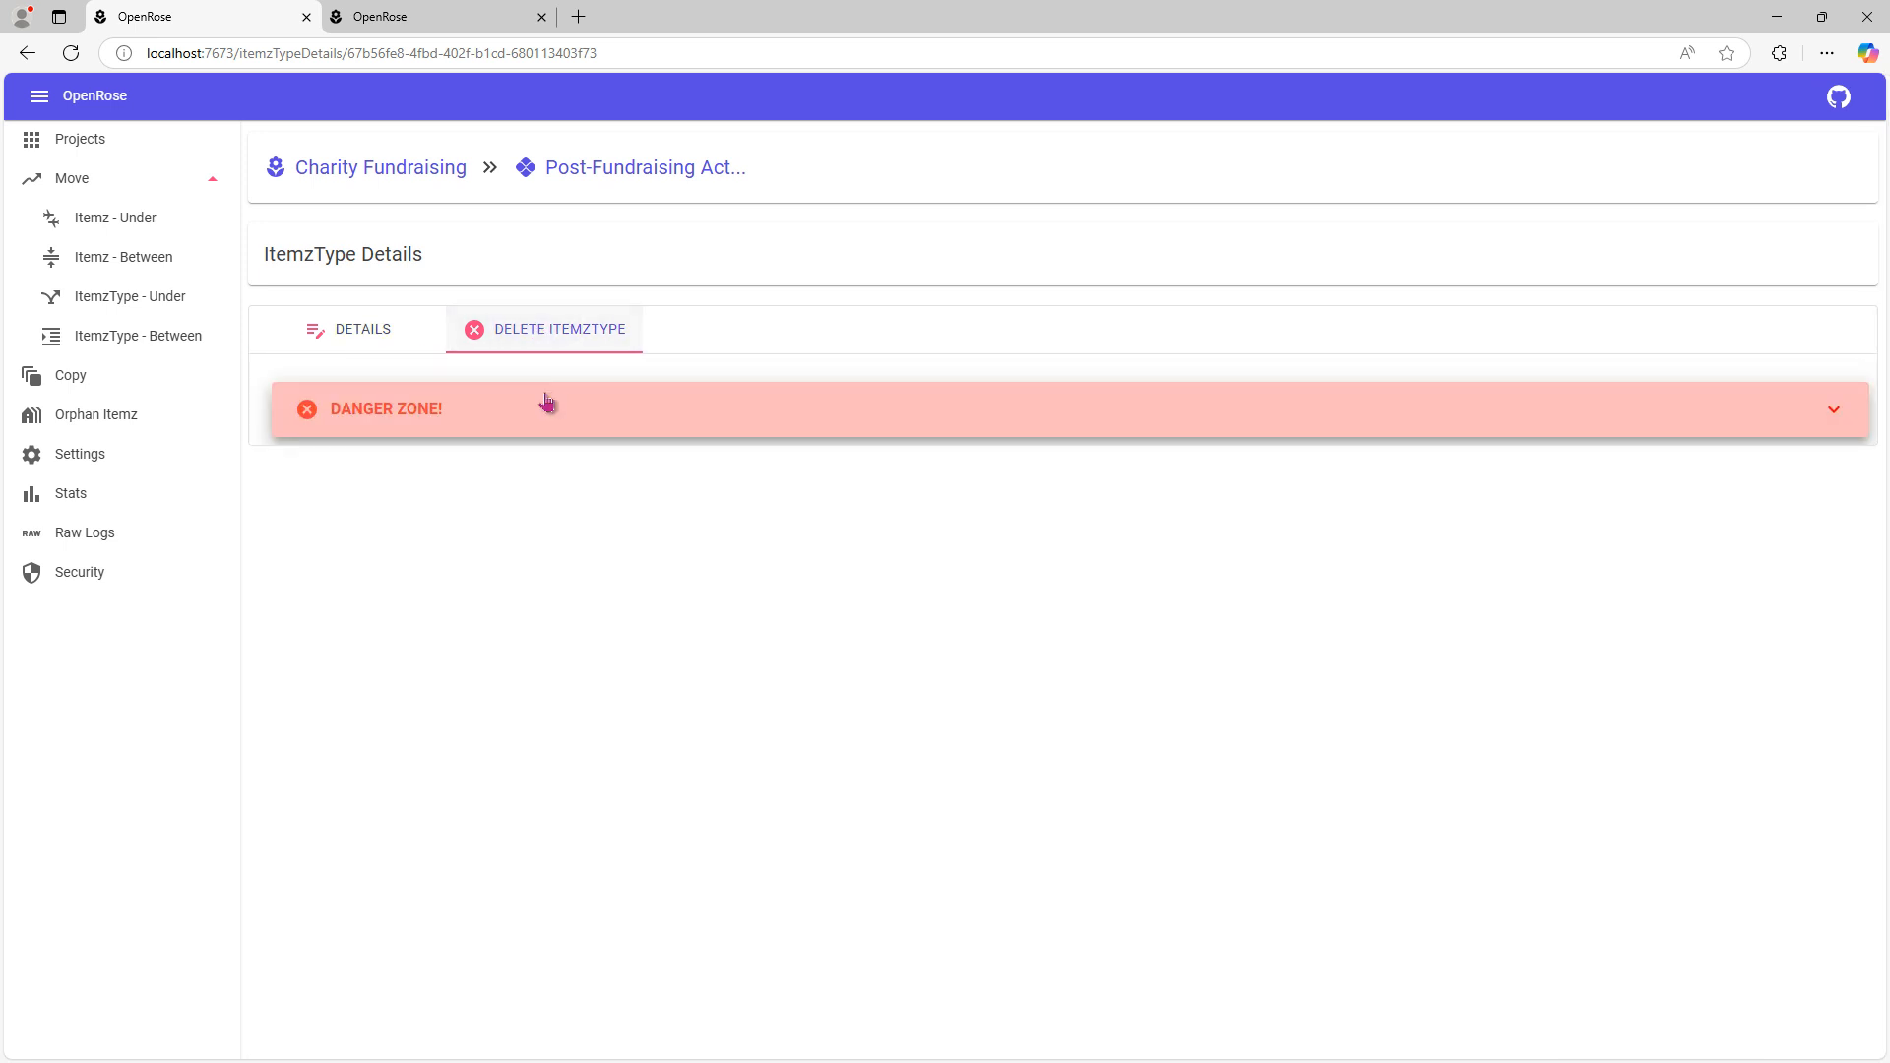
click(547, 402)
click(394, 504)
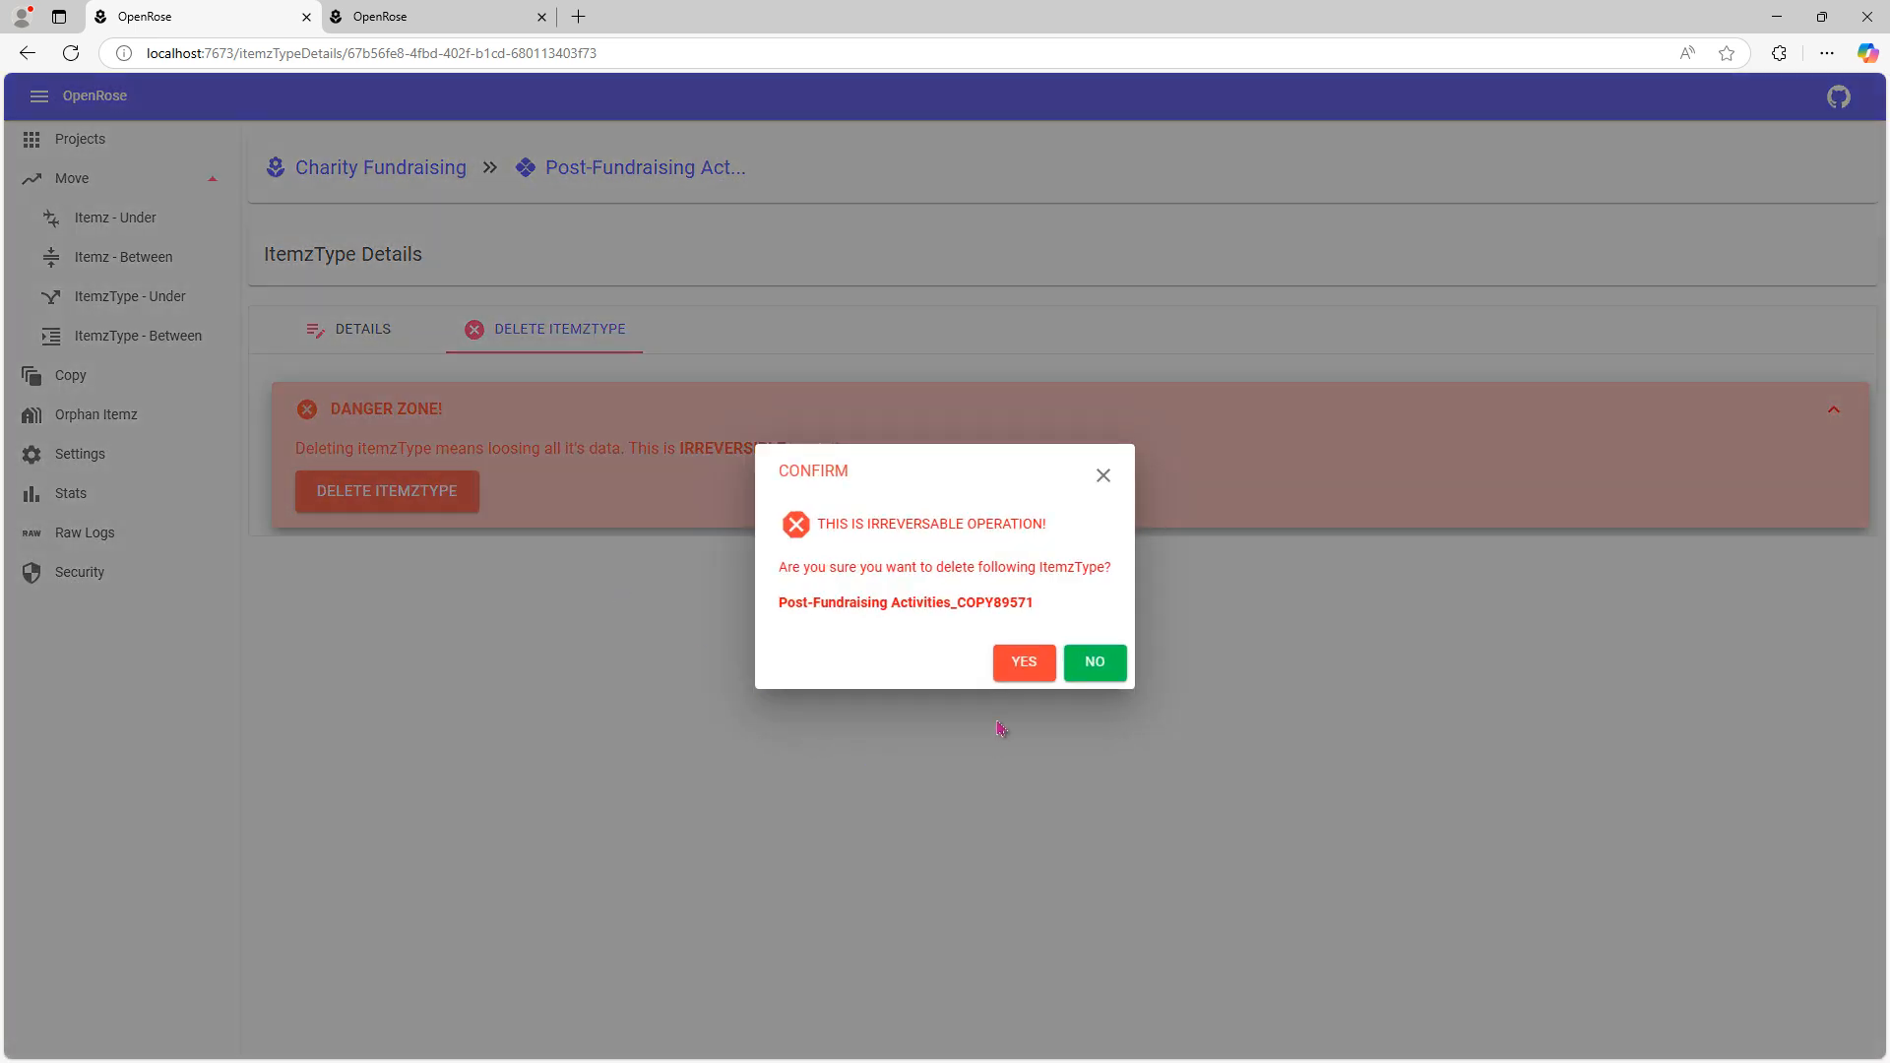
click(1019, 670)
Step: Reopen the Charity Fundraising tree view from the project list and expand the project to check its remaining ItemzTypes
click(89, 148)
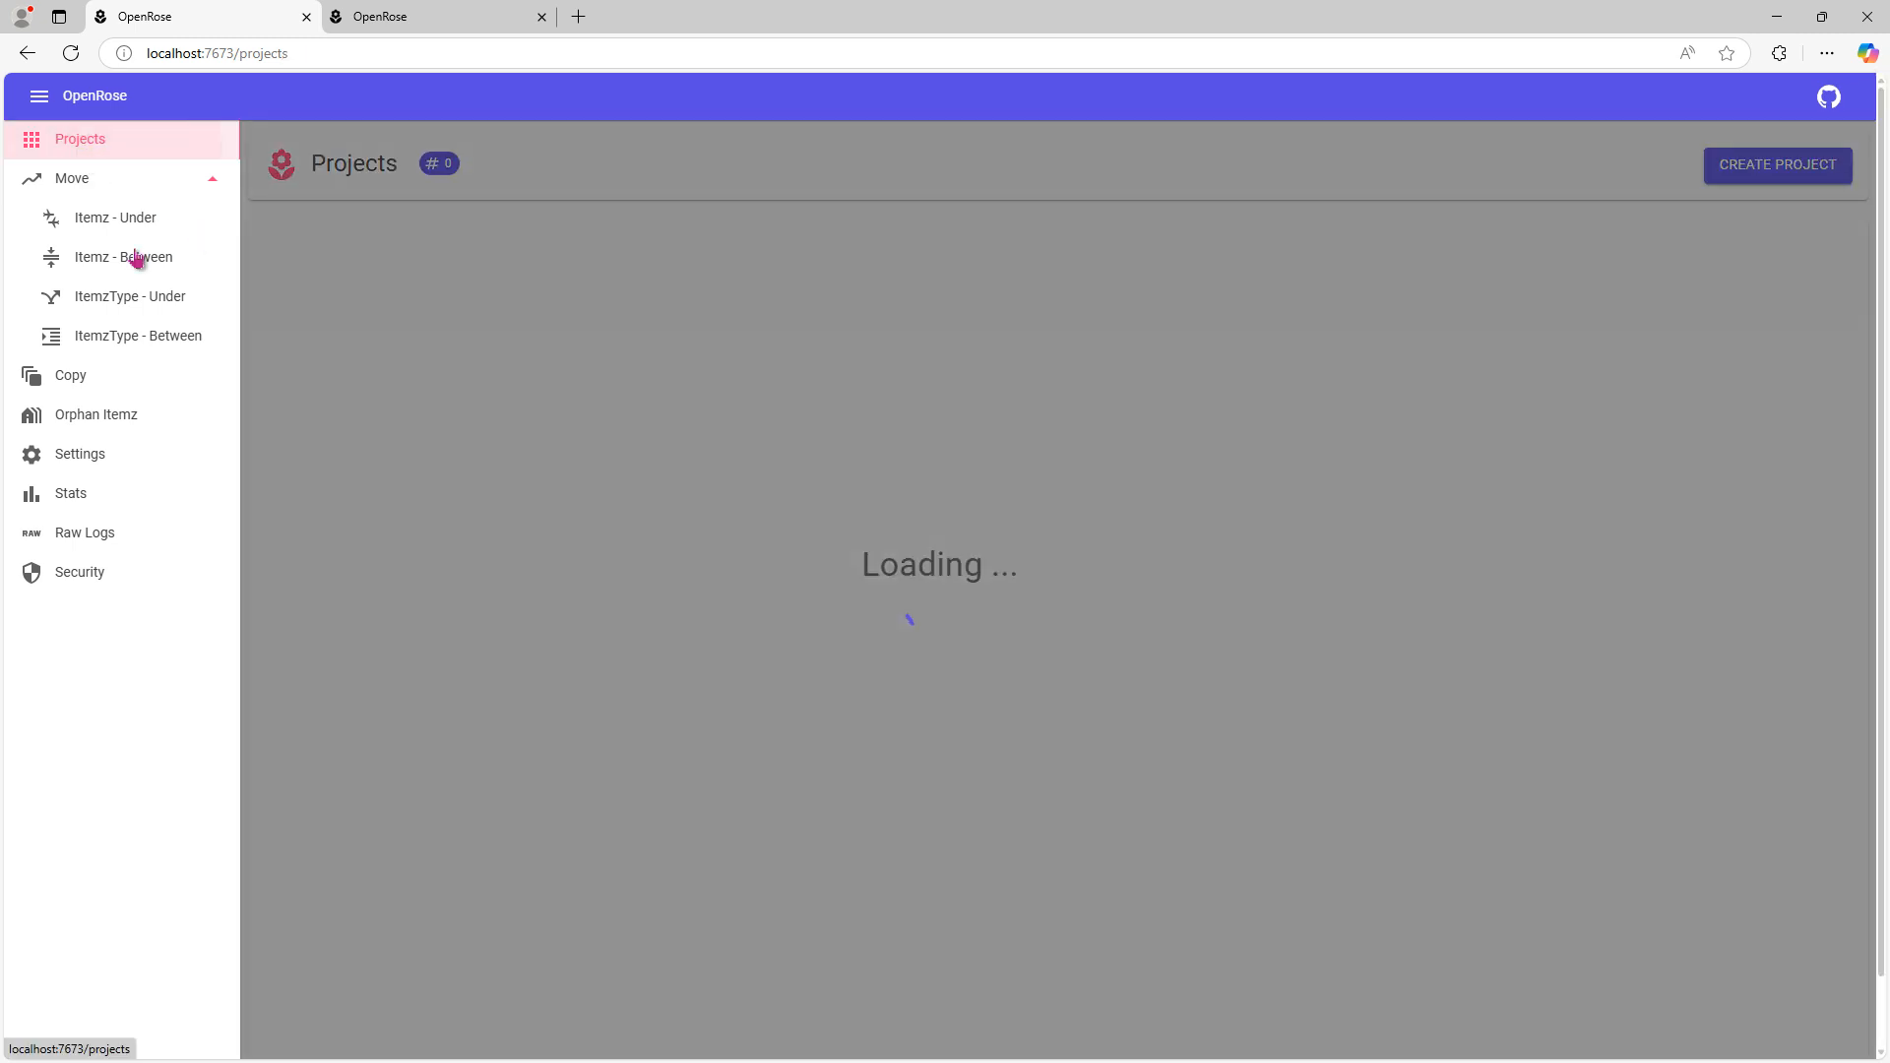
click(1354, 433)
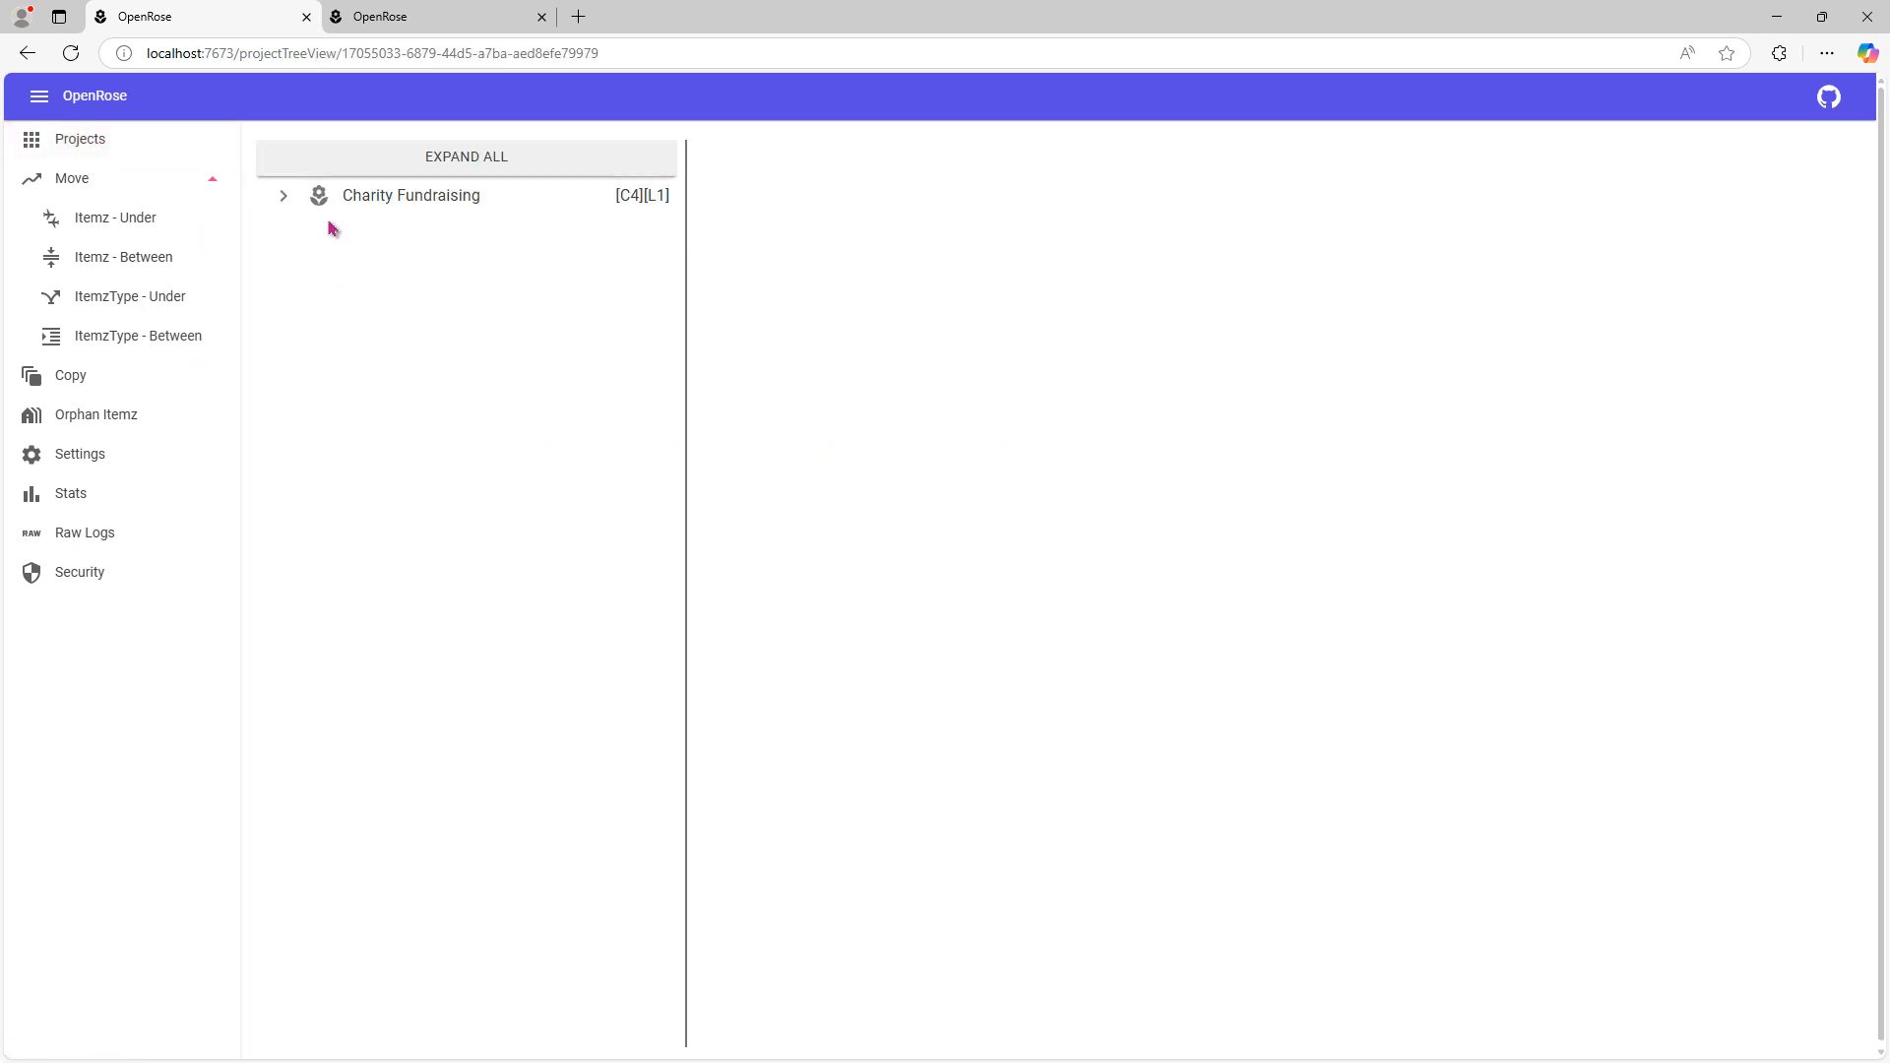
click(284, 195)
click(463, 163)
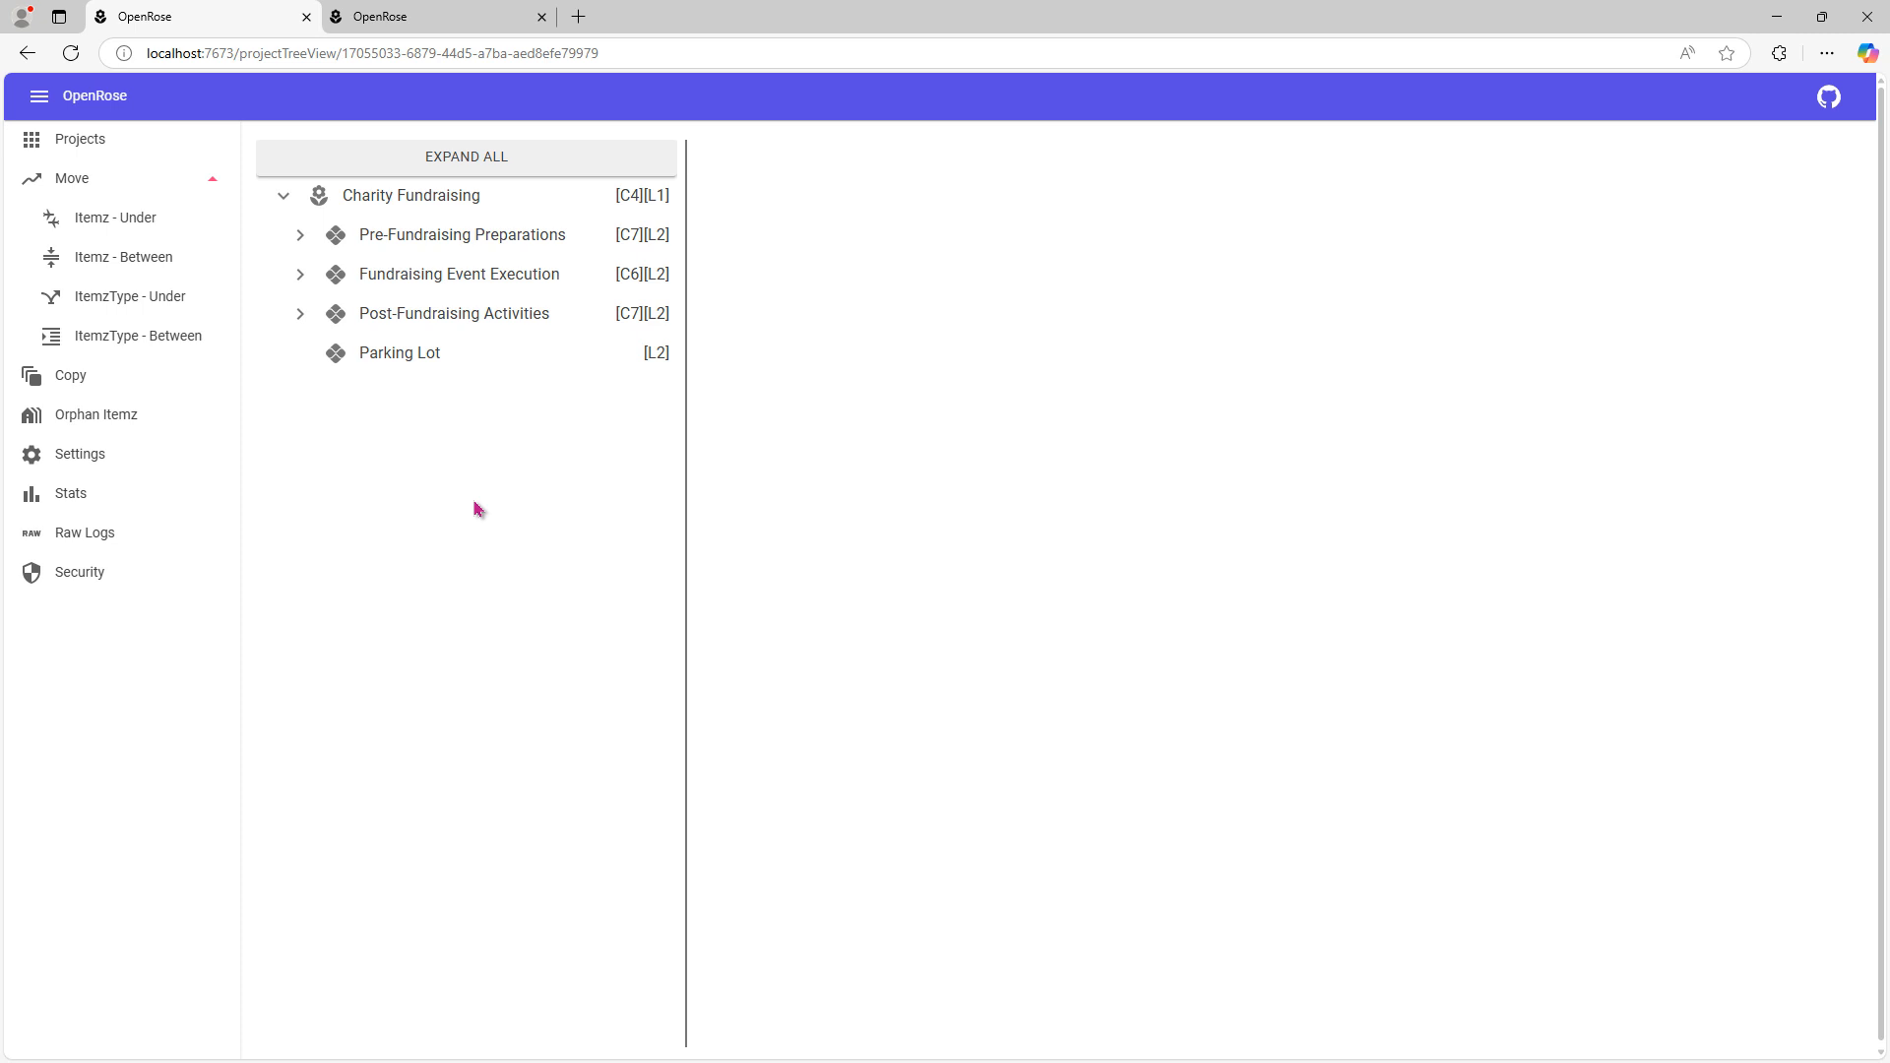
Step: Set the Charity Fundraising project as the source for a Project copy, identified by its GUID
click(411, 199)
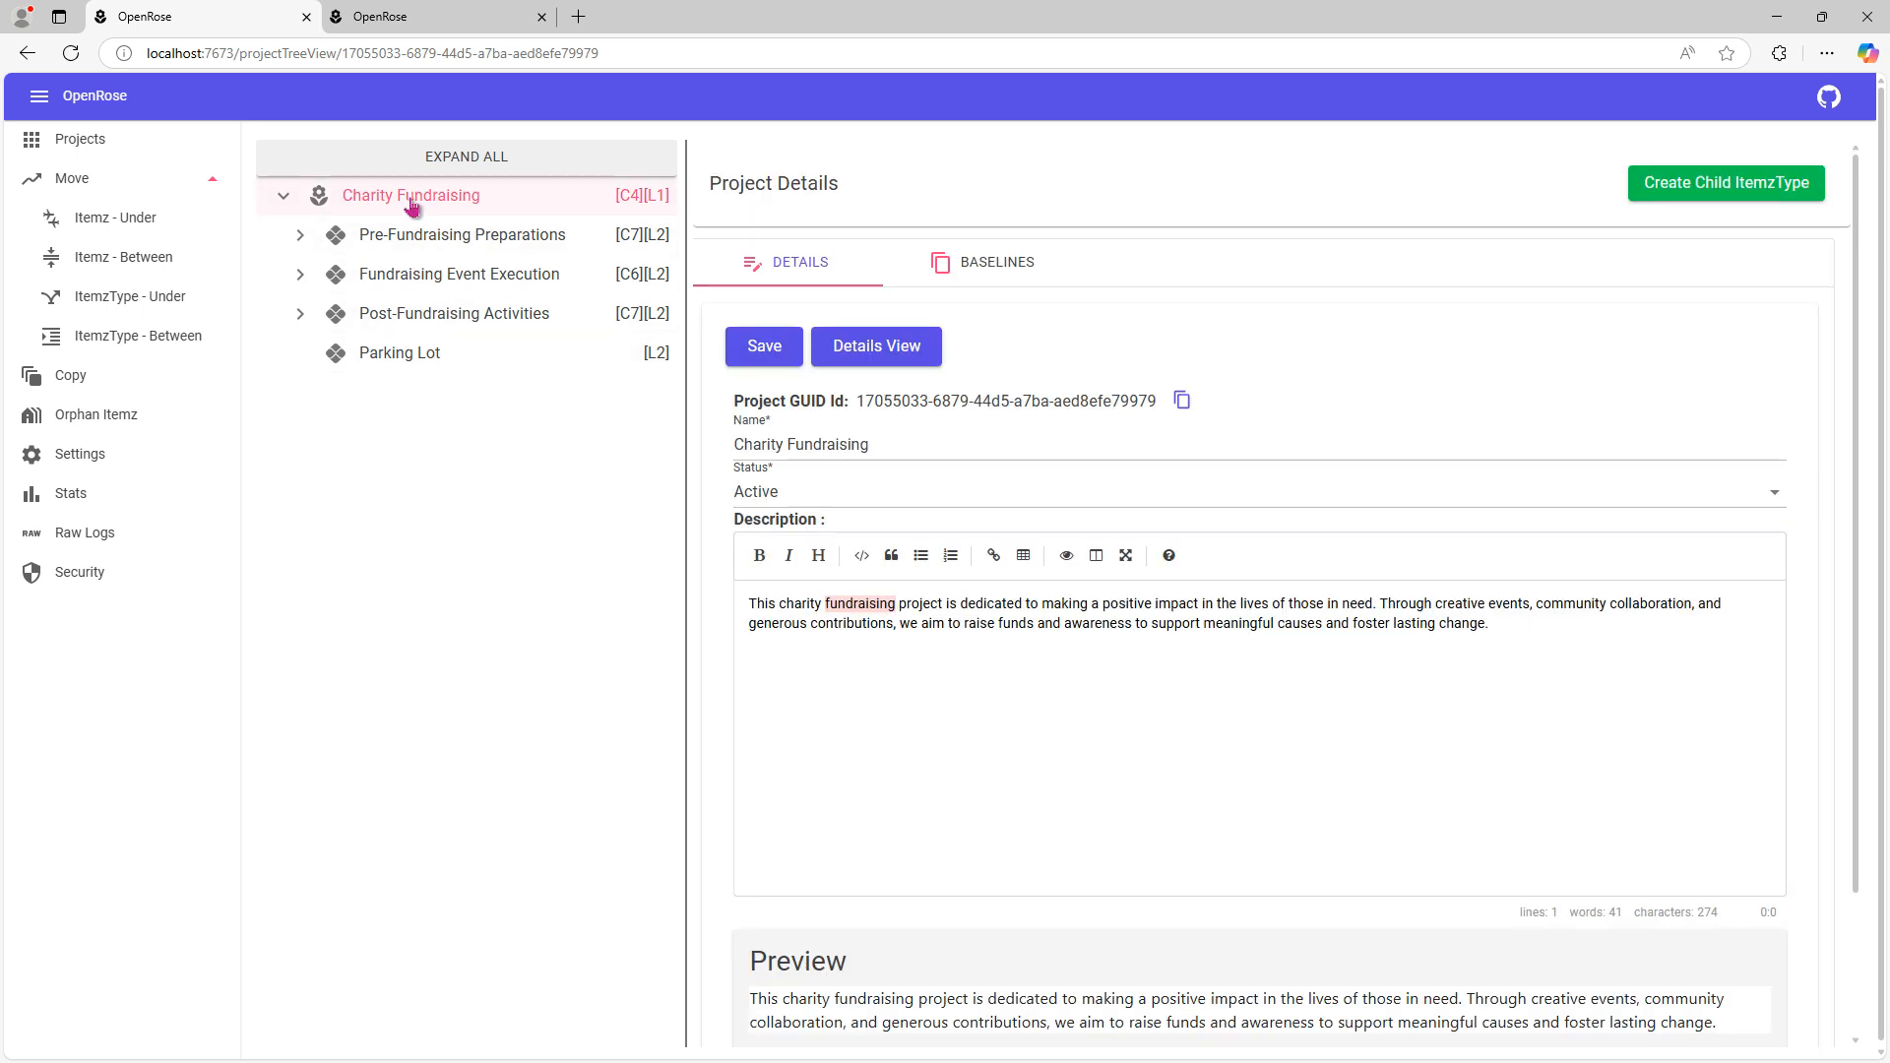
click(1182, 401)
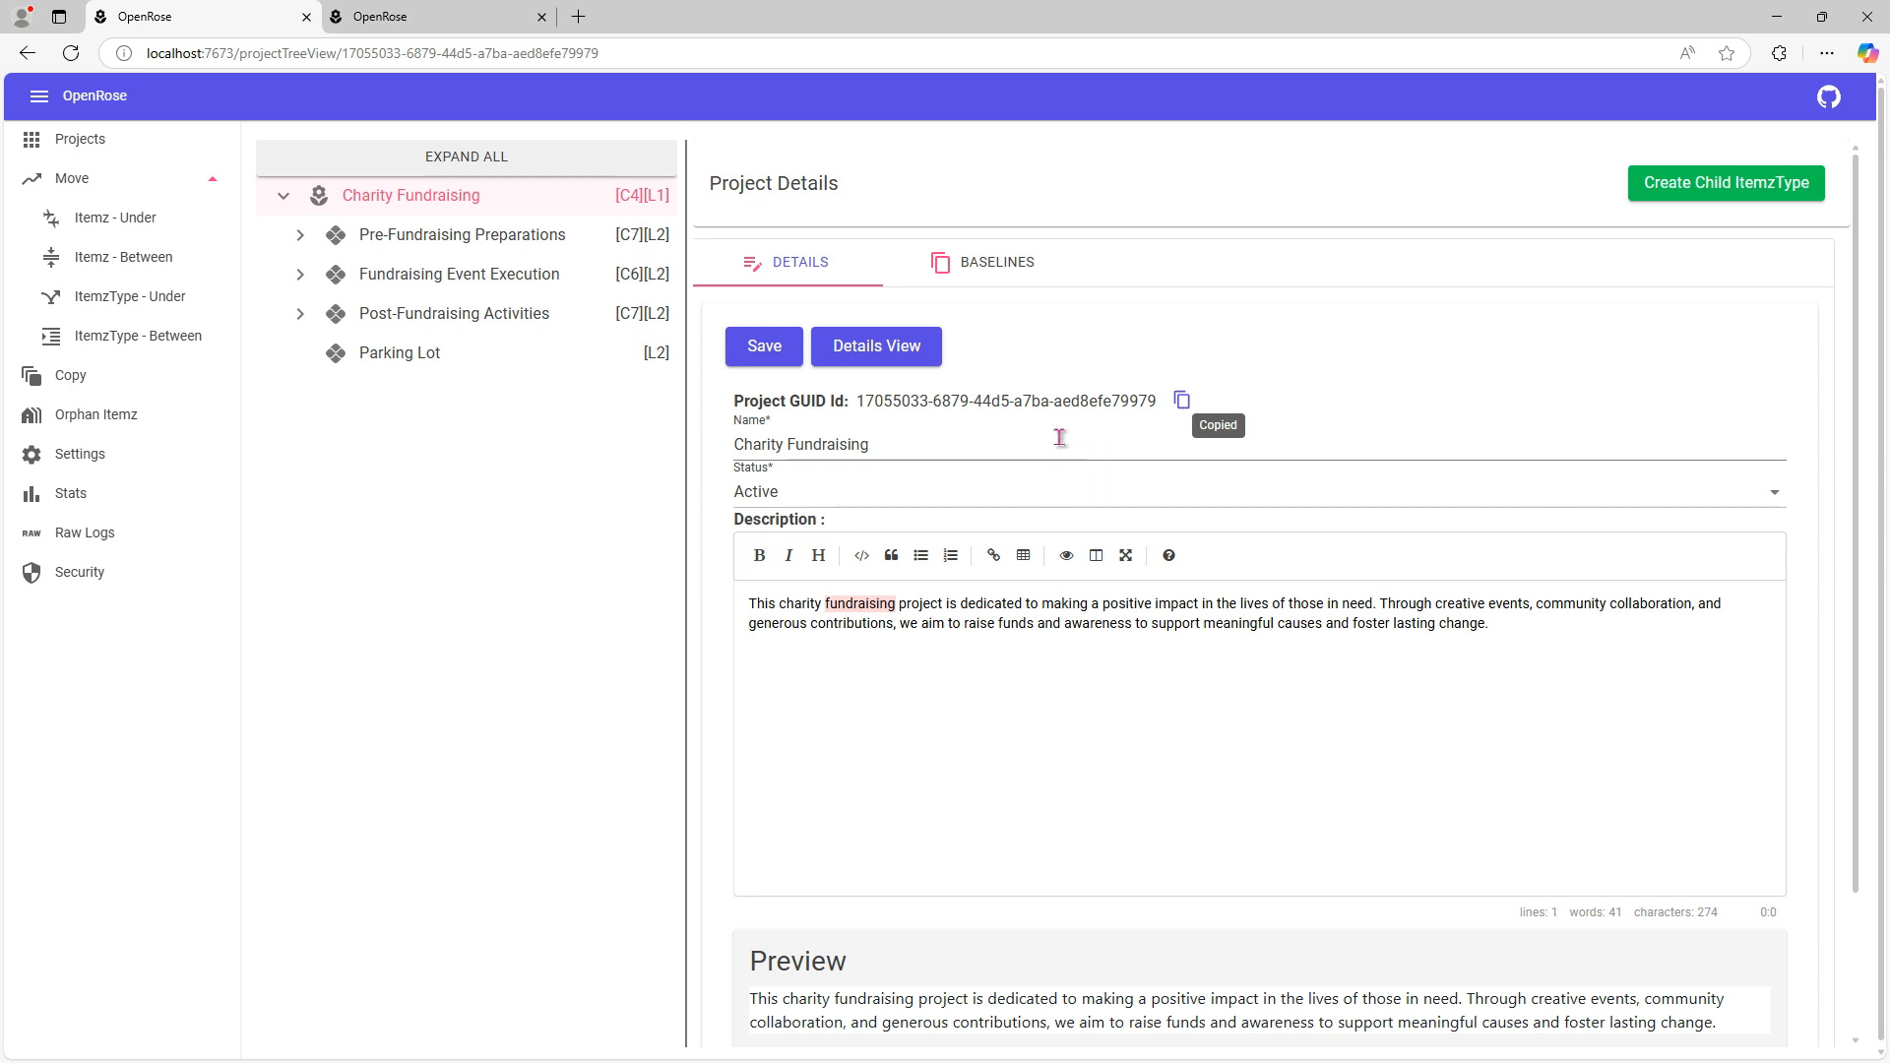
click(444, 17)
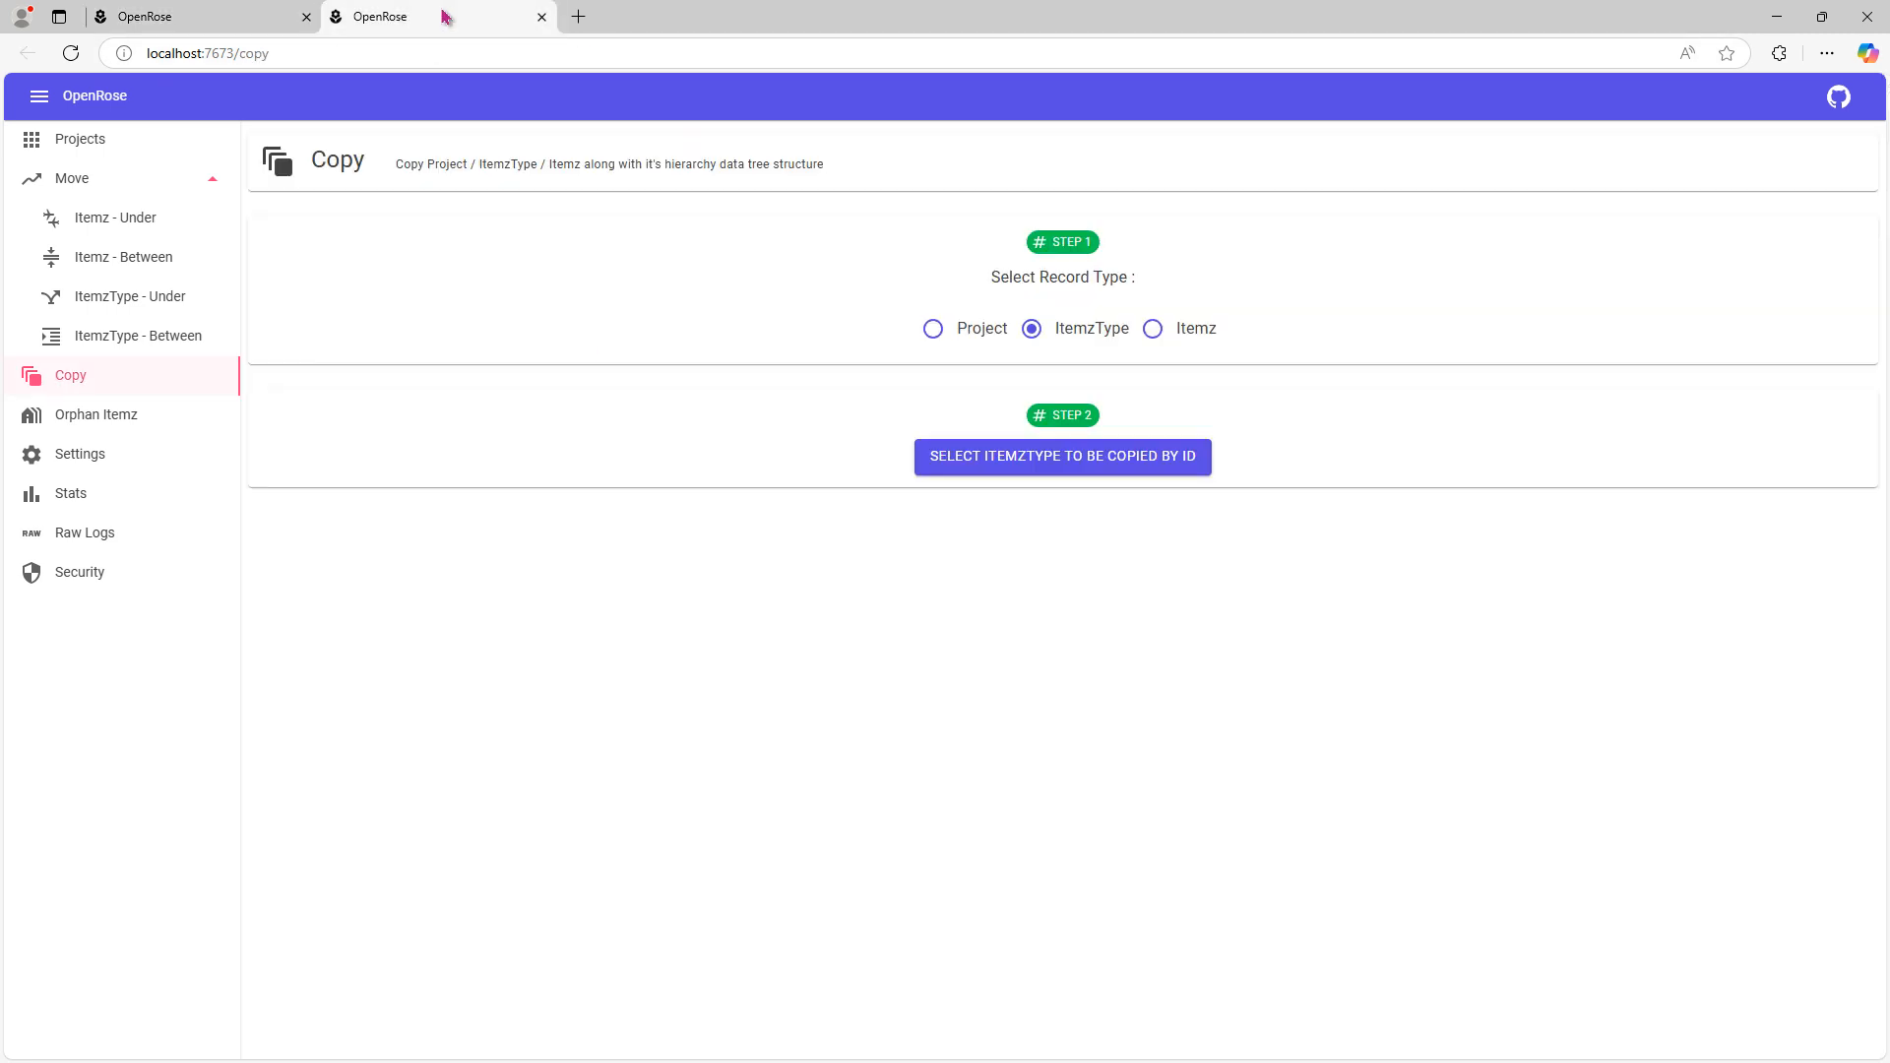
click(933, 329)
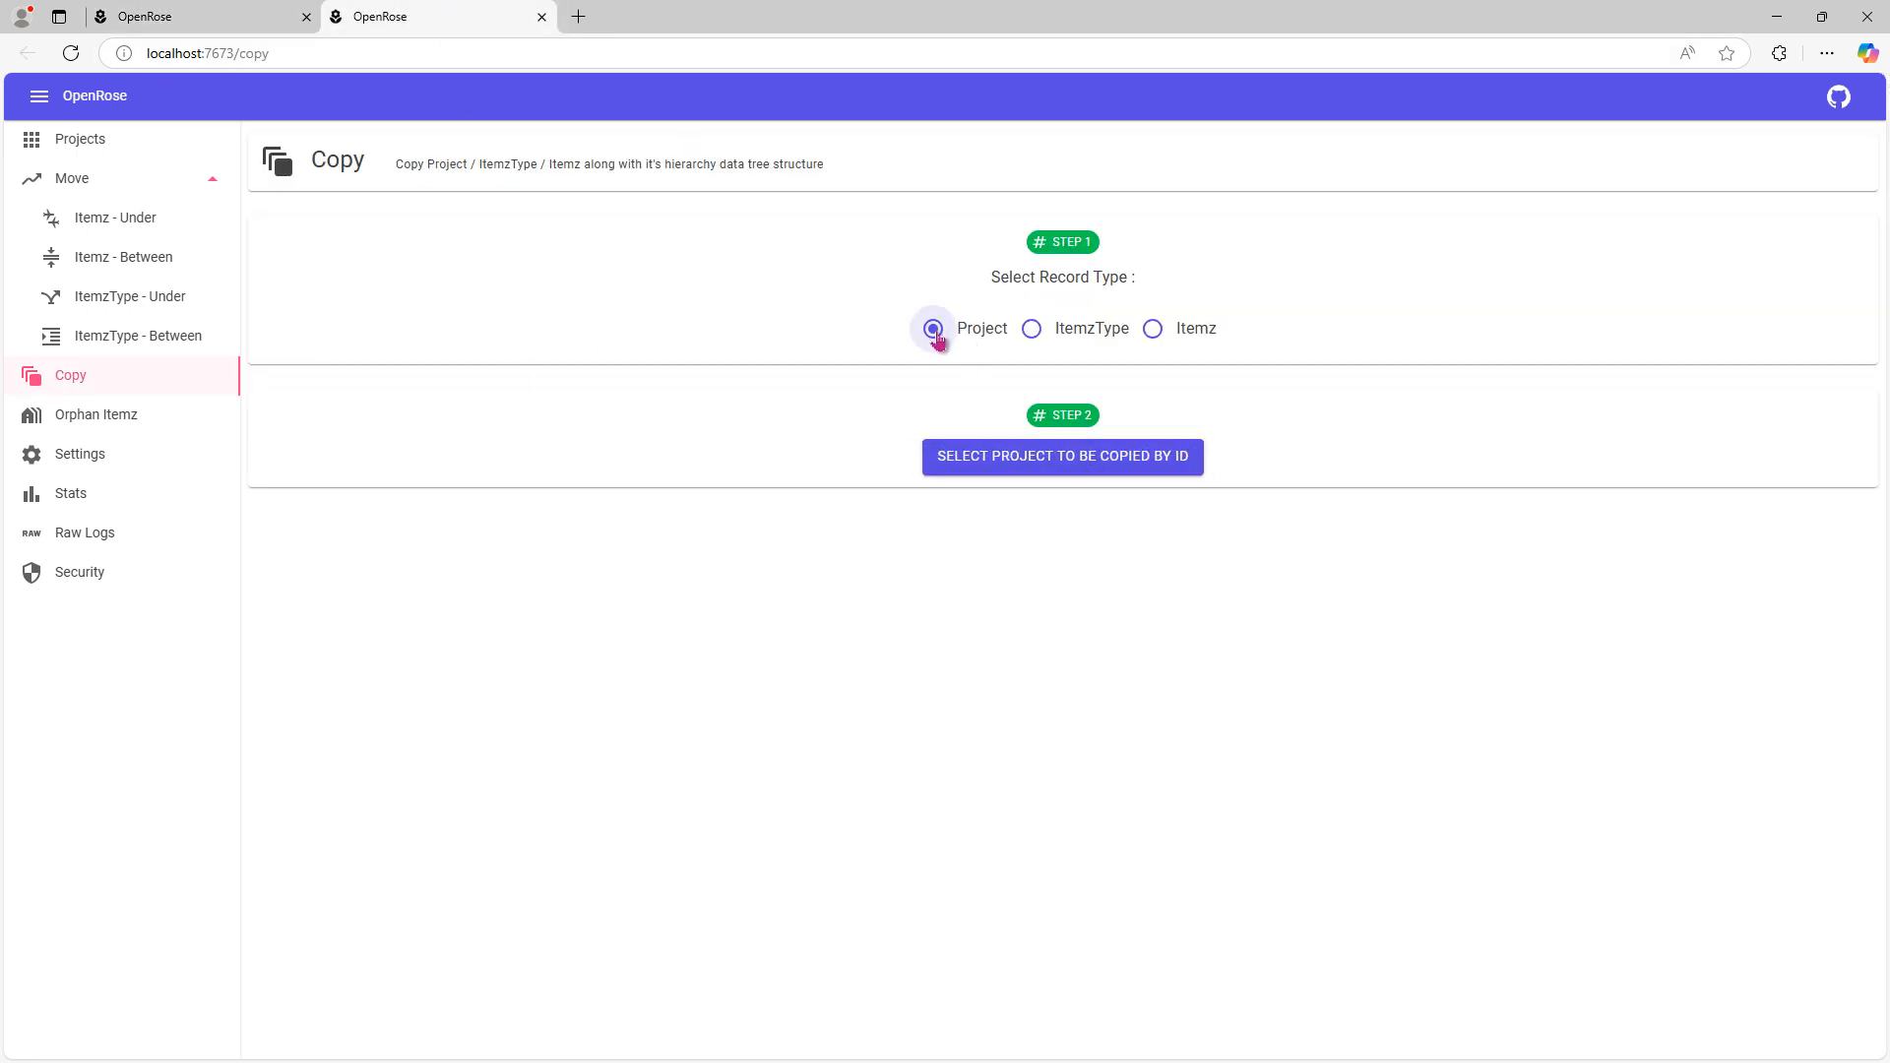
click(1039, 460)
click(1069, 586)
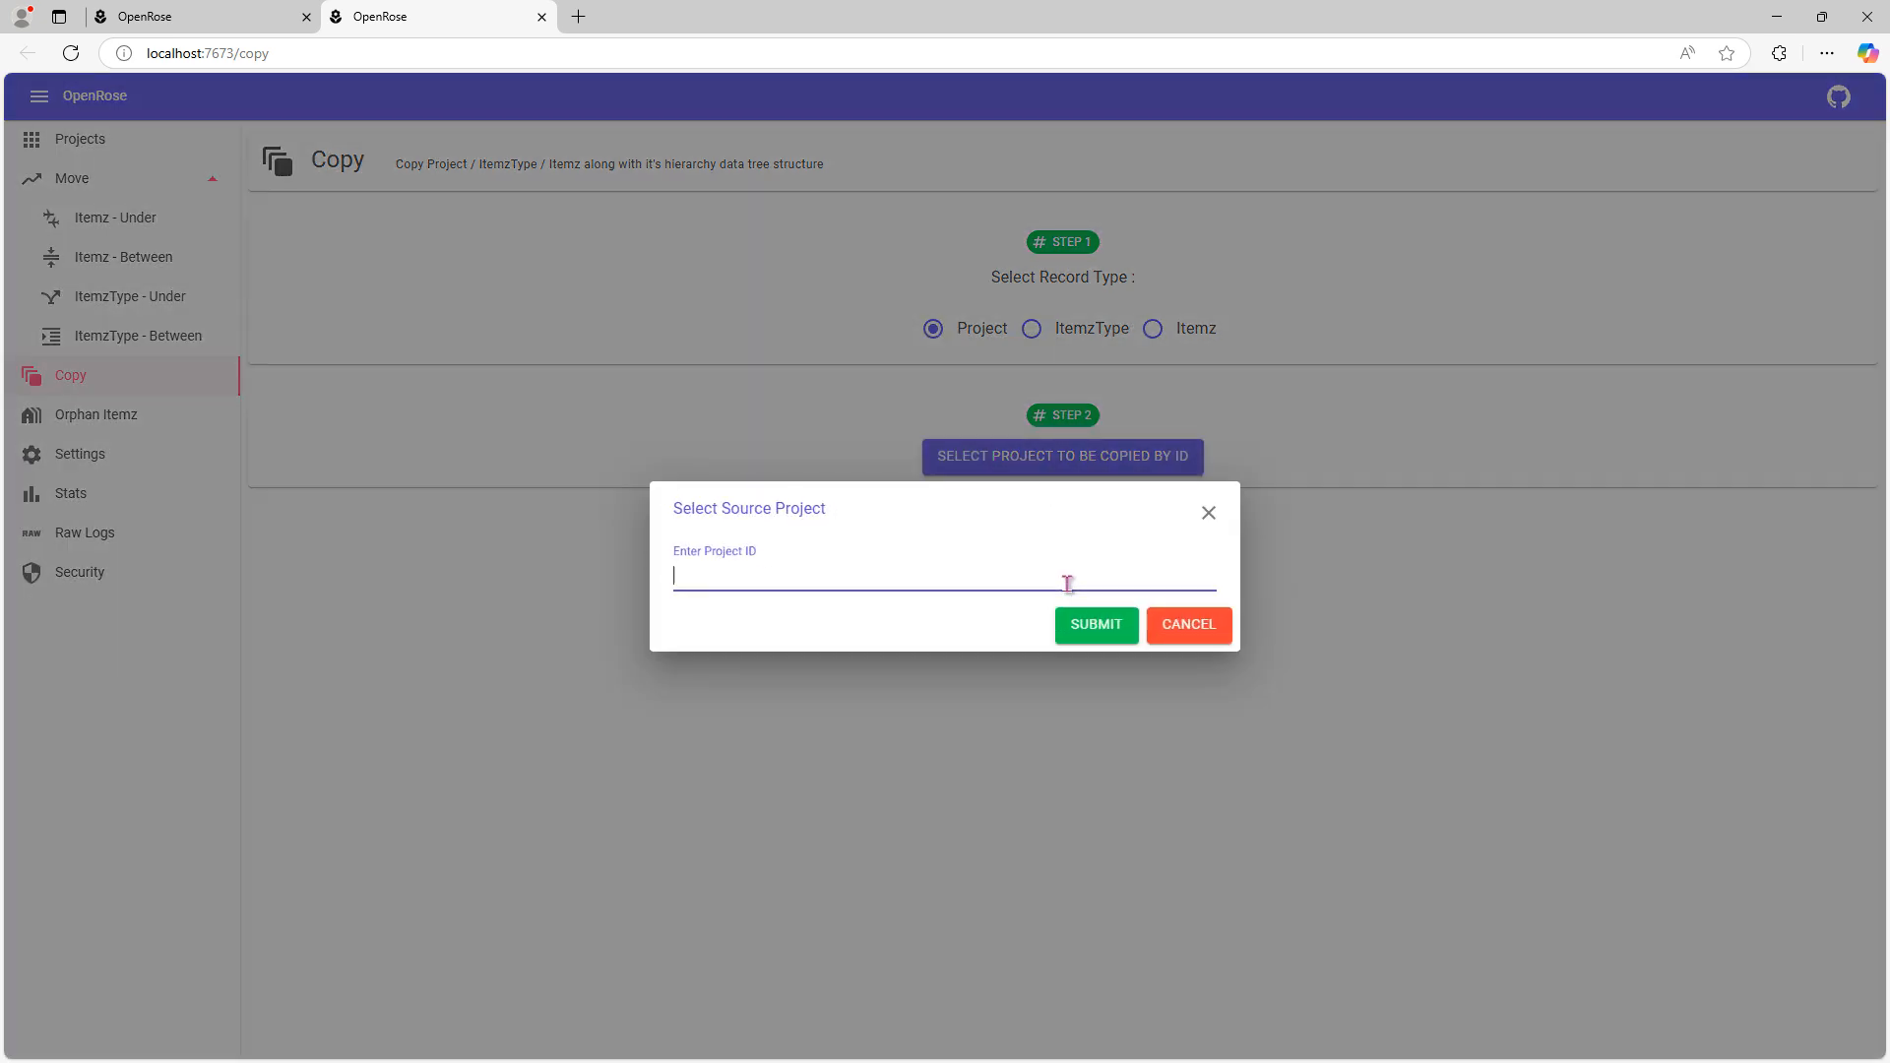
key(ctrl+v)
click(1096, 624)
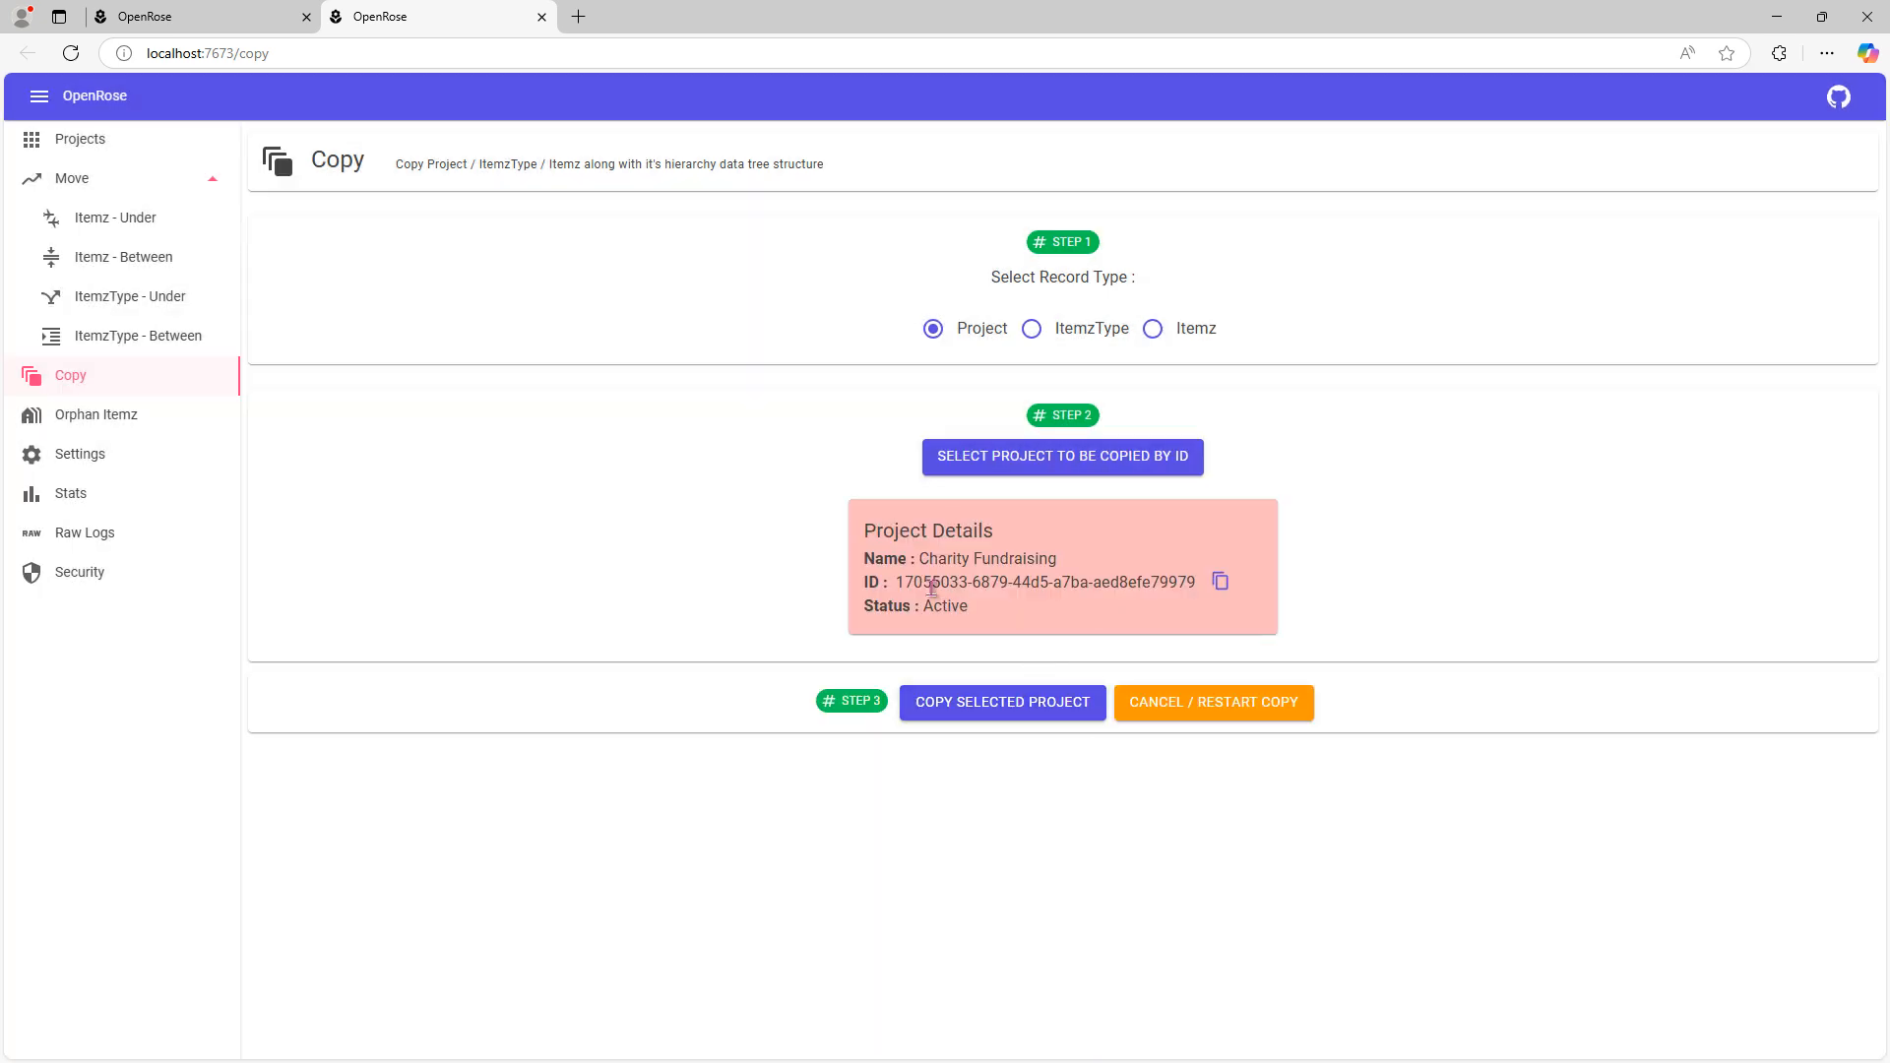
Step: Check the selected project's details, copy the project with its hierarchy, and dismiss the completion dialog
drag(1024, 558, 1123, 572)
click(1125, 565)
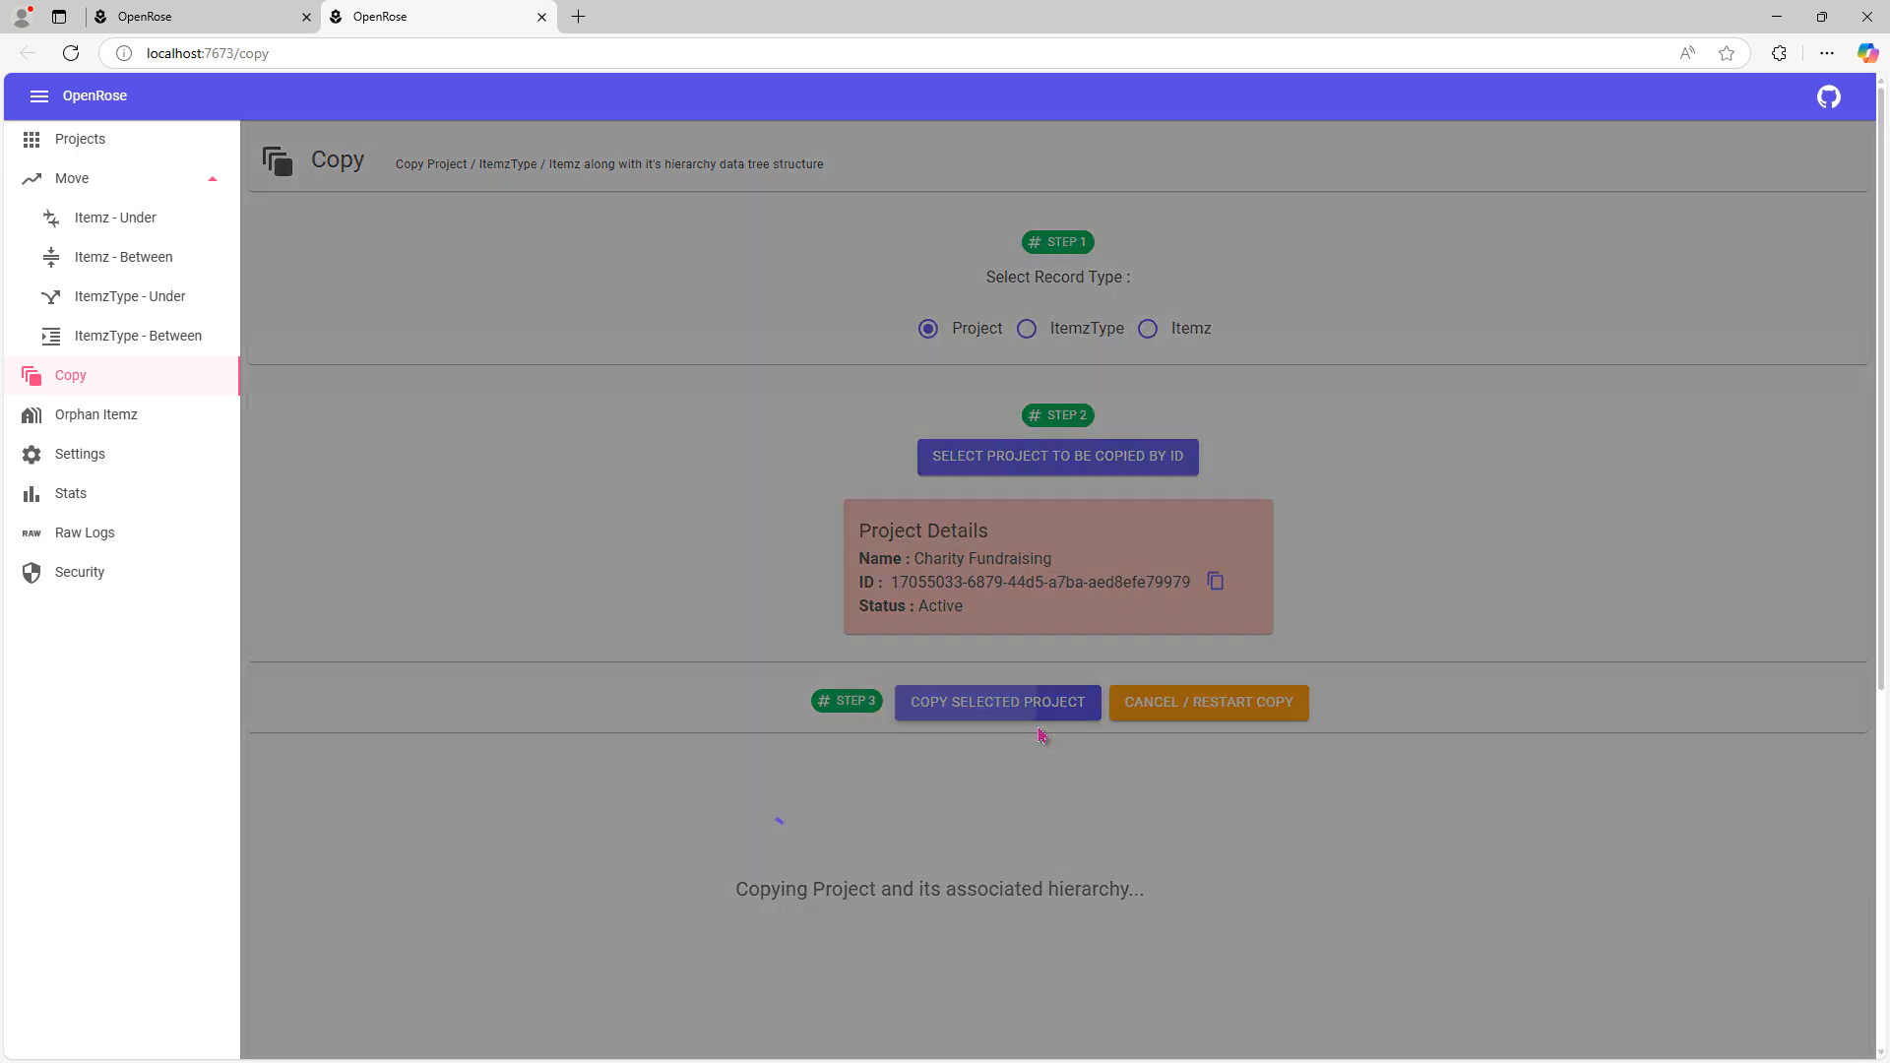
click(973, 705)
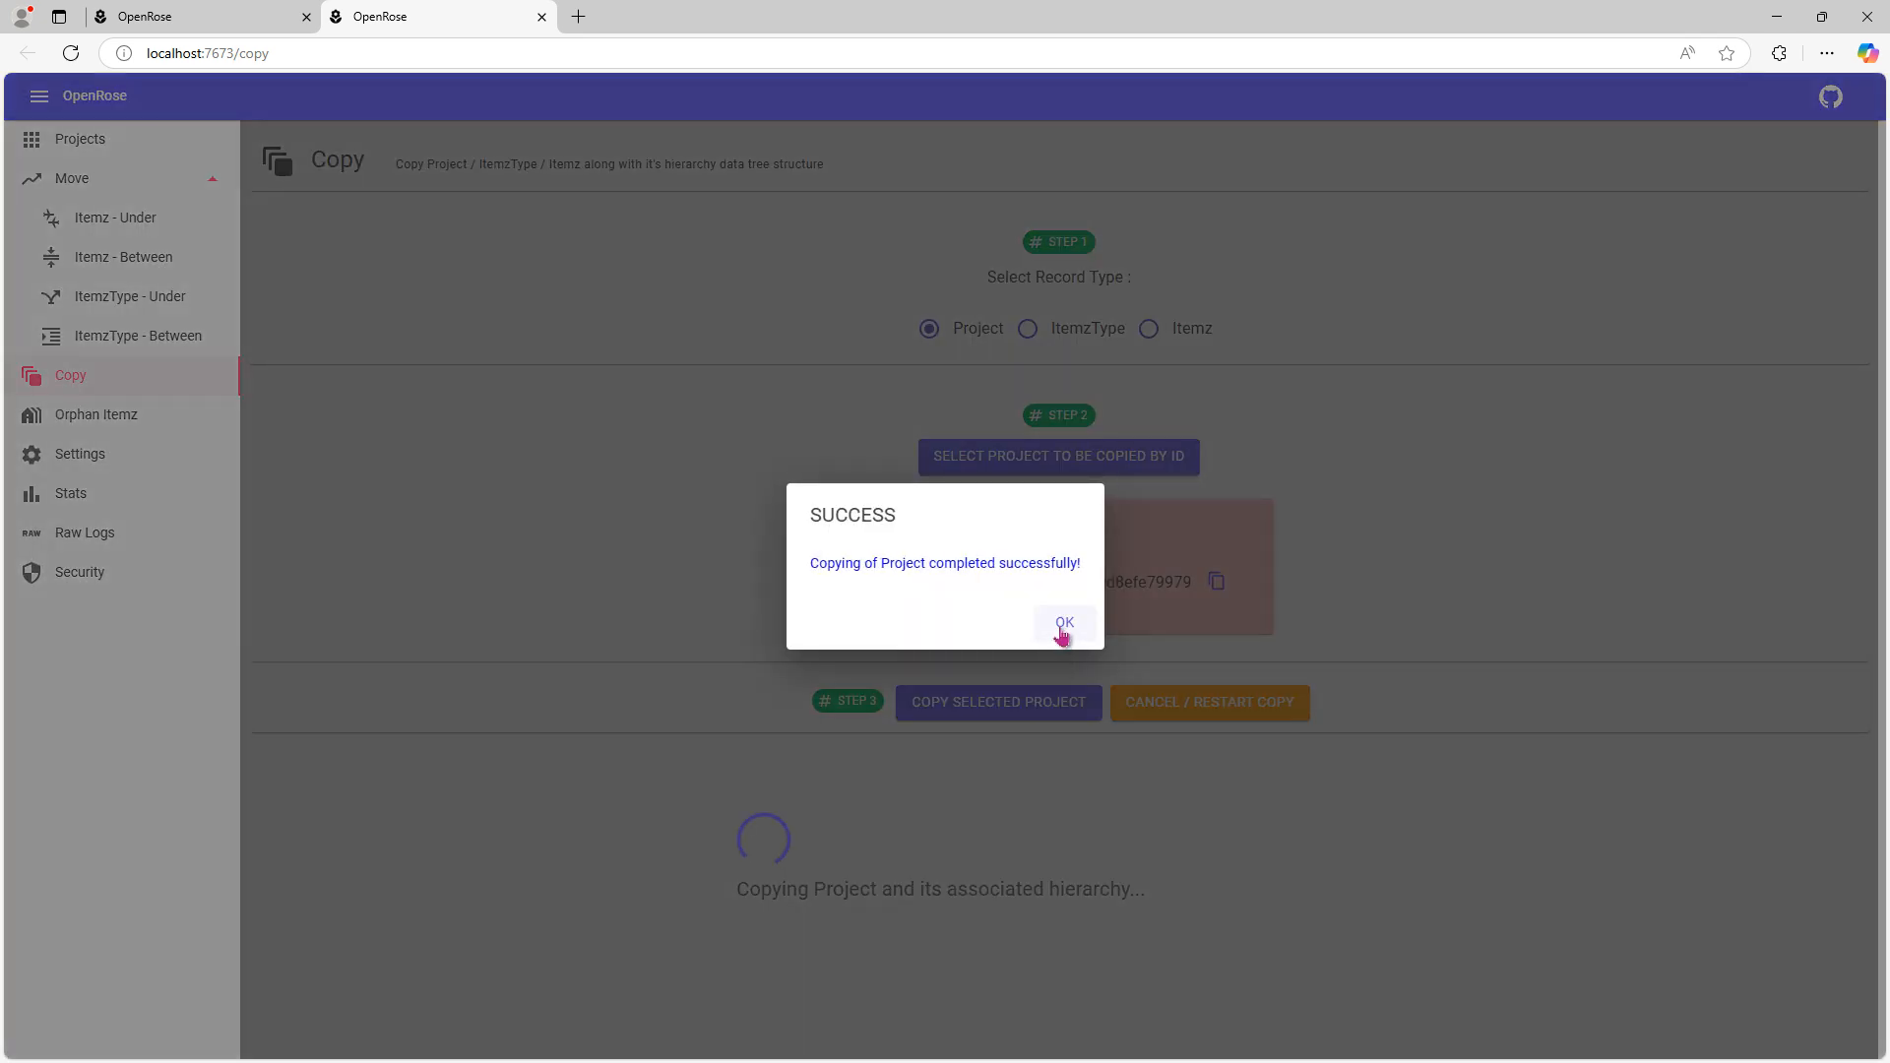
click(1063, 630)
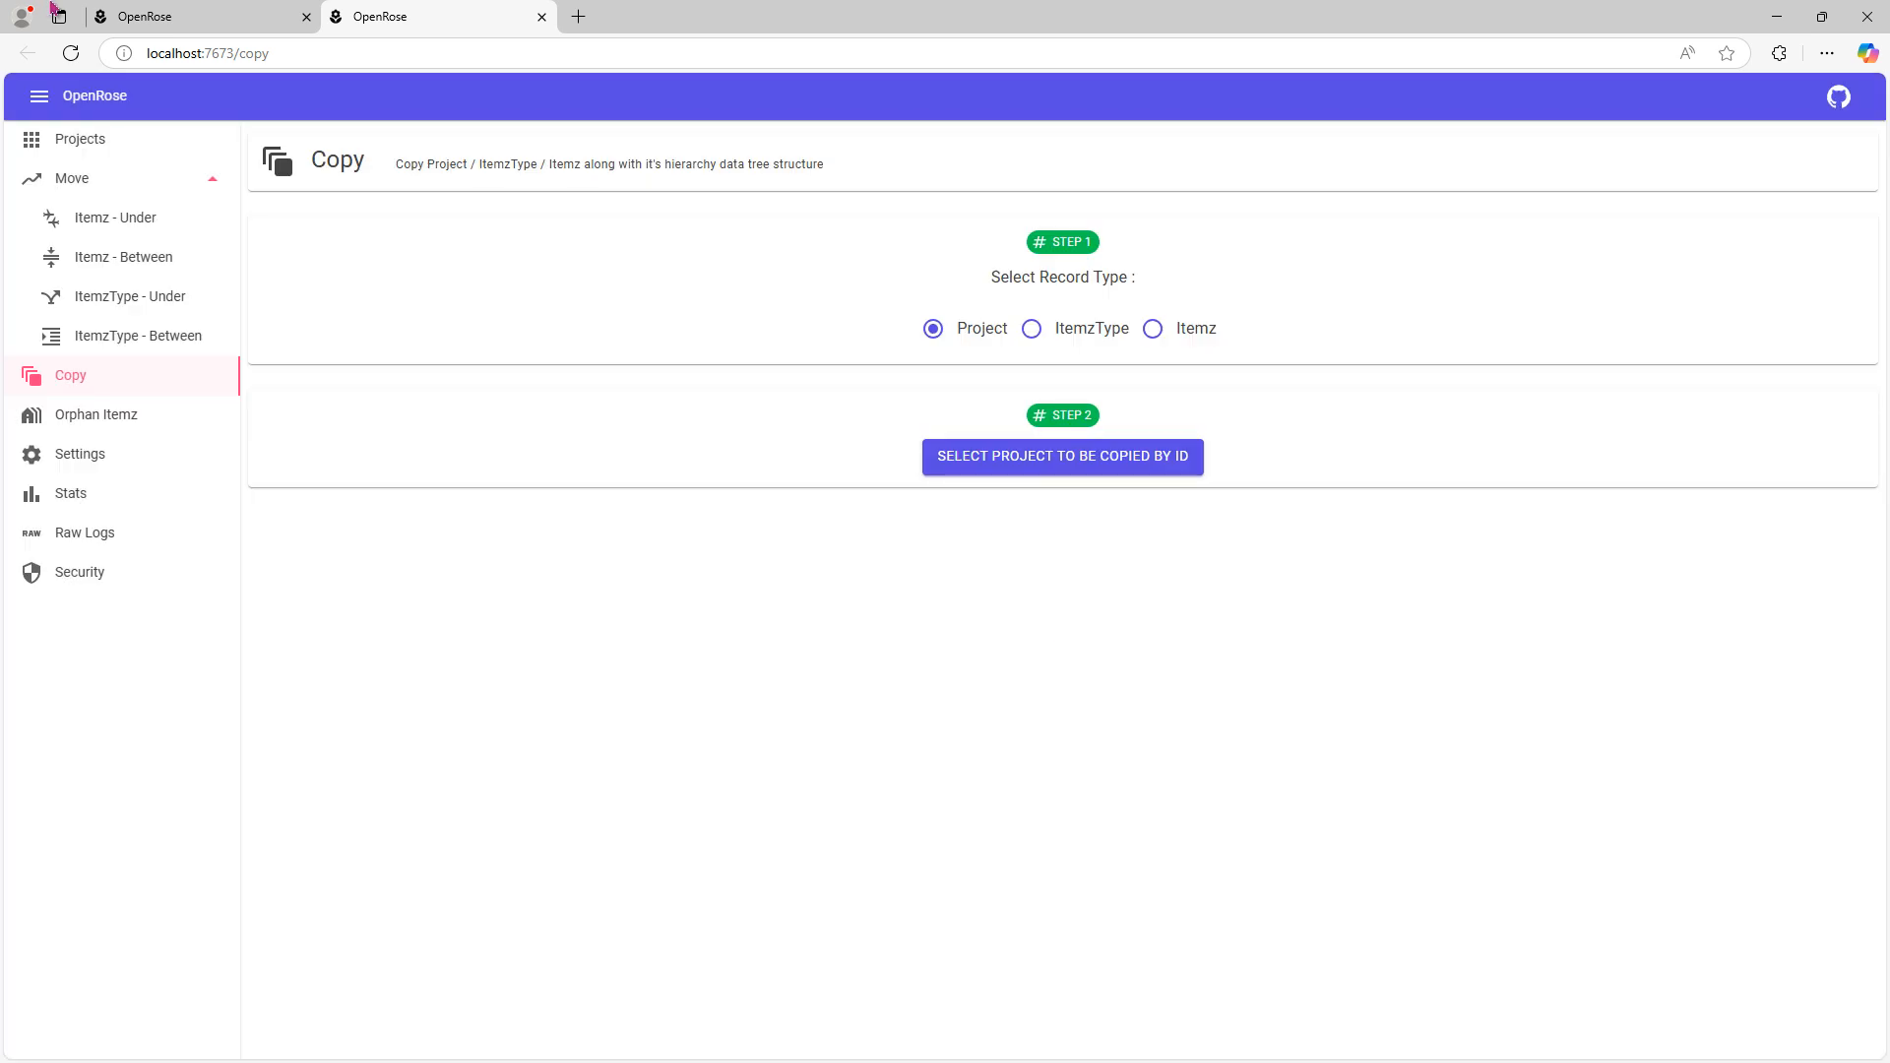
Step: Open the tree view of the copied Charity Fundraising project from the project list and expand its whole hierarchy
click(118, 17)
click(56, 148)
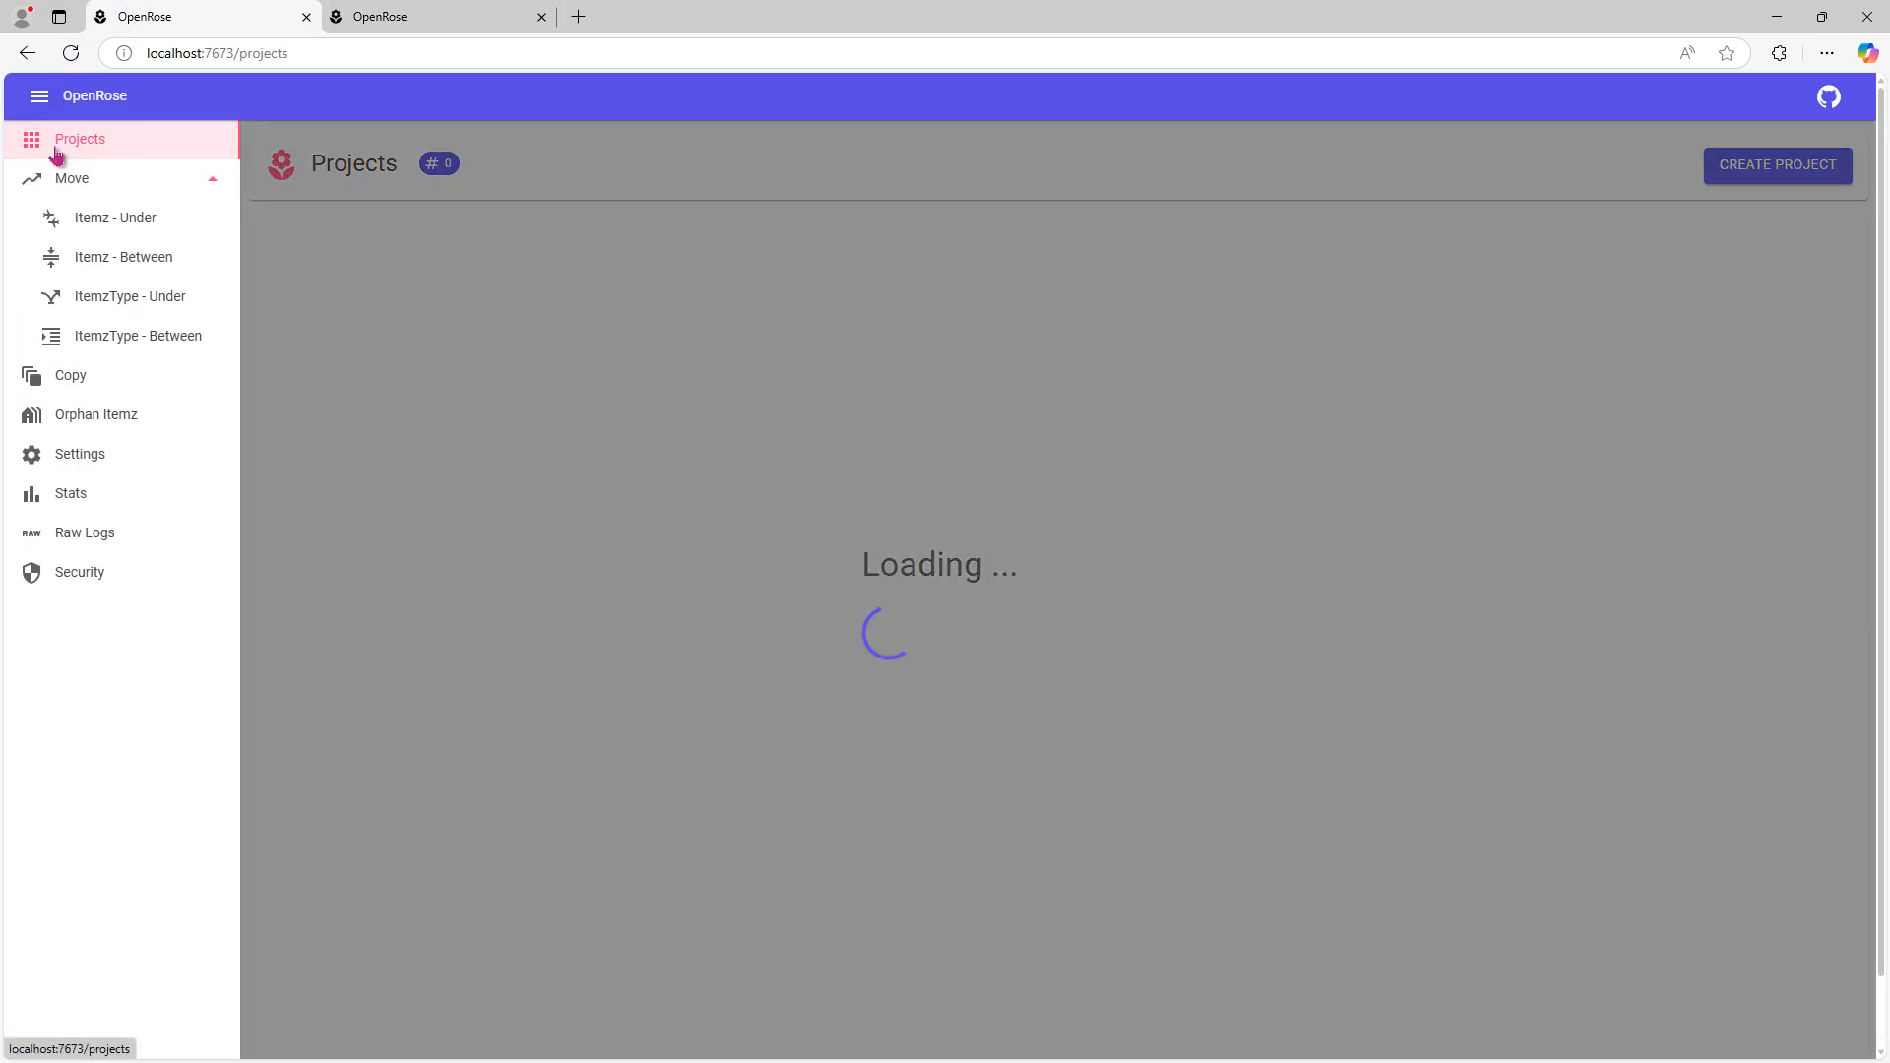
drag(495, 494, 793, 494)
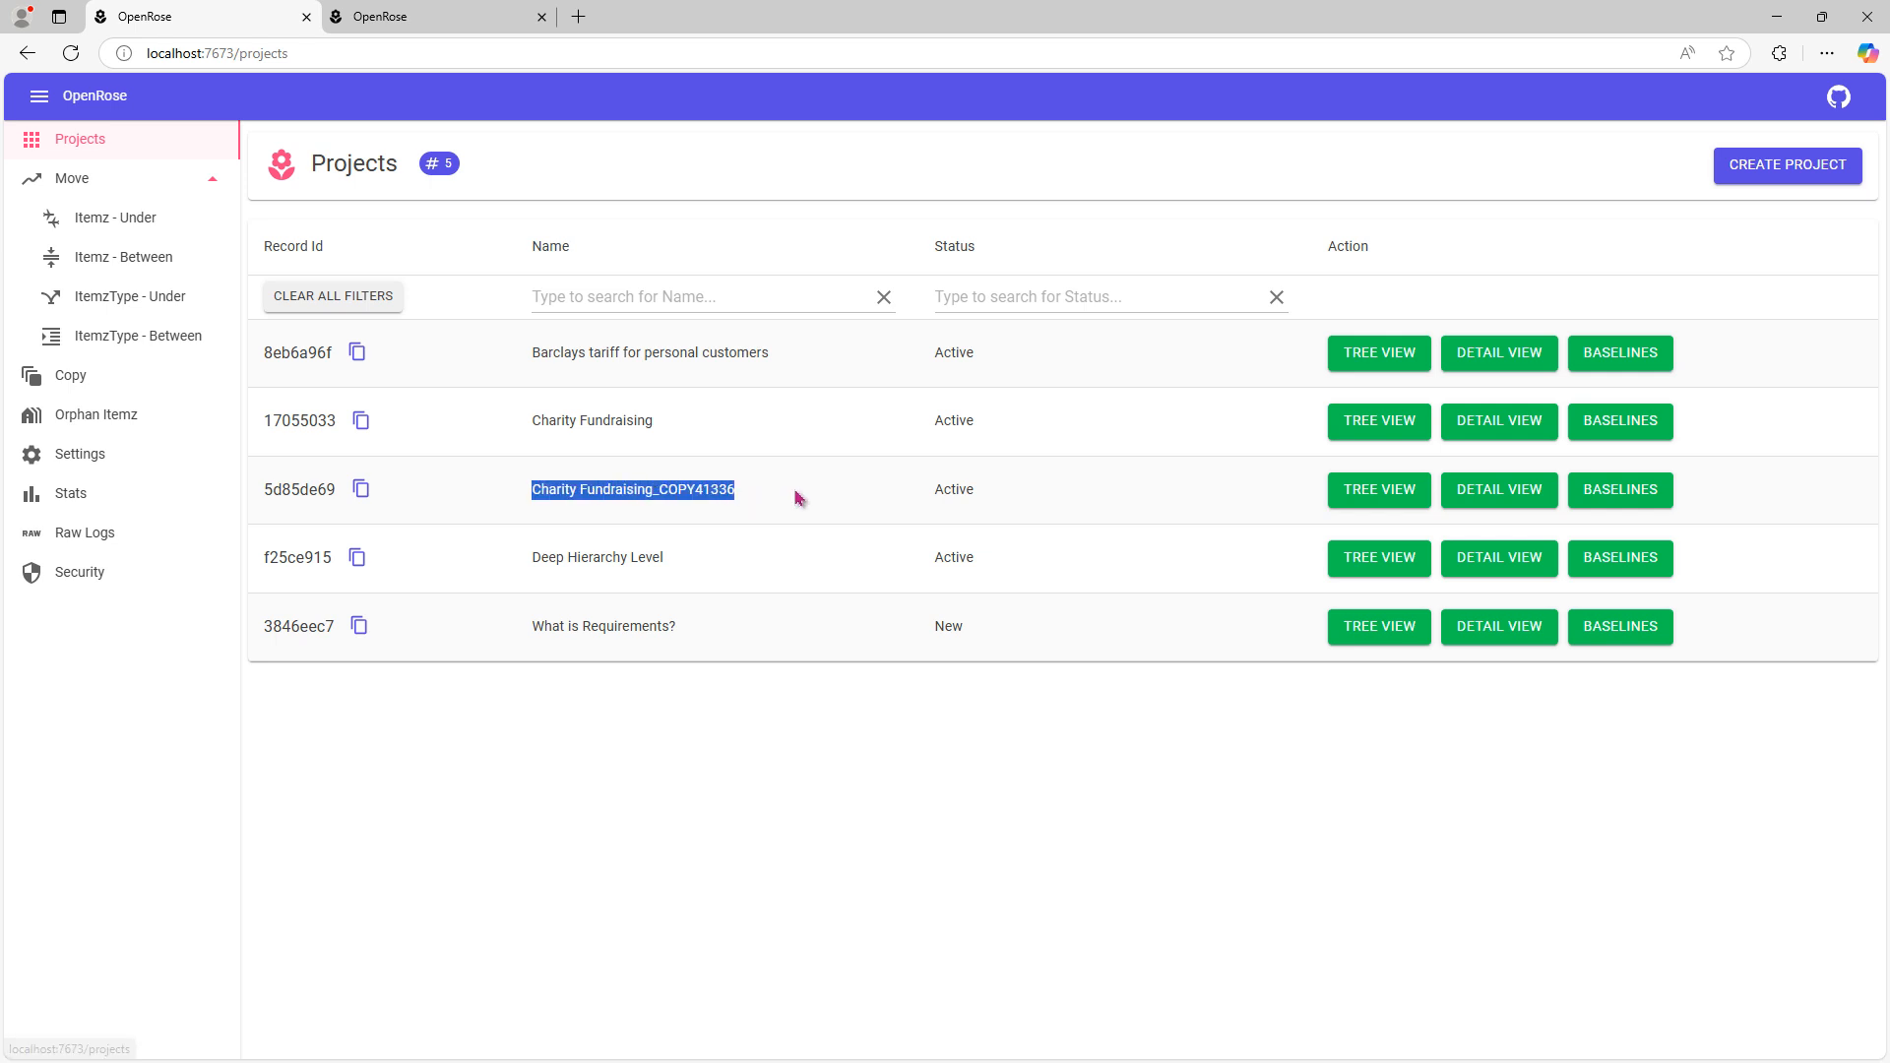
click(796, 497)
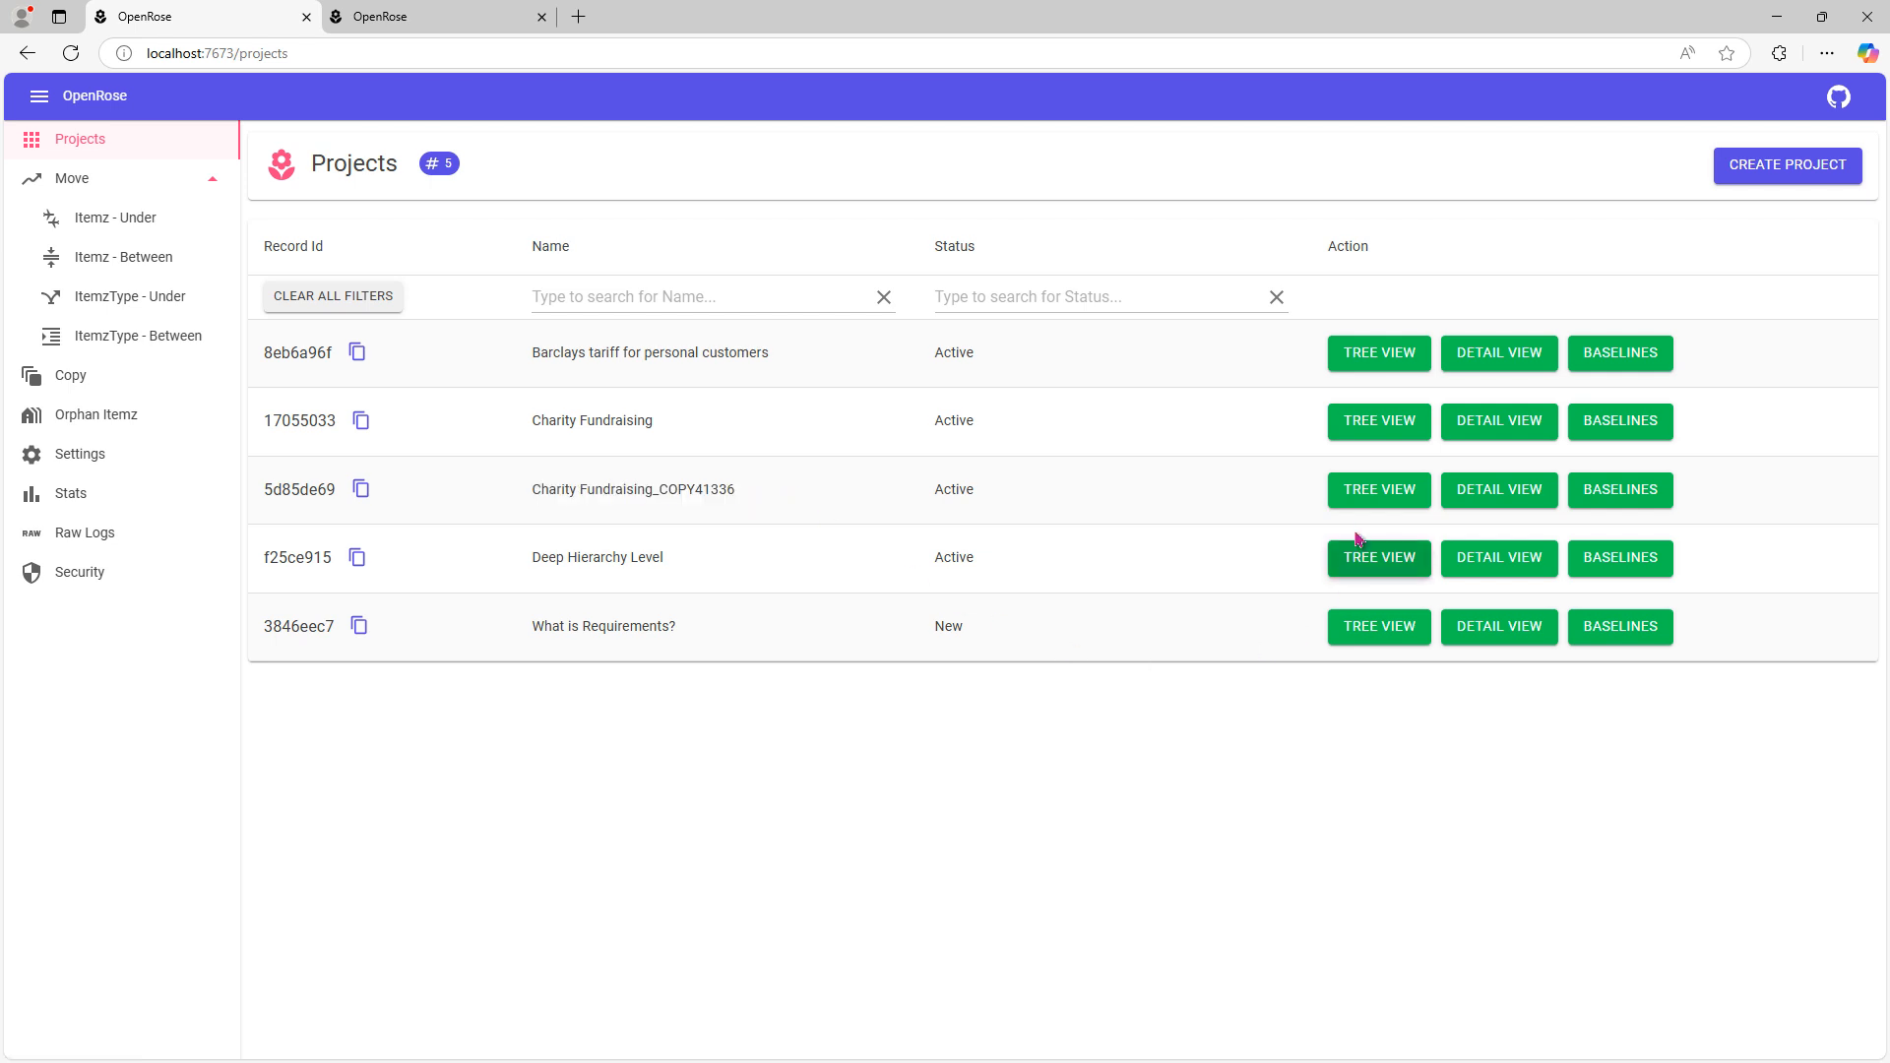
click(1379, 491)
click(281, 196)
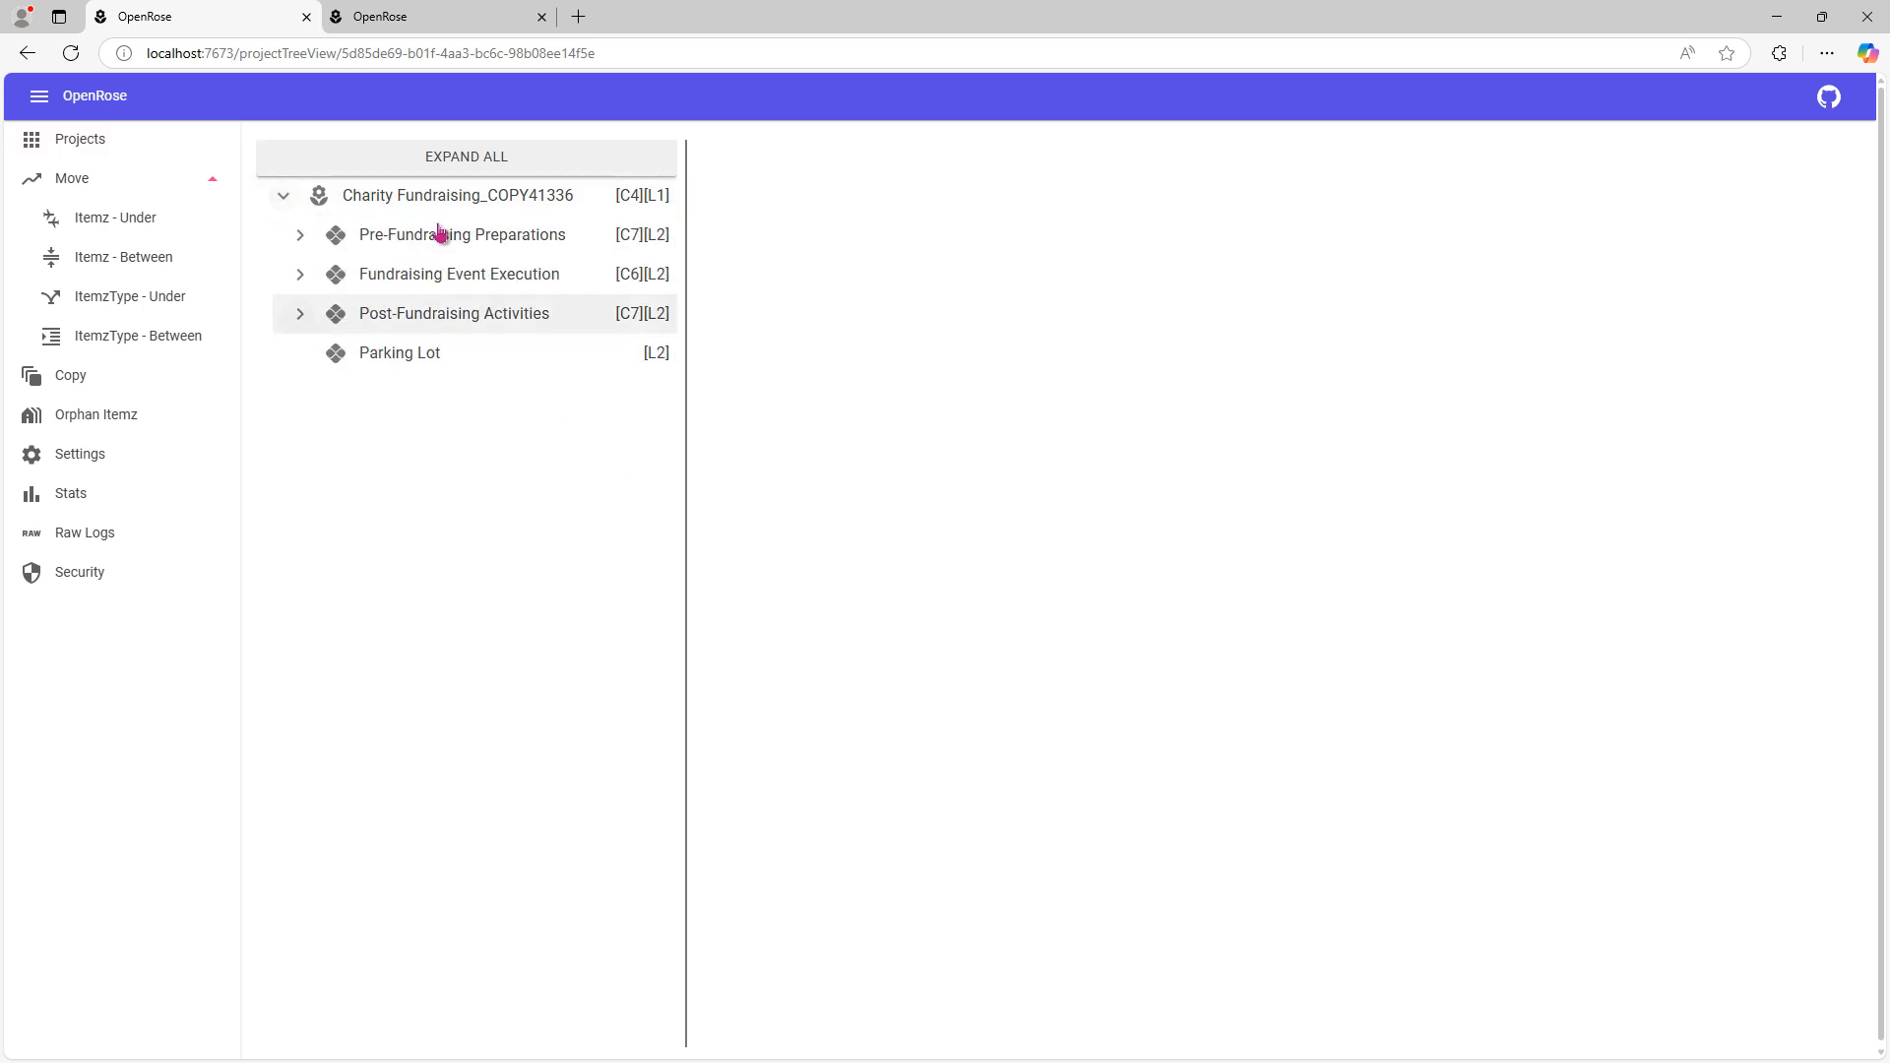
click(445, 163)
Step: Review the change history of Design Marketing and Promotion Strategy and the details of Plan the Fundraising Campaign in the copied project
click(443, 430)
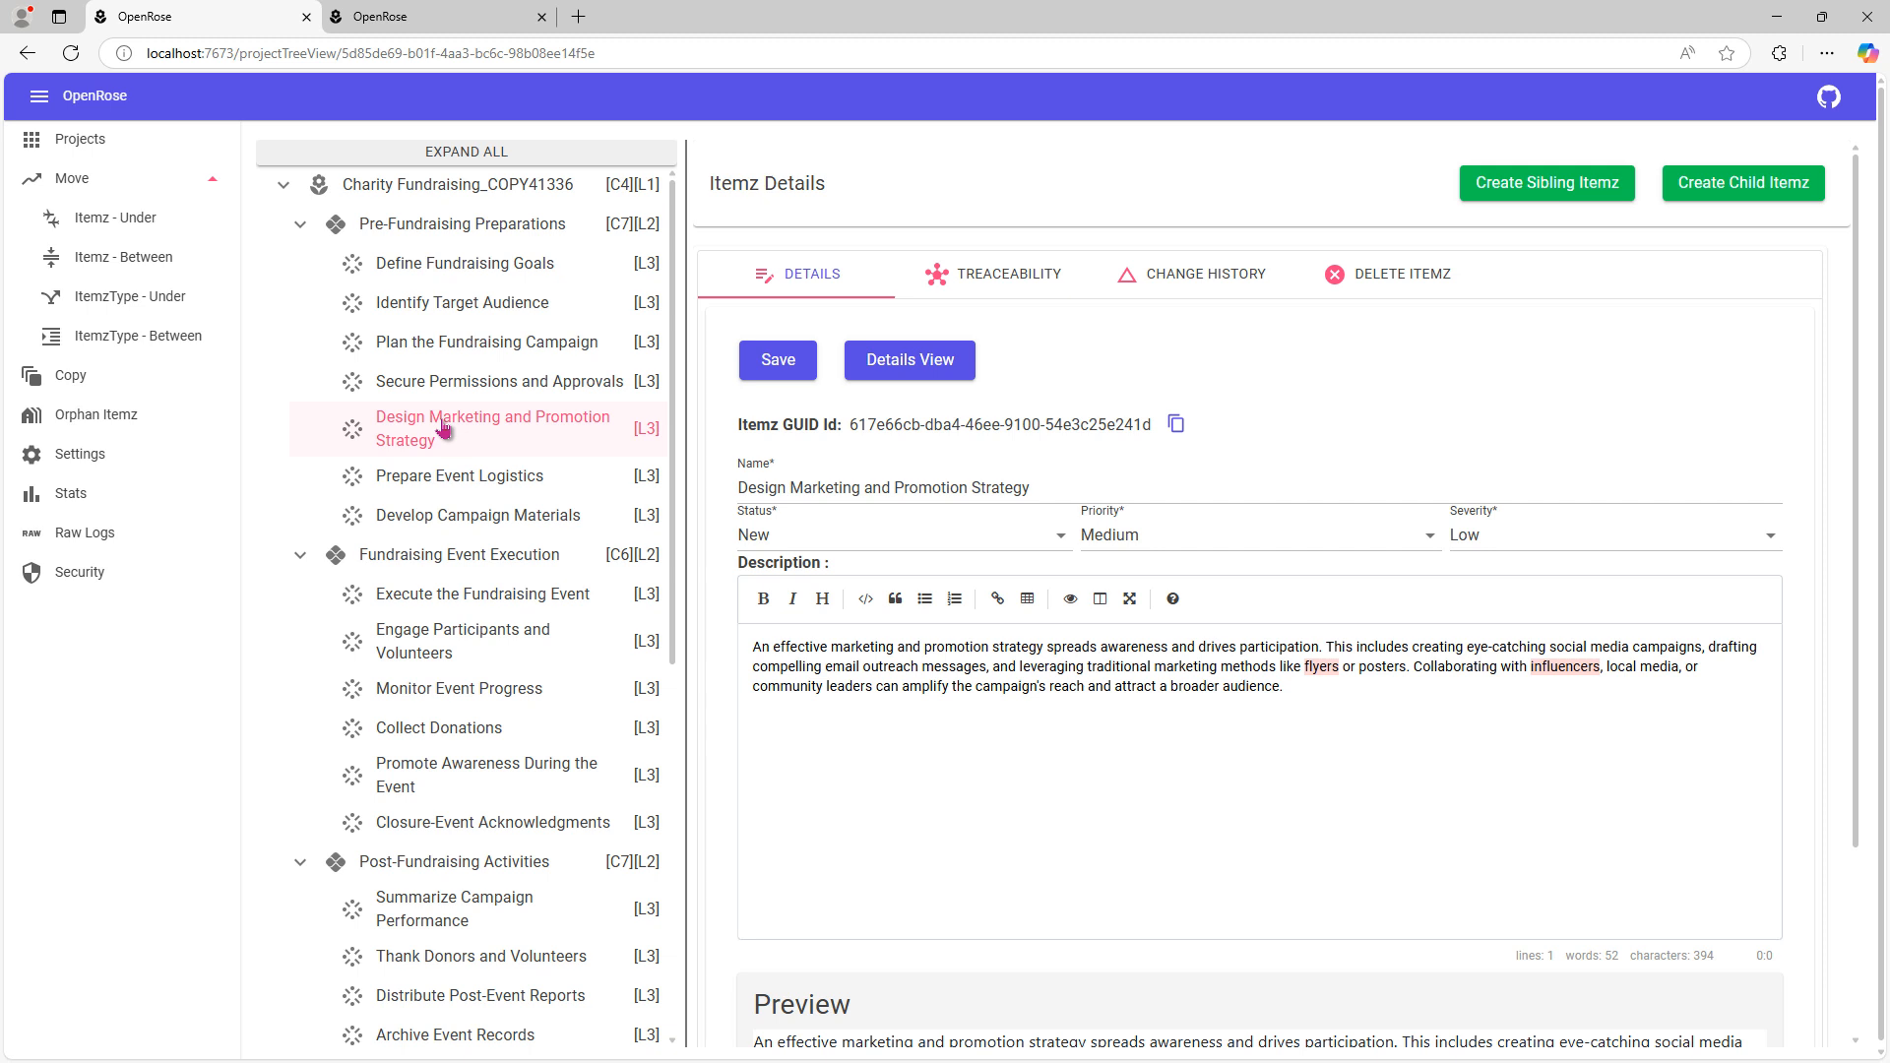
click(1191, 286)
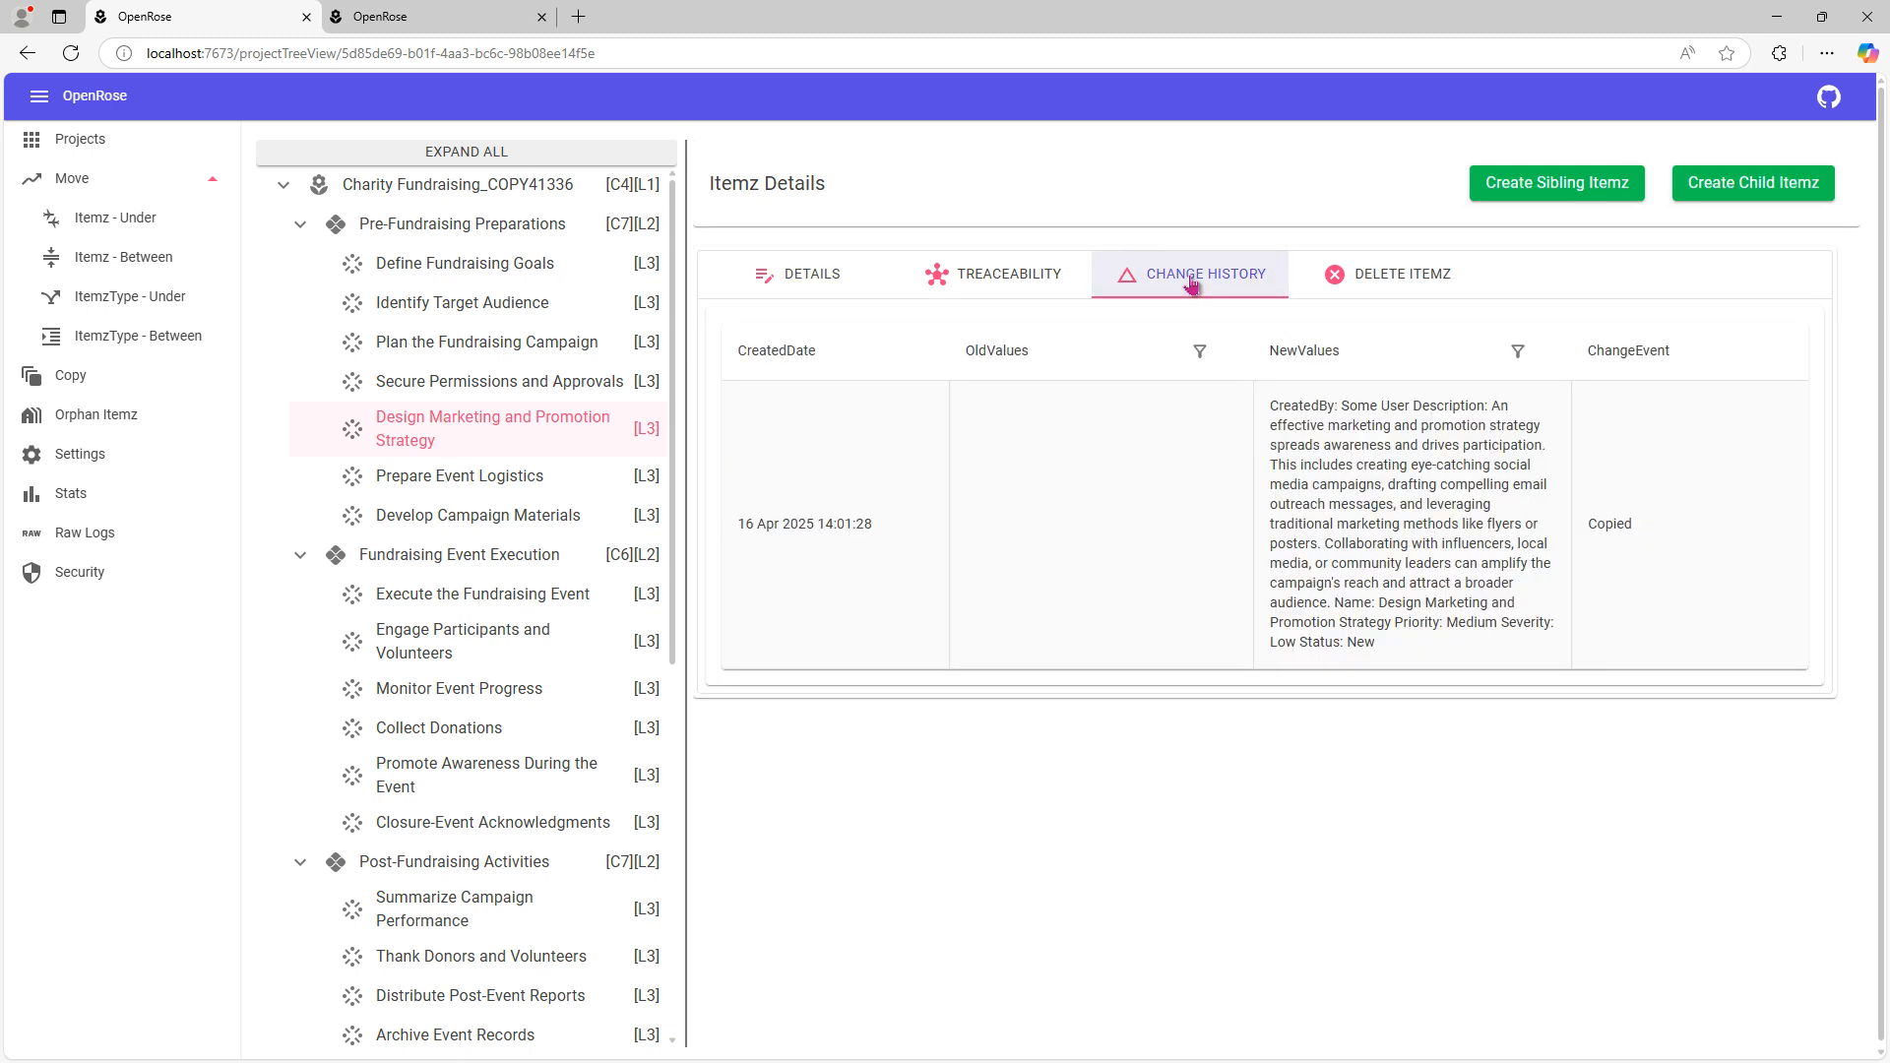
double_click(1614, 522)
click(1063, 546)
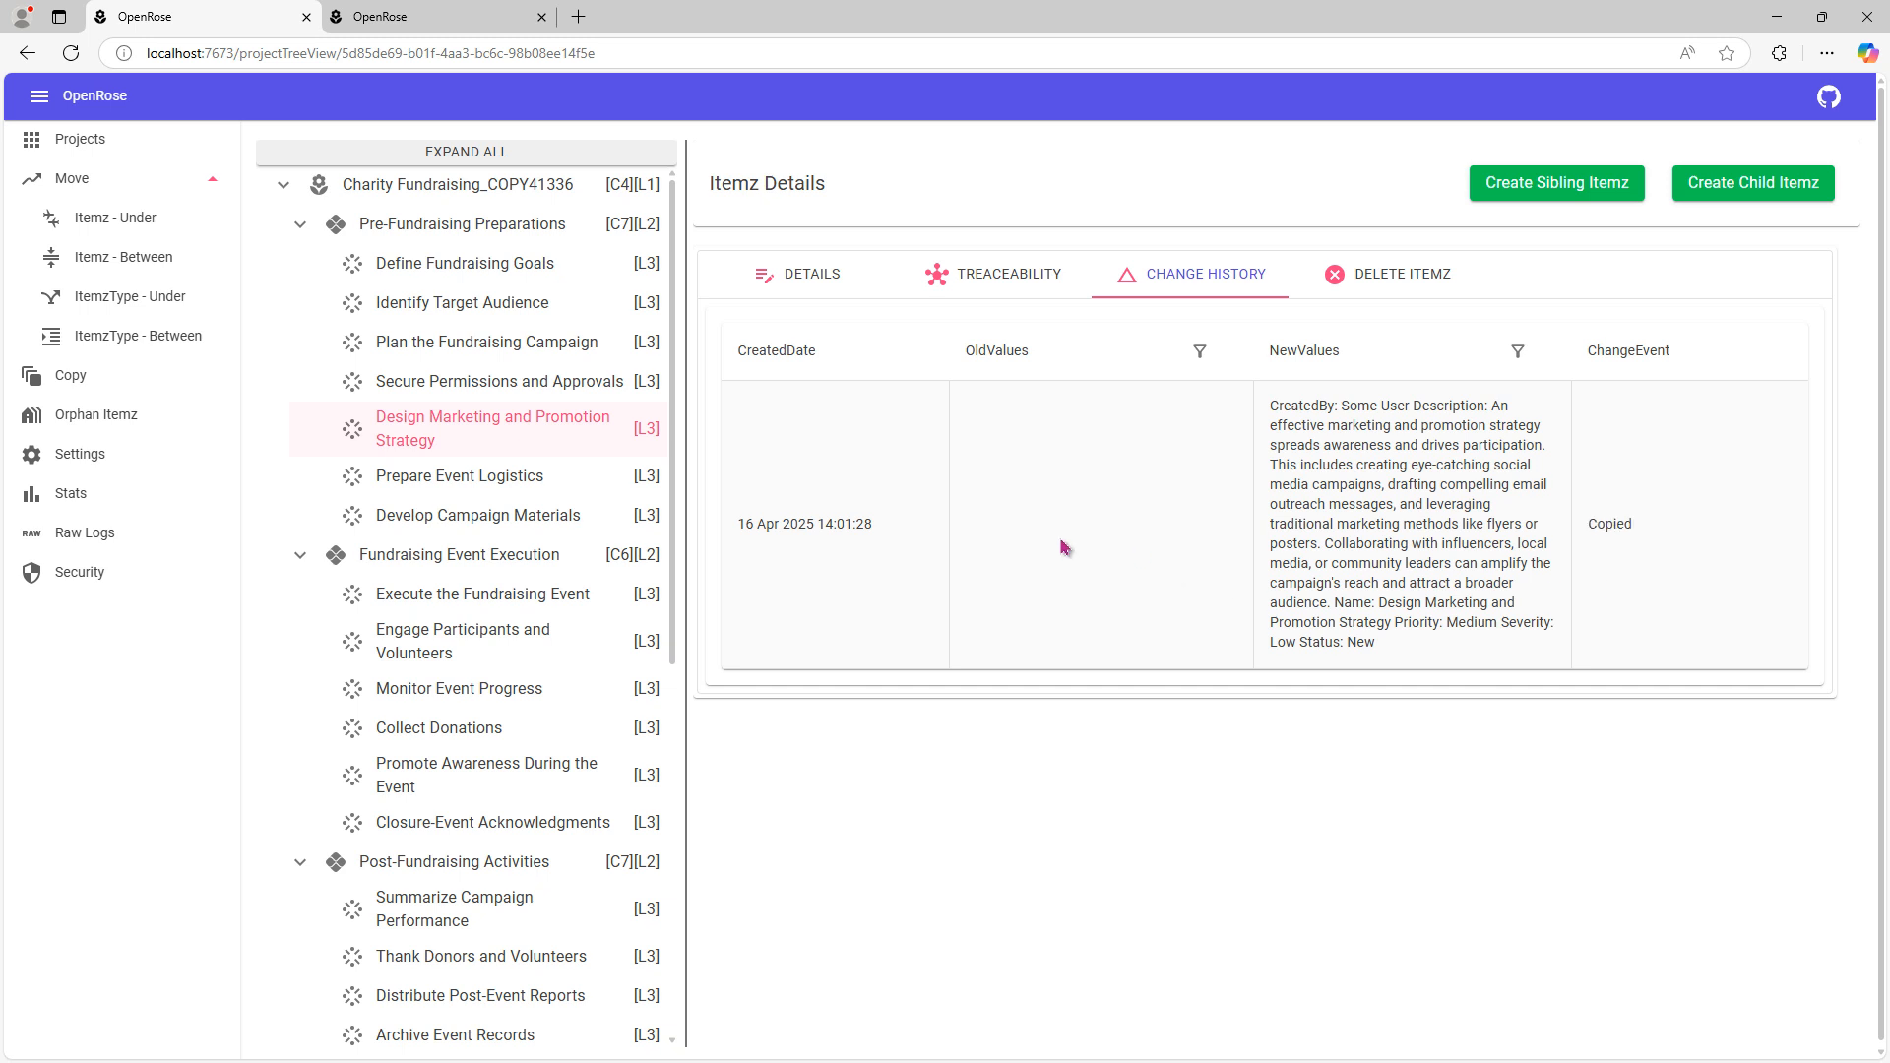
drag(913, 525, 651, 517)
click(1095, 571)
click(477, 303)
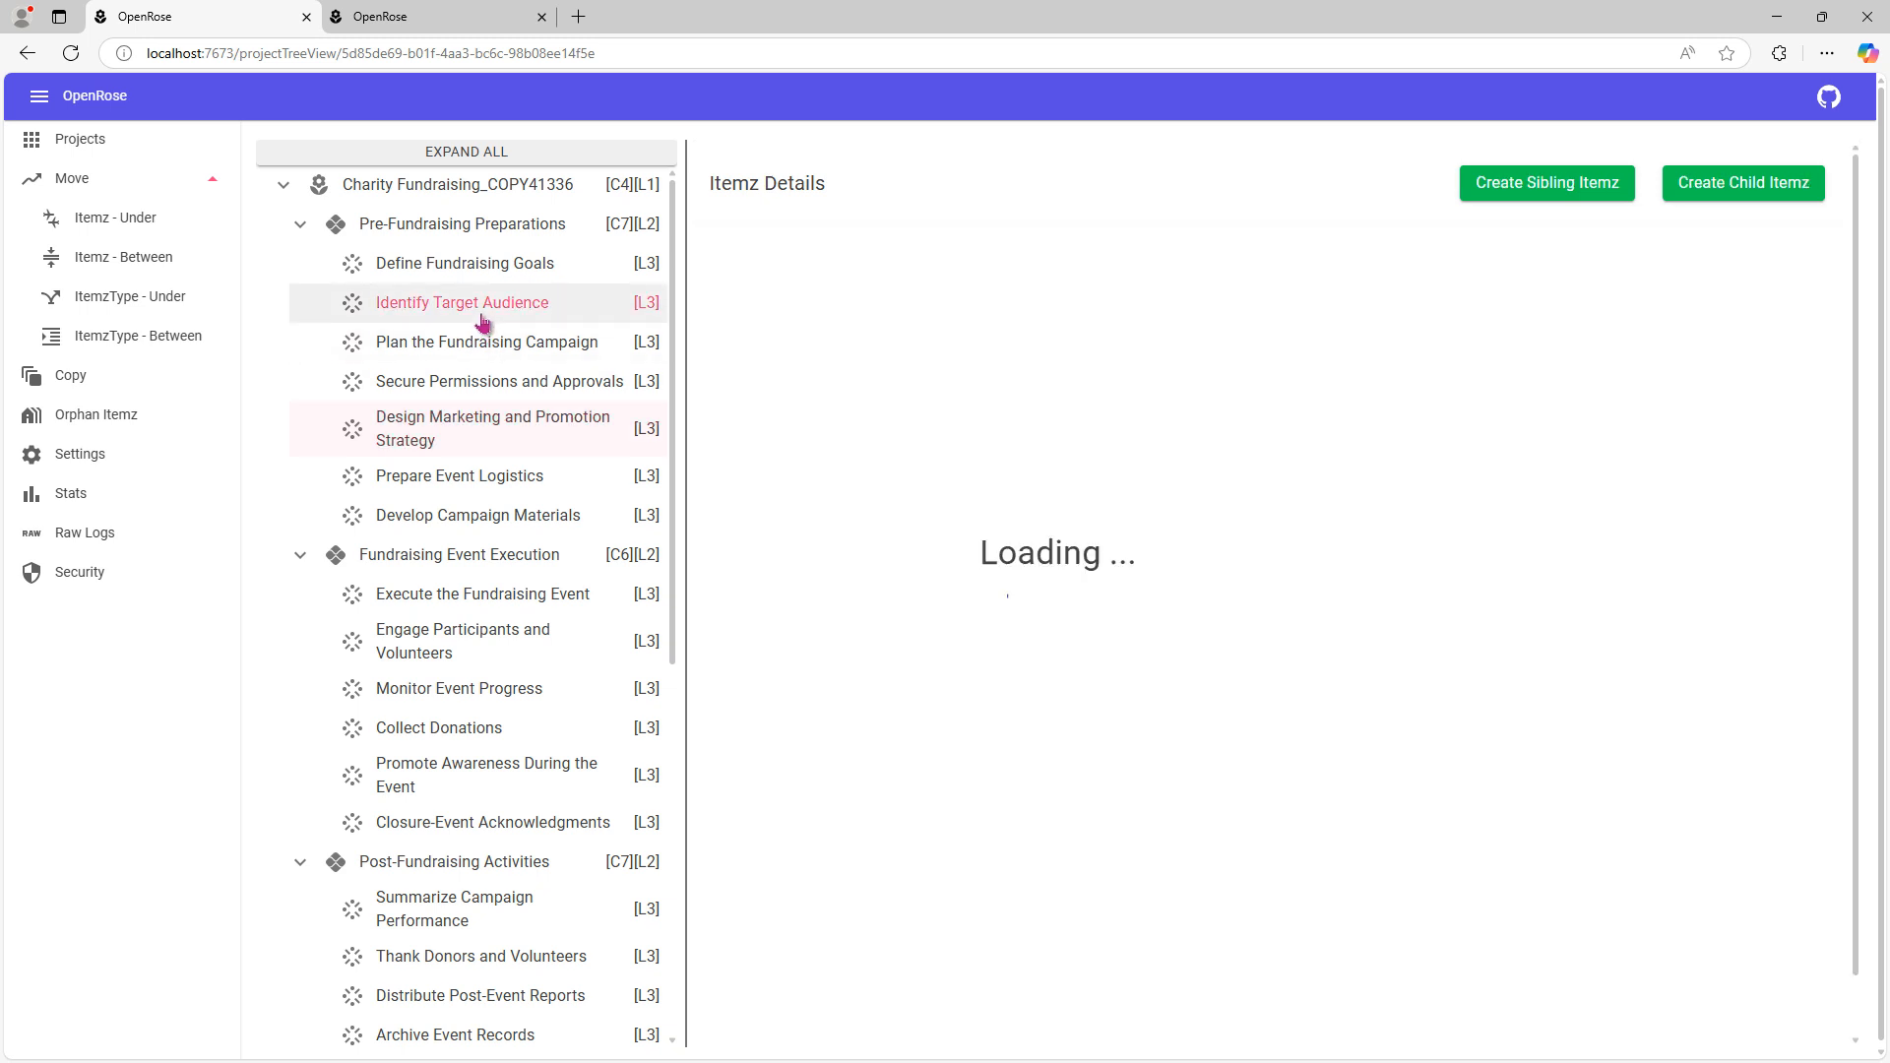
click(483, 346)
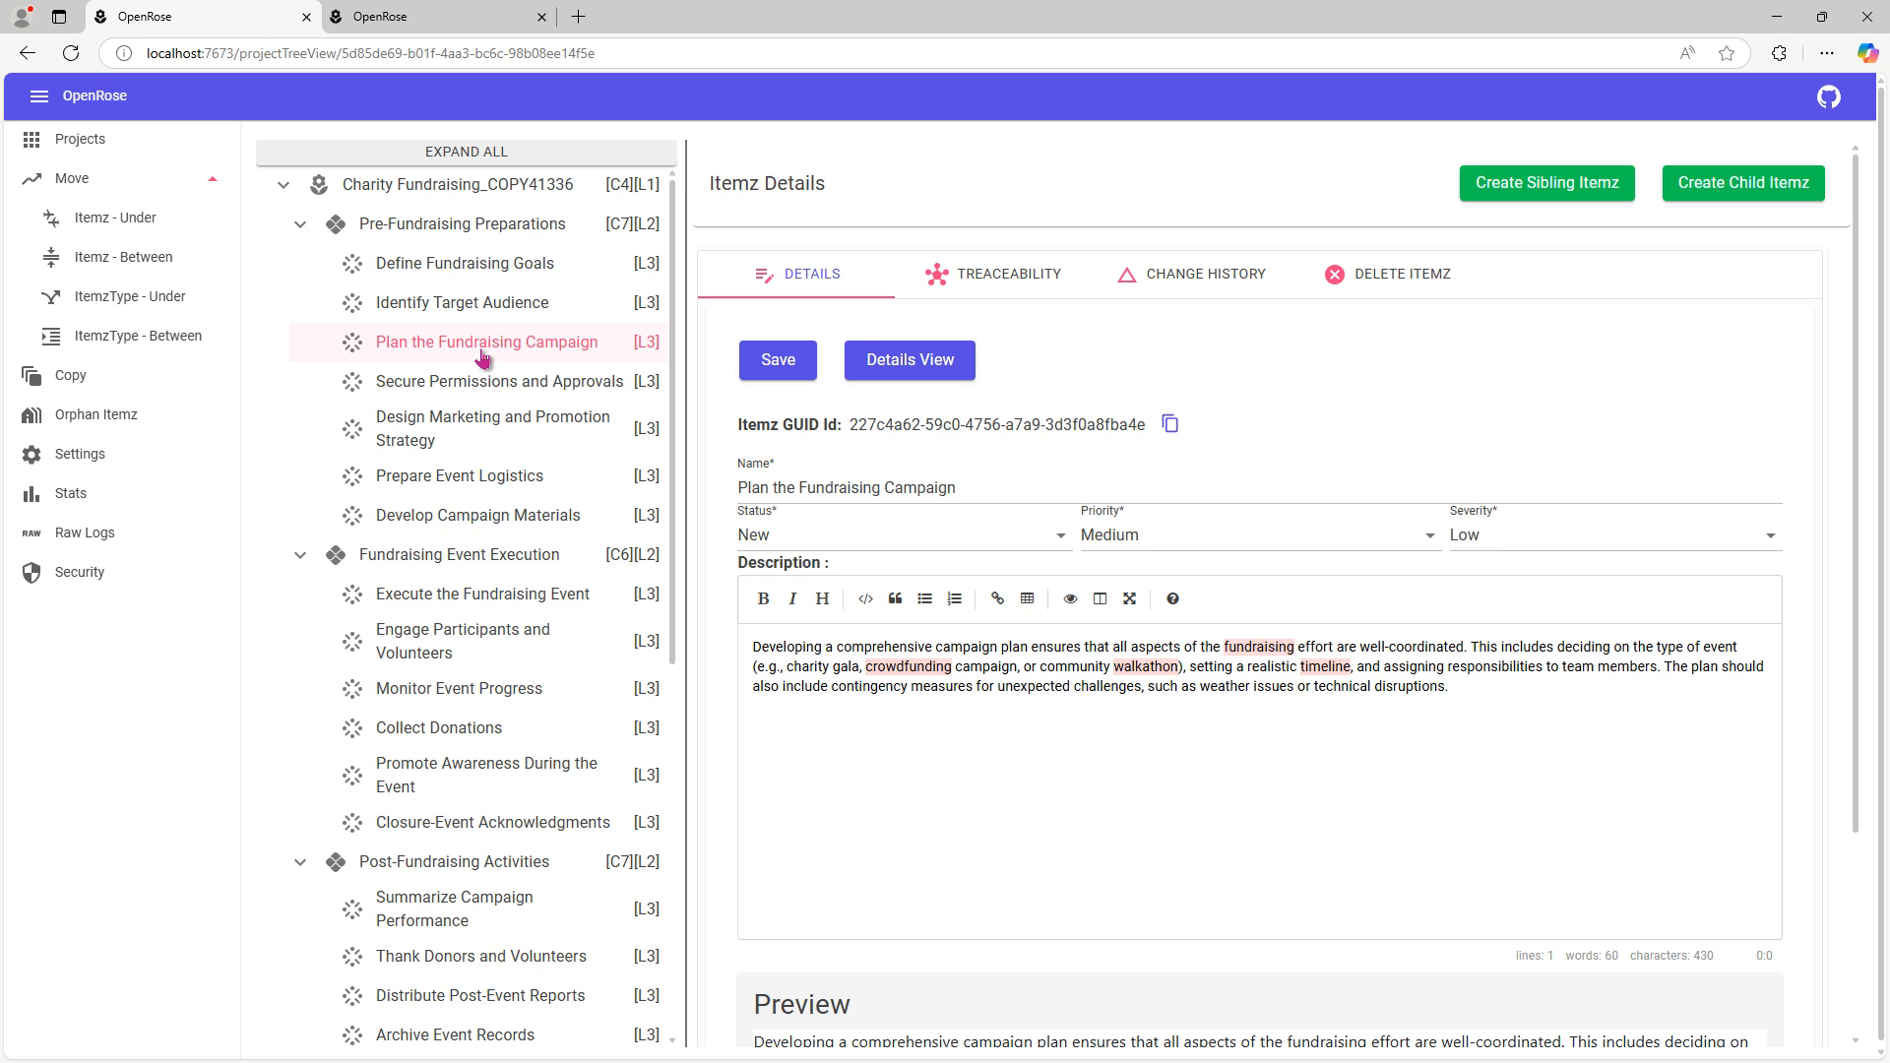
Step: Open the details of Engage Participants and Volunteers under Fundraising Event Execution in the original Charity Fundraising project
click(73, 139)
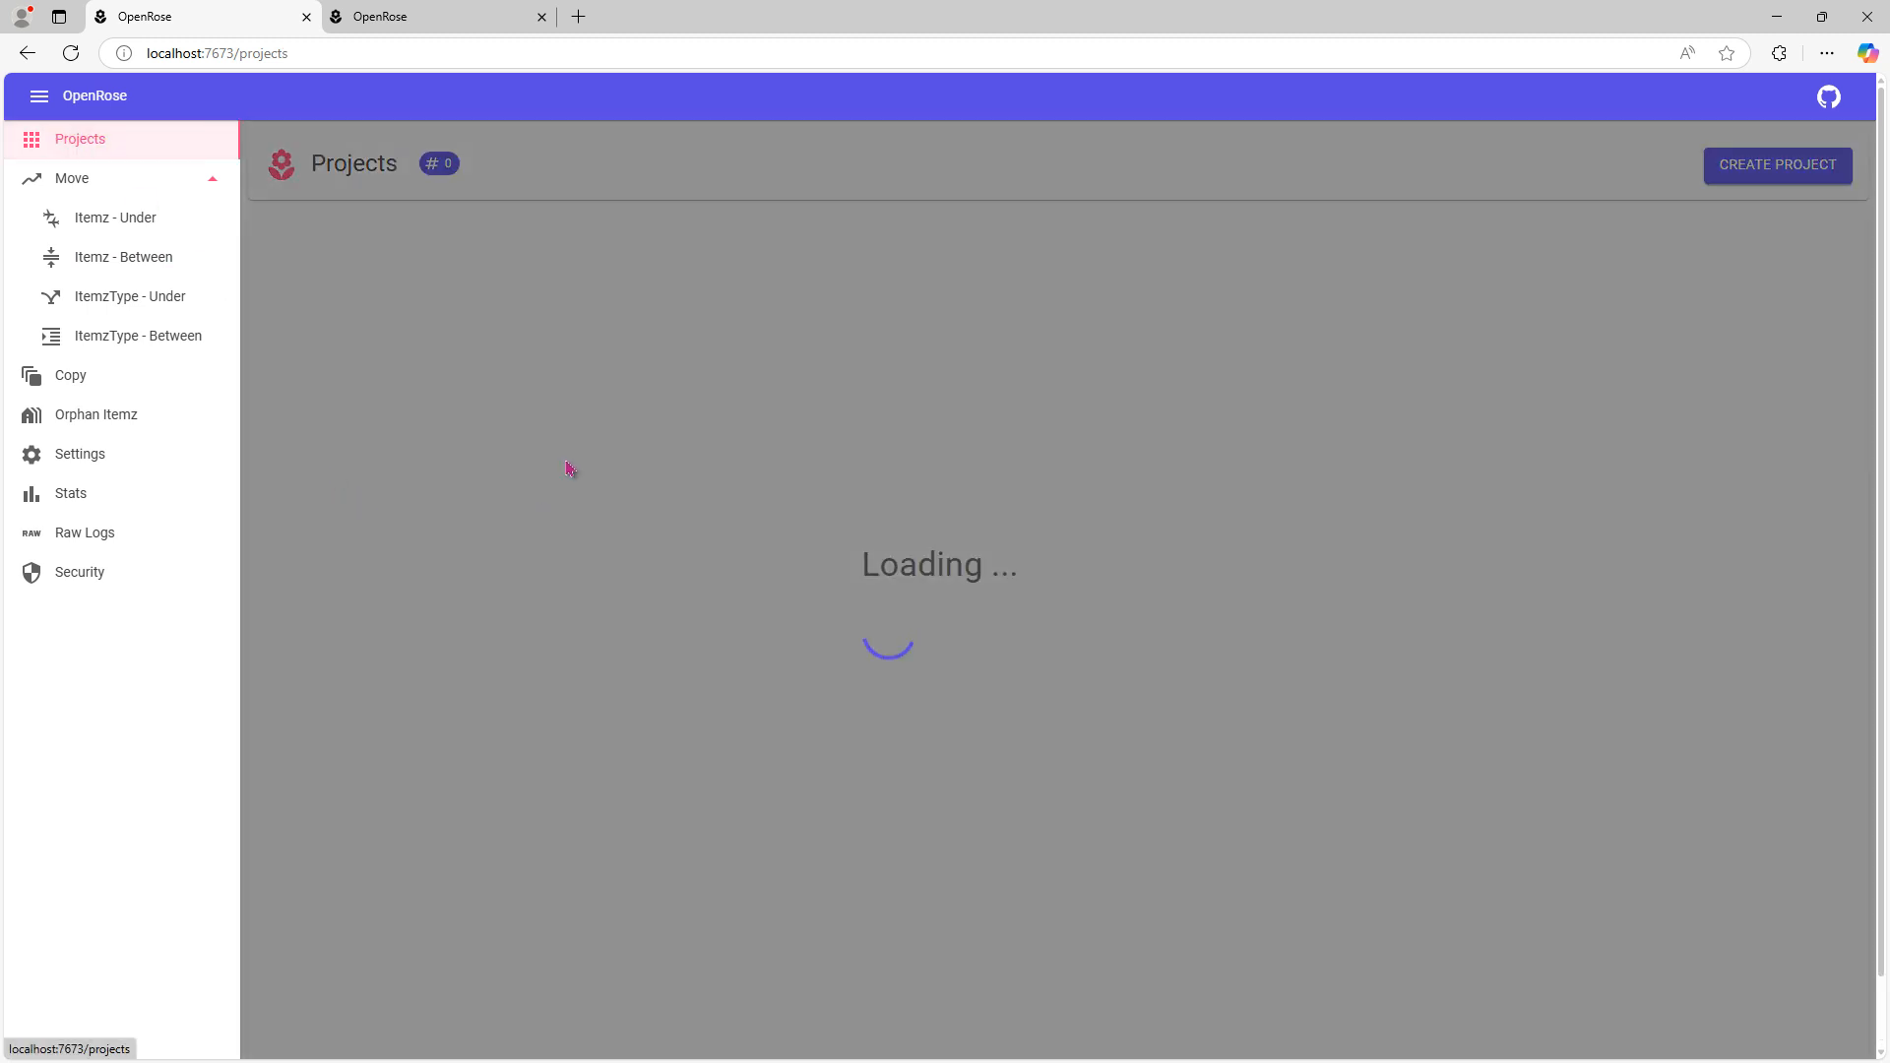
click(1381, 423)
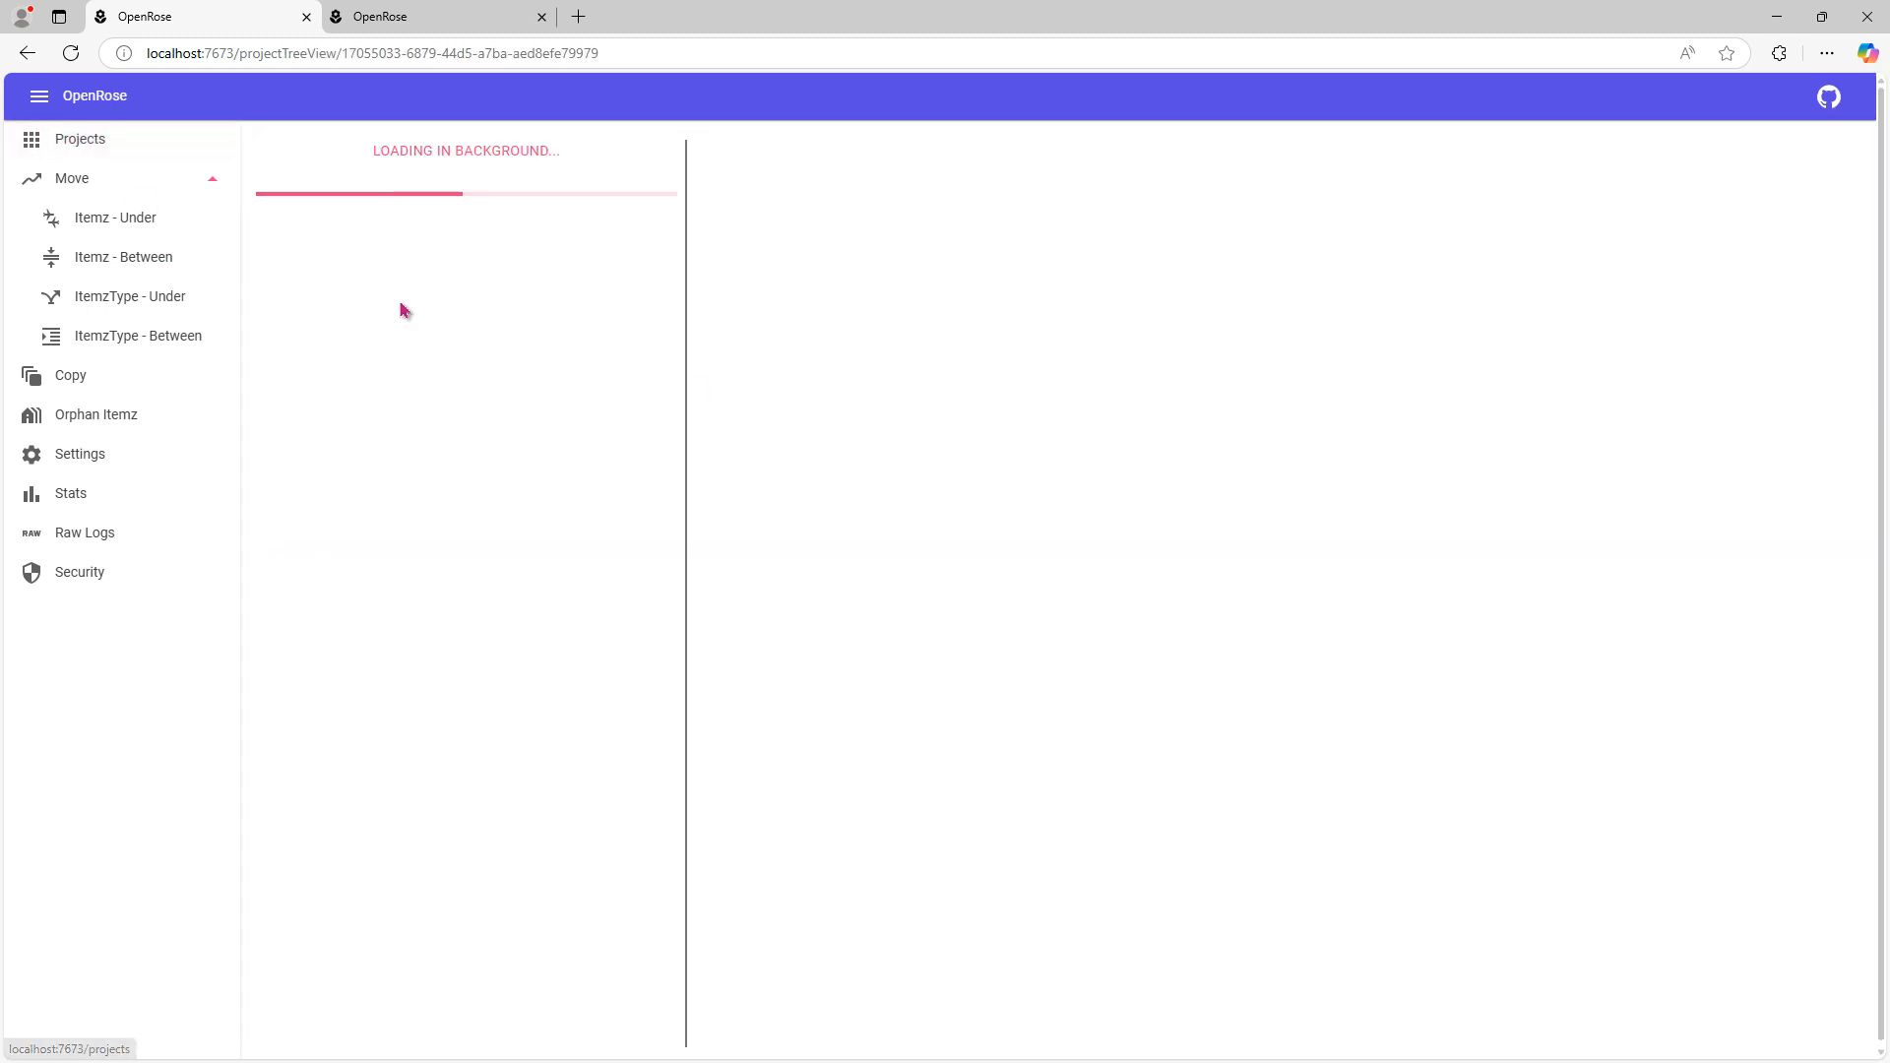
click(283, 196)
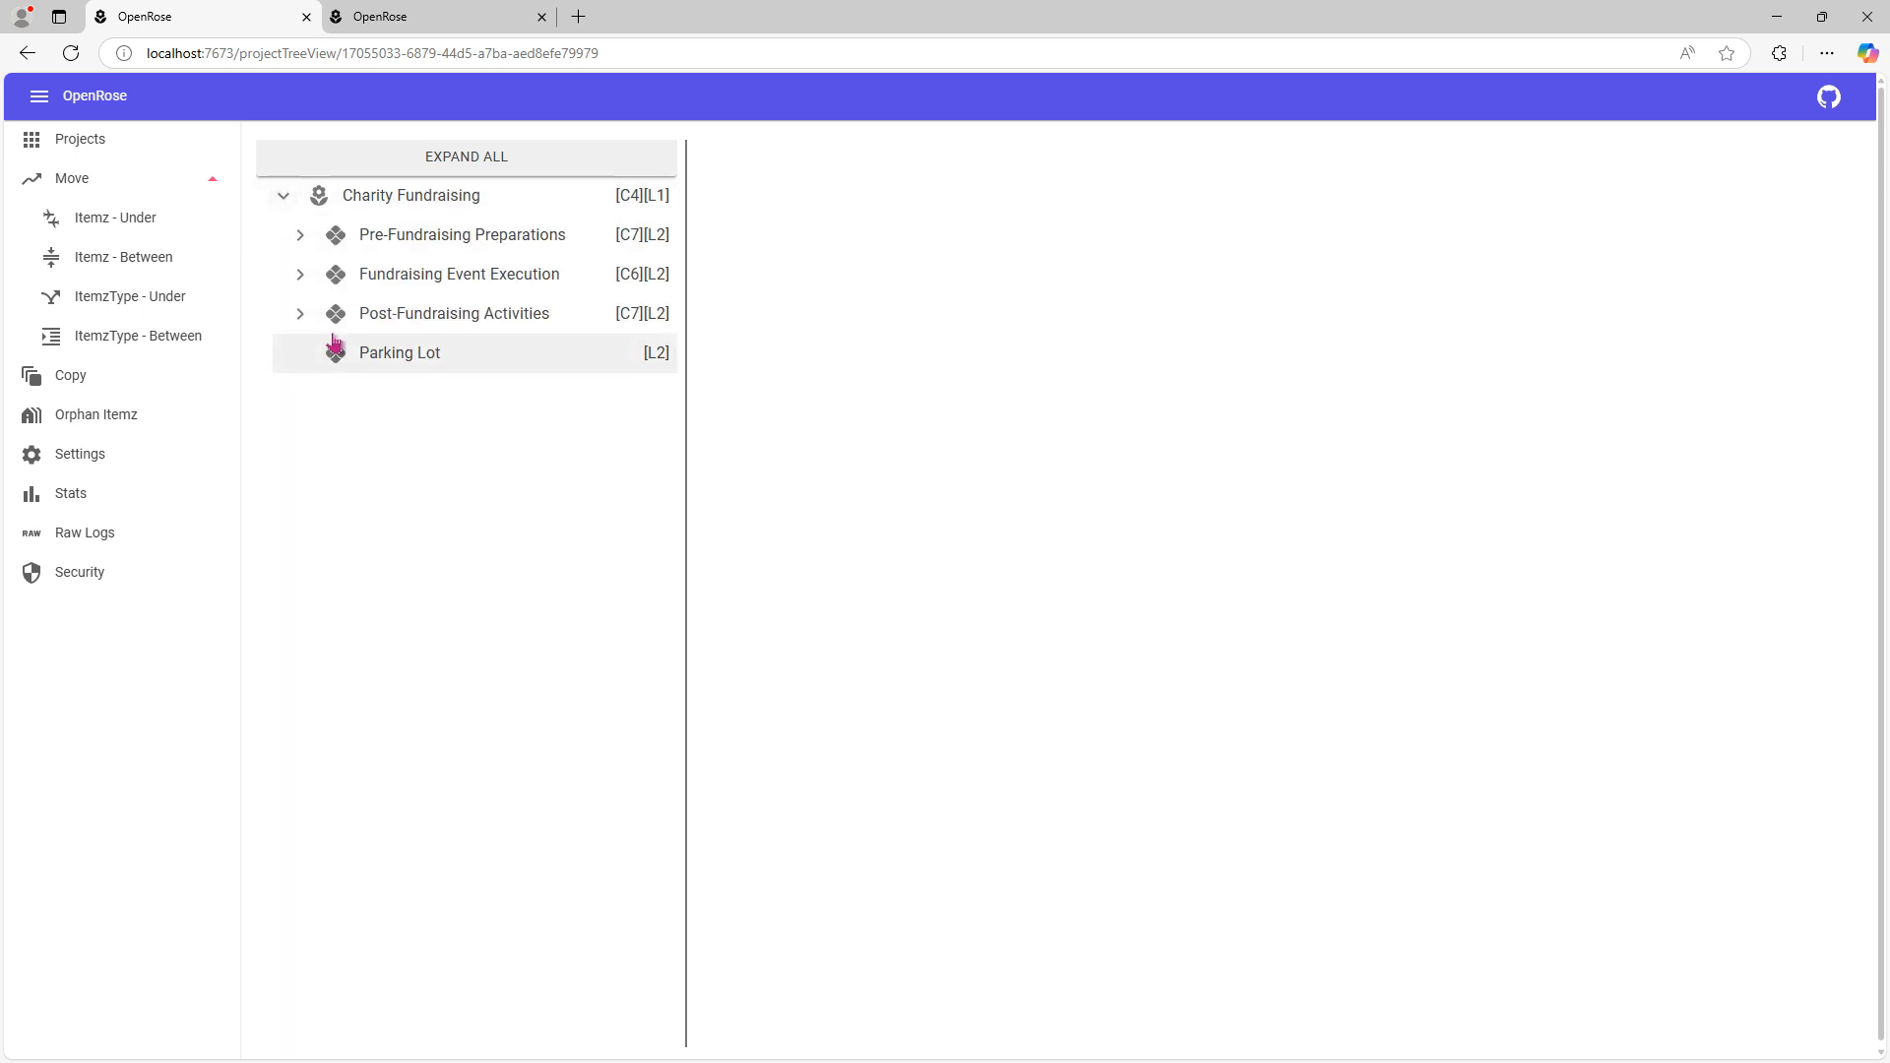
click(301, 275)
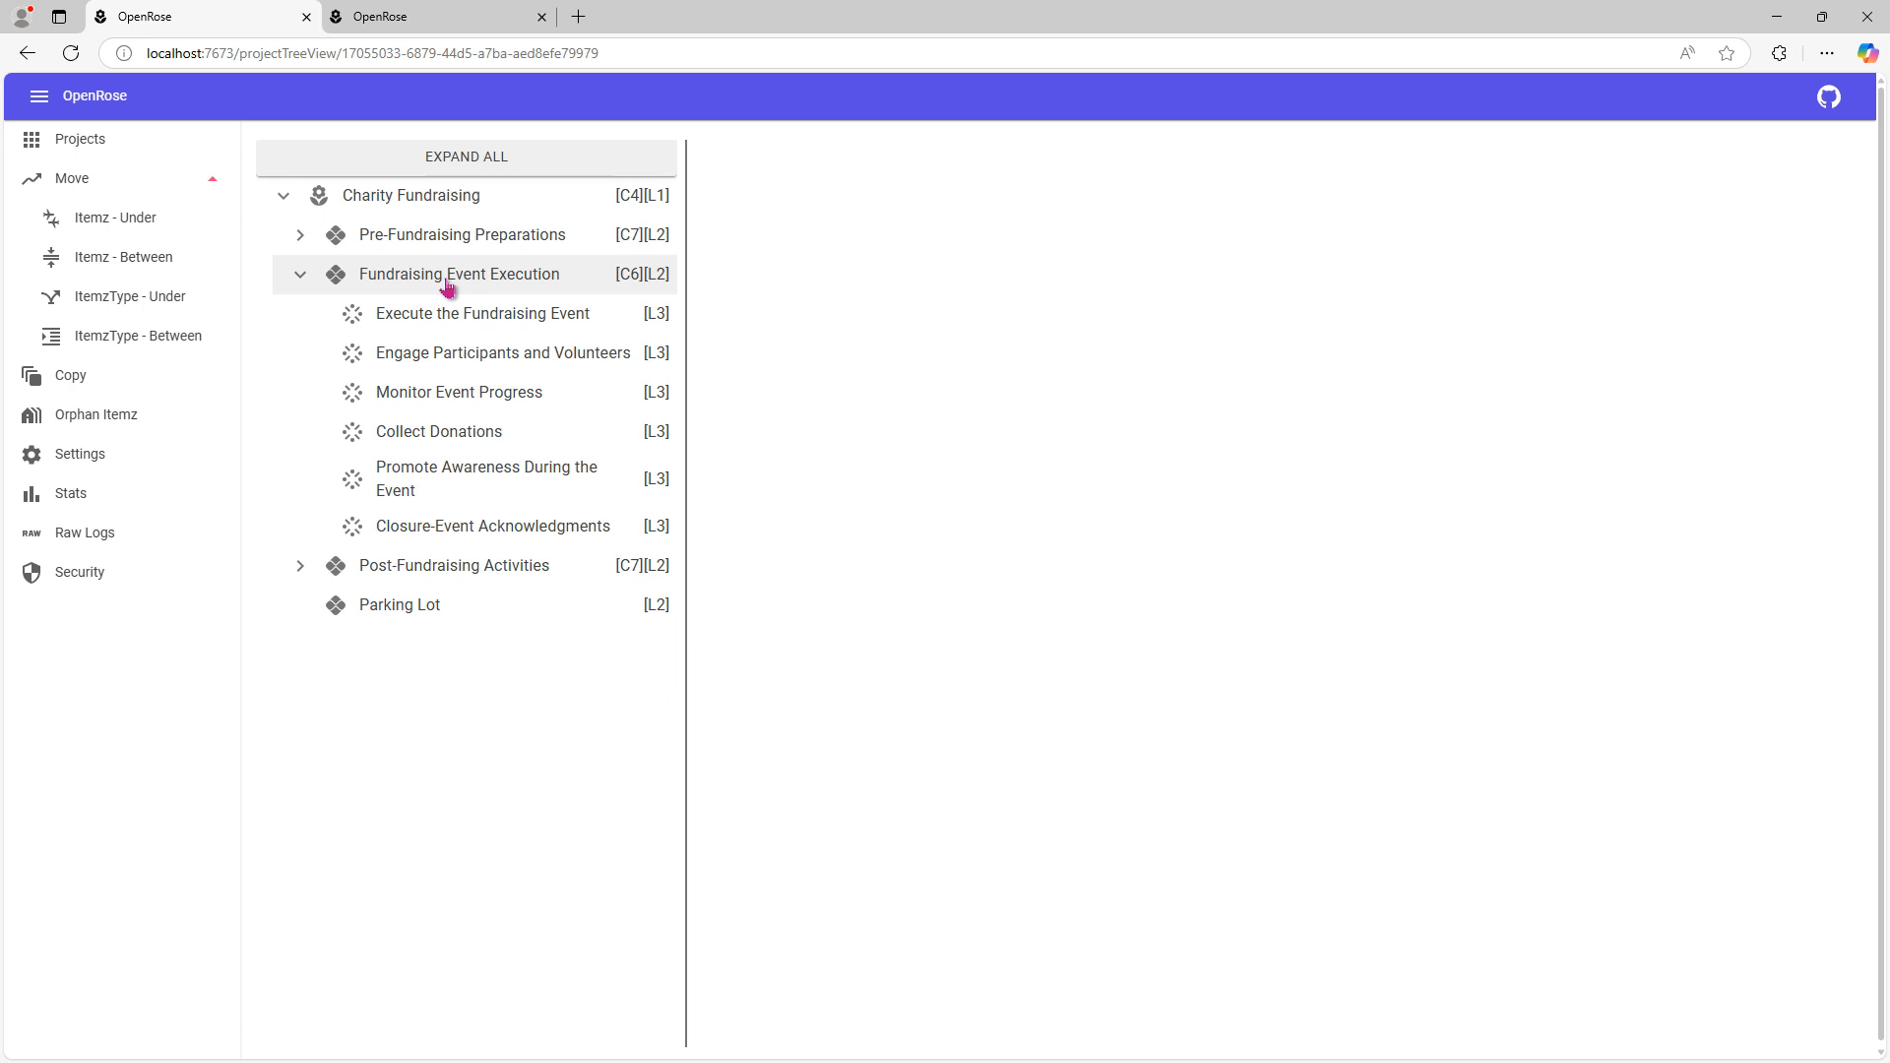
click(459, 357)
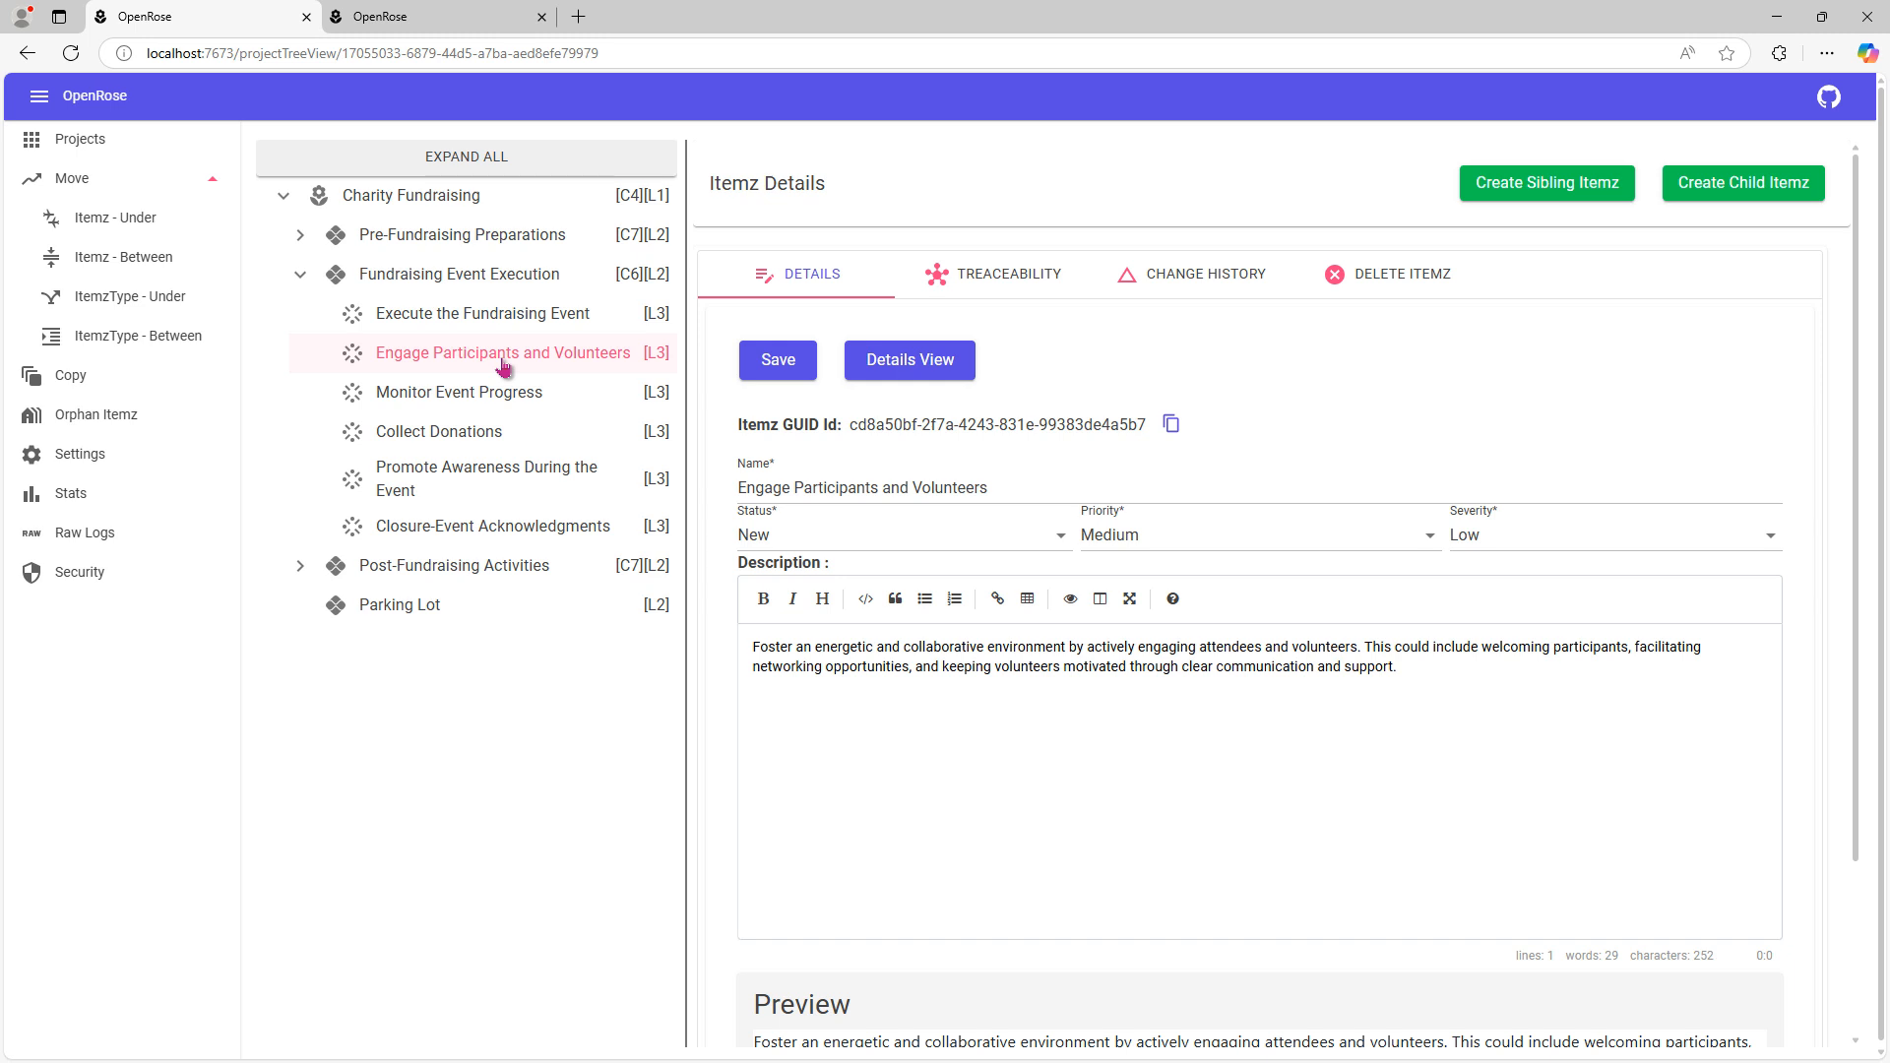
Step: Examine the original Itemz's child trace and open the linked Publish and Promote Itemz to check its parent trace
click(1006, 280)
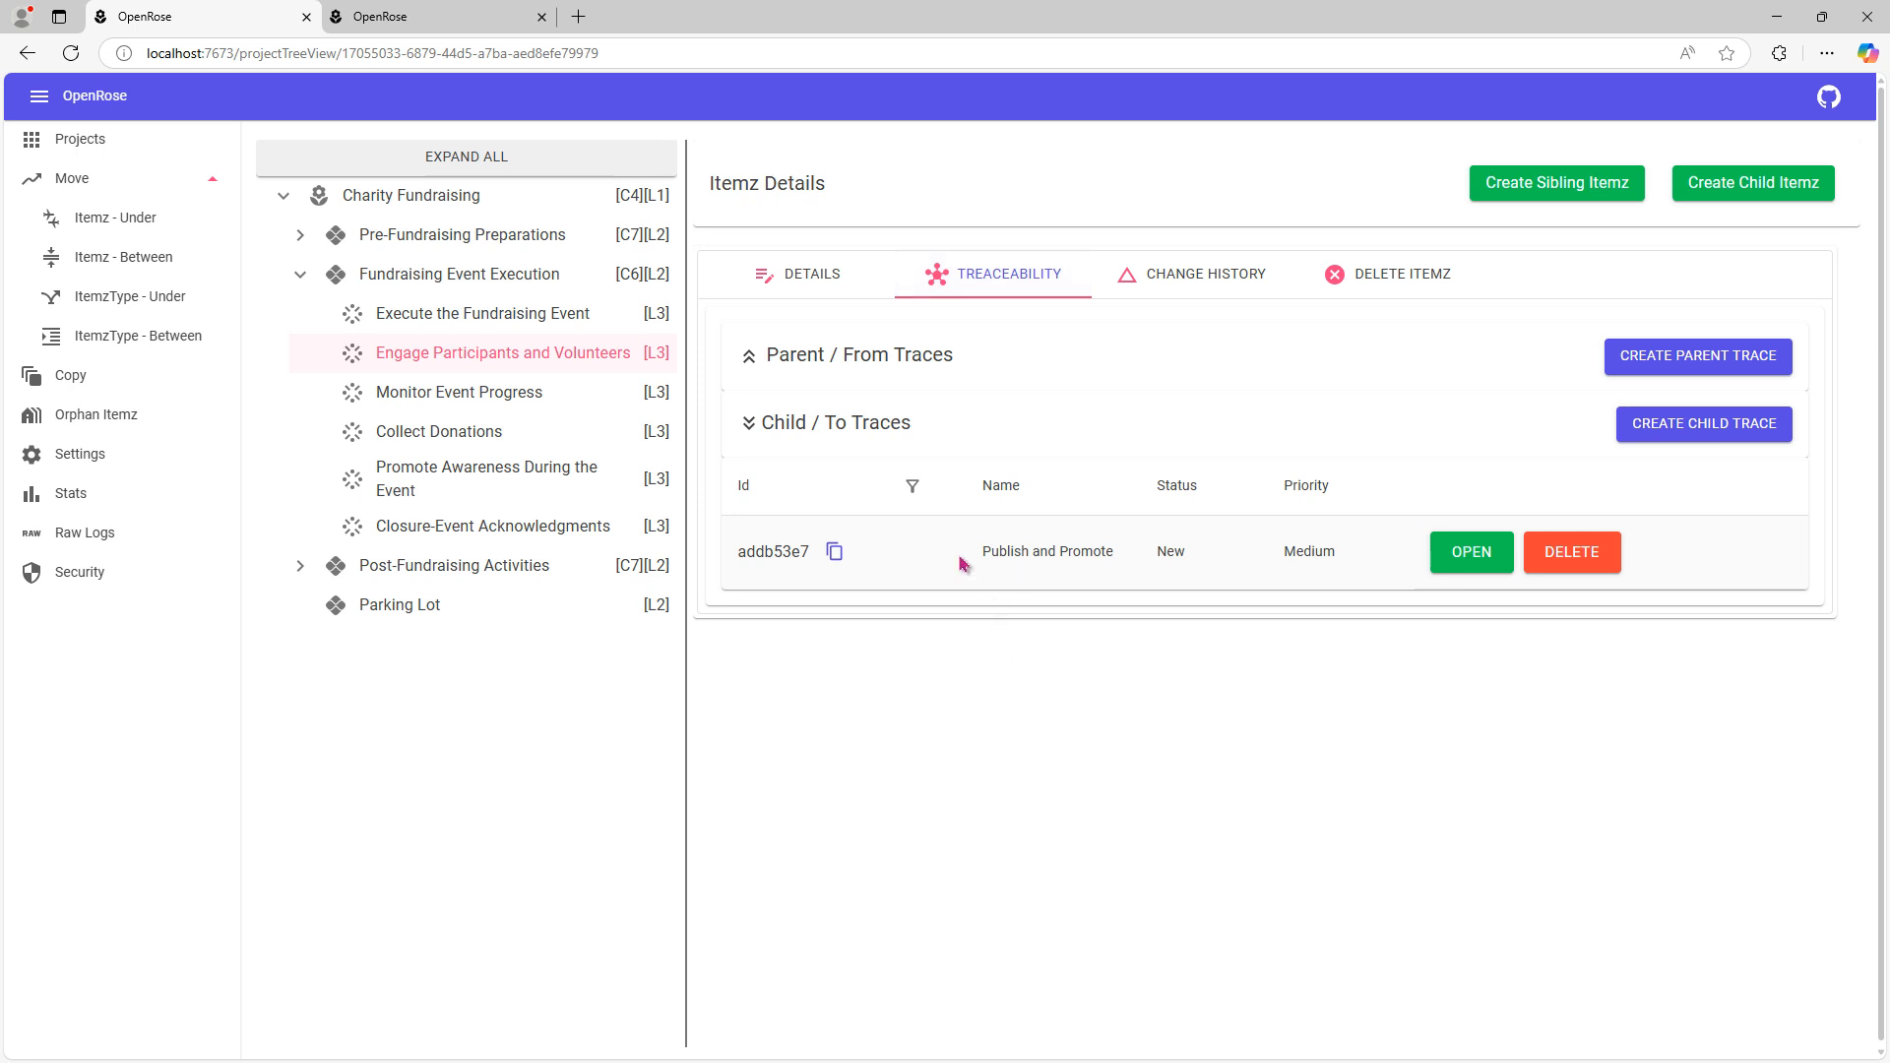
drag(960, 563, 1119, 570)
click(1084, 669)
drag(927, 548, 1207, 557)
click(1133, 714)
click(1458, 568)
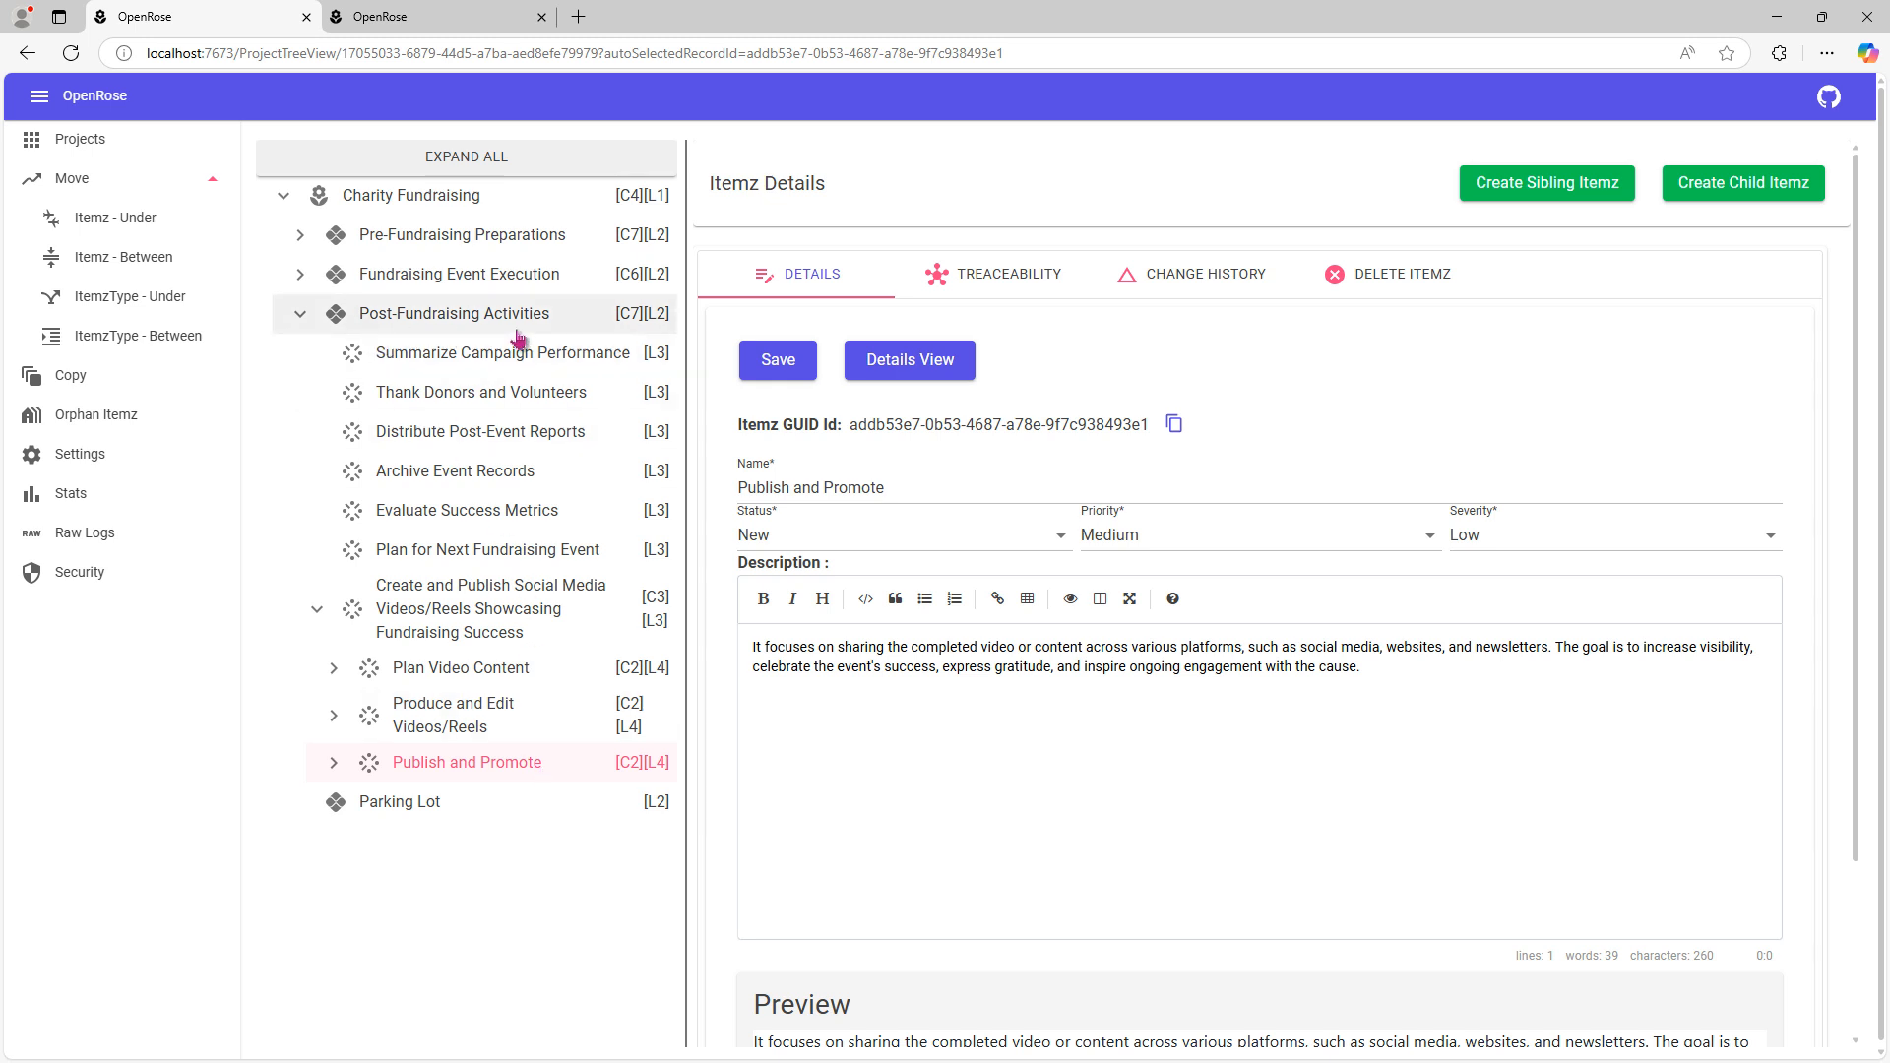
click(1034, 274)
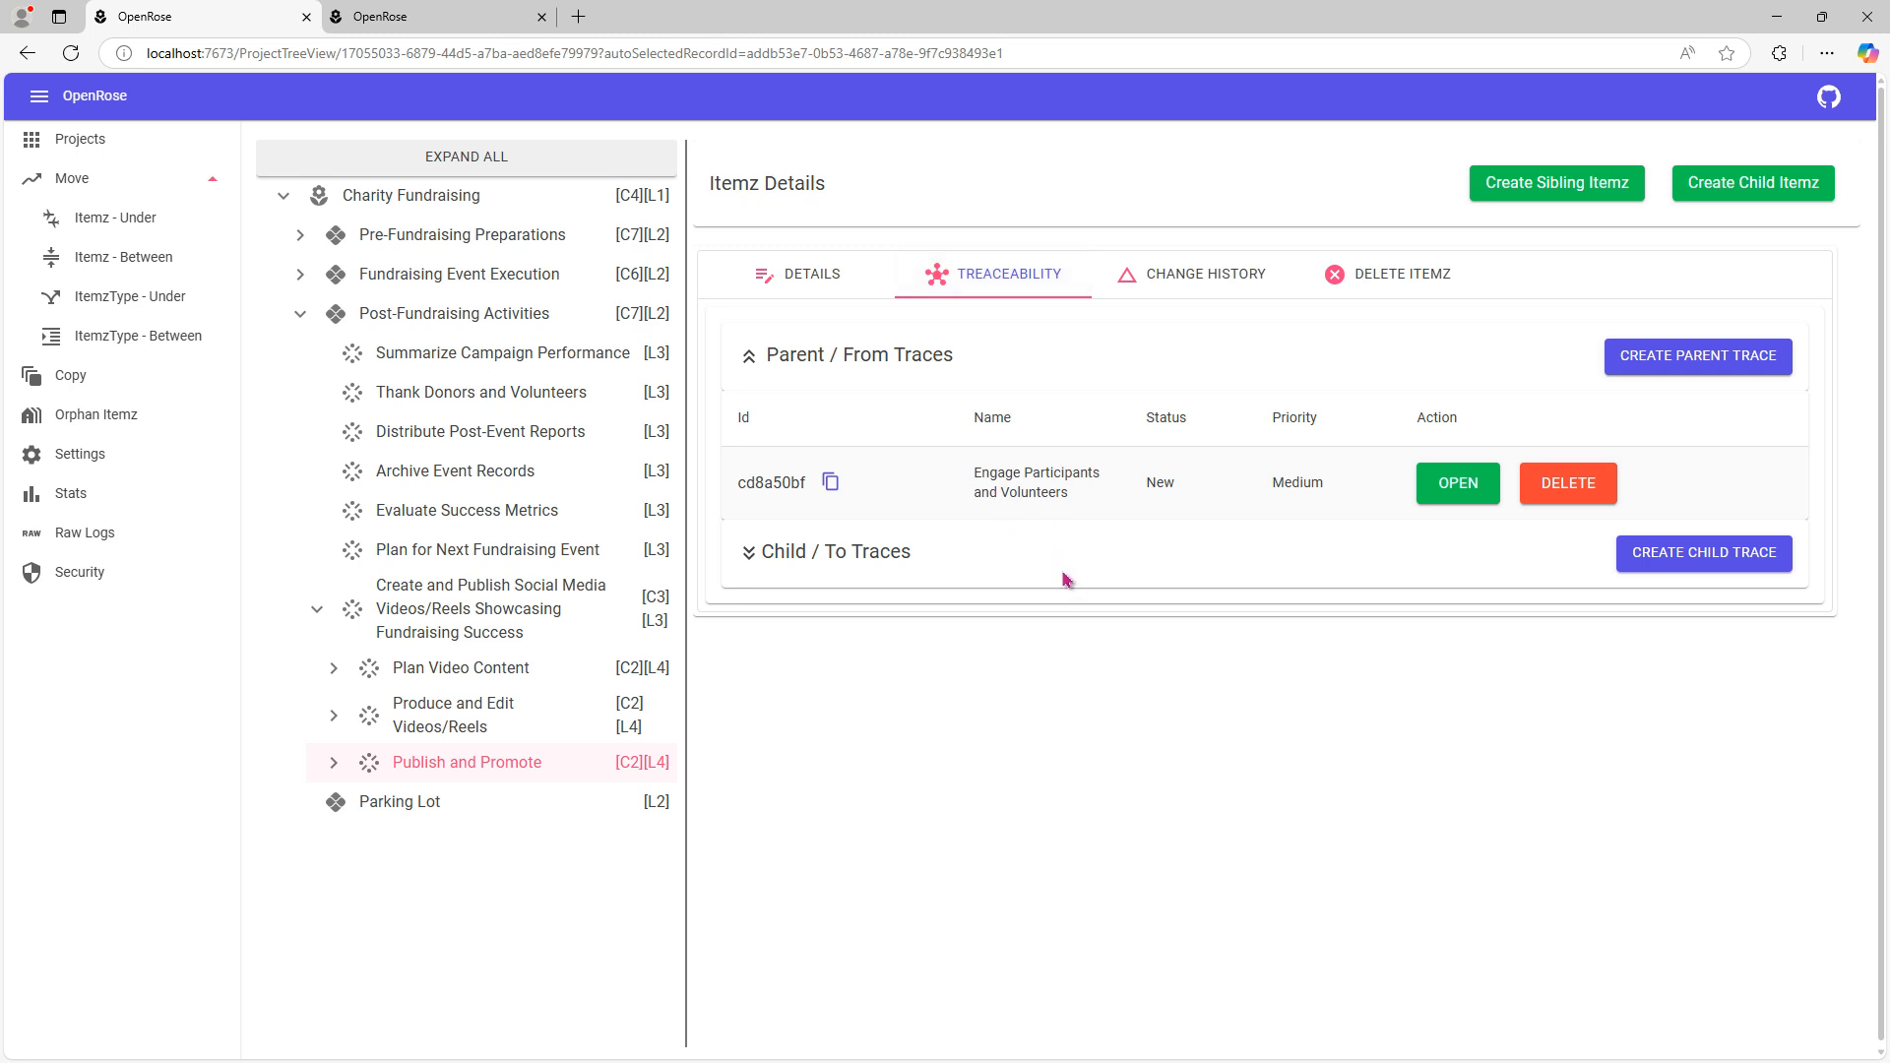
Step: Open the details of Engage Participants and Volunteers under Fundraising Event Execution in the copied Charity Fundraising project
click(70, 145)
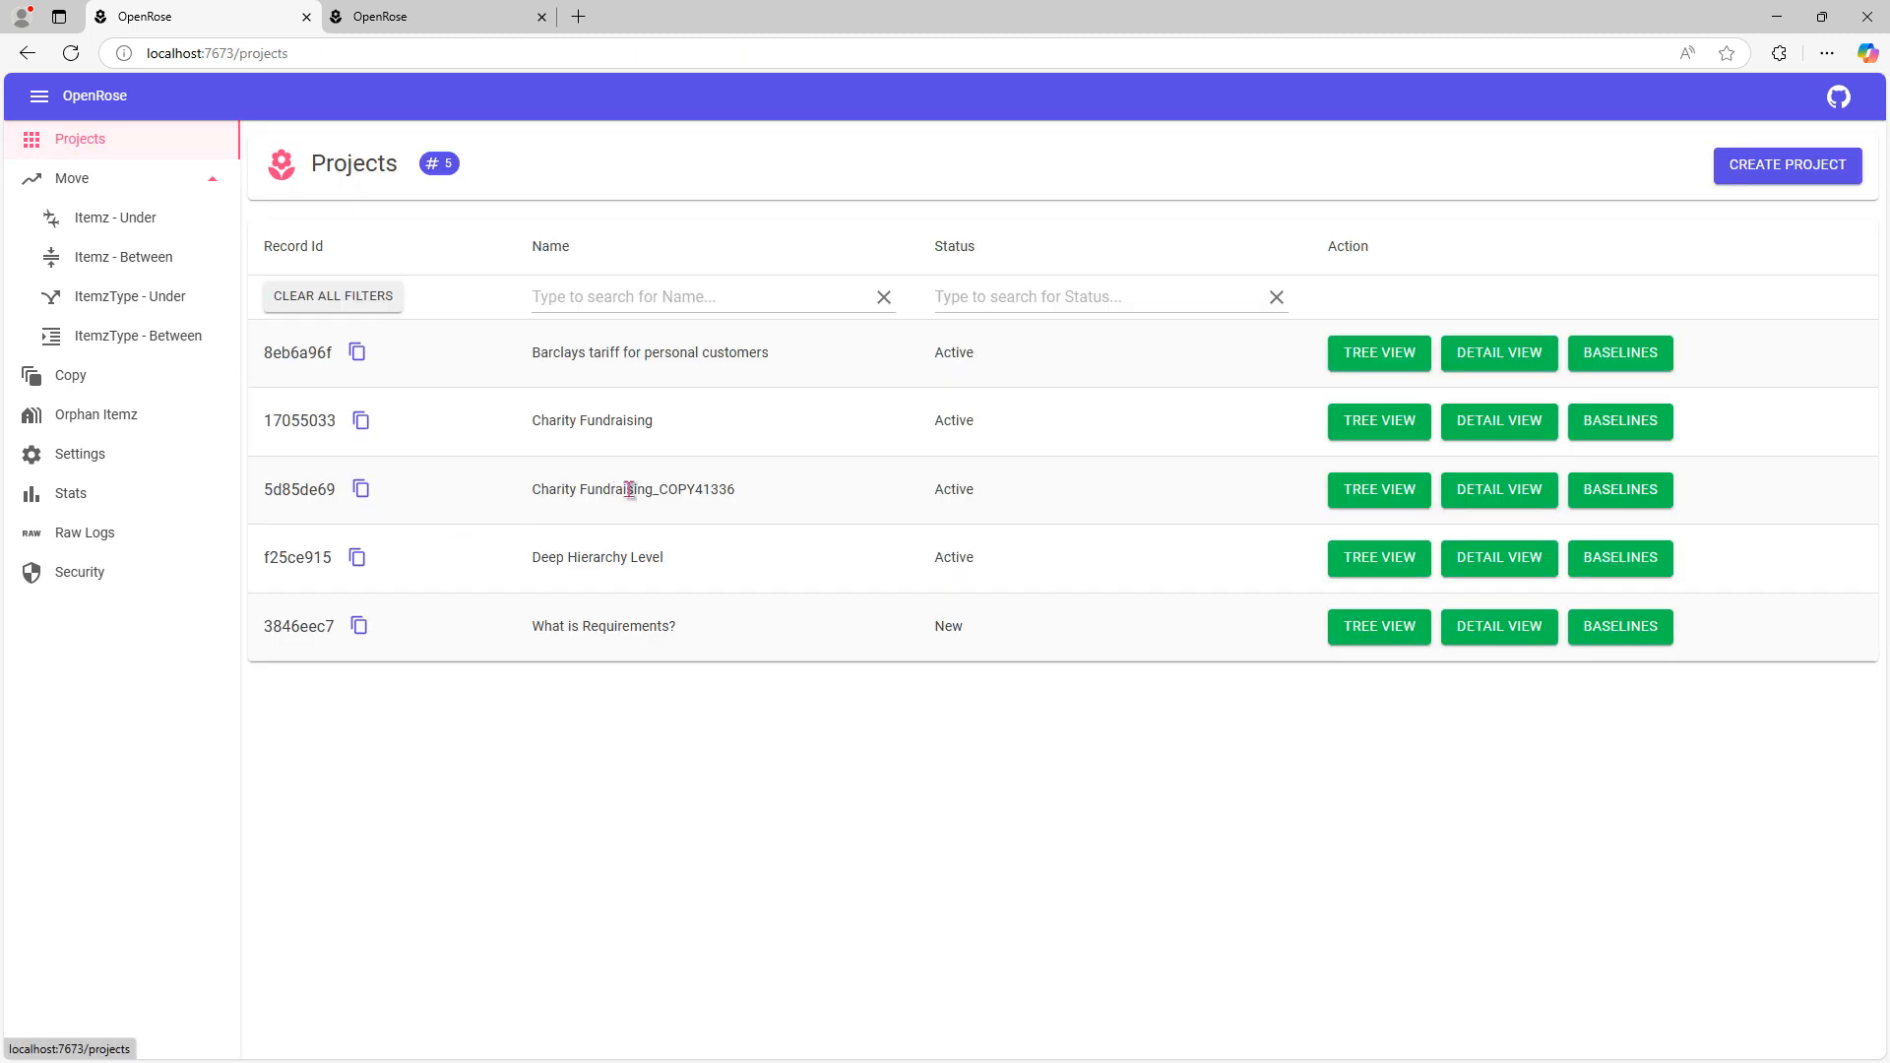
click(1368, 491)
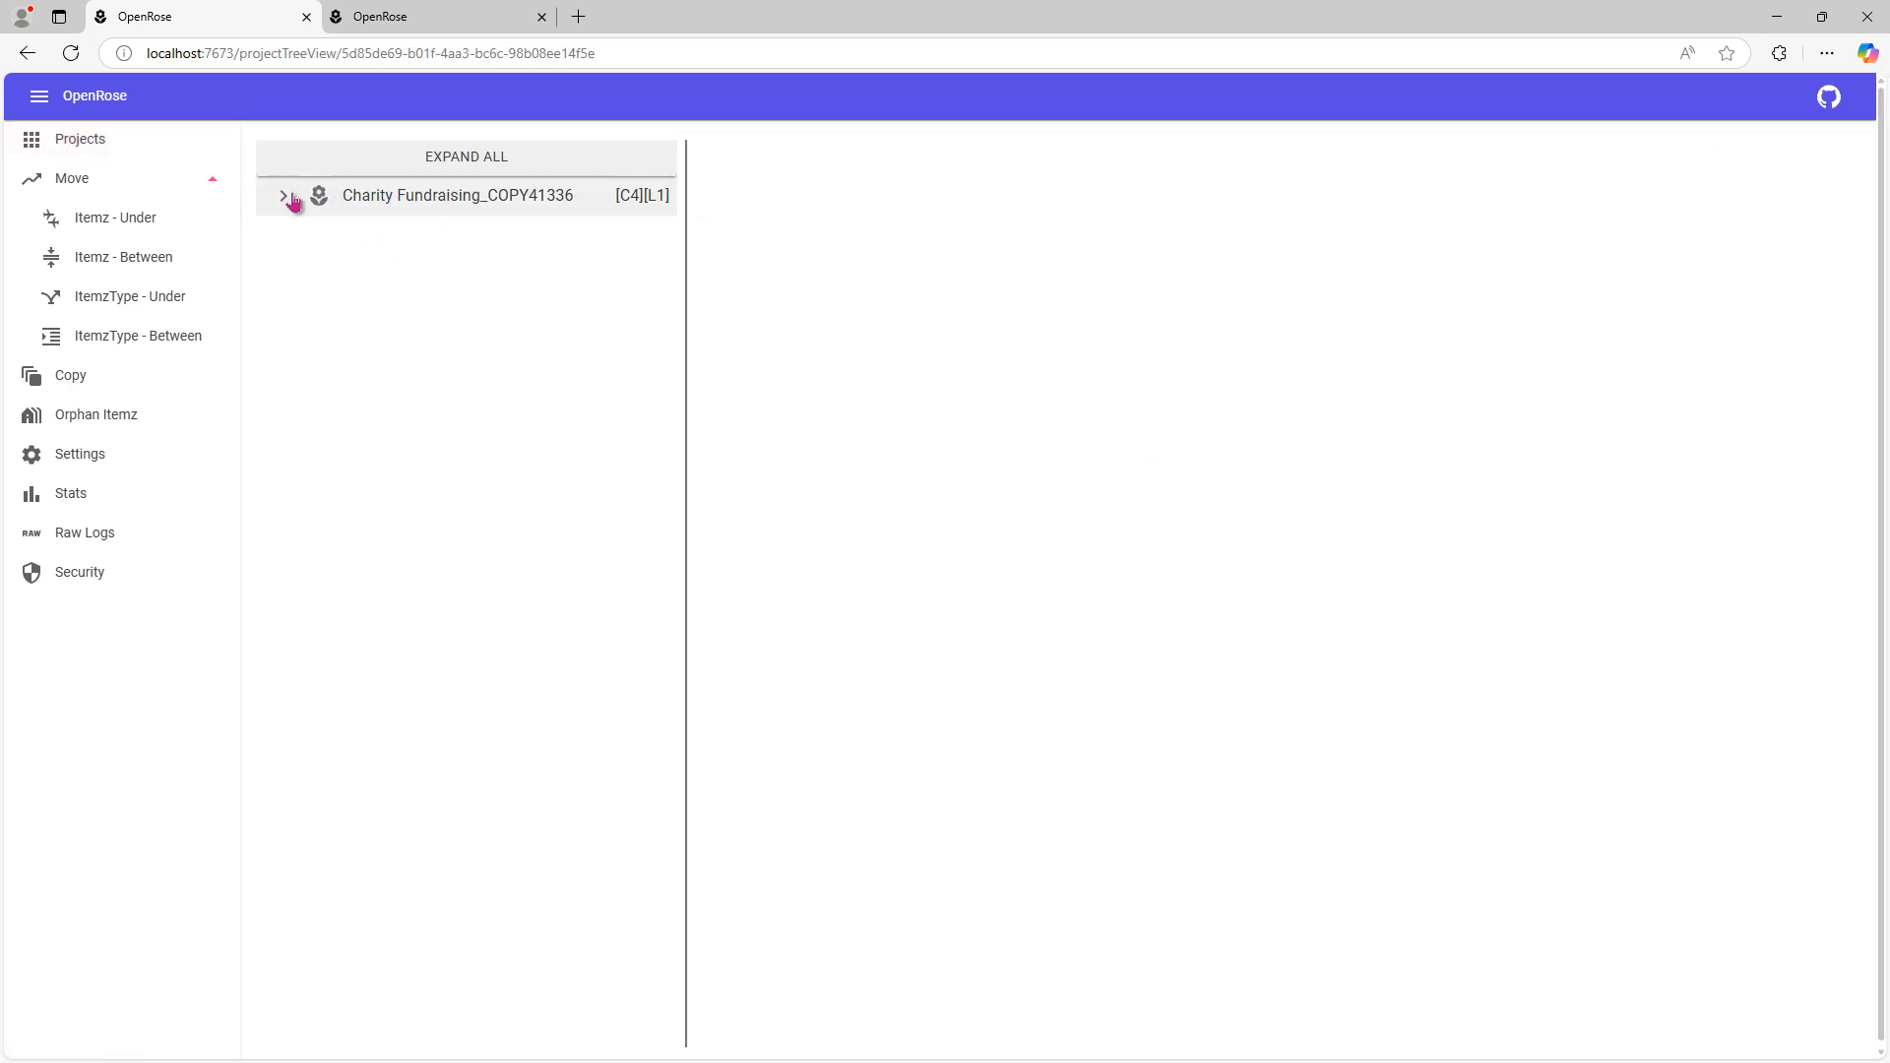
click(287, 197)
click(301, 273)
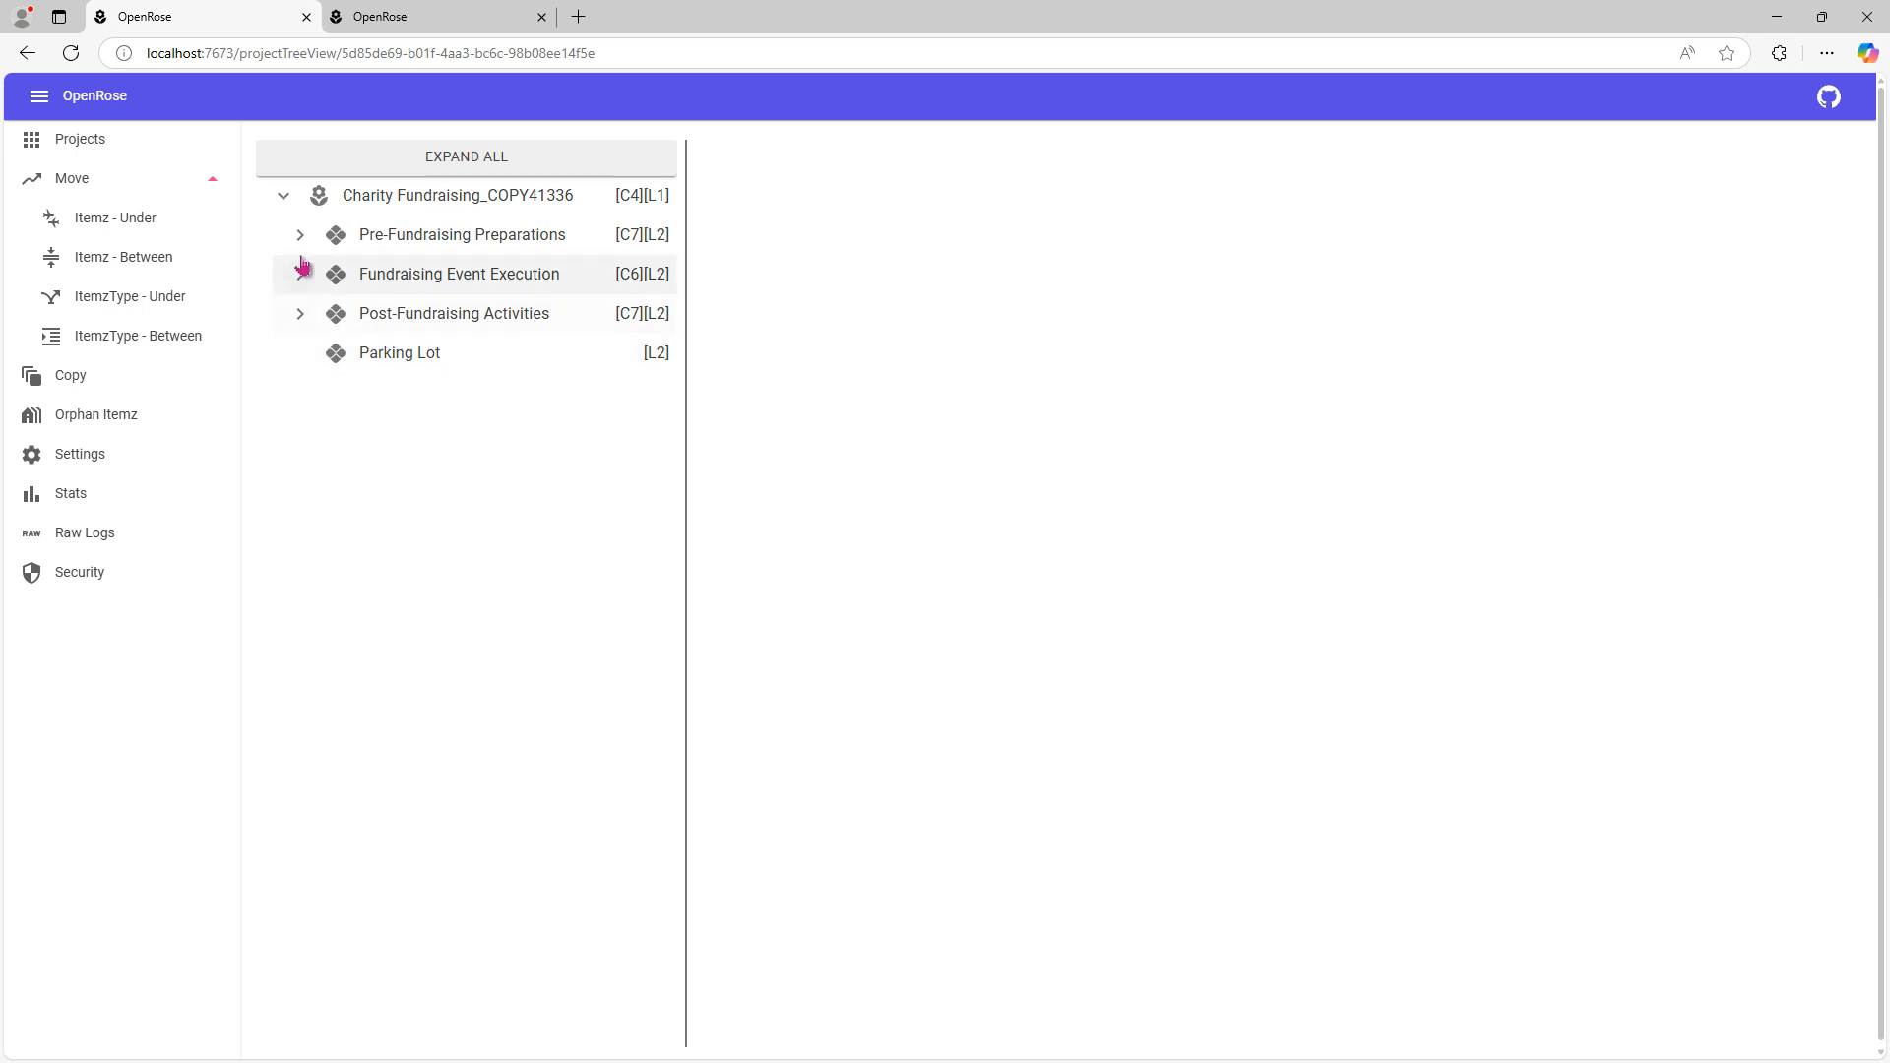
click(469, 357)
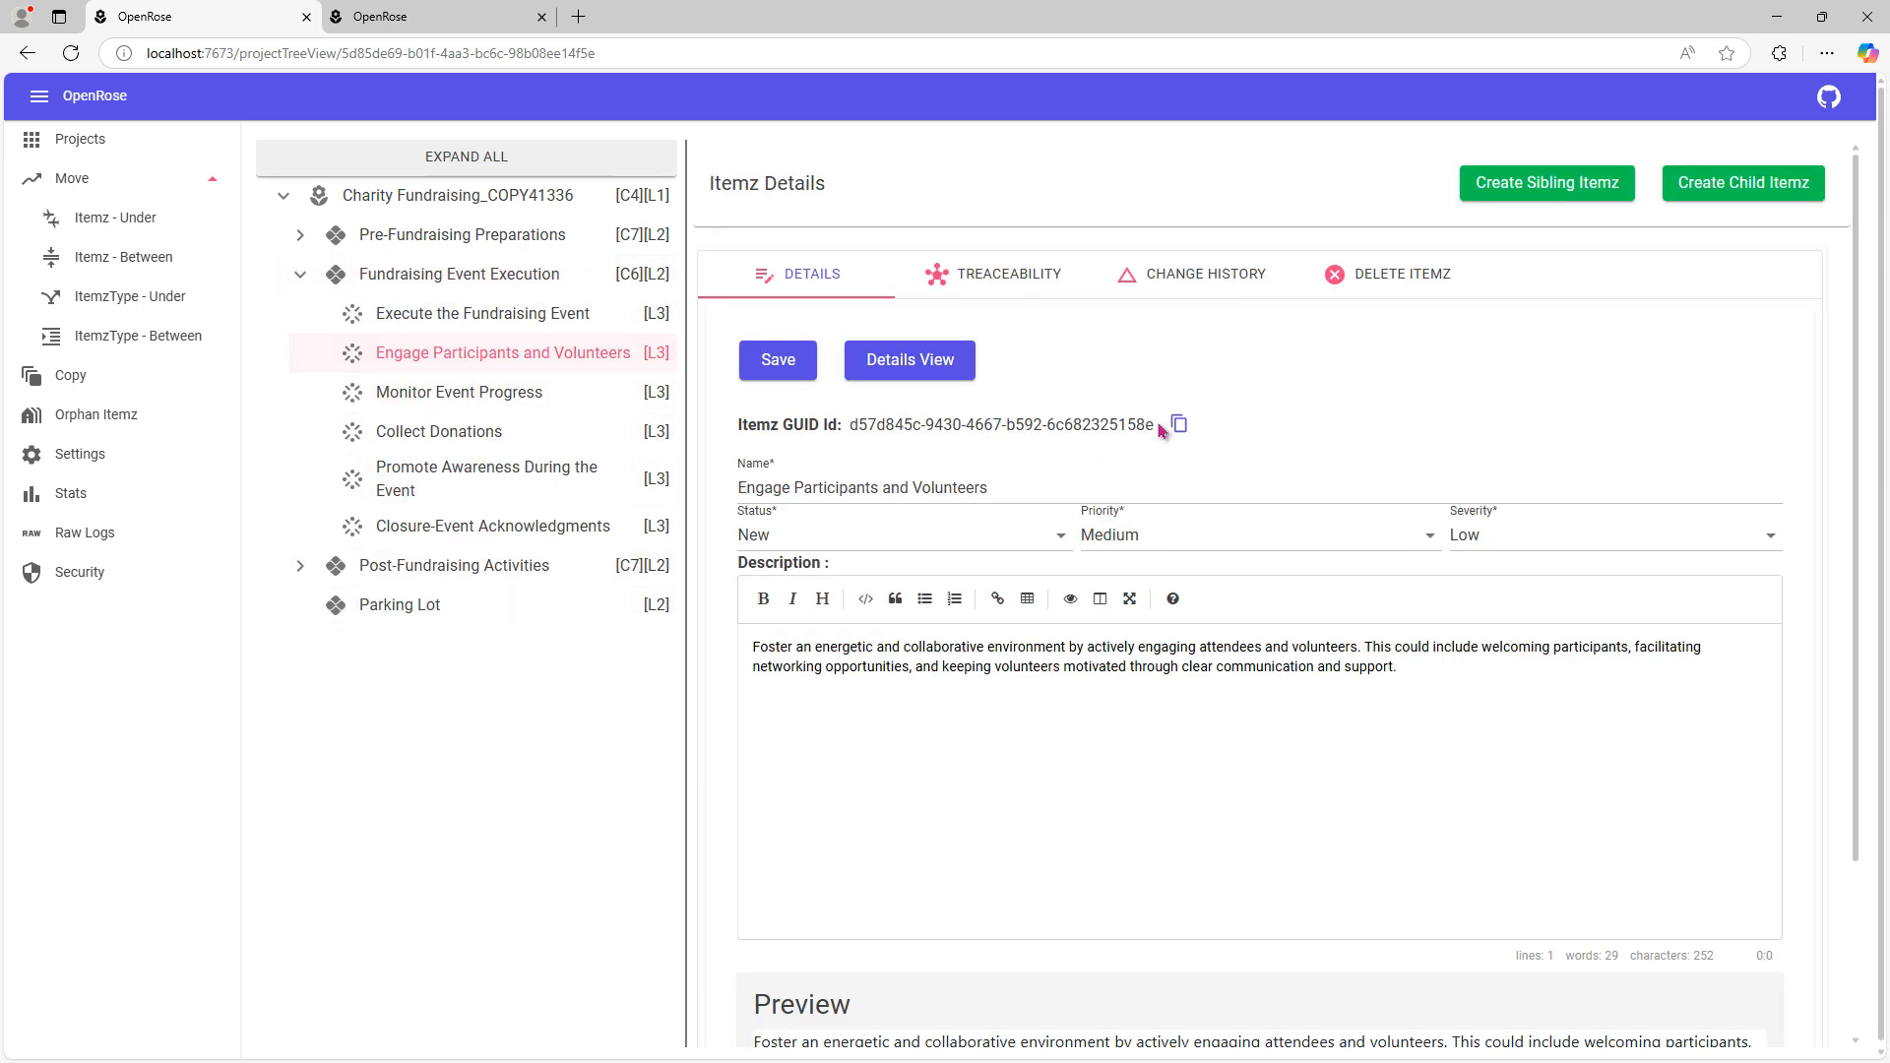
Step: Check the copied Itemz's child trace, open the linked Publish and Promote Itemz, and examine its parent trace
click(984, 276)
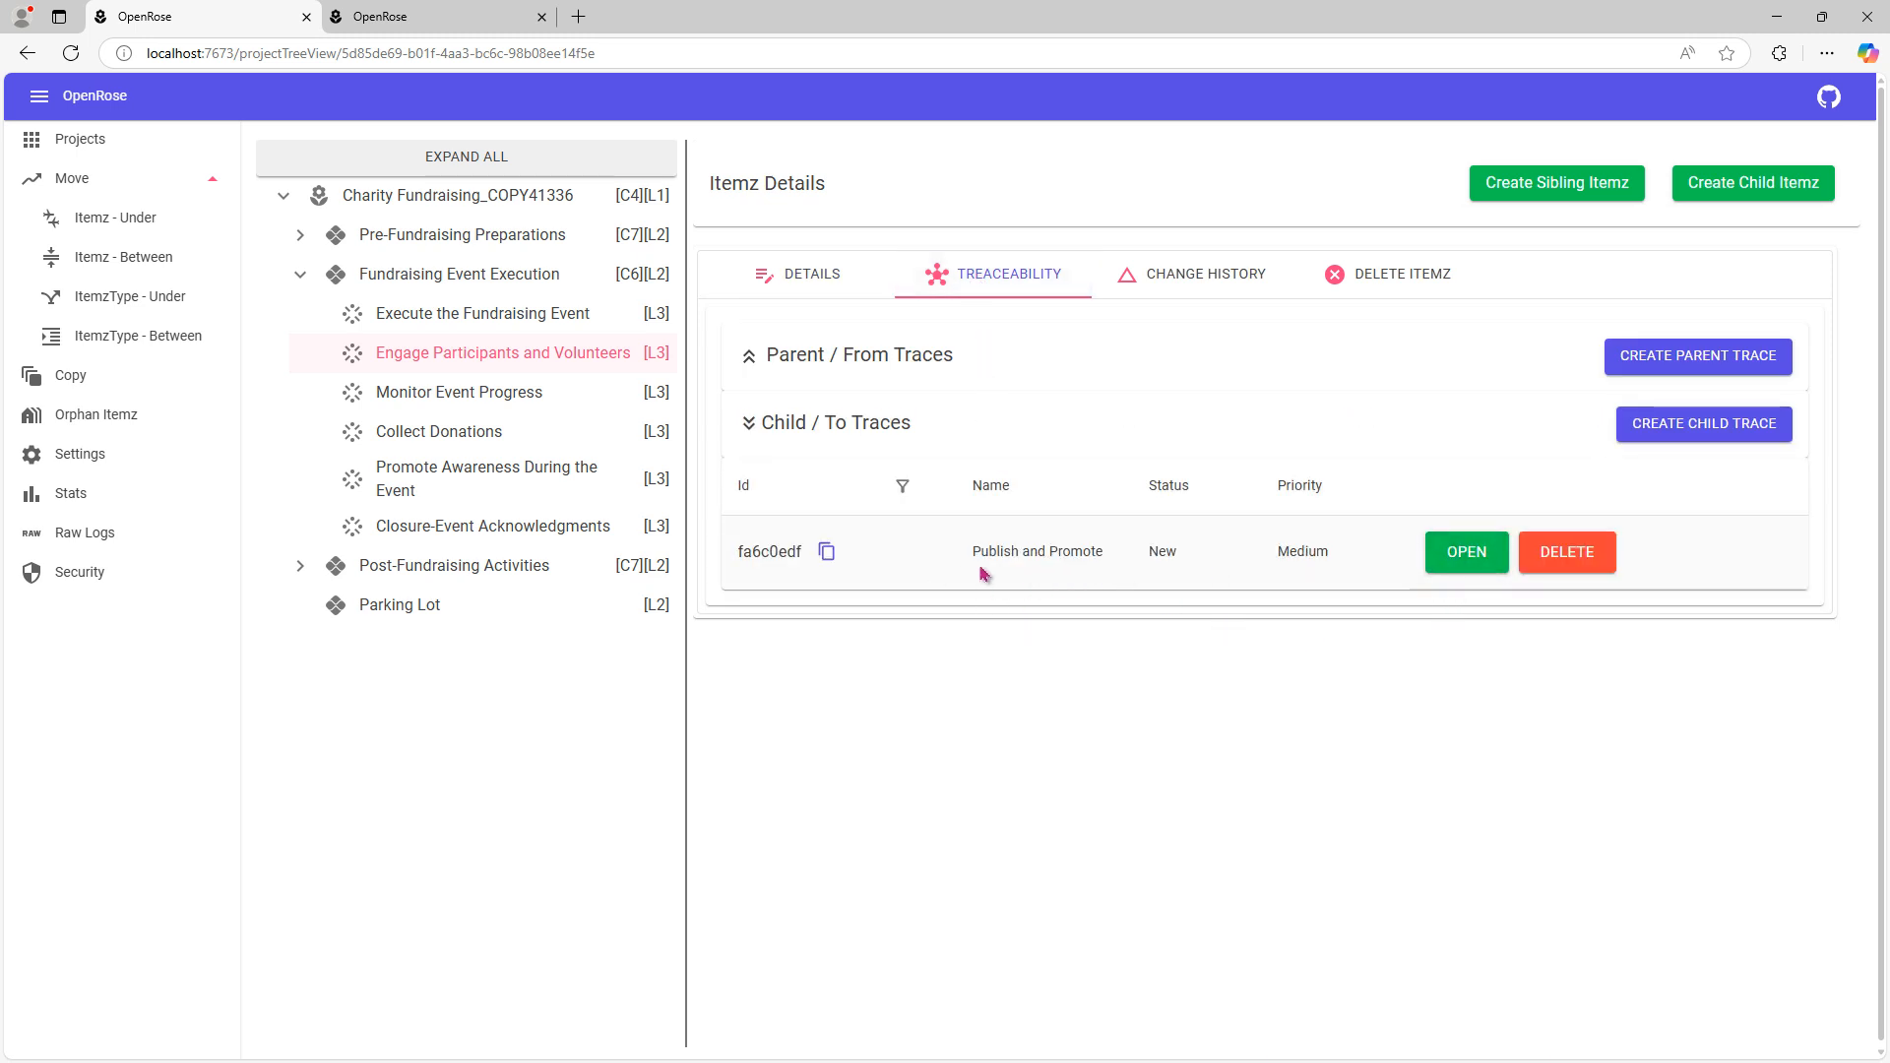
drag(960, 554, 1109, 587)
click(1107, 583)
click(1461, 563)
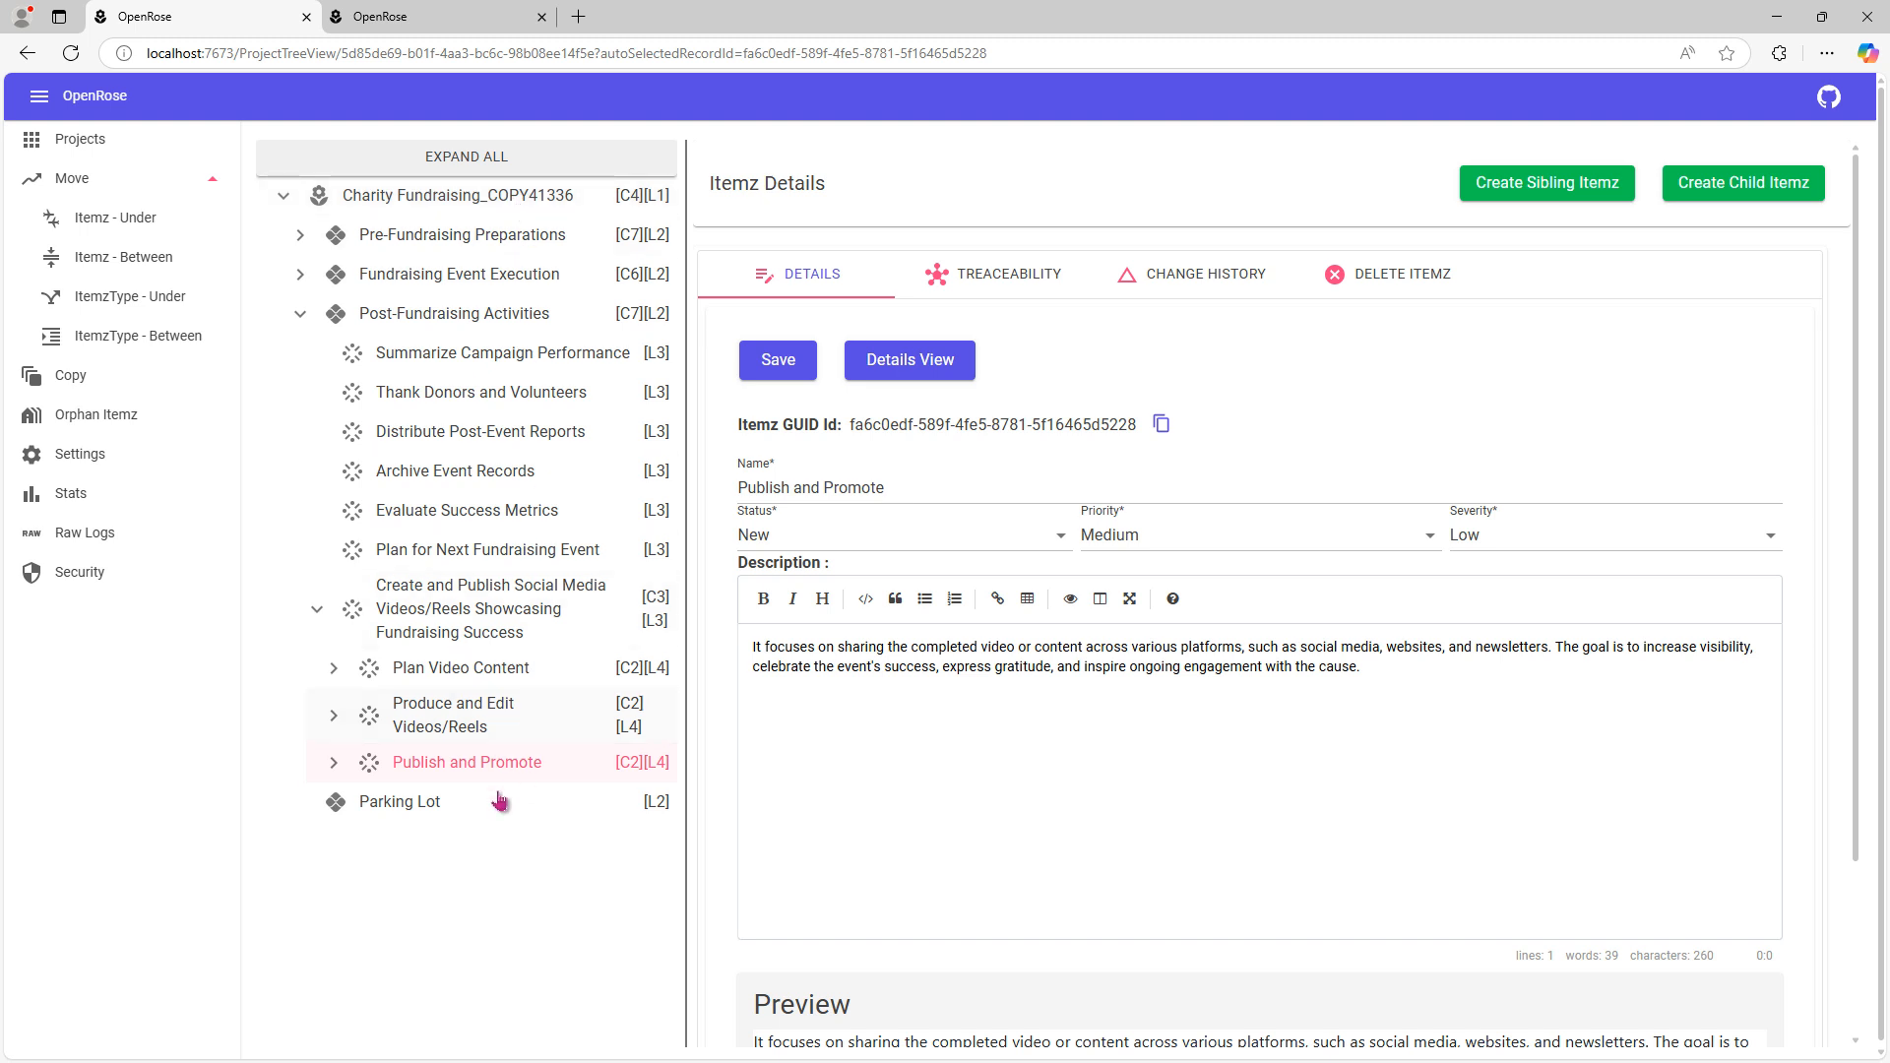
click(984, 284)
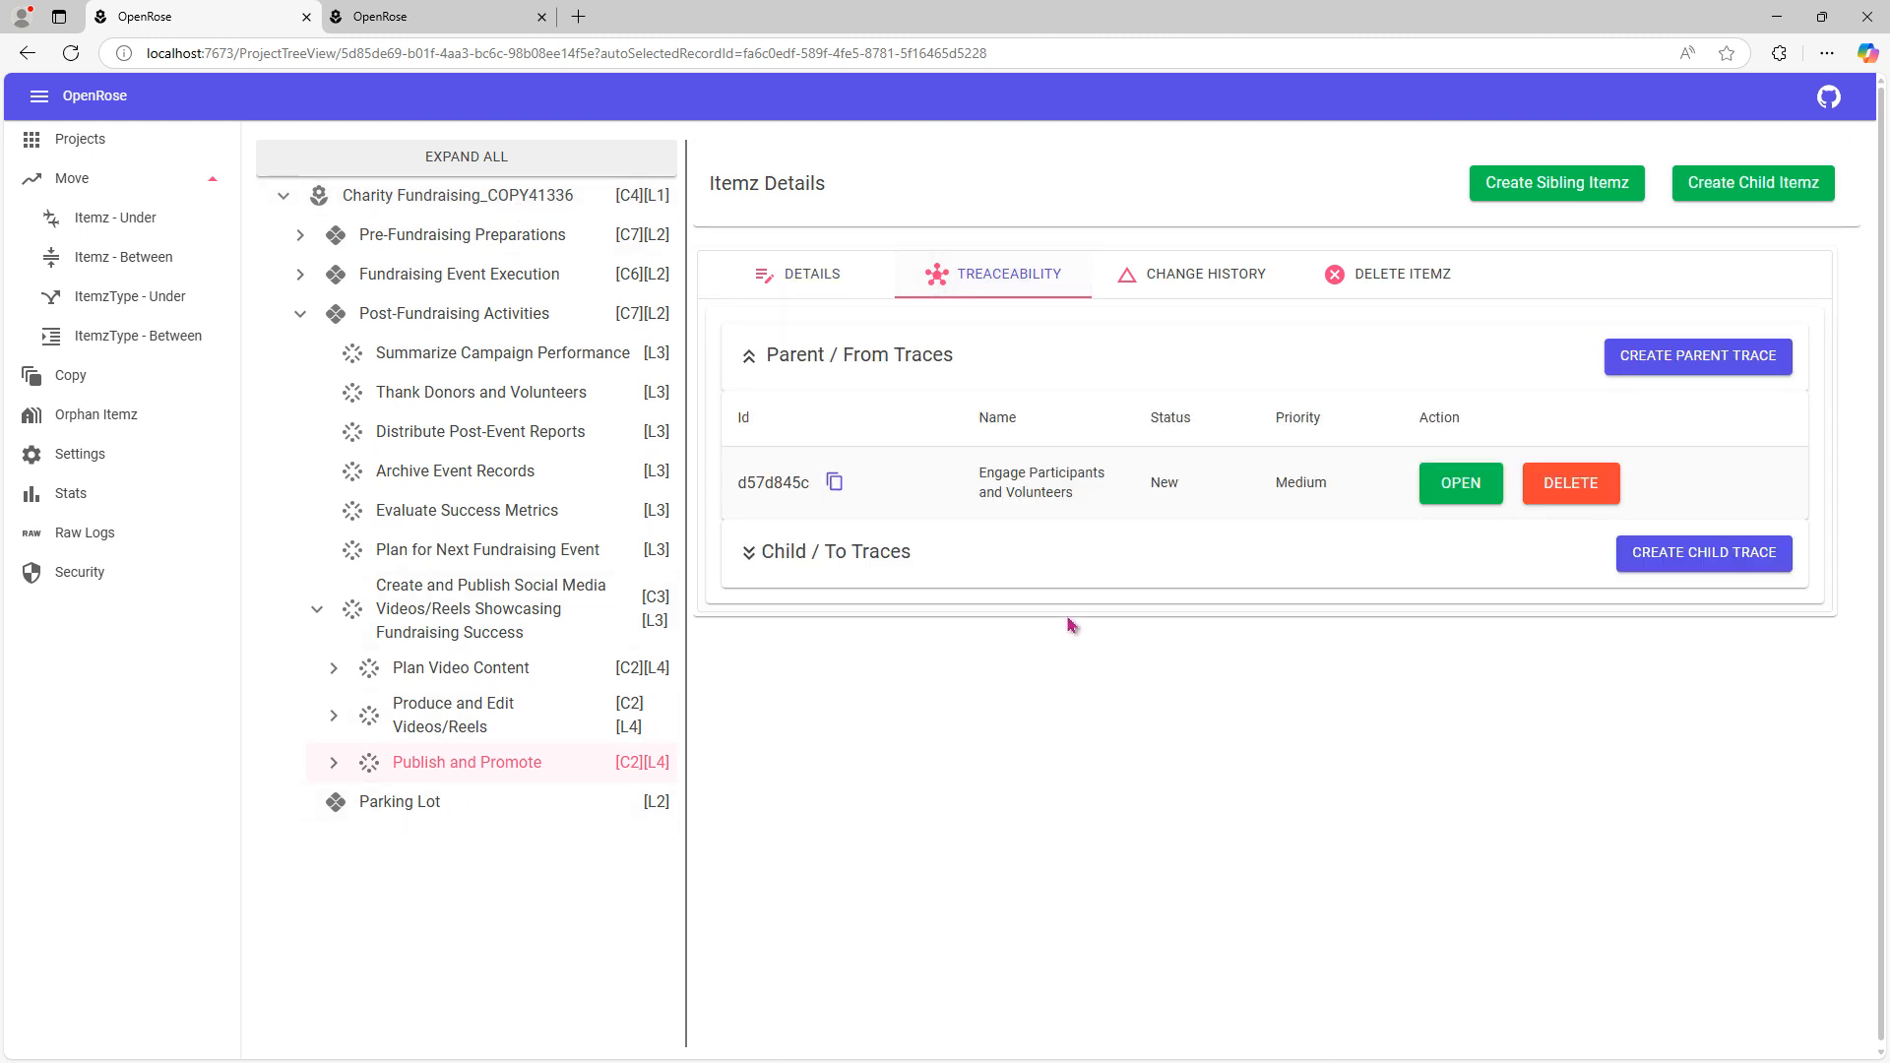
drag(965, 477, 1118, 501)
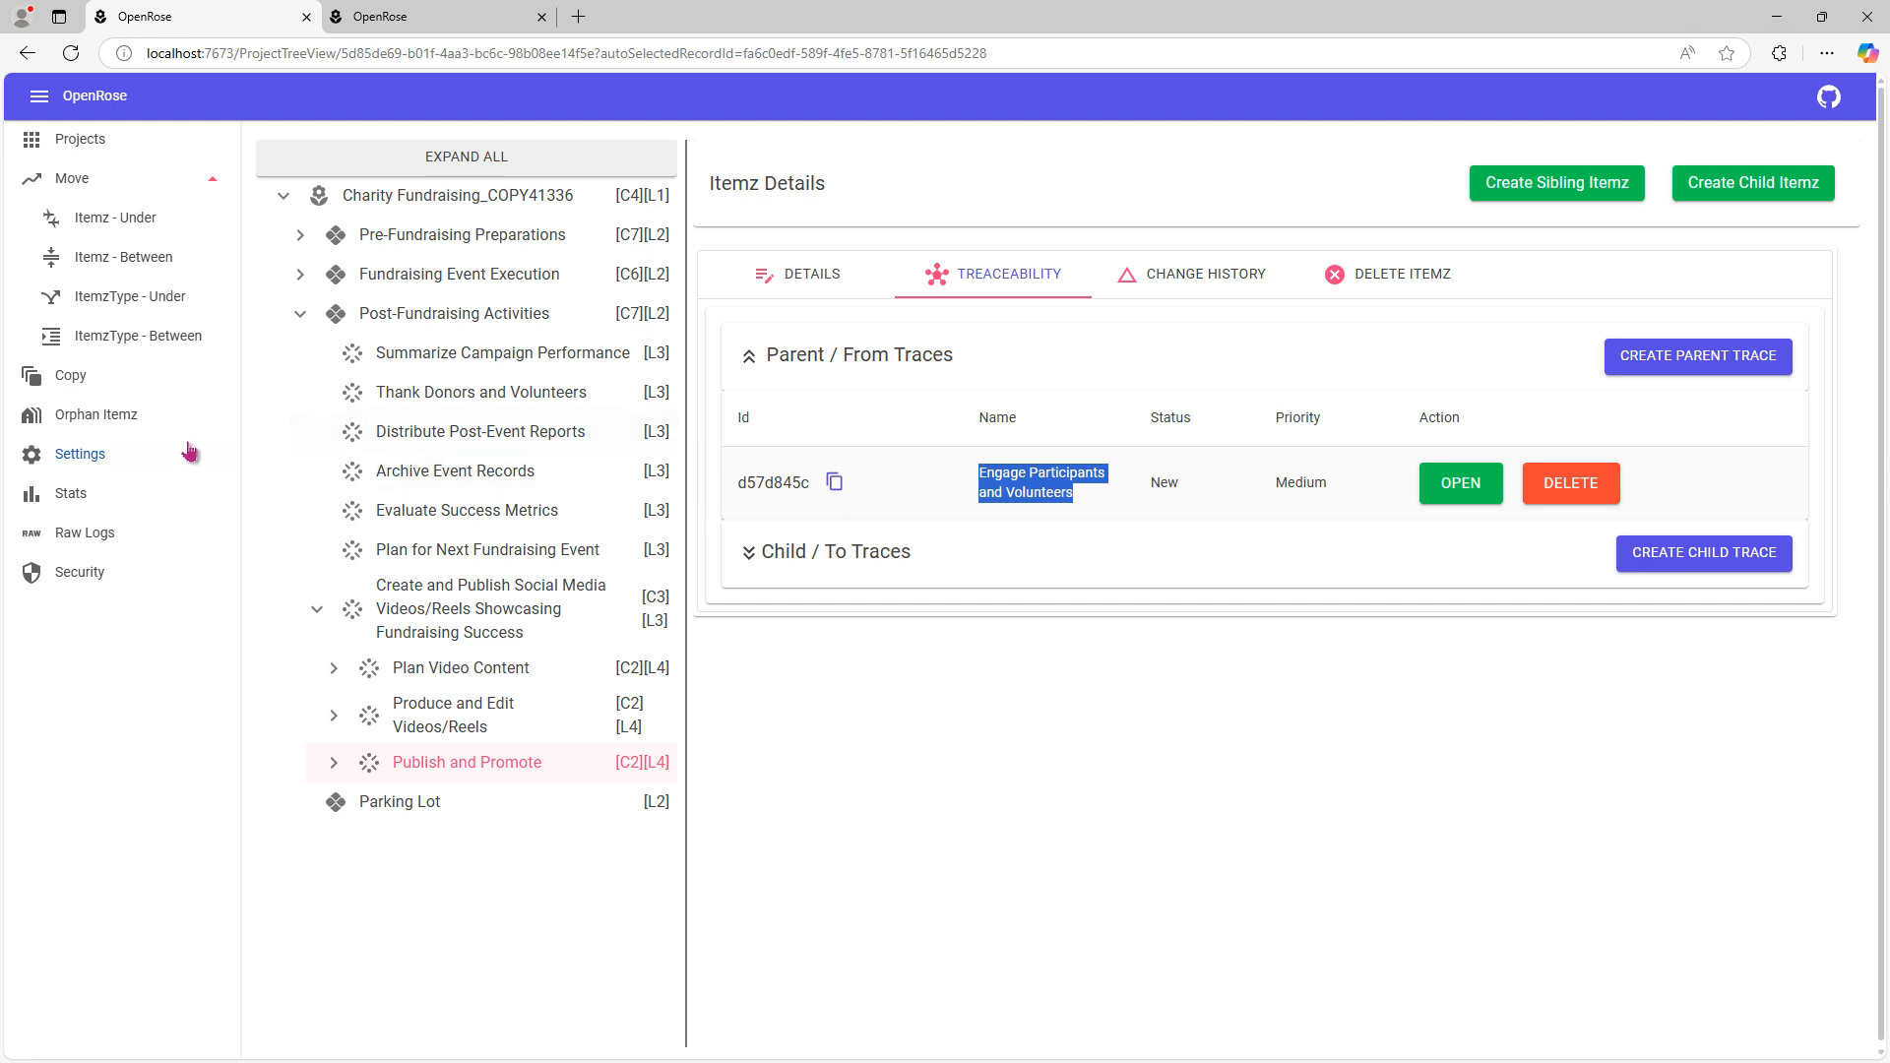
Step: Copy the GUID of Engage Participants and Volunteers under Fundraising Event Execution in the original Charity Fundraising project
click(92, 149)
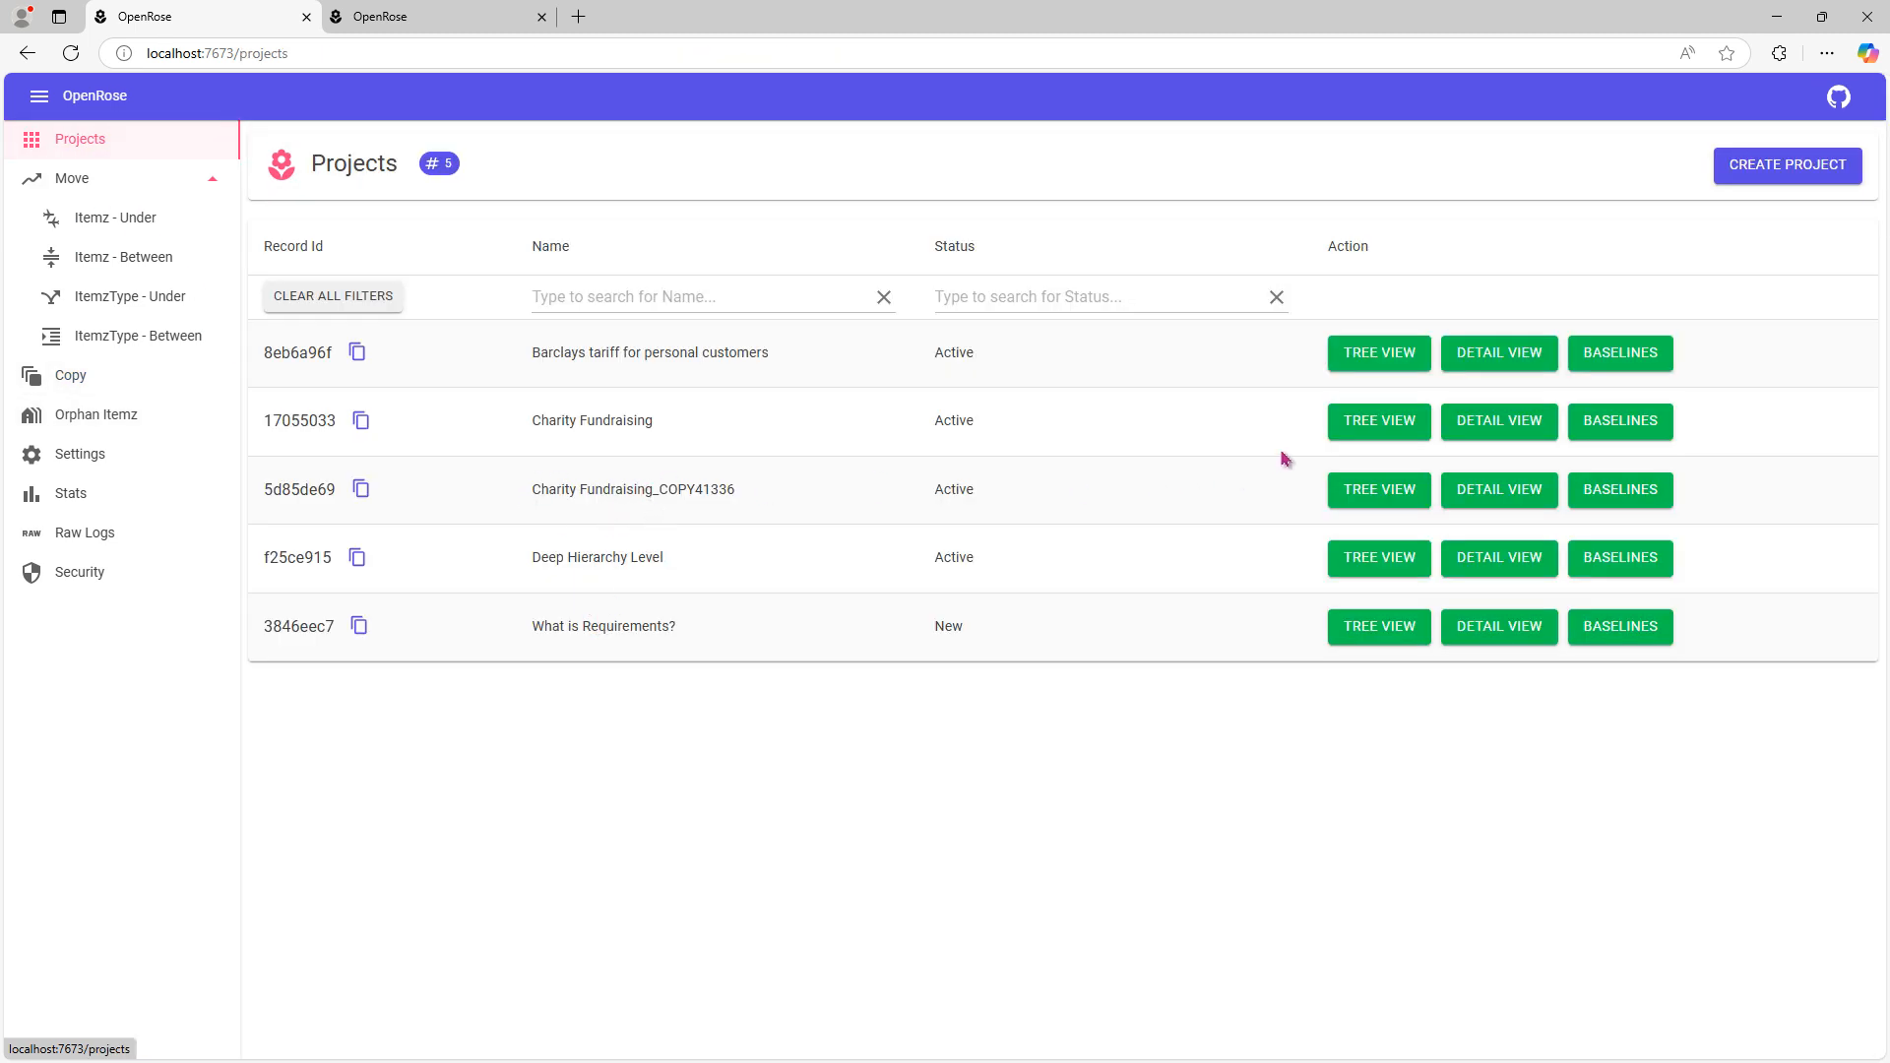
click(1377, 422)
click(385, 161)
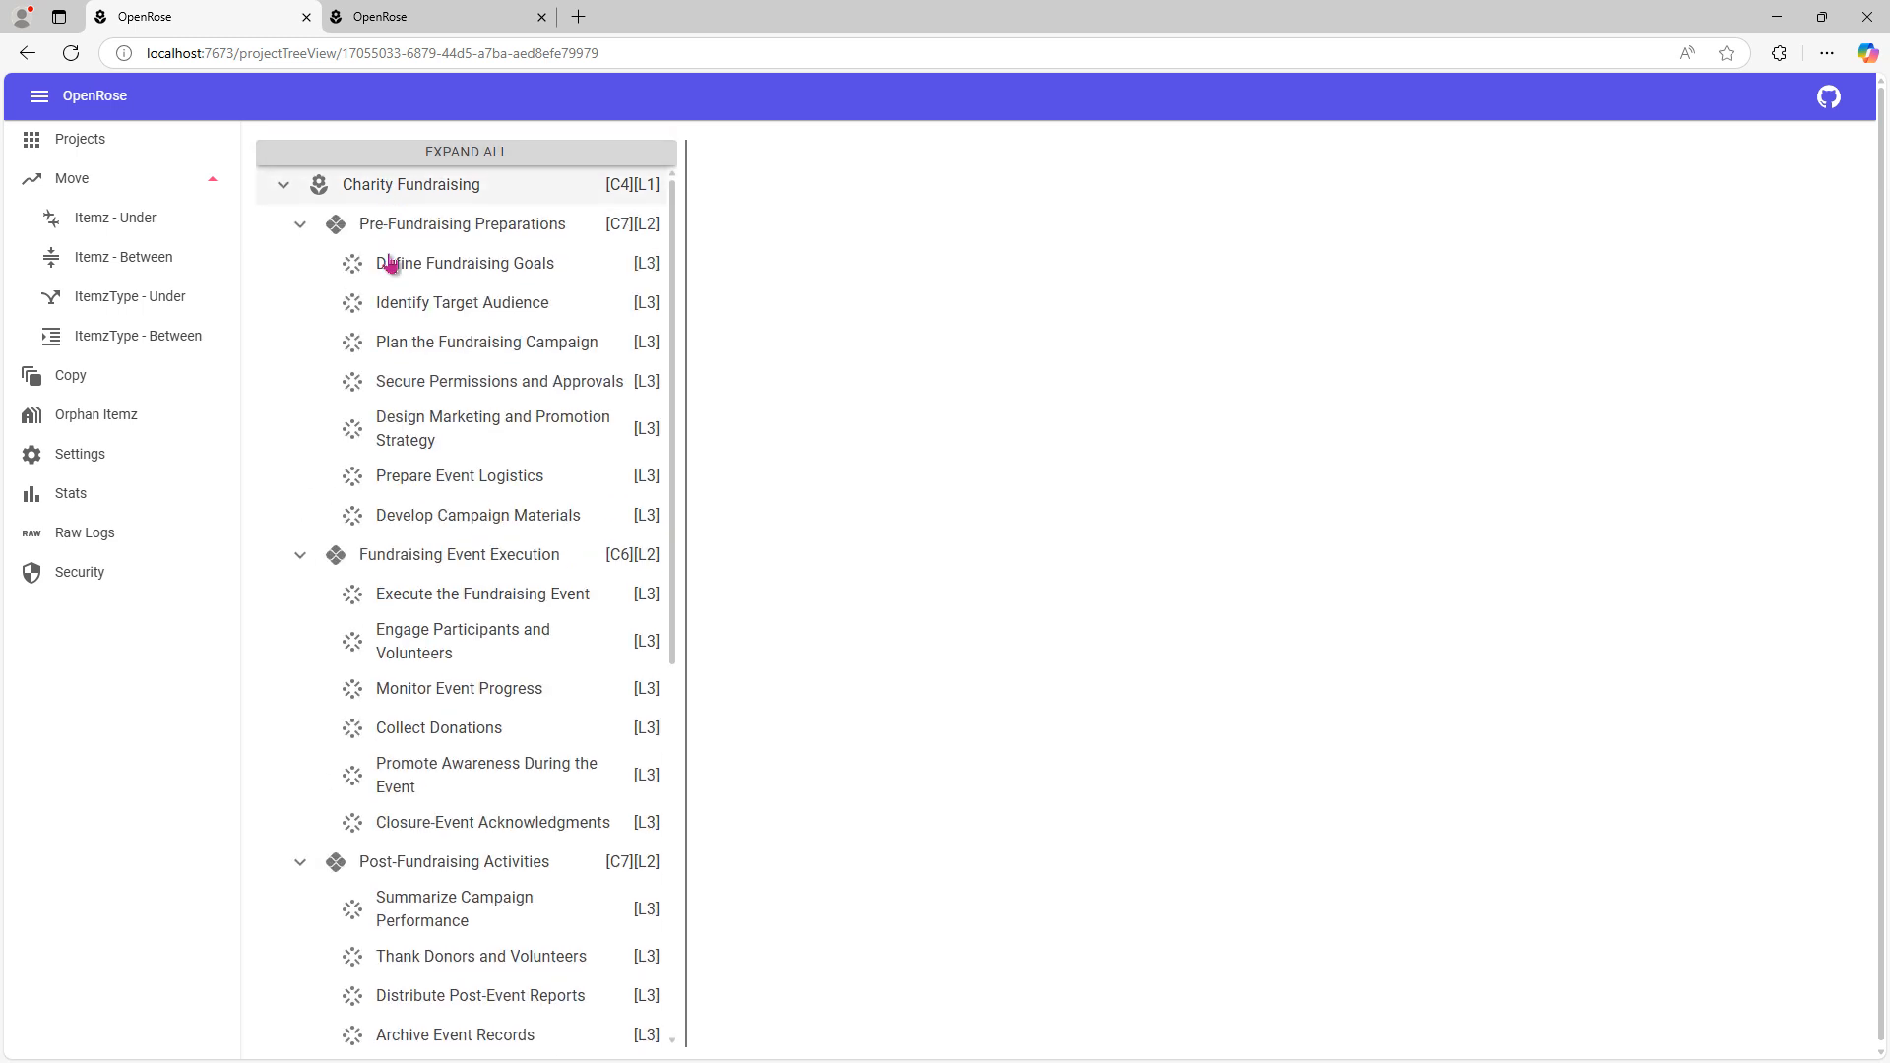
click(380, 650)
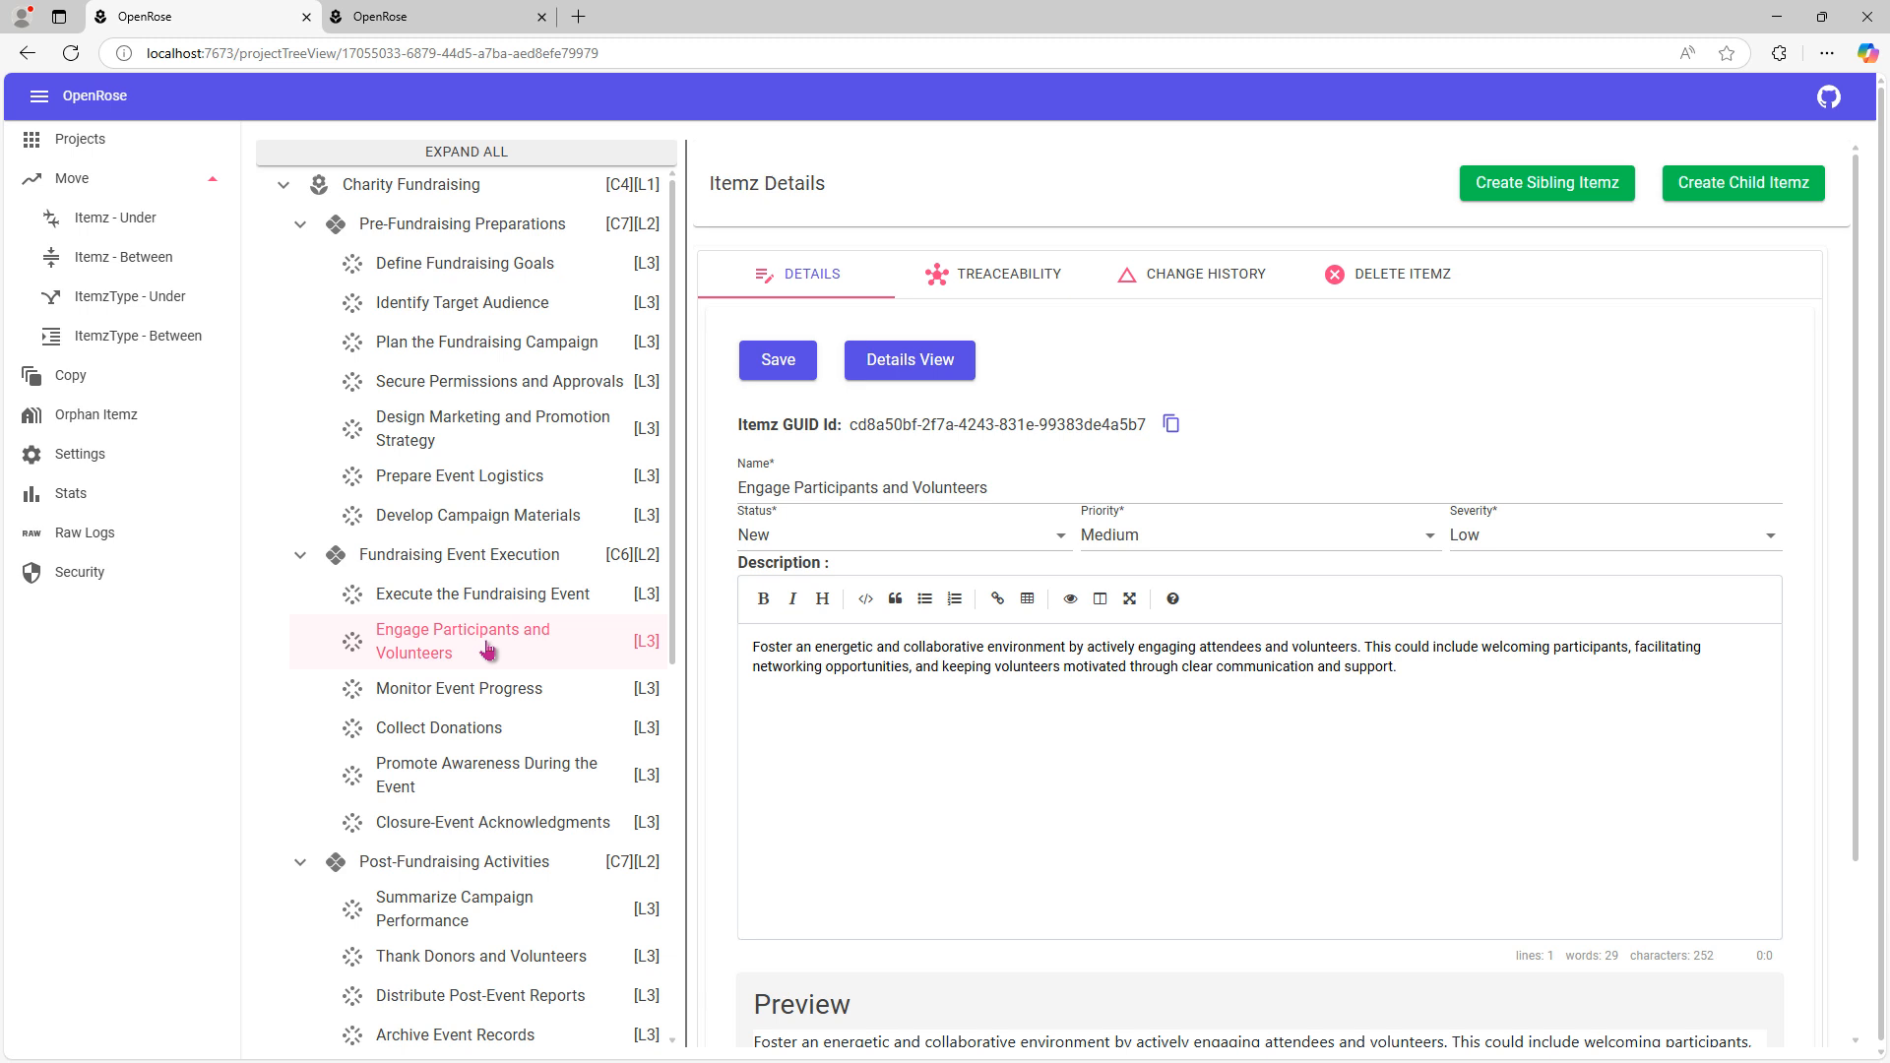
click(1171, 424)
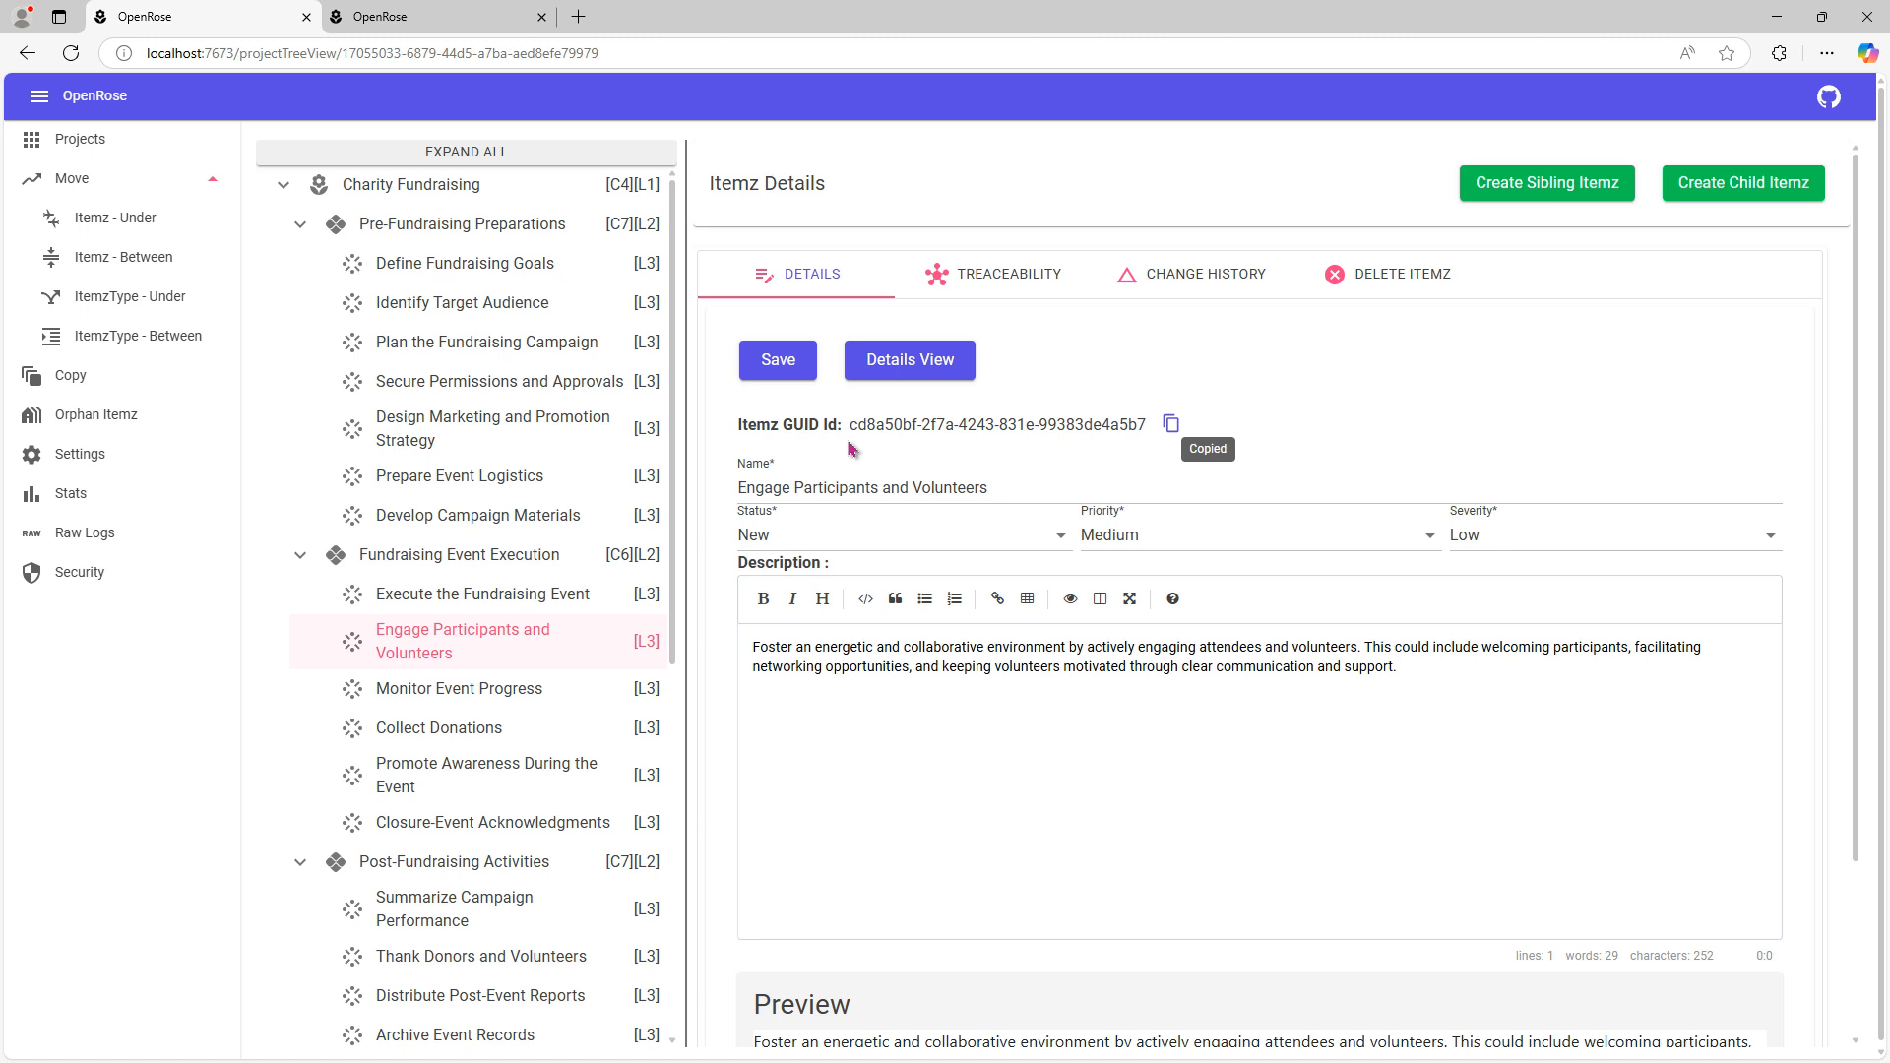
scroll(530, 736, down, 6)
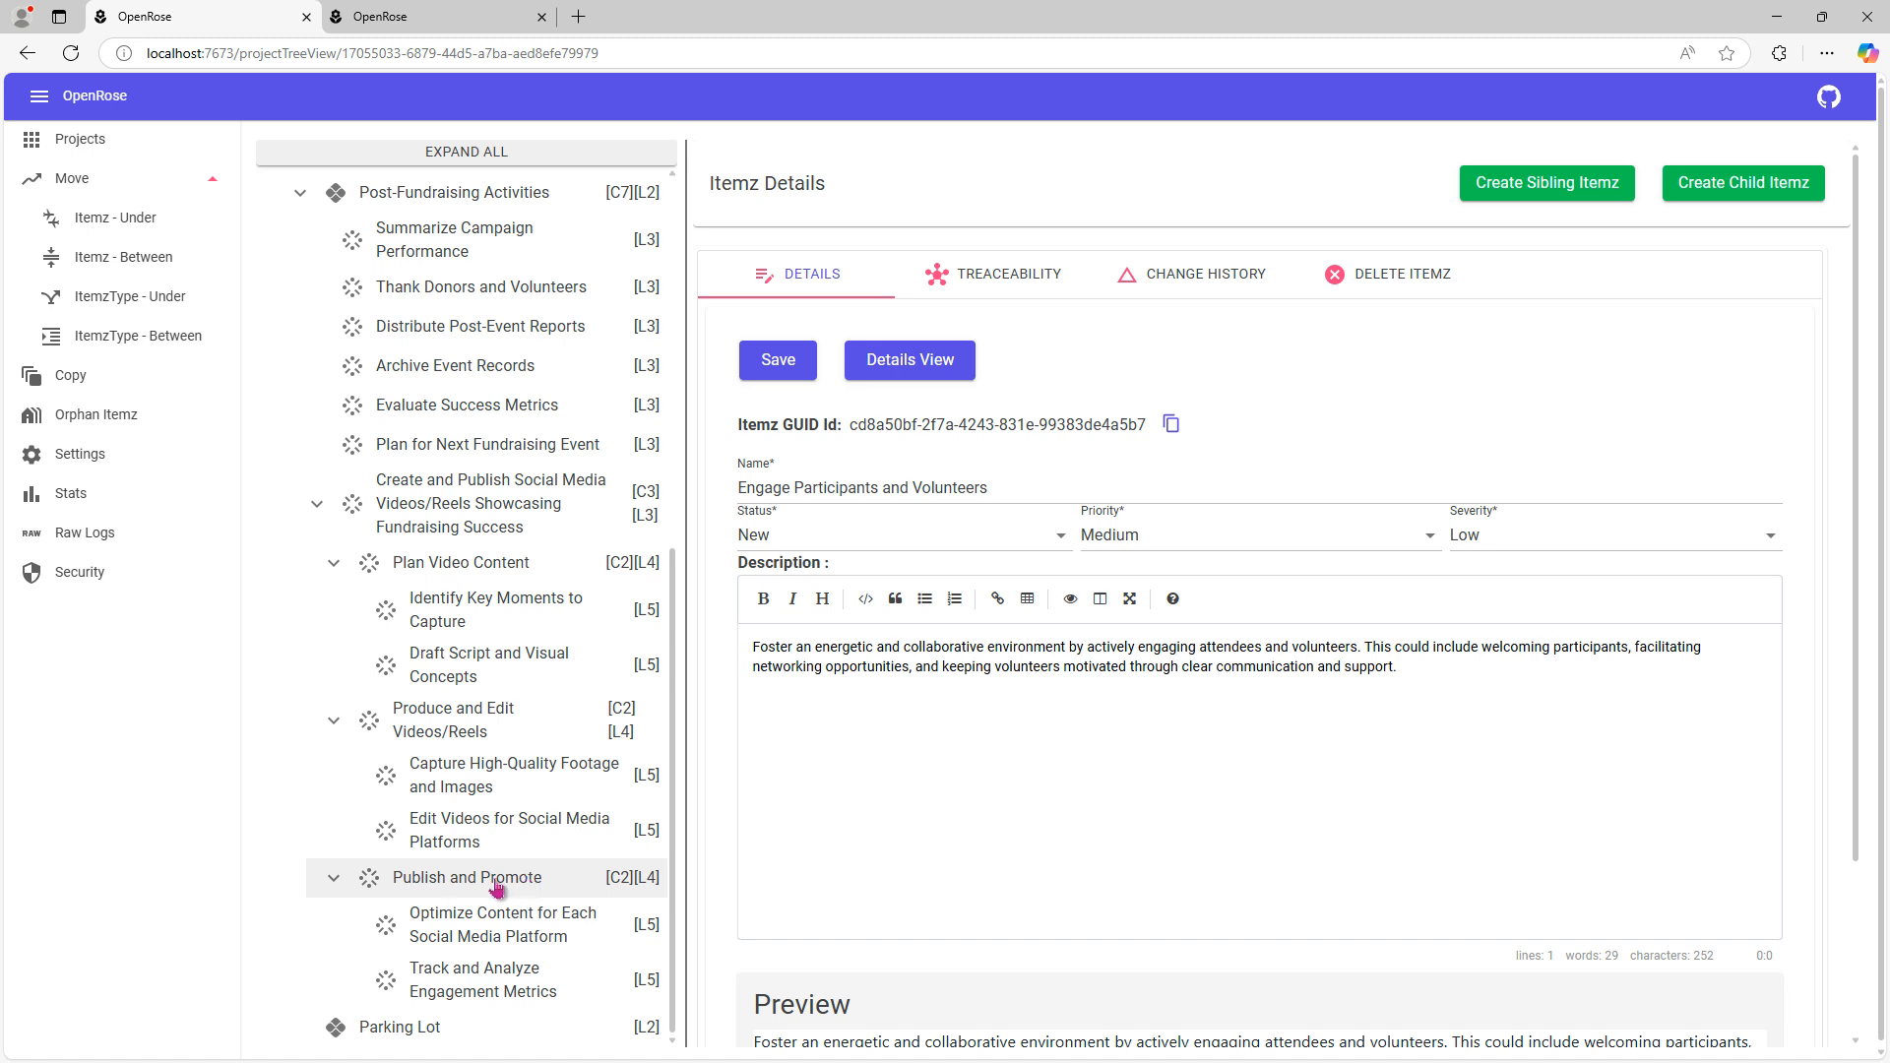
scroll(497, 889, up, 7)
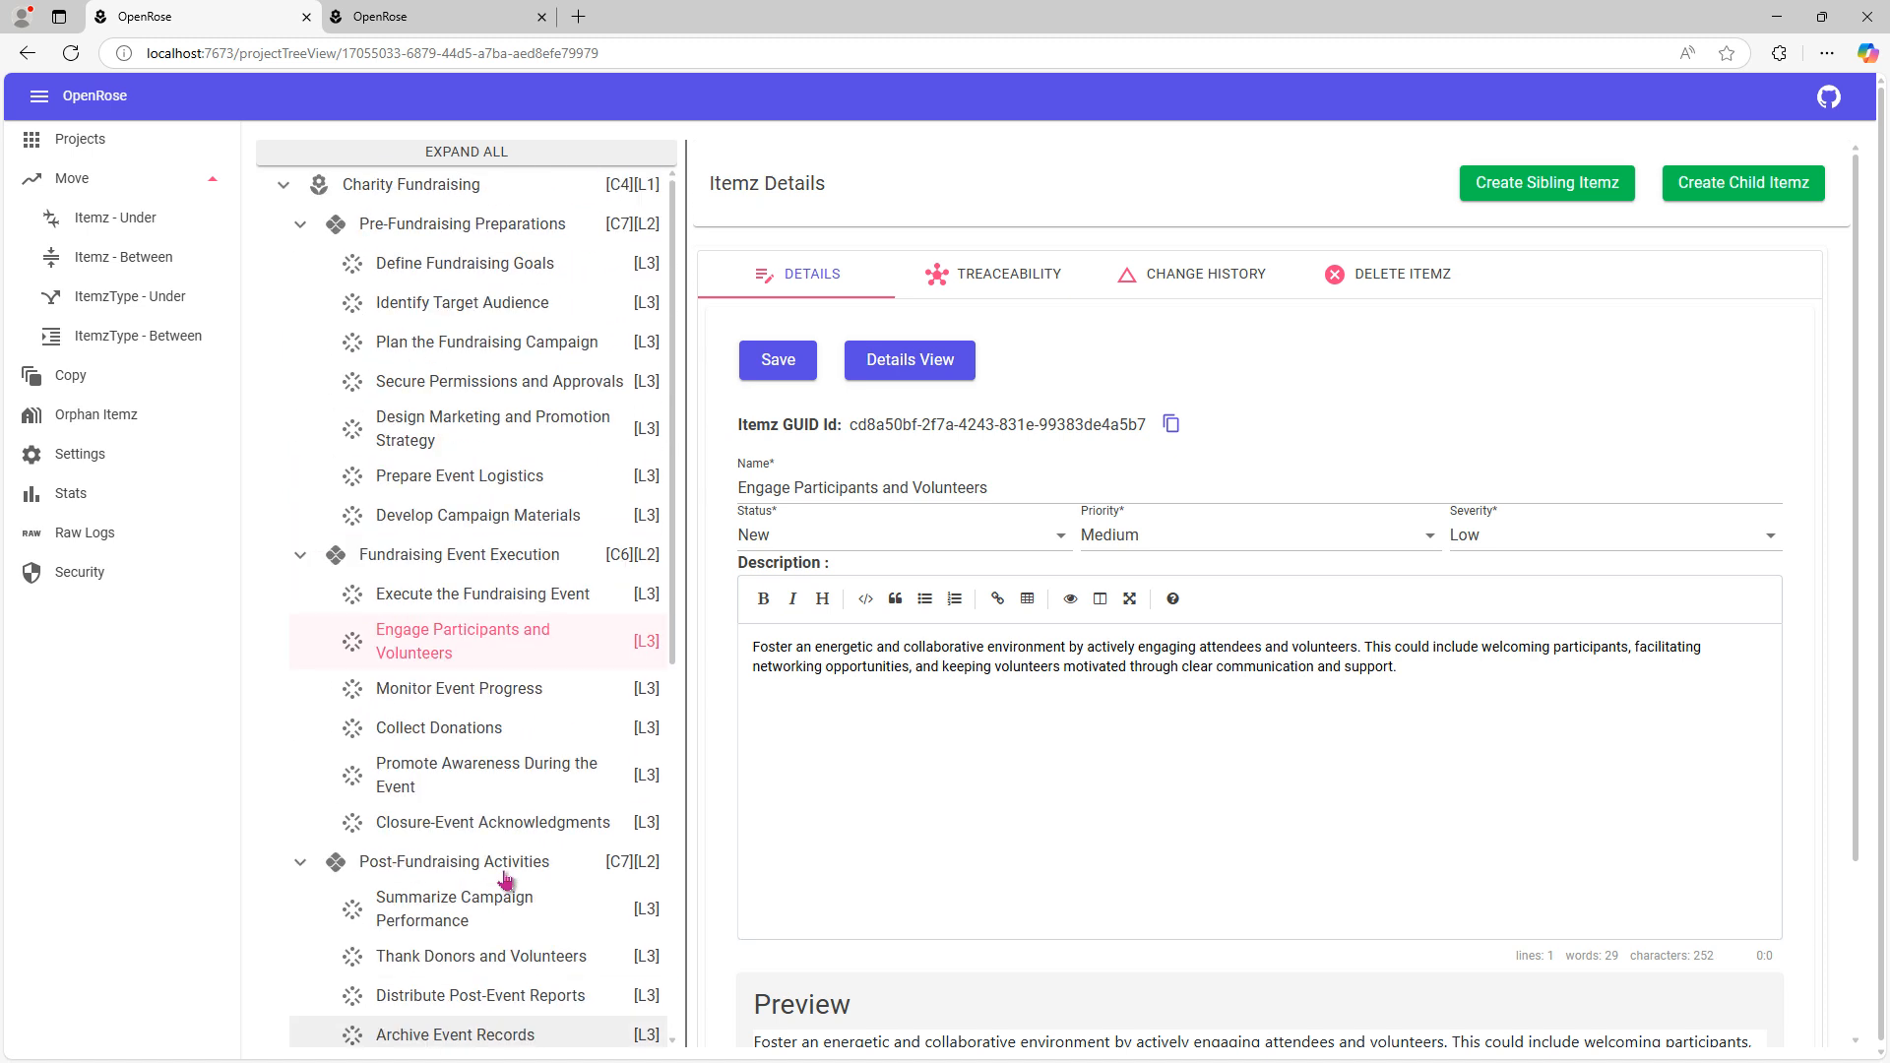
Step: Copy the Engage Participants and Volunteers Itemz on the Copy page, using its copied ID as the source
click(429, 15)
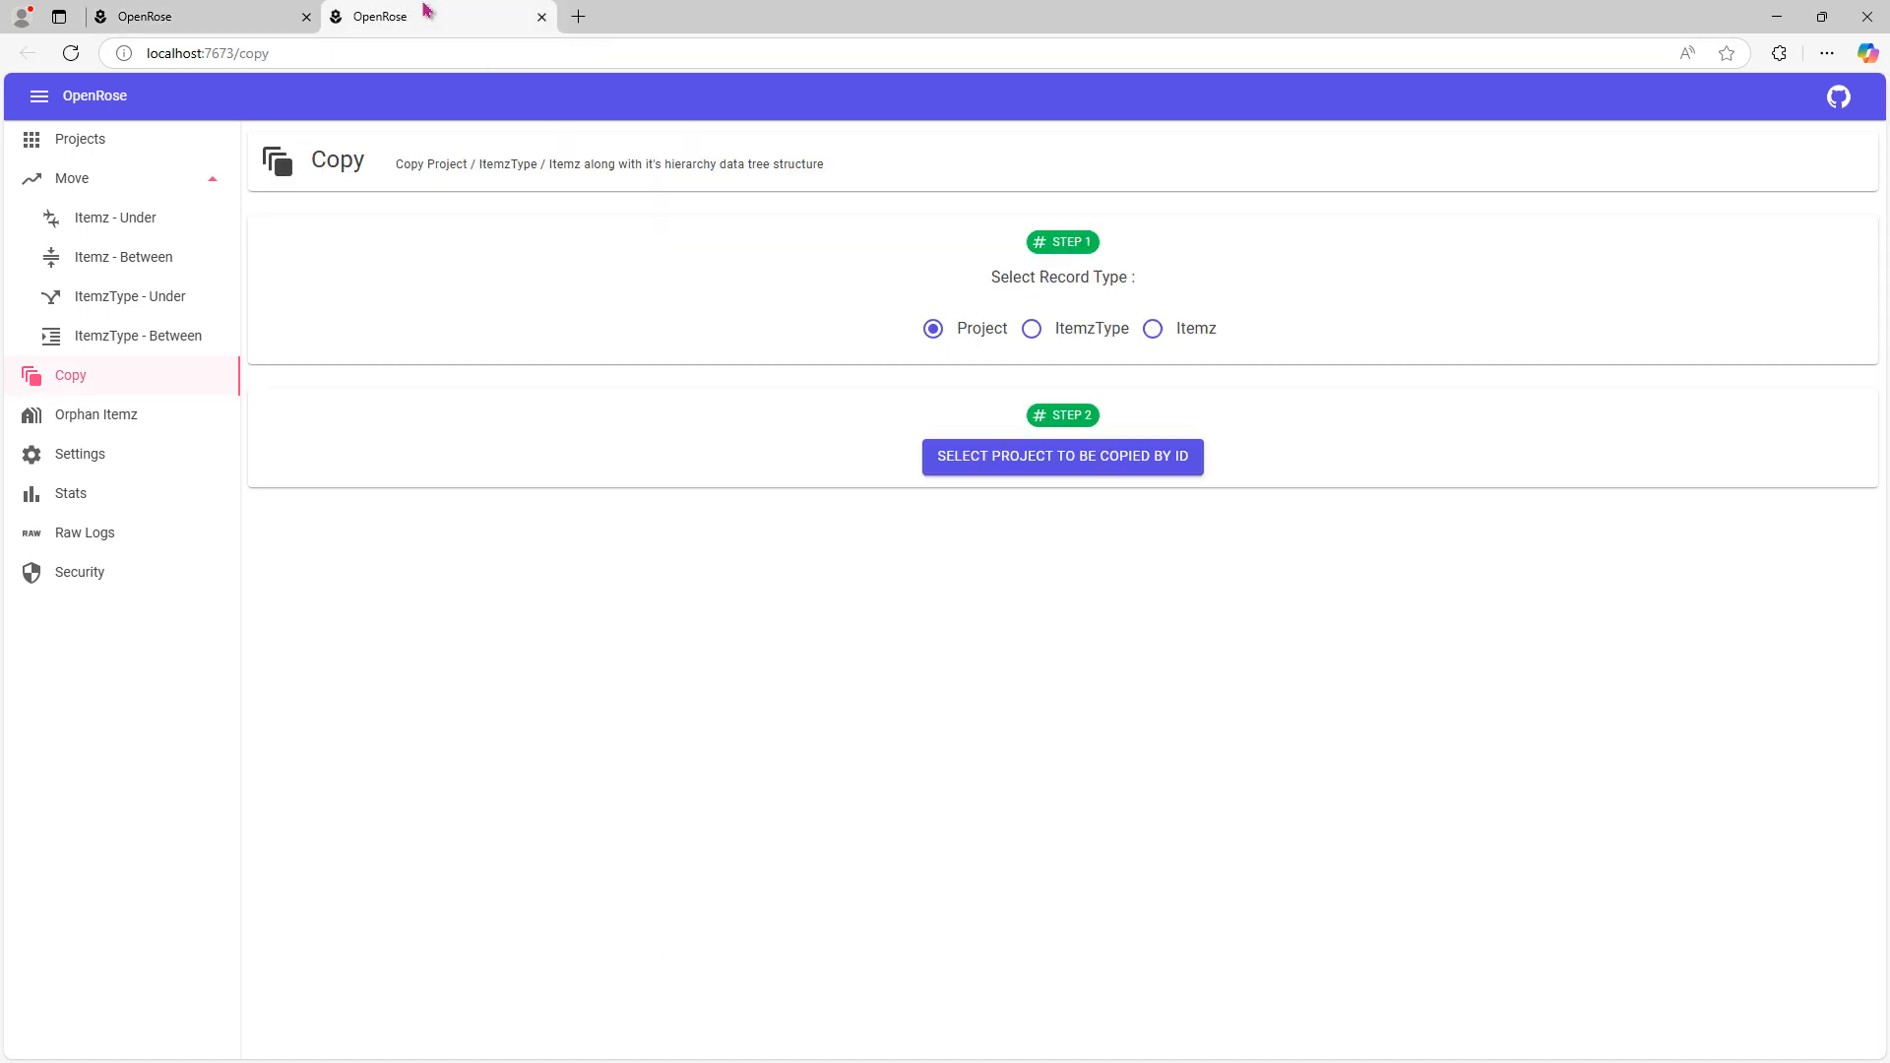
click(1151, 346)
click(1101, 459)
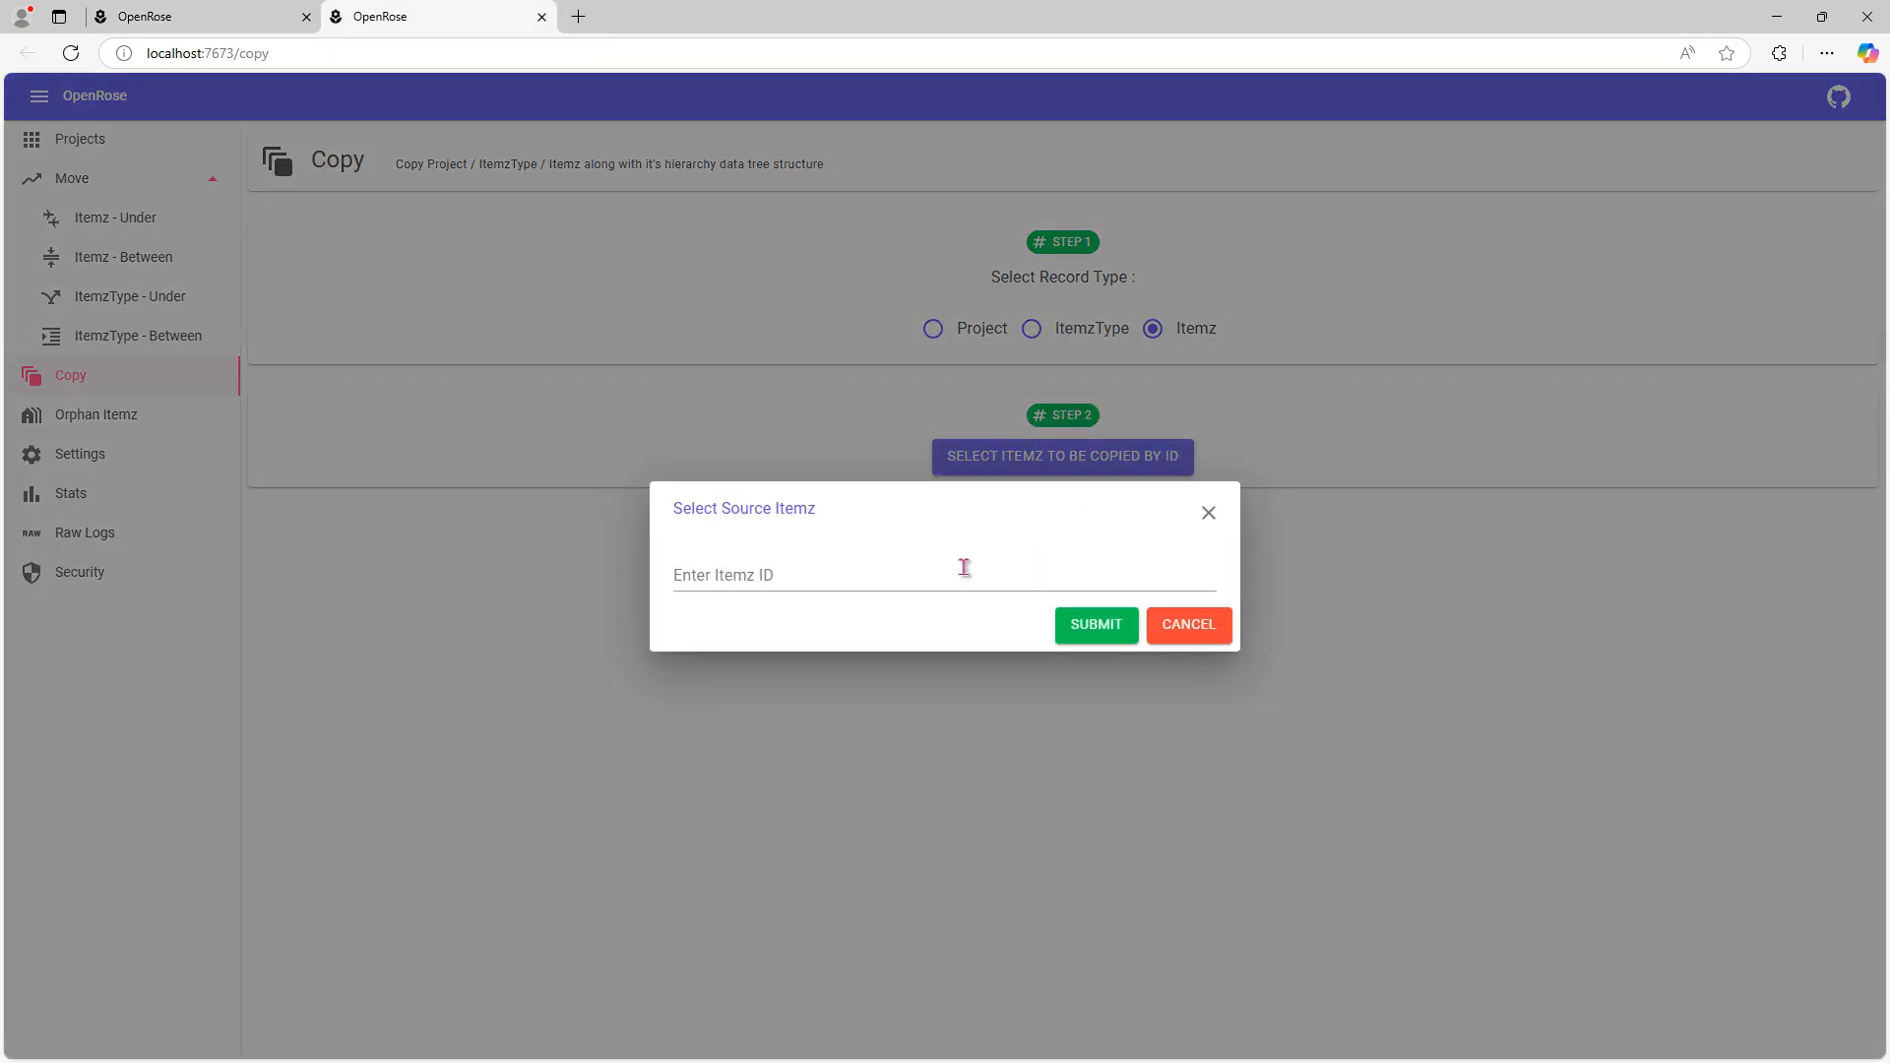
click(947, 587)
key(ctrl+v)
click(1124, 635)
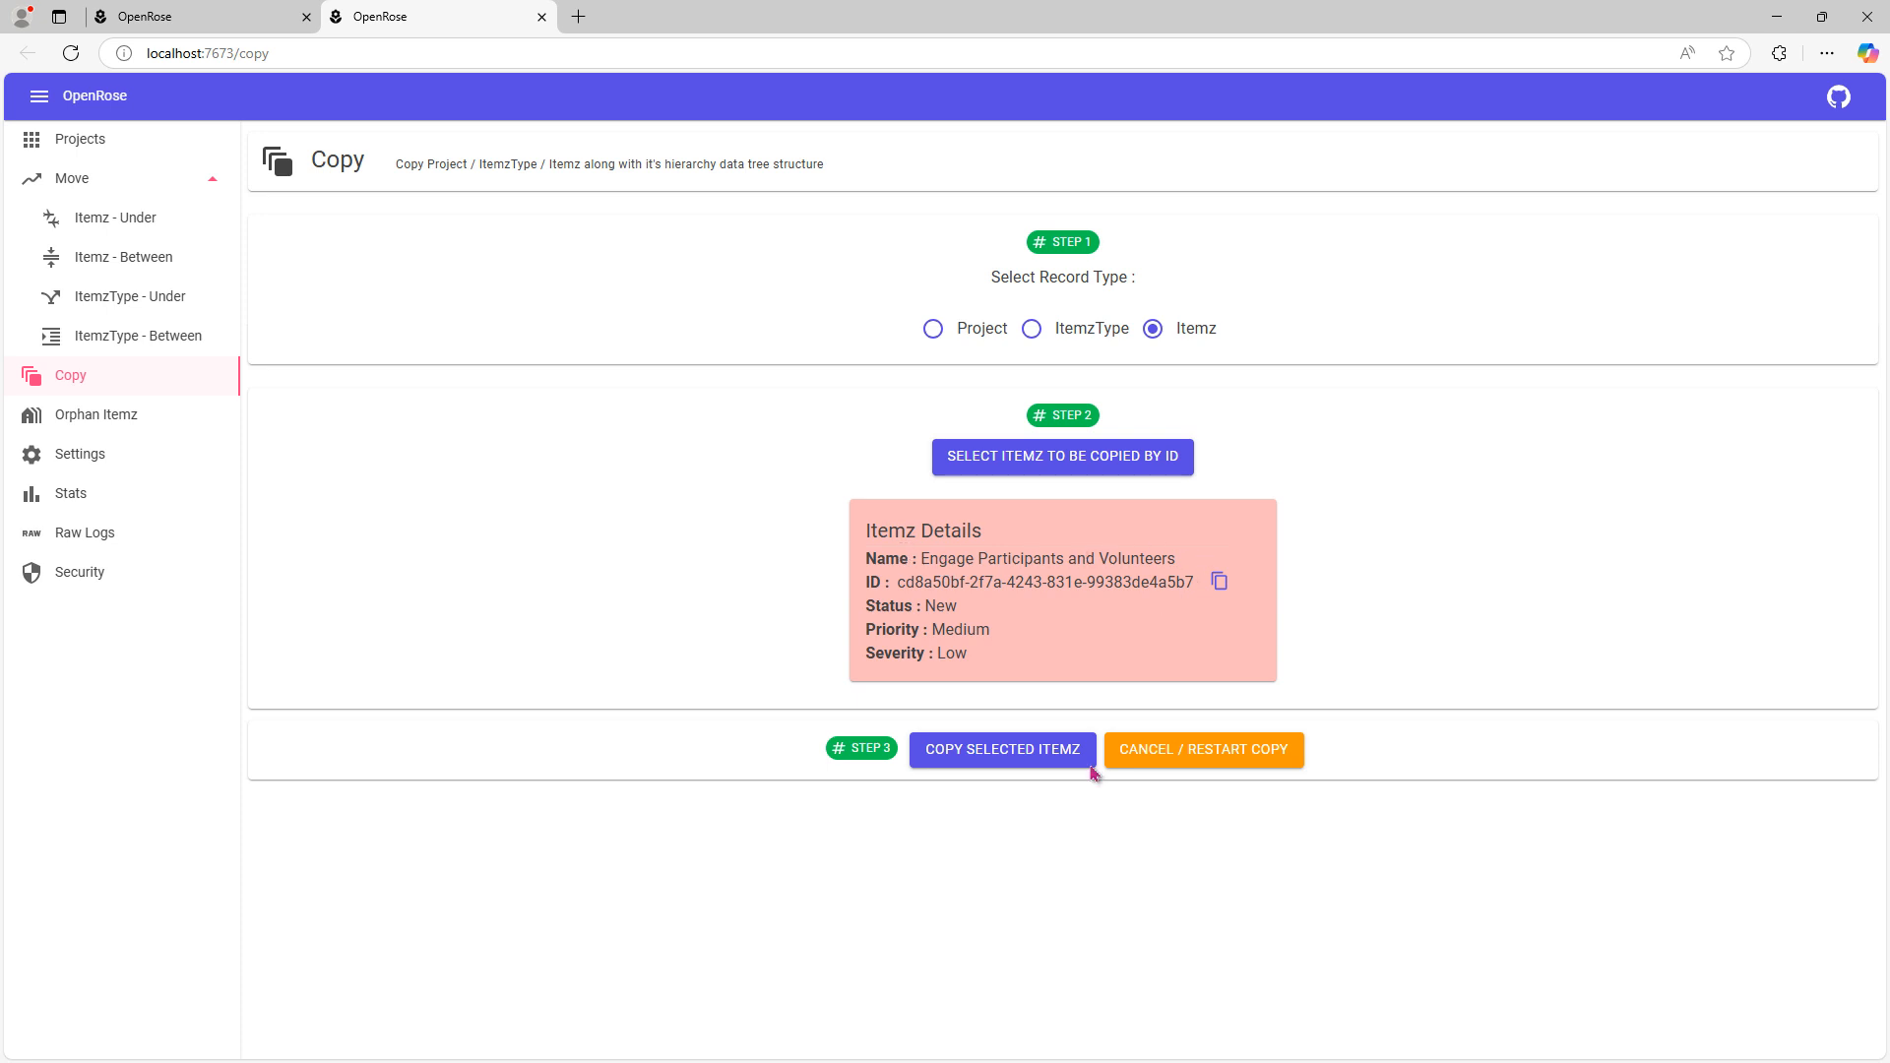
click(987, 761)
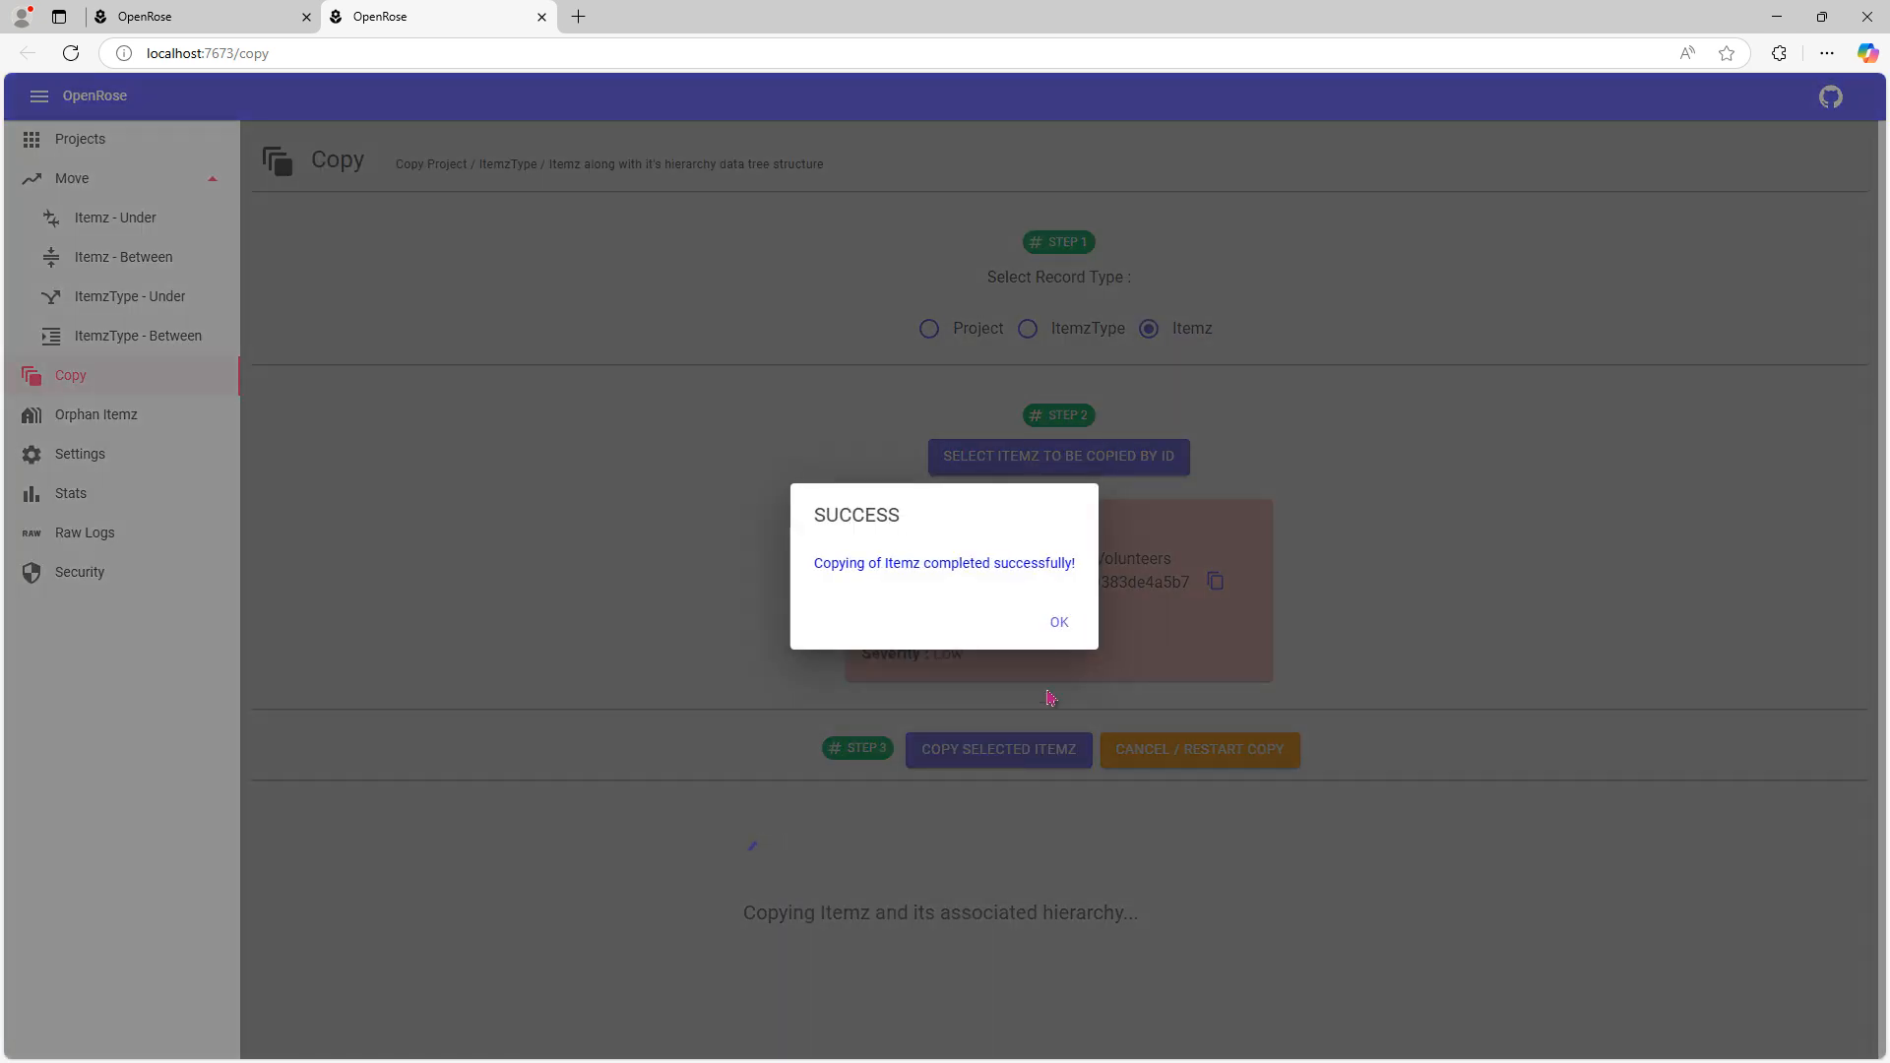
click(1064, 635)
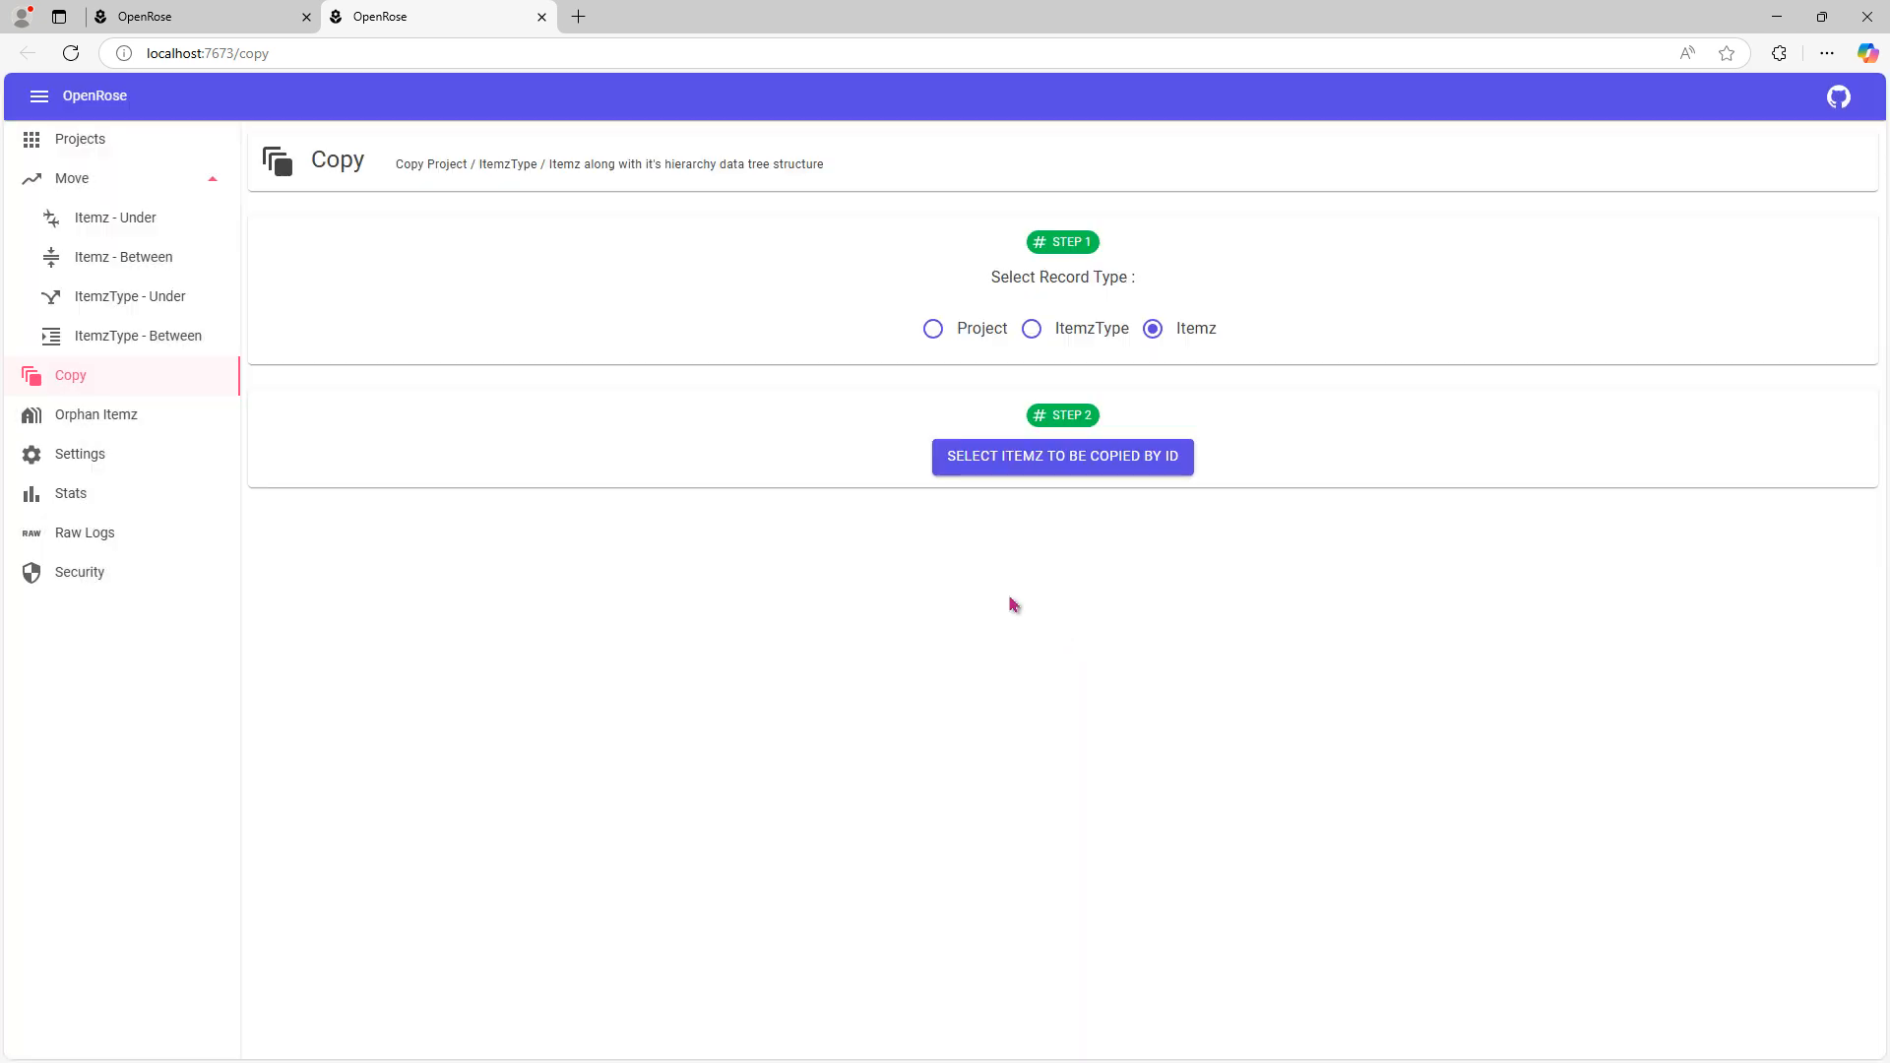
Step: Reload the original Charity Fundraising tree and open the details of the copied Engage Participants and Volunteers Itemz under Fundraising Event Execution
click(183, 17)
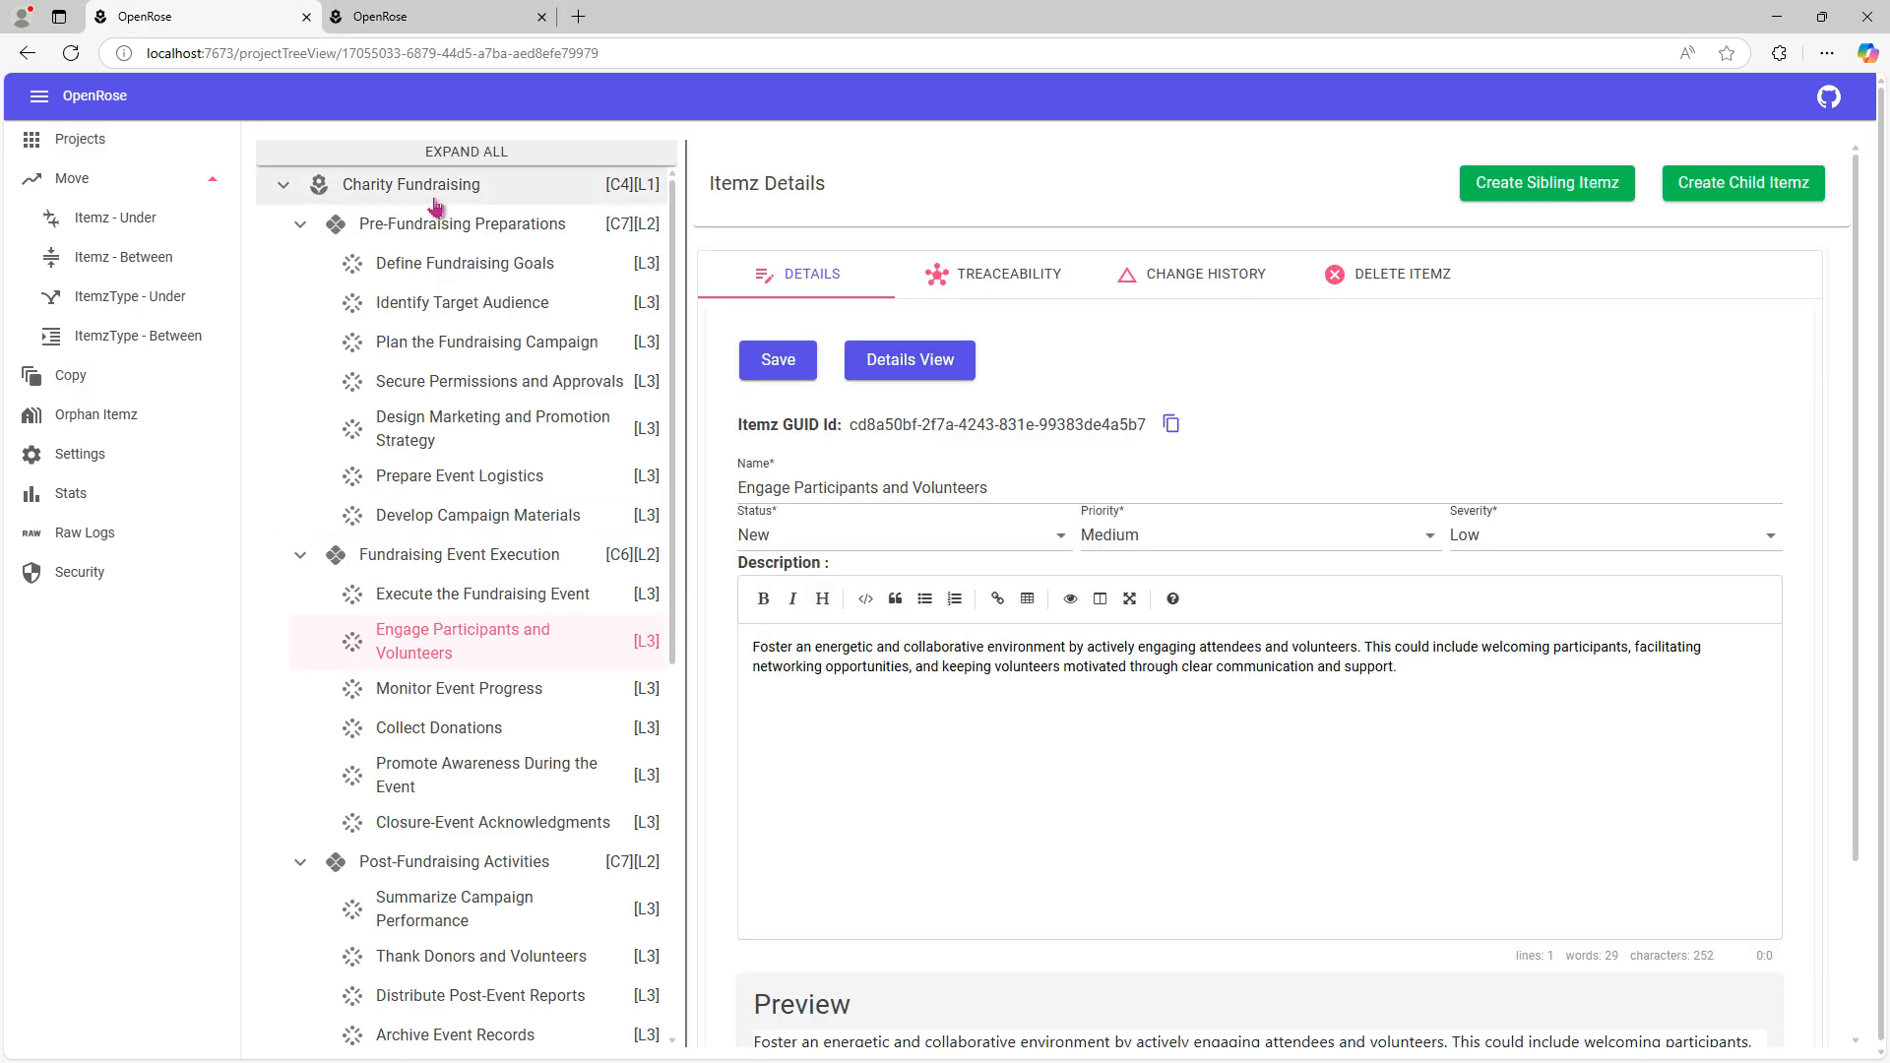
click(70, 53)
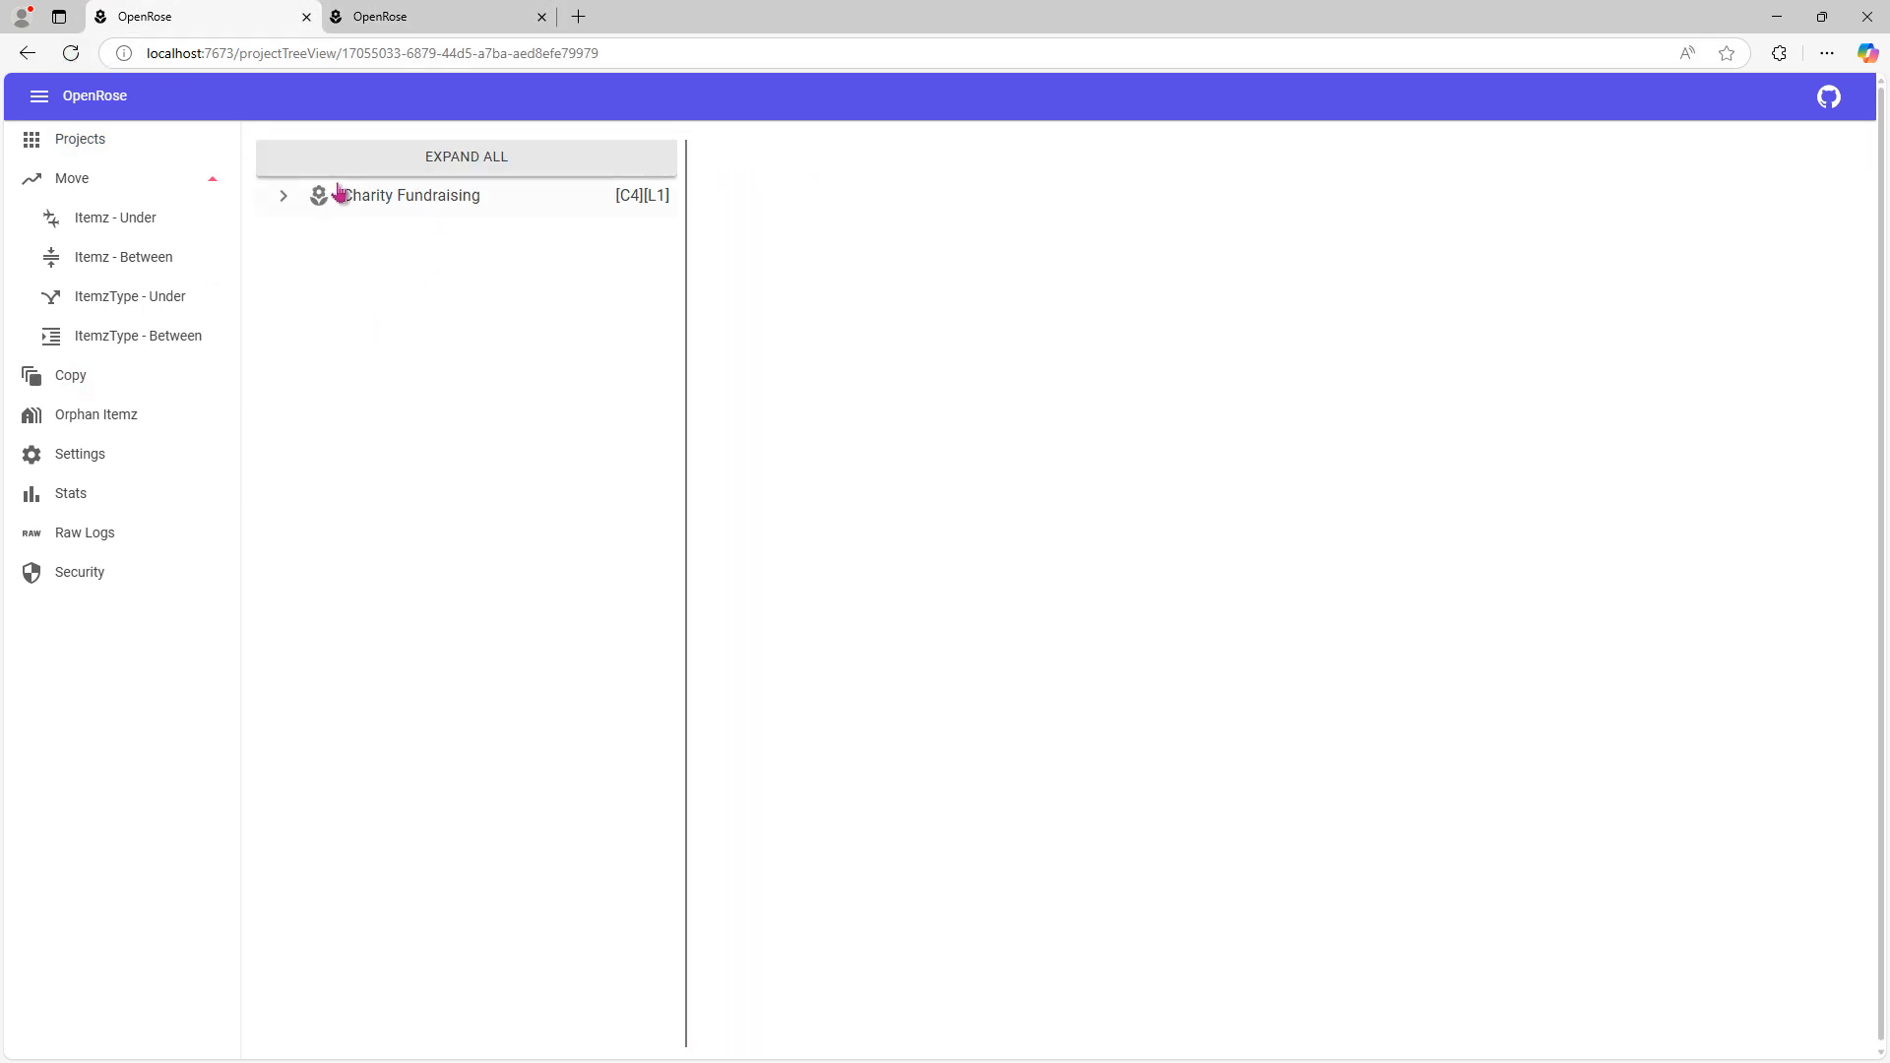
click(283, 196)
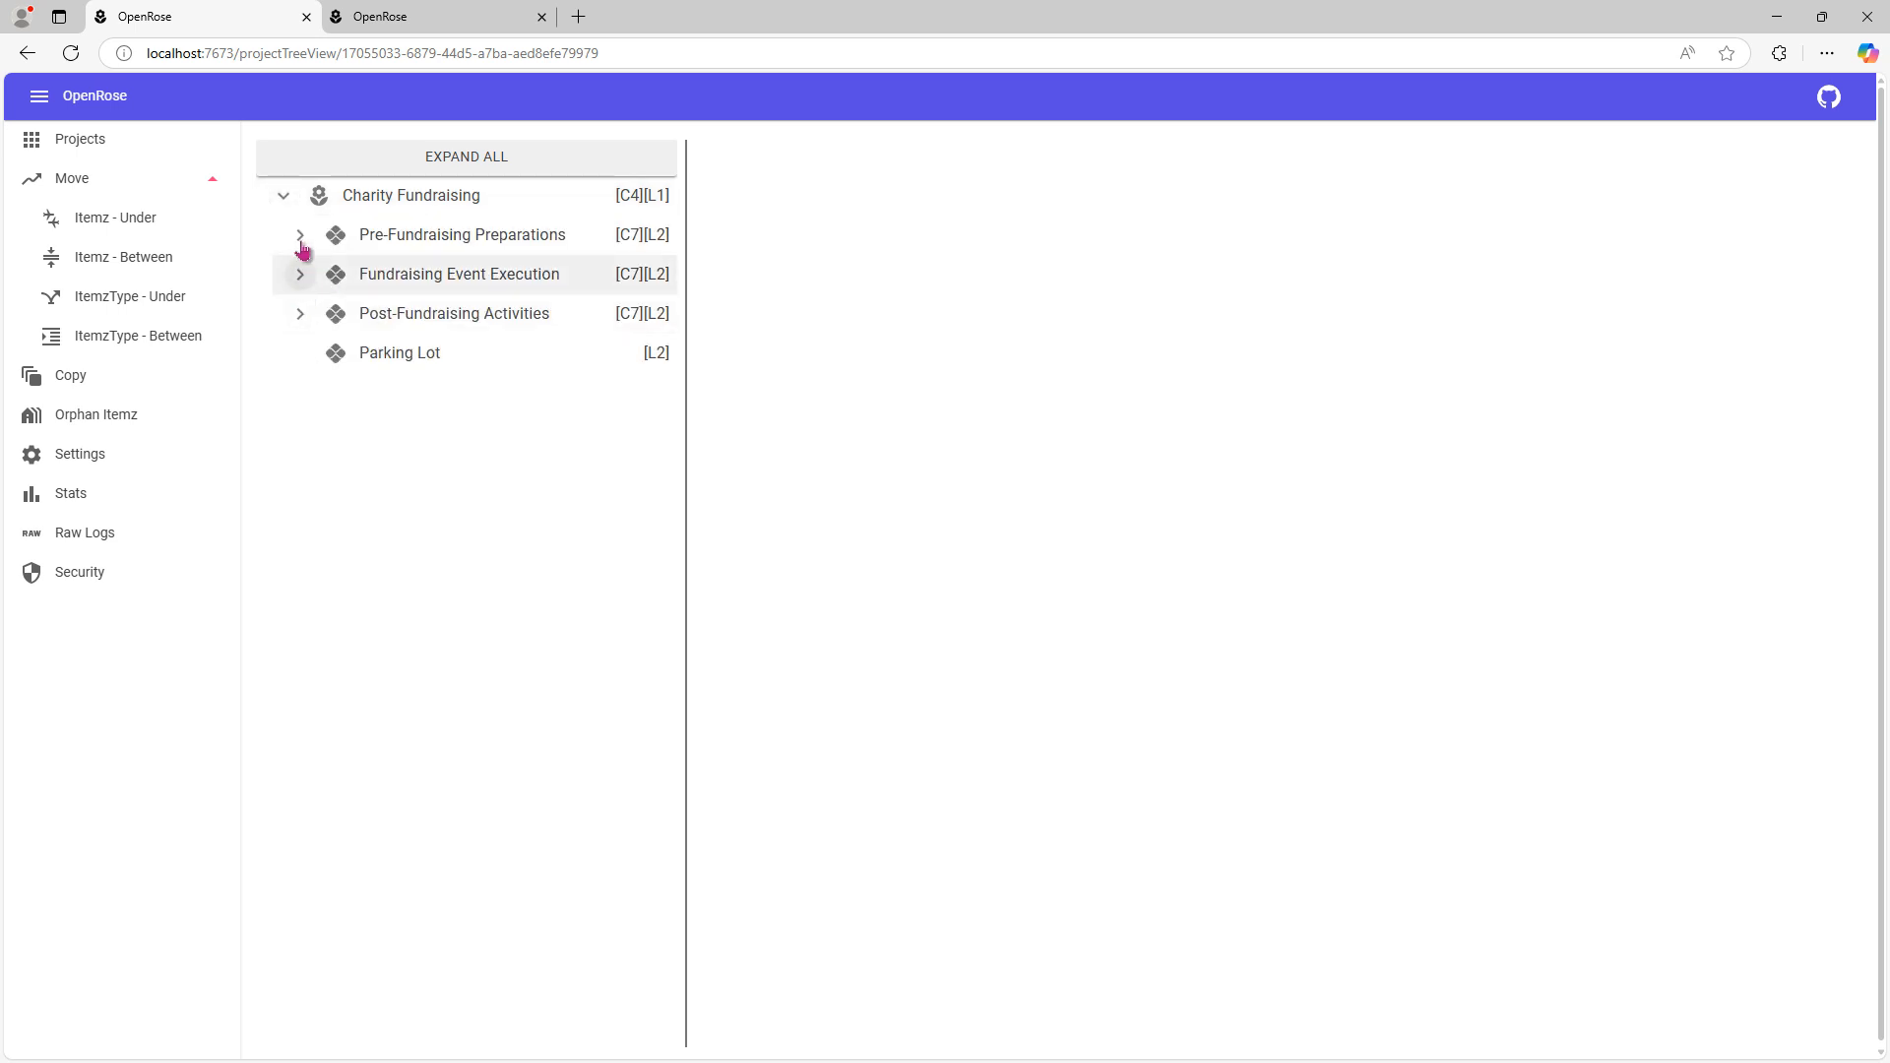
click(300, 234)
click(301, 565)
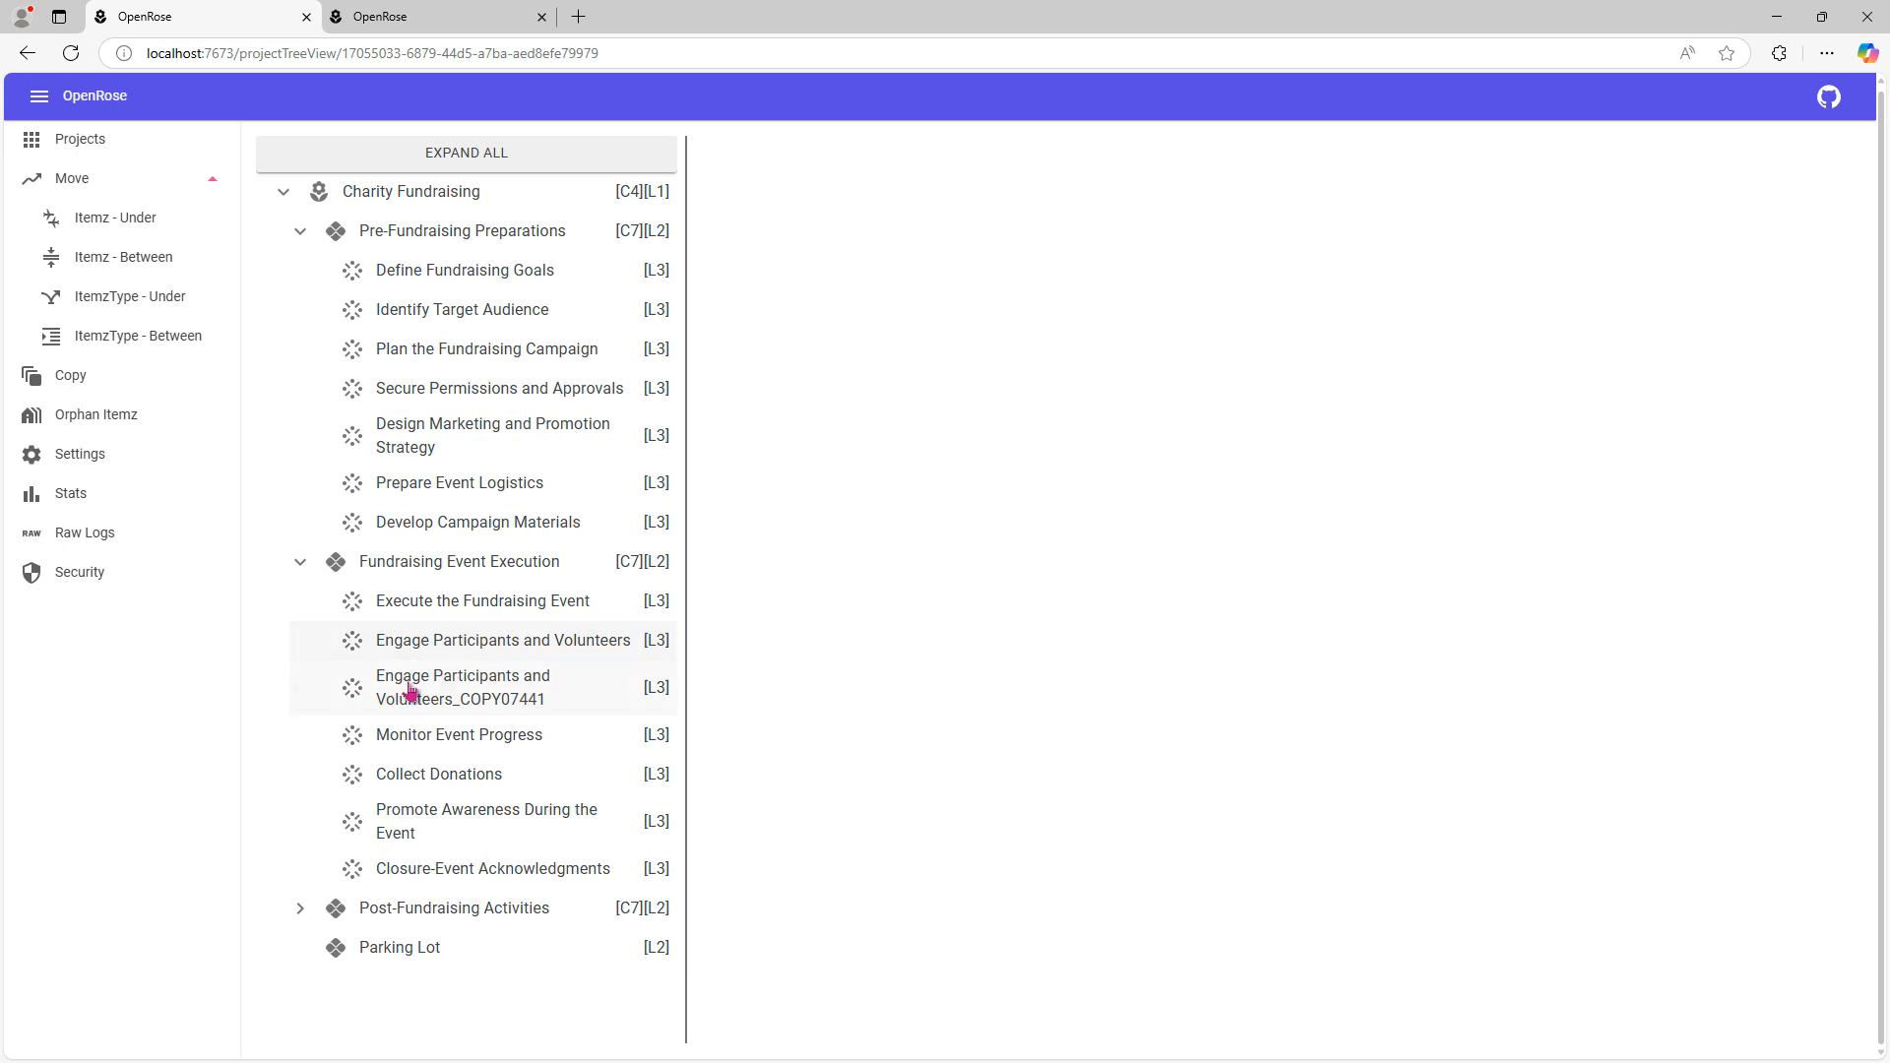
click(508, 697)
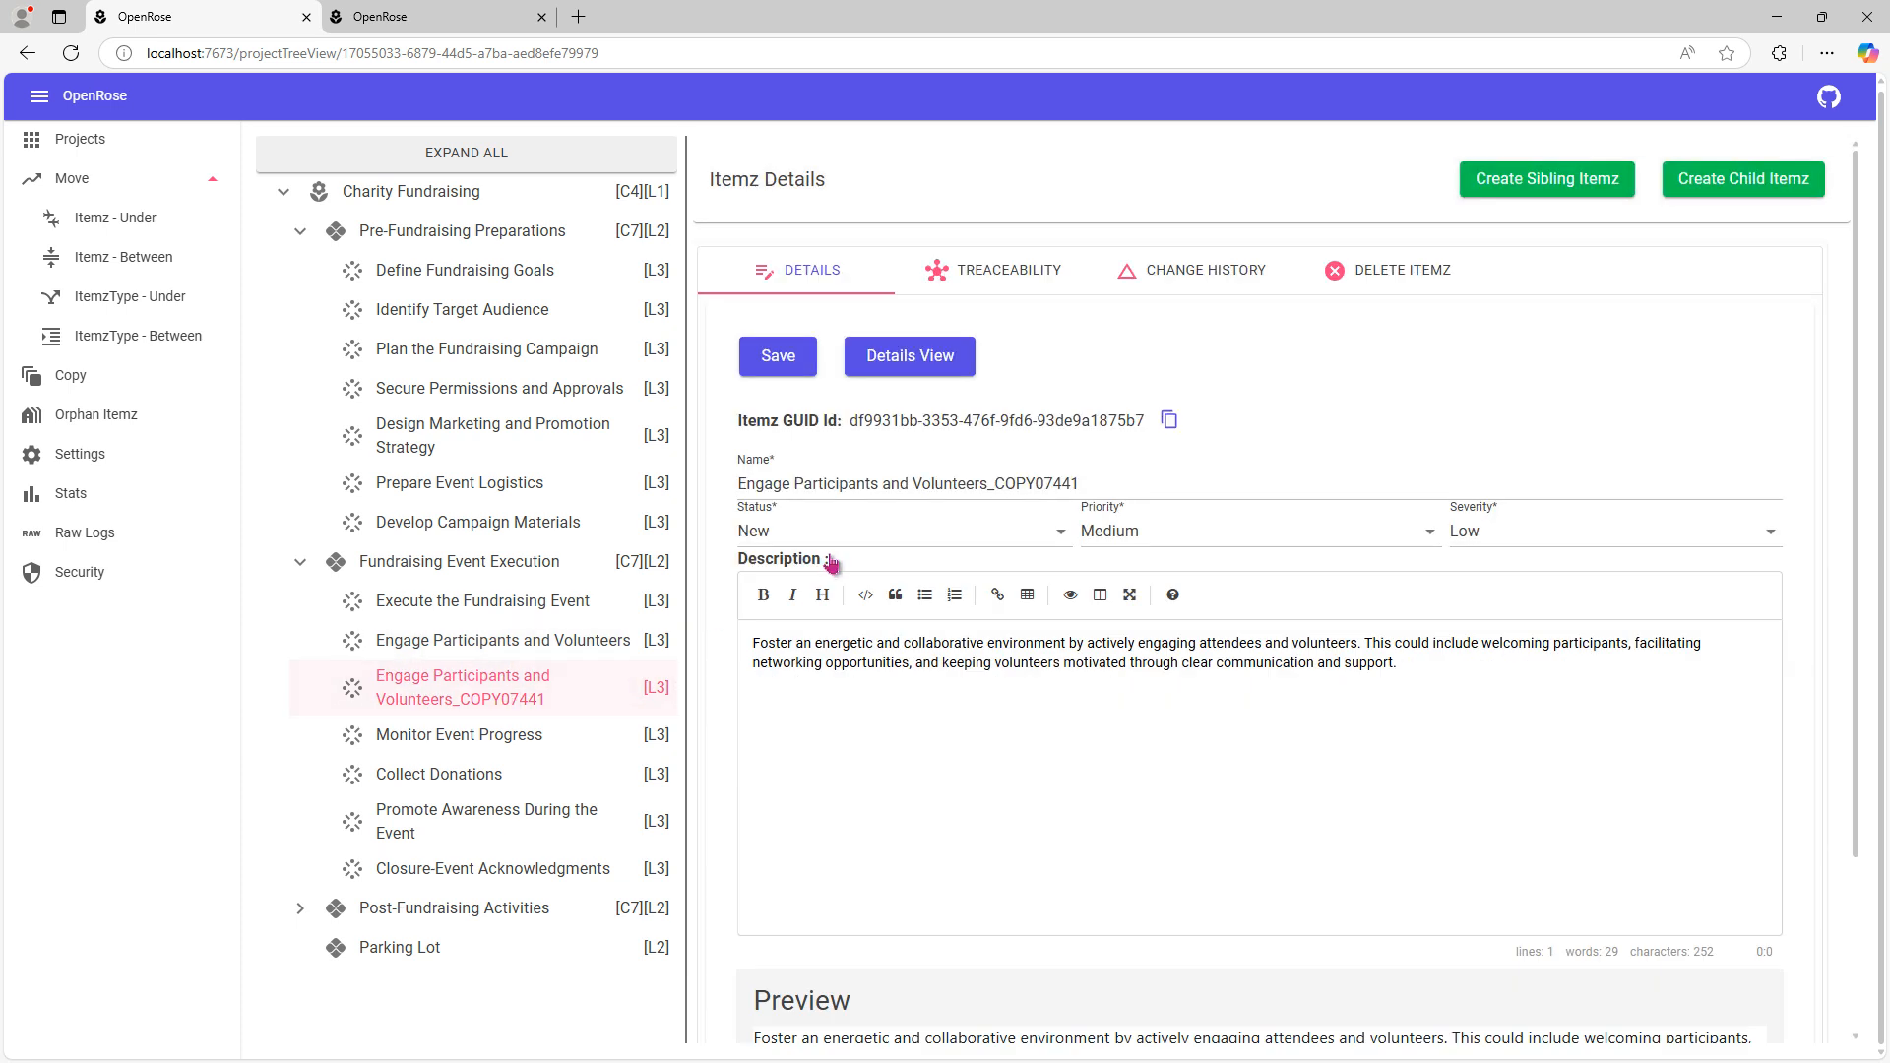
Step: Check the copied Itemz's child trace, open the linked Publish and Promote Itemz, and examine its parent traces
click(958, 268)
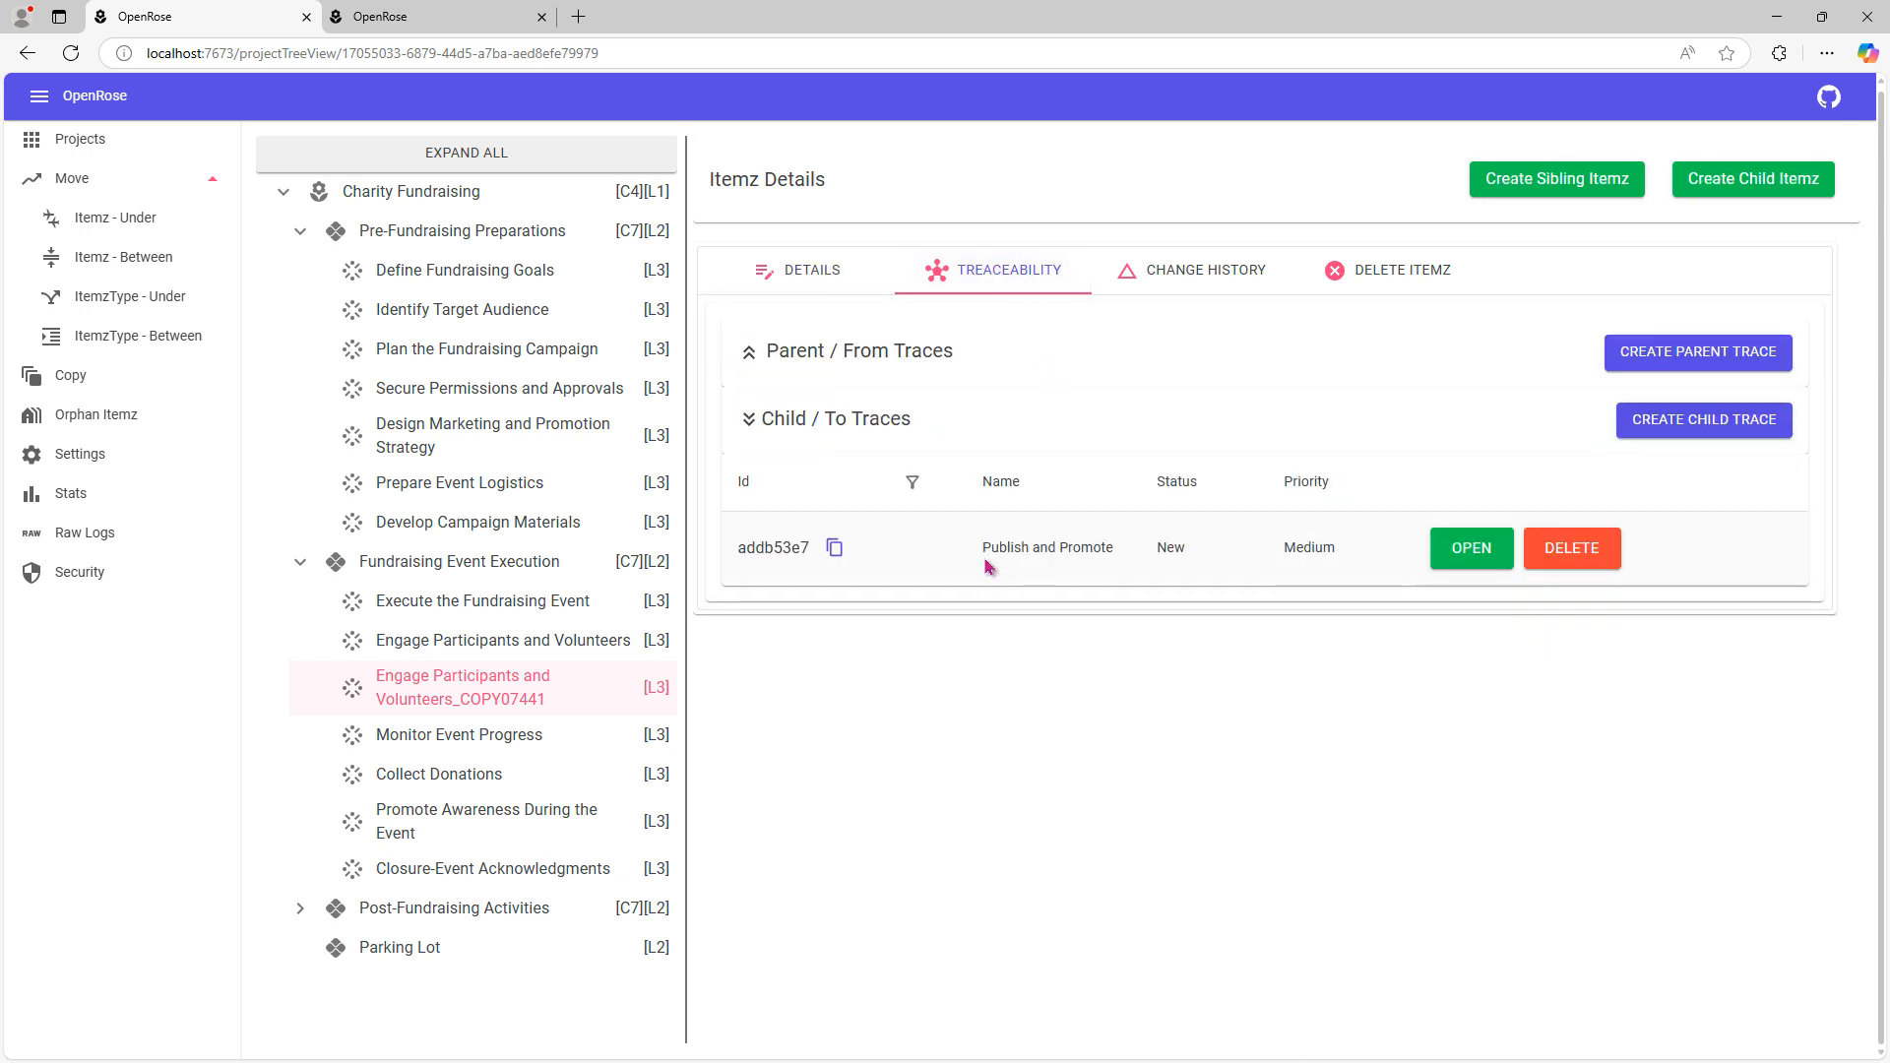
drag(982, 547, 1114, 550)
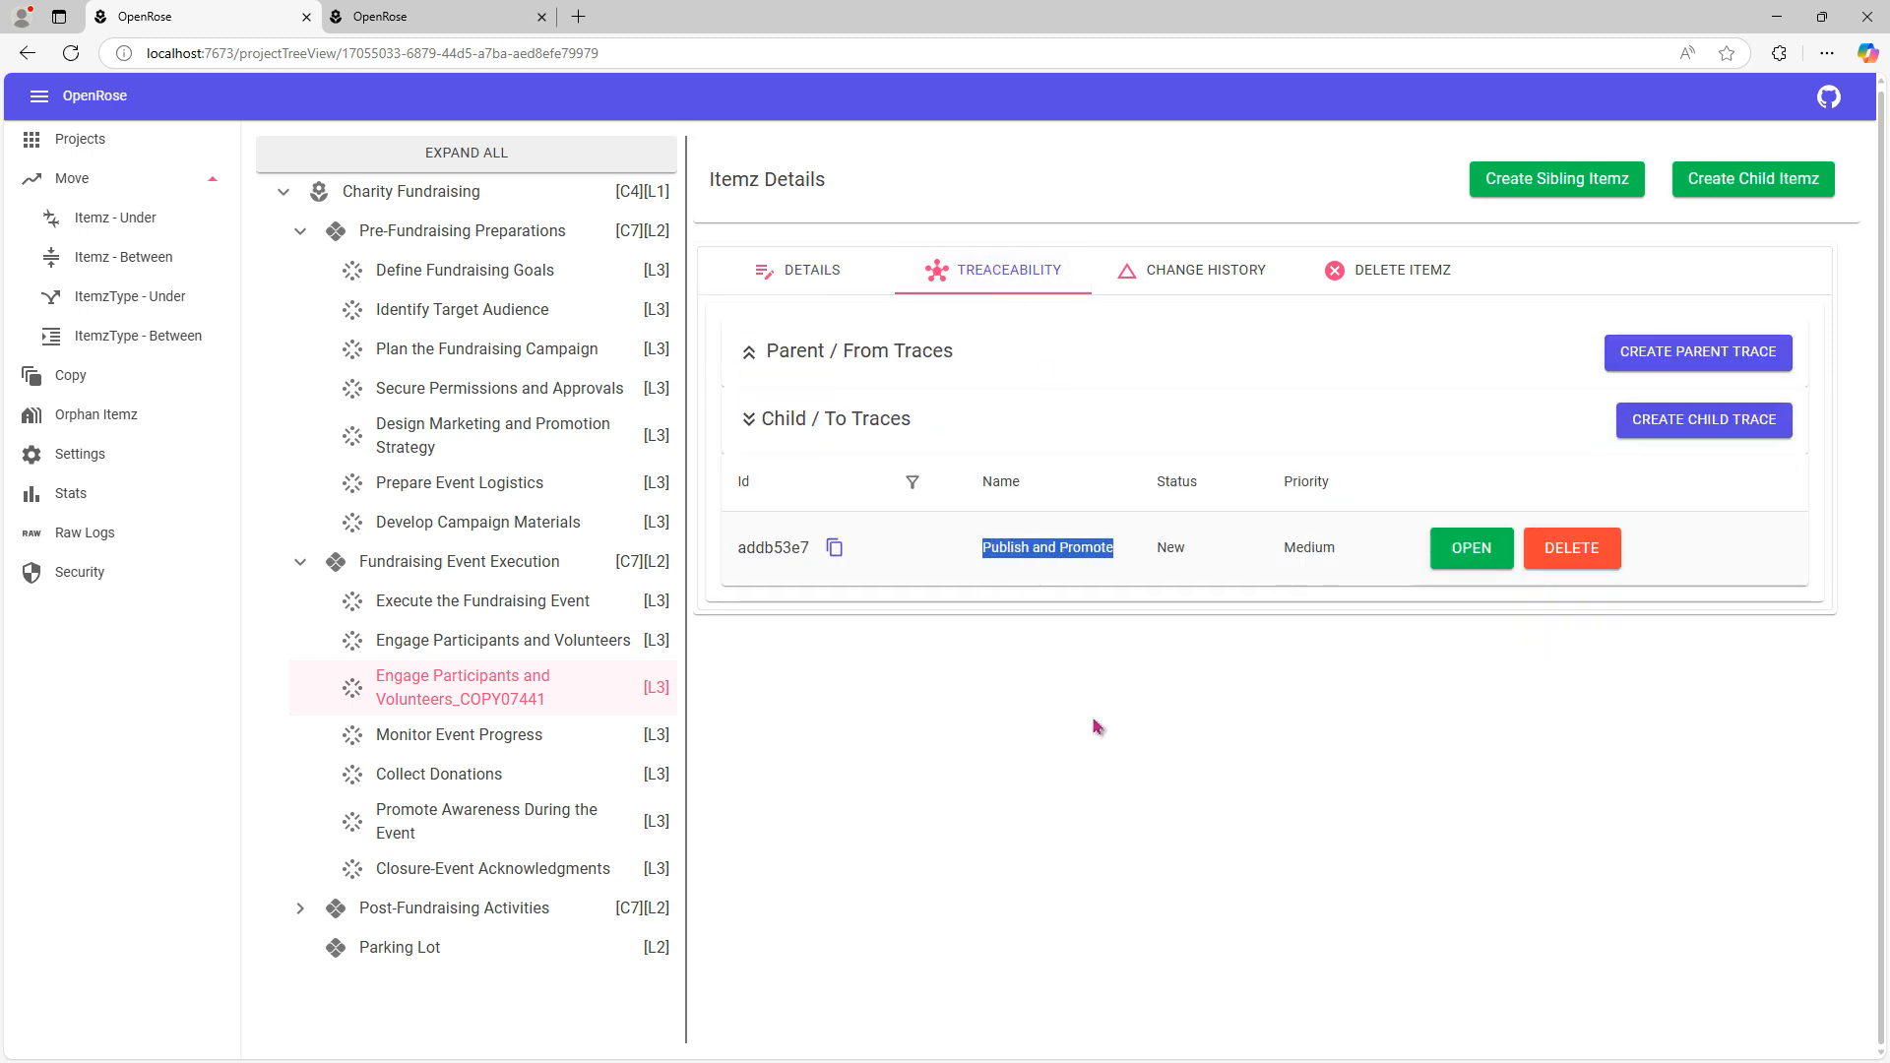
click(1474, 554)
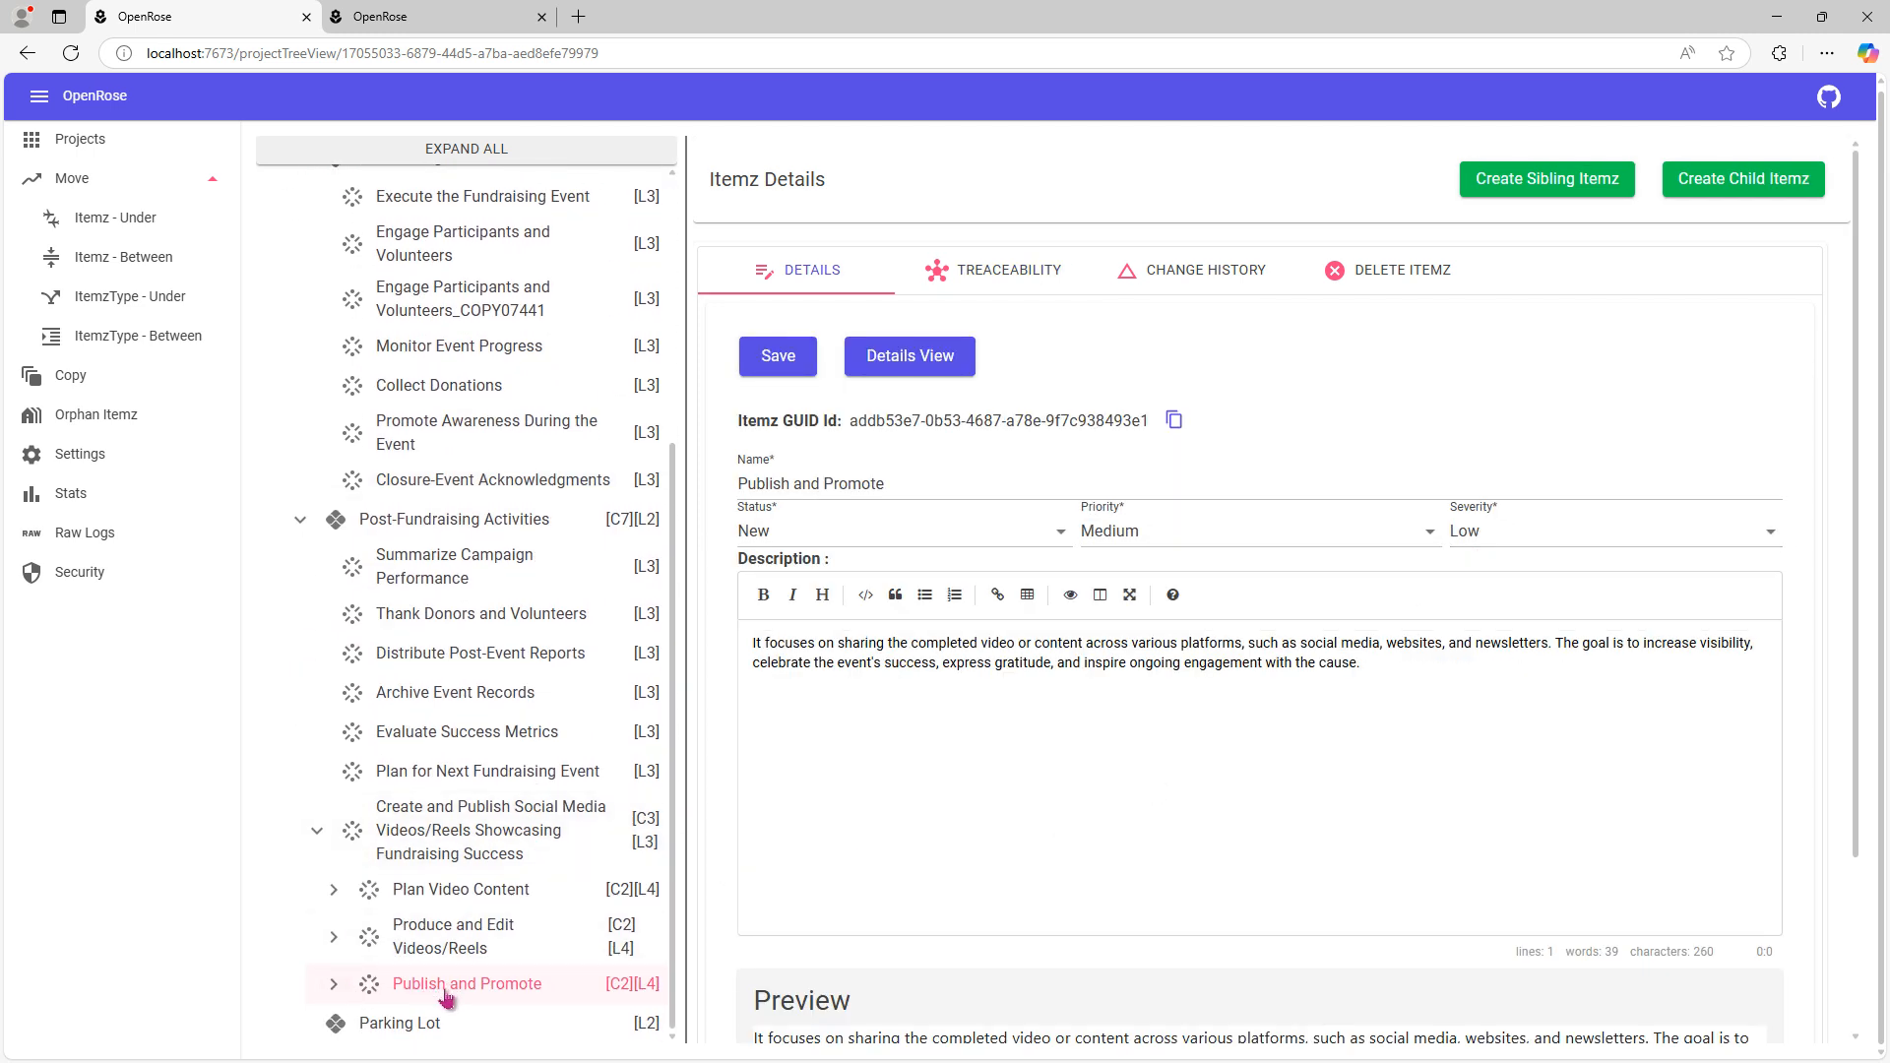
scroll(576, 527, up, 4)
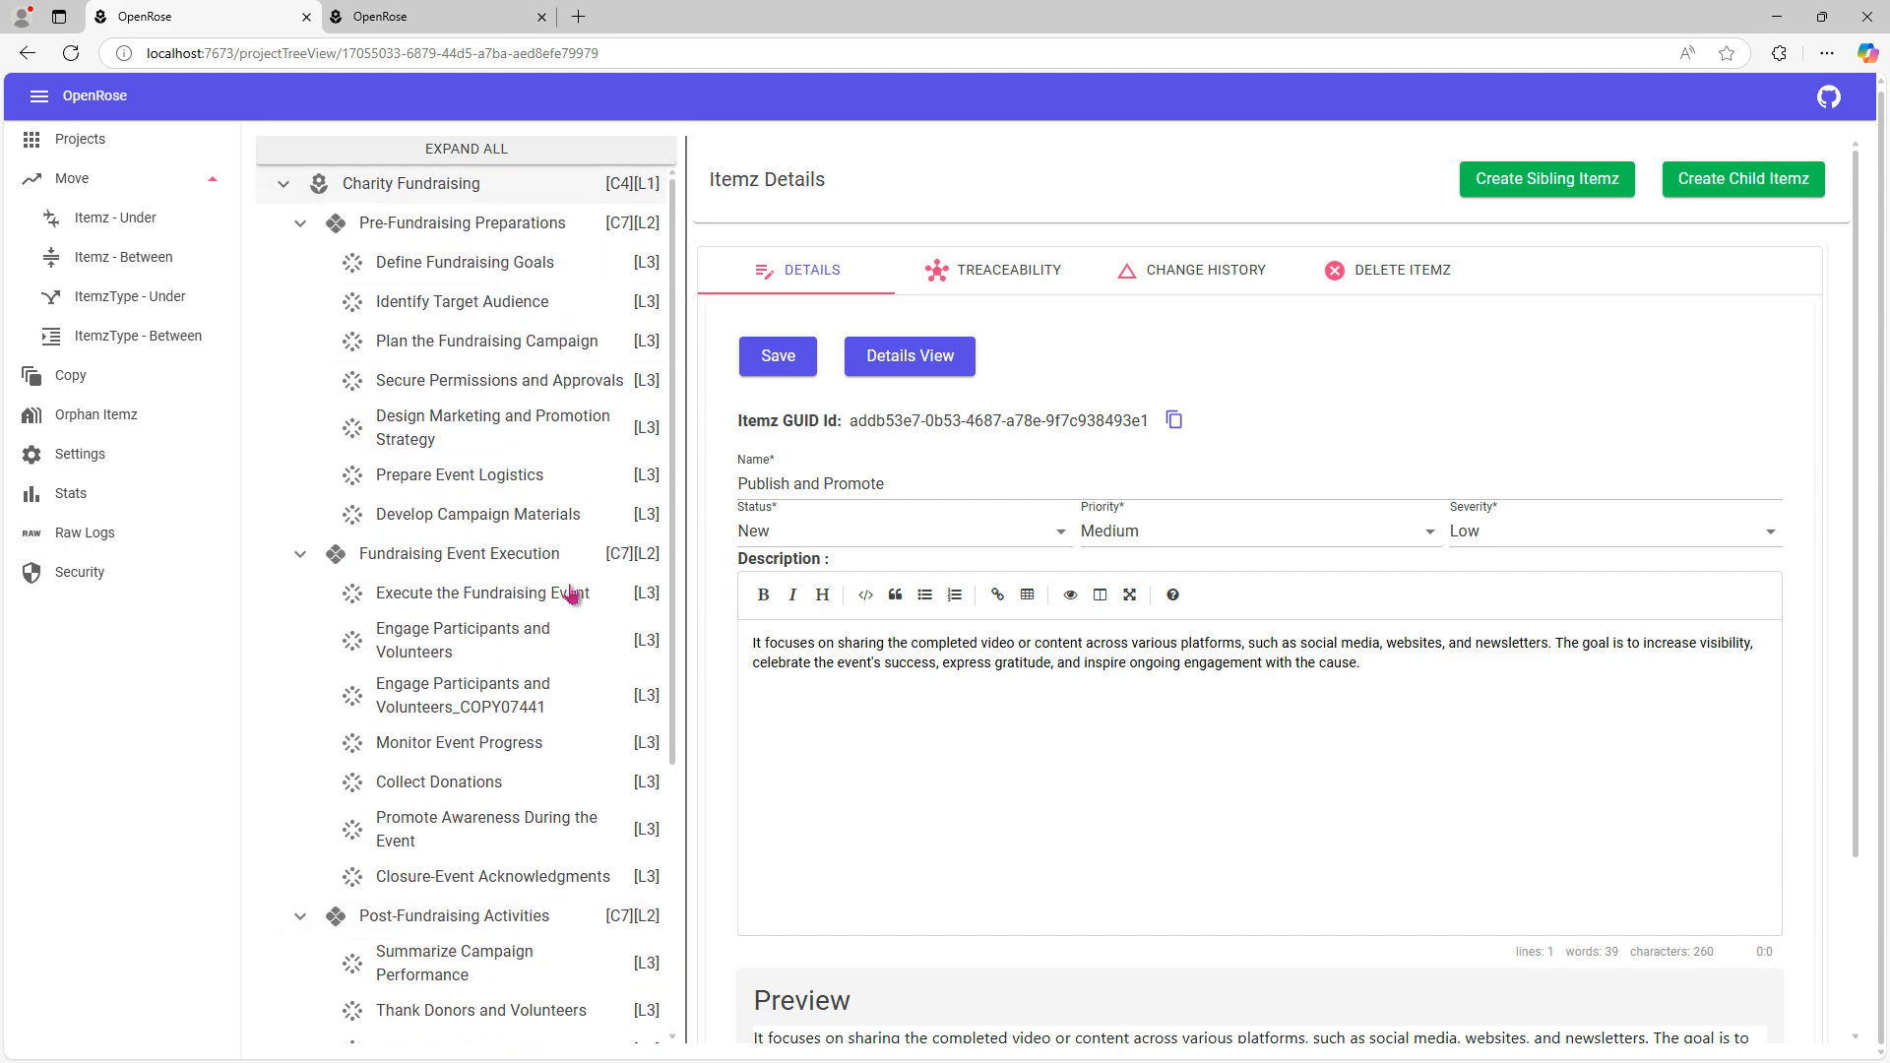
scroll(572, 591, down, 4)
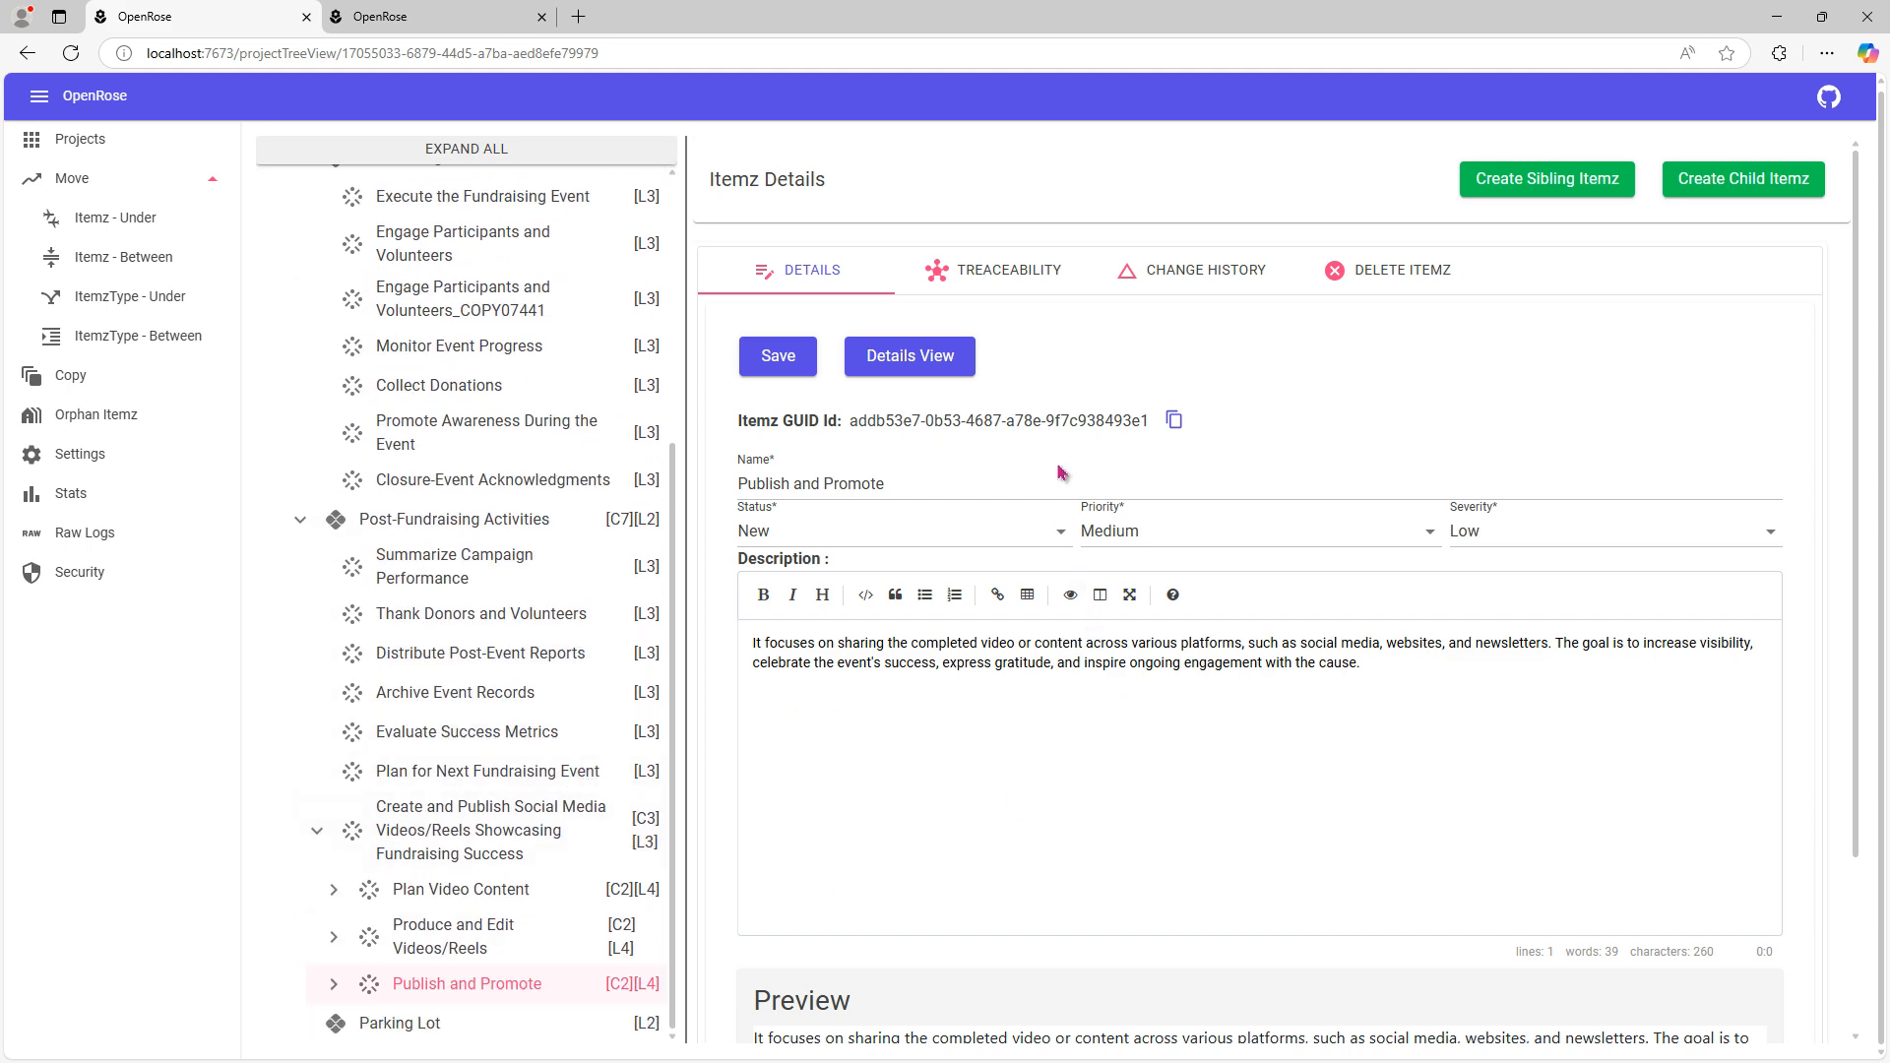
click(1009, 285)
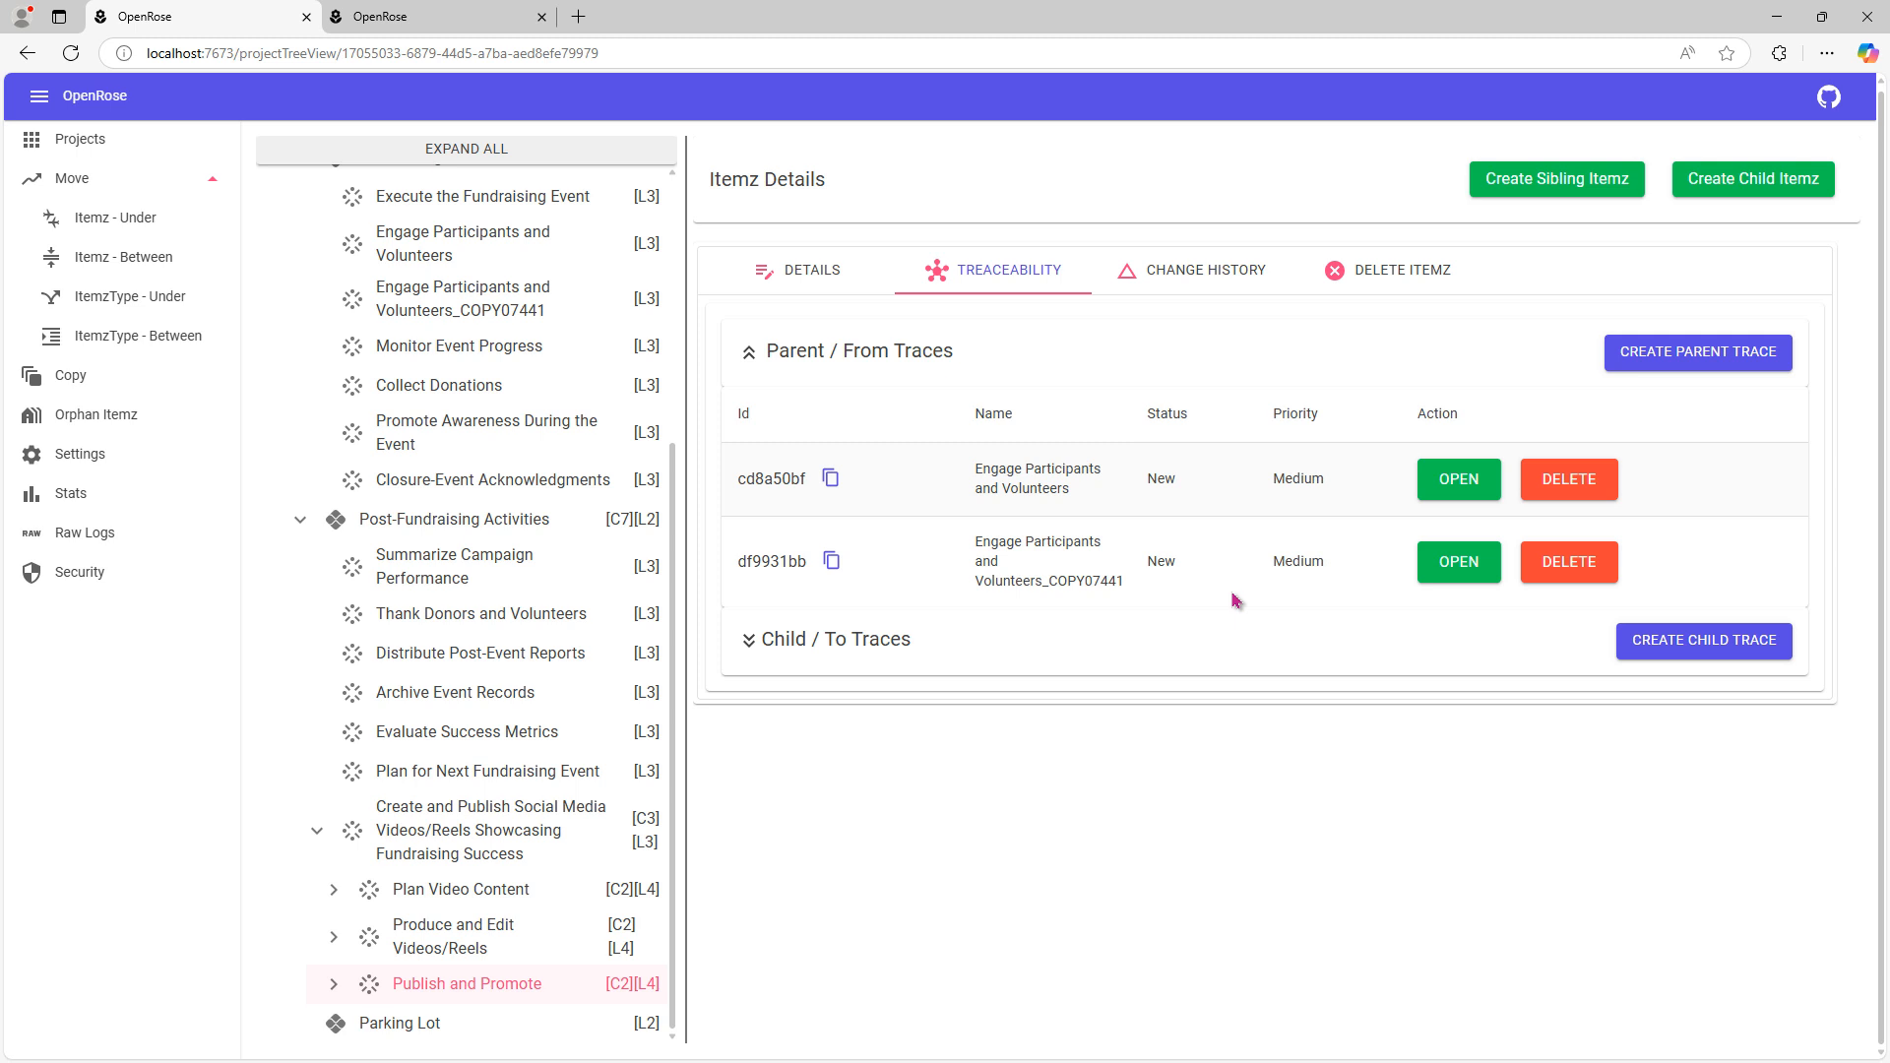
click(428, 22)
click(216, 16)
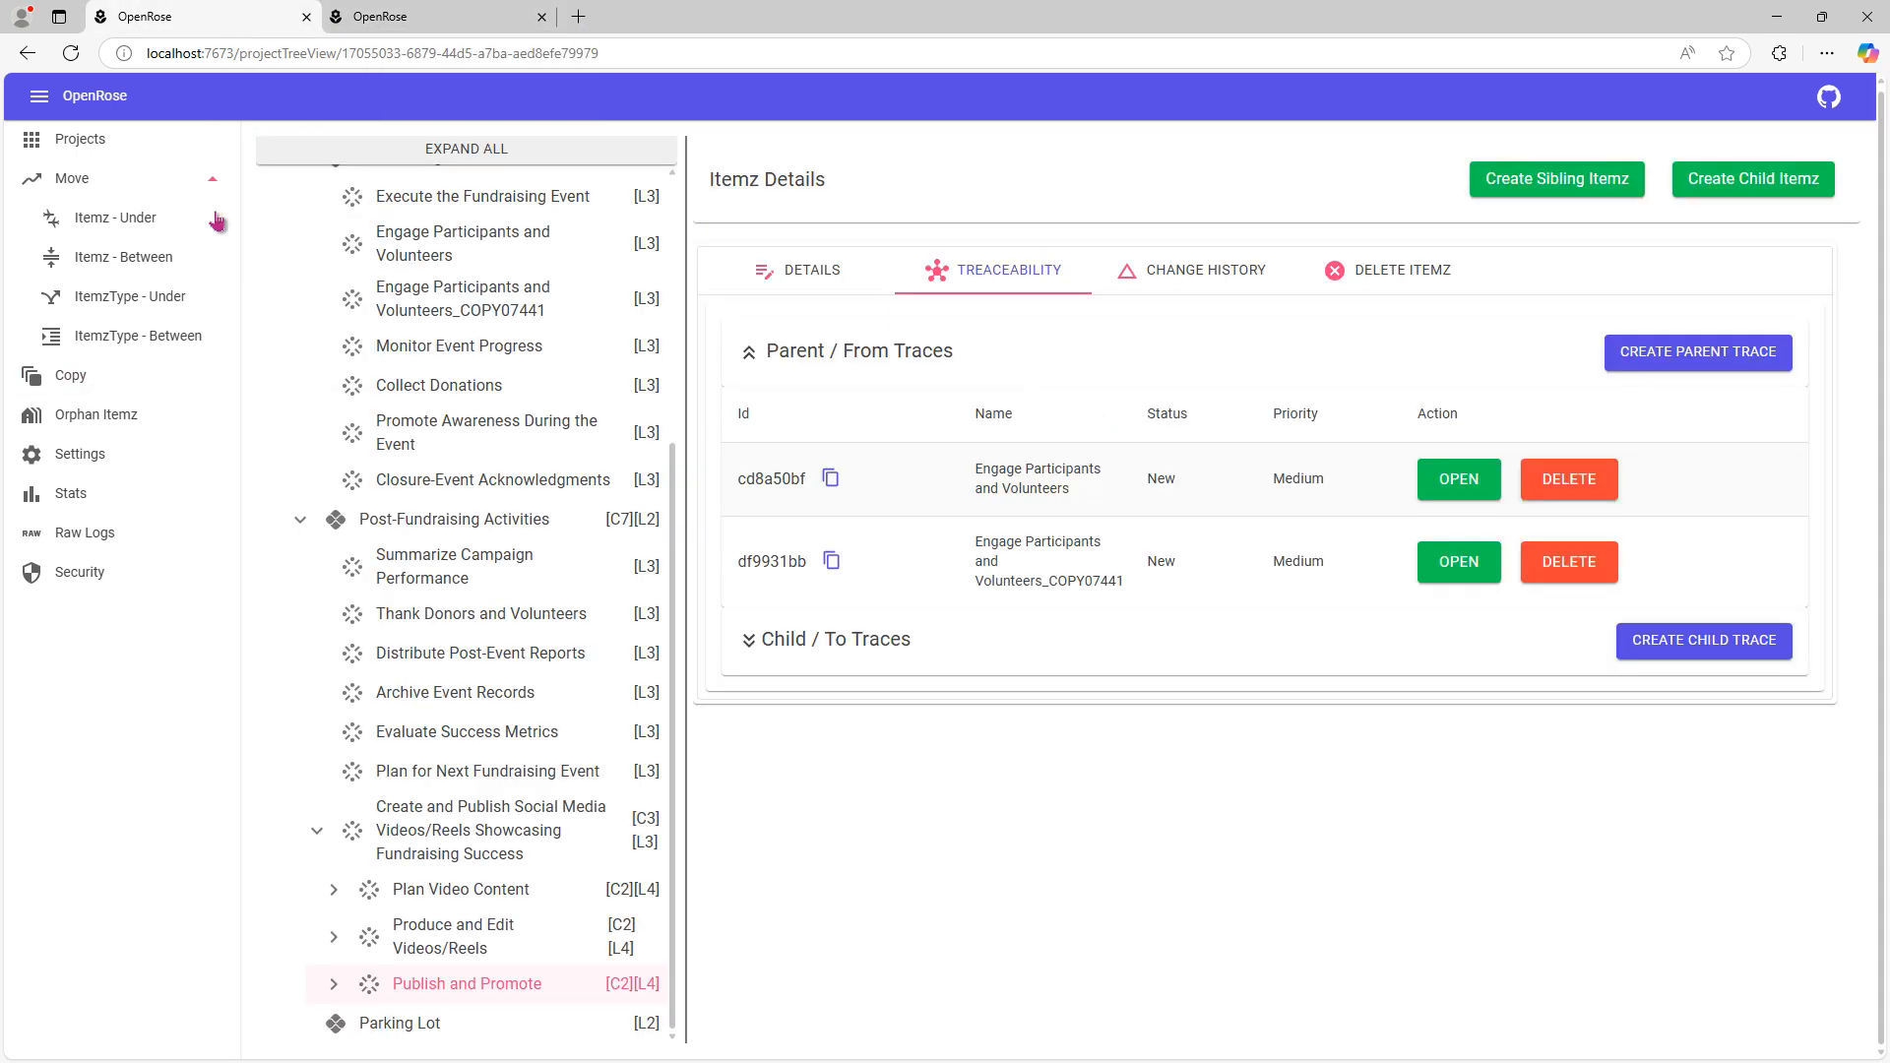
Step: Open the tree view of the Charity Fundraising_COPY41336 project and expand its whole hierarchy
click(89, 143)
drag(526, 492, 778, 502)
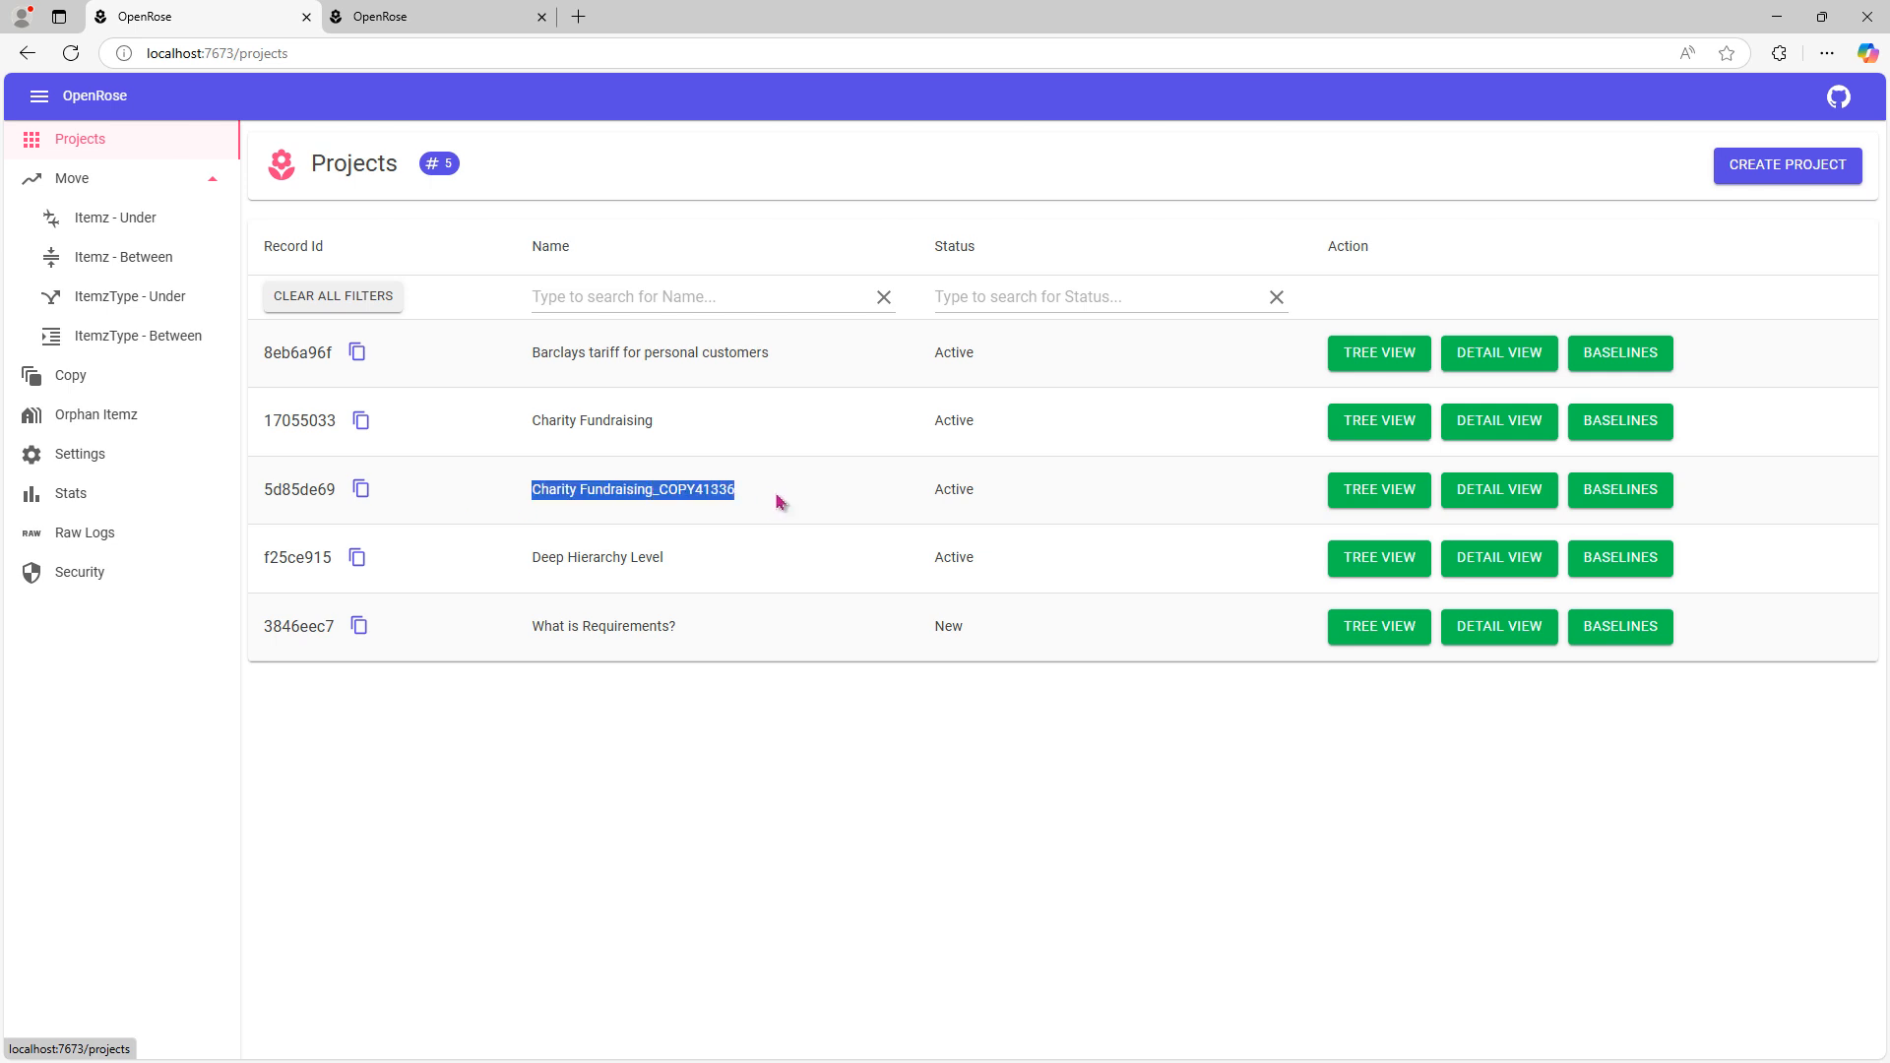
click(777, 502)
click(1379, 489)
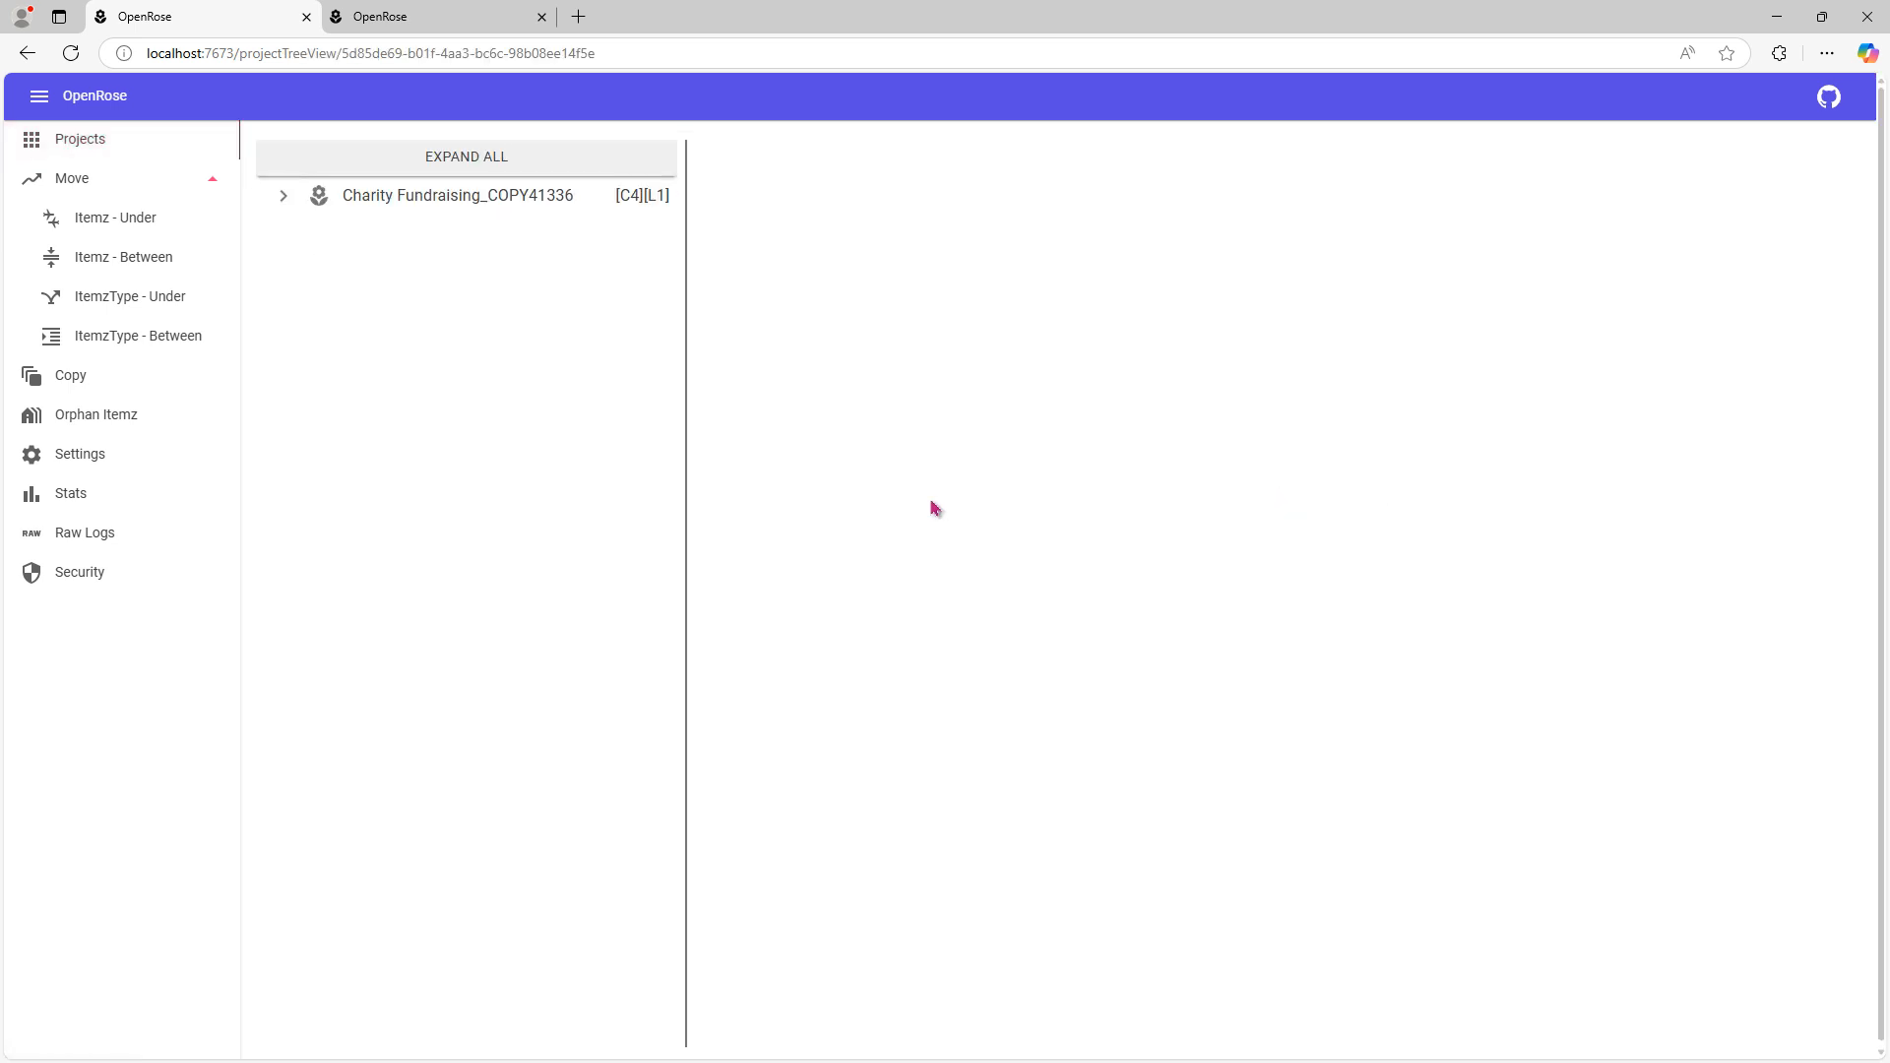
click(433, 173)
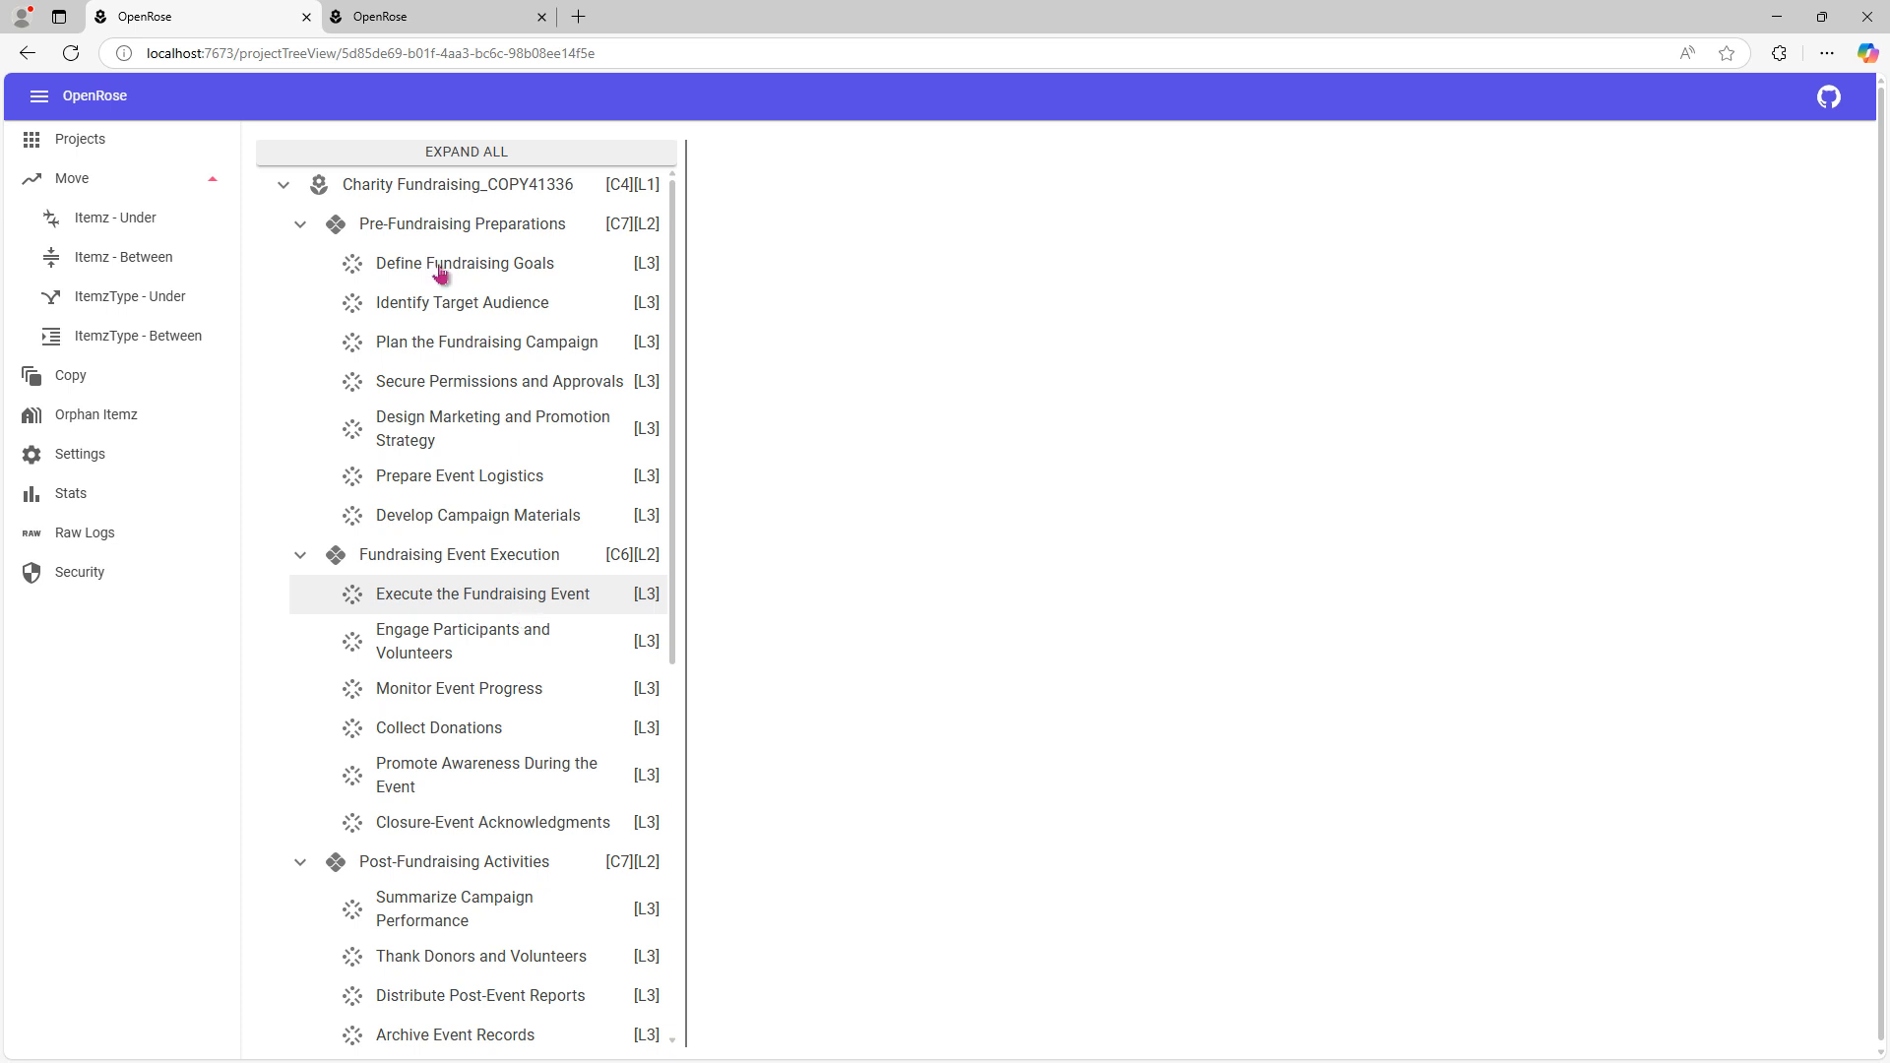
Step: Go through the Project, ItemzType and Itemz record types available on the Copy page
click(433, 16)
click(957, 336)
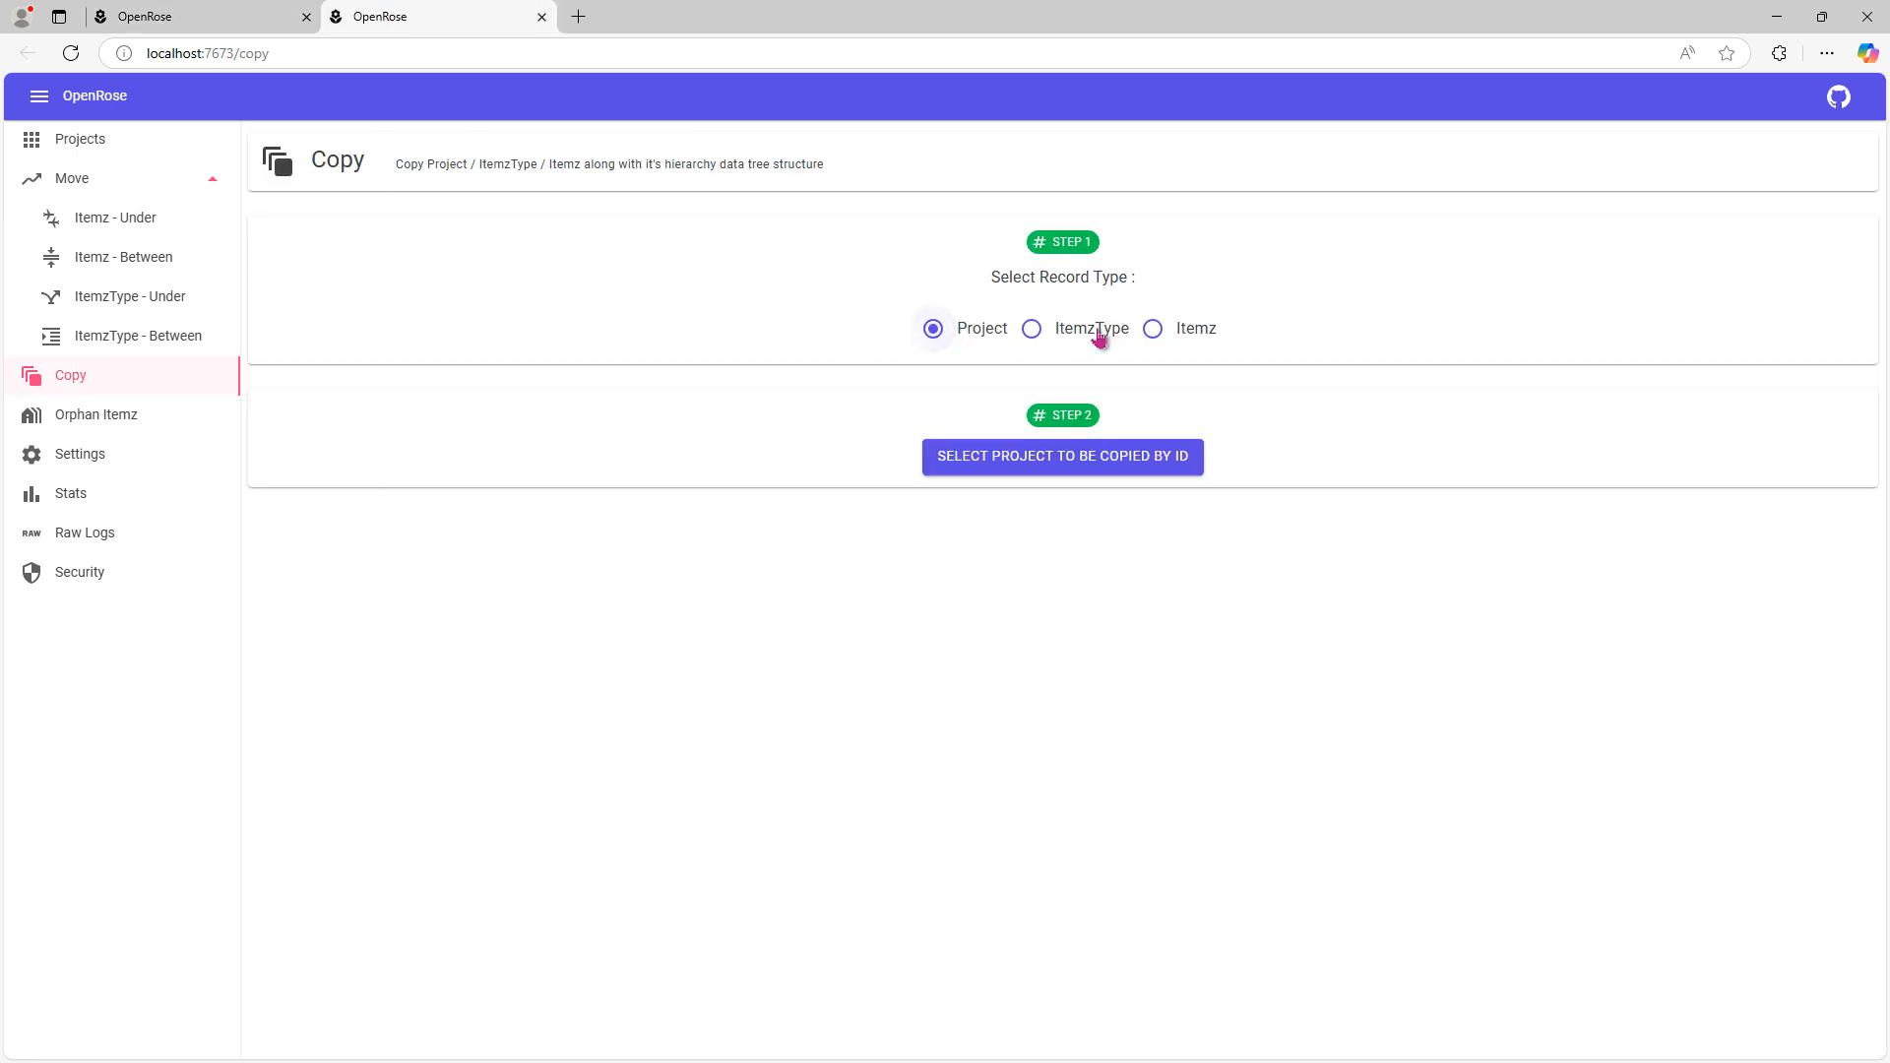
click(1115, 338)
double_click(1213, 333)
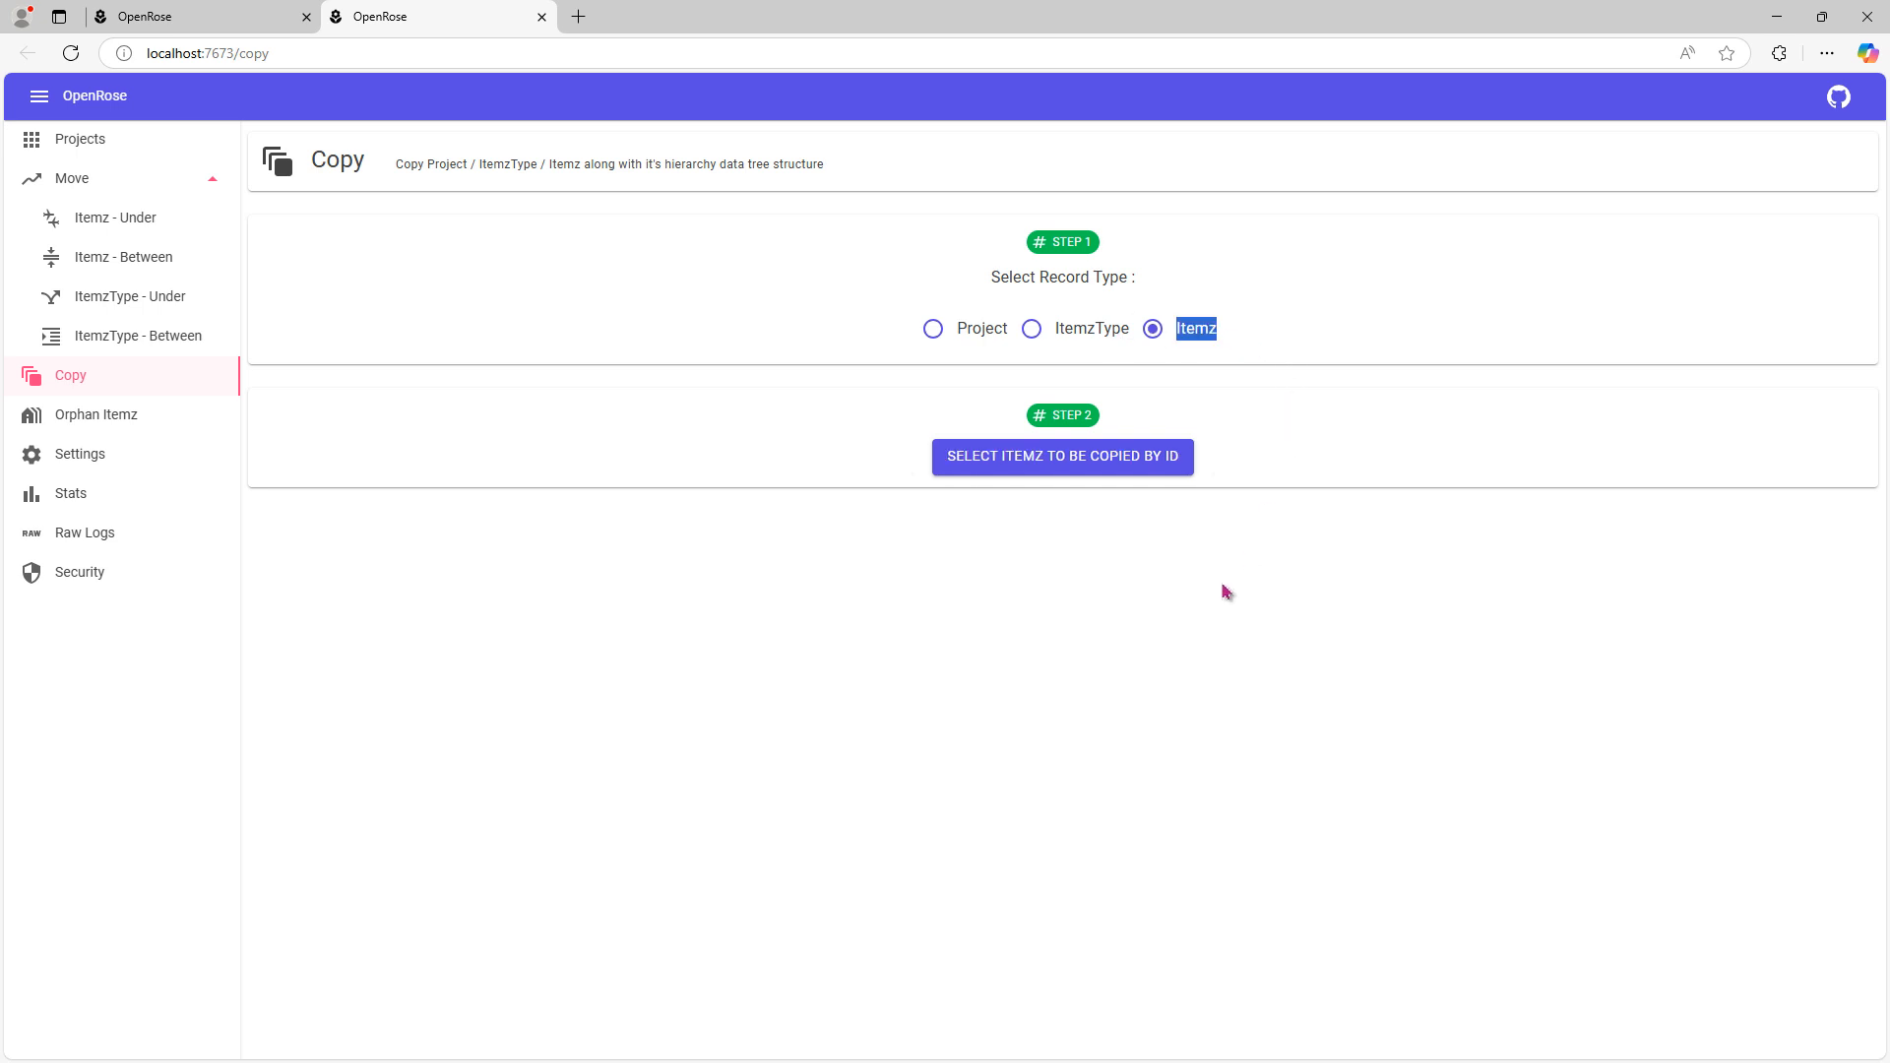
click(1194, 617)
Step: Open the Settings page to check the installed OpenRose version
click(89, 459)
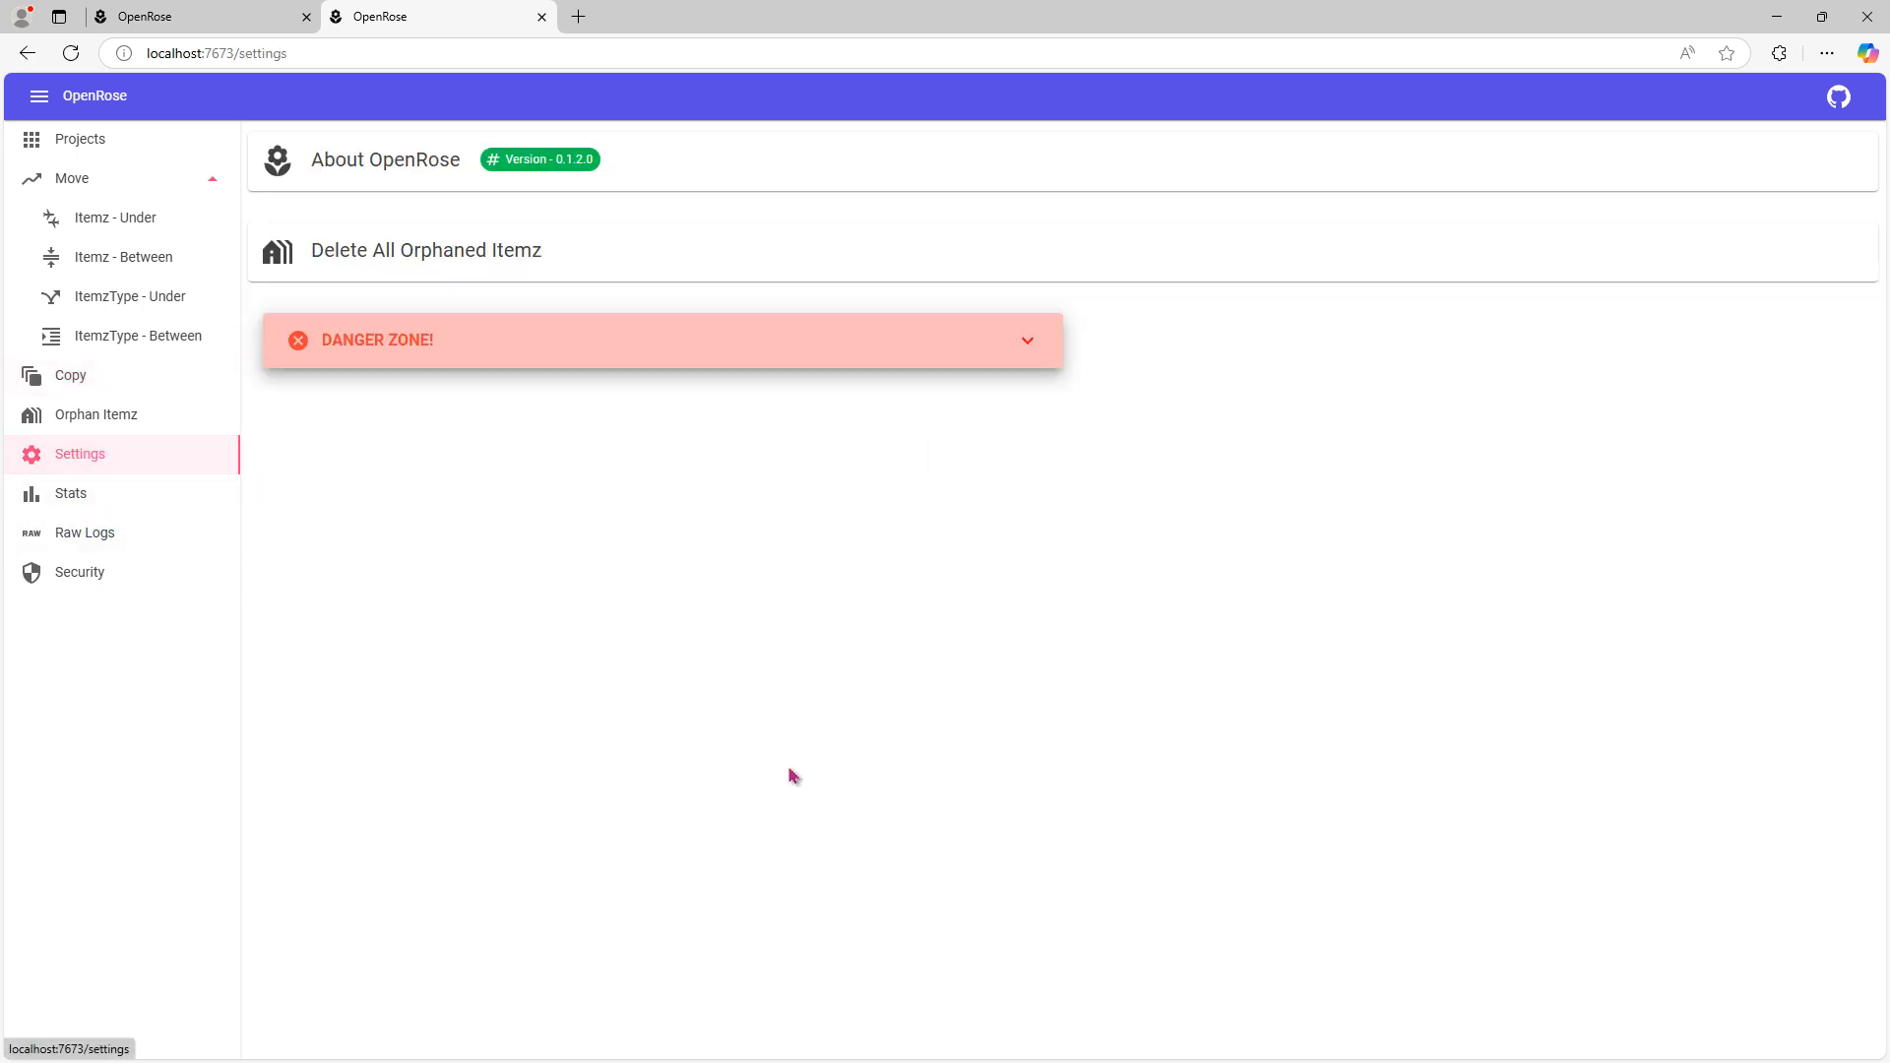